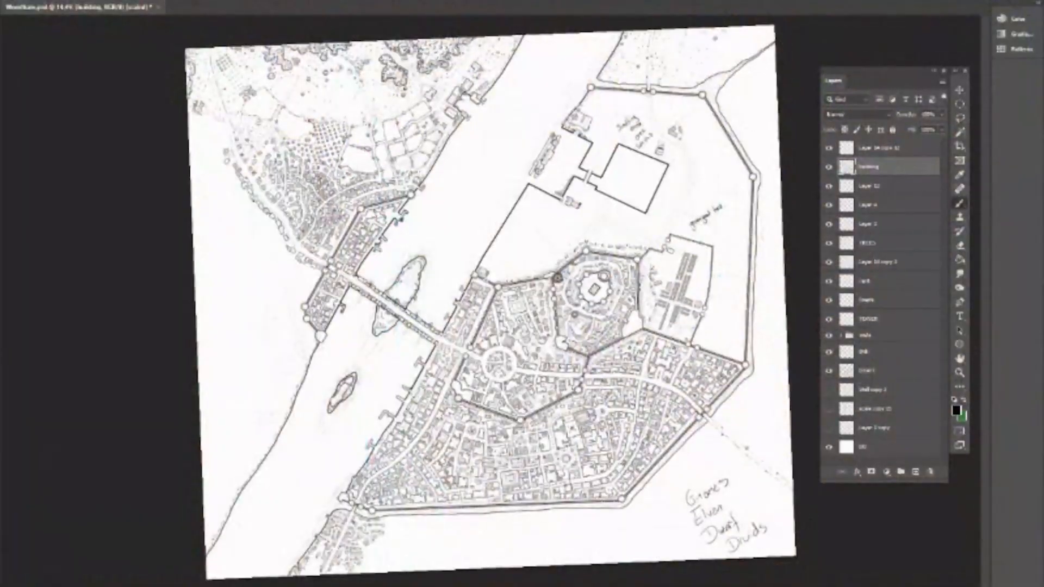
Examine the streets and buildings in the city map's walled southern district
scroll(542, 231, up, 3)
scroll(543, 231, up, 5)
scroll(390, 210, up, 3)
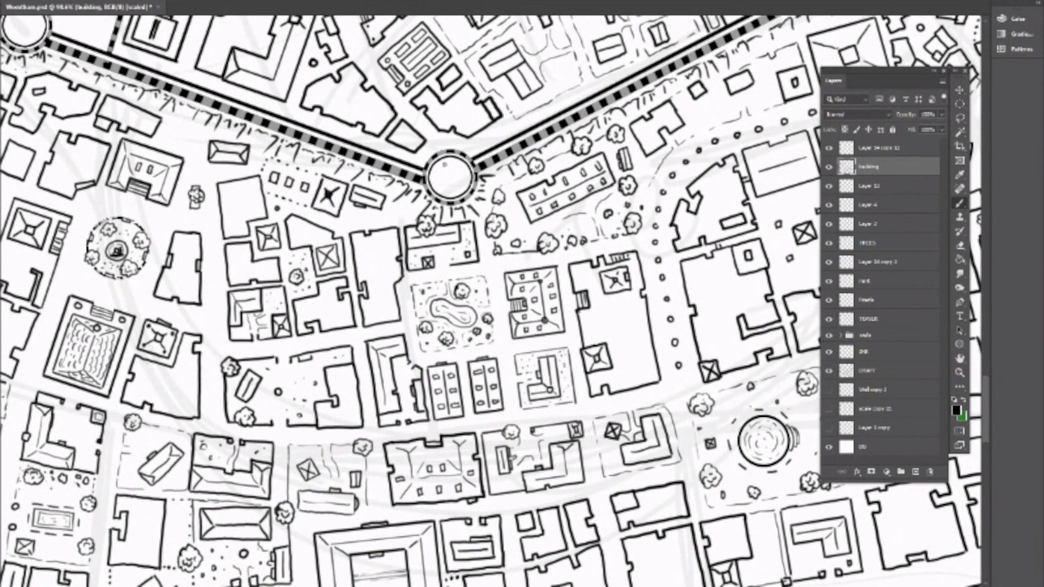
scroll(491, 298, left, 2)
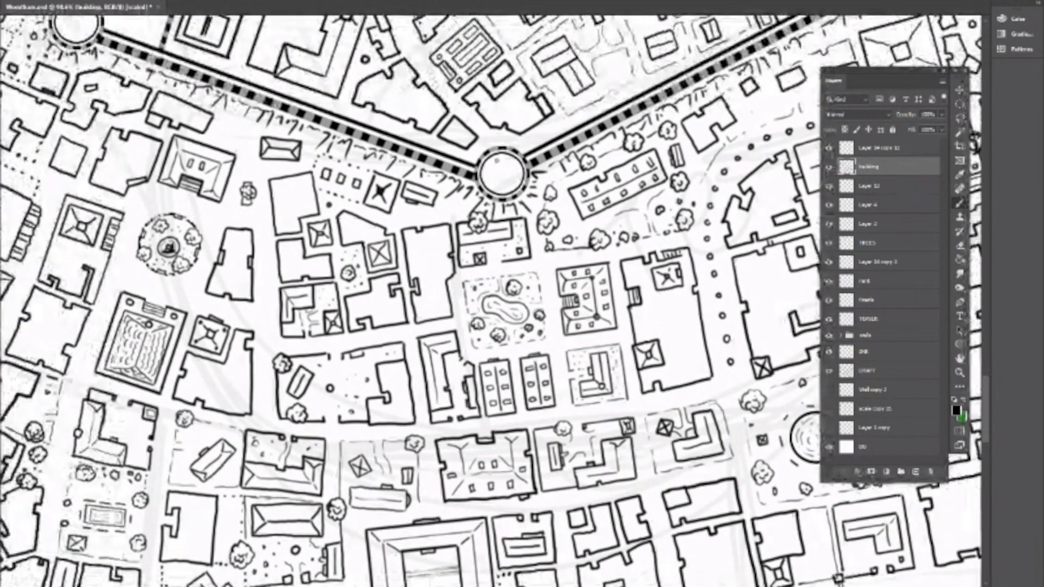
scroll(491, 298, left, 2)
scroll(424, 228, up, 5)
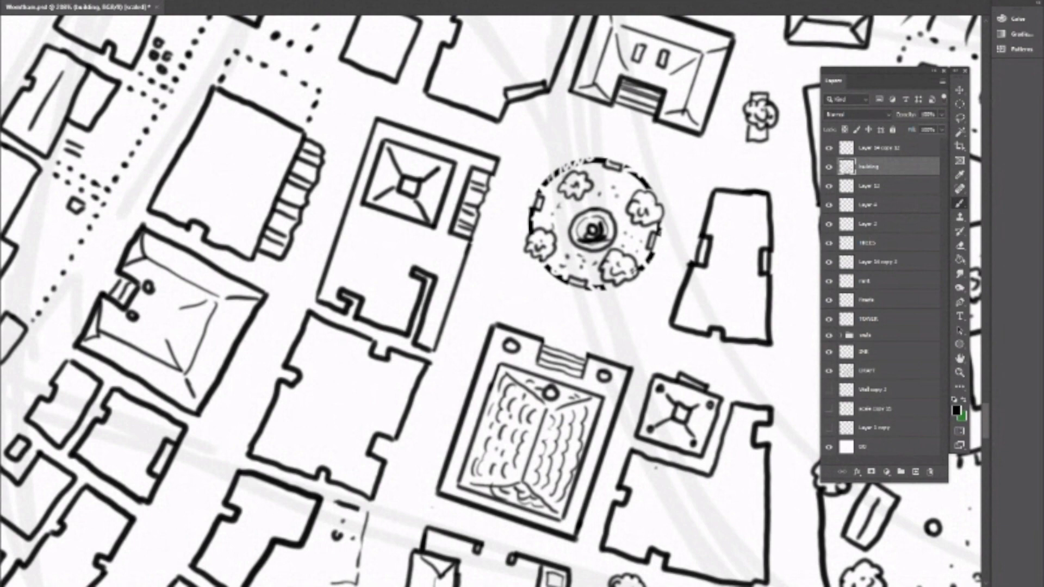
scroll(491, 298, down, 5)
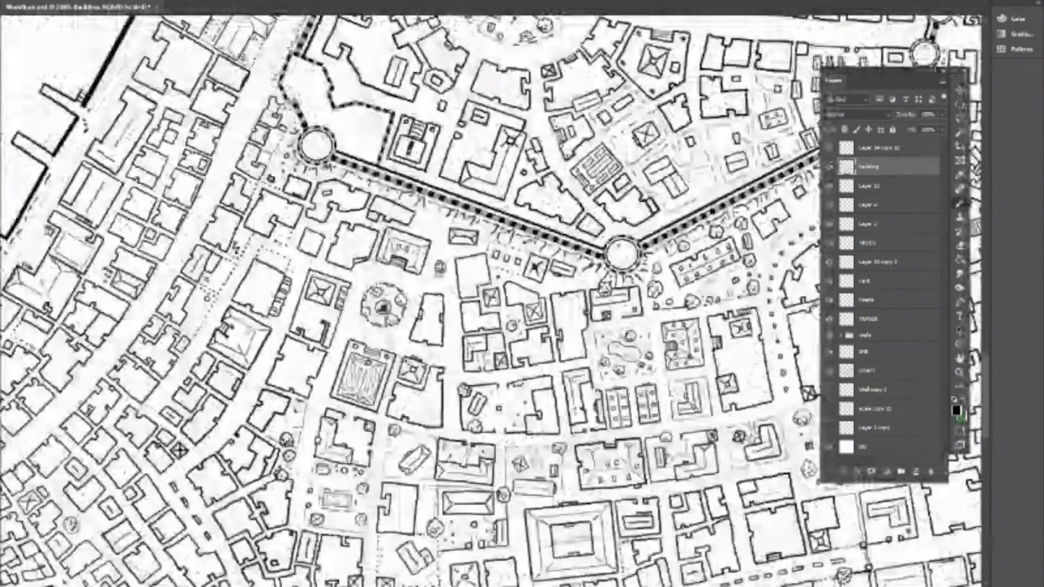
scroll(492, 298, down, 2)
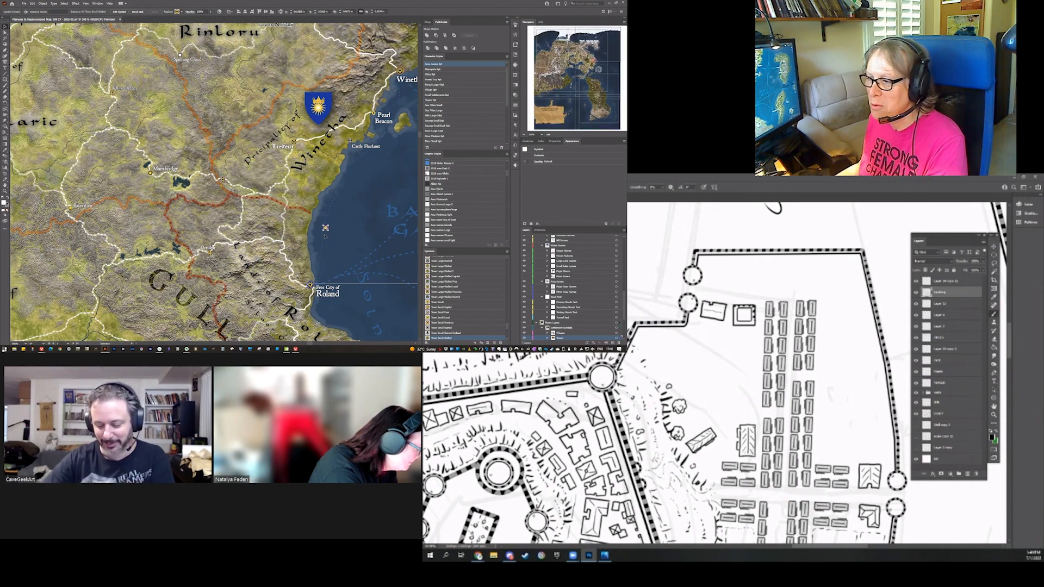
Check the loose town symbol off the Winetha coast and undo the last label change in the Principality of Winetha
click(338, 232)
click(326, 229)
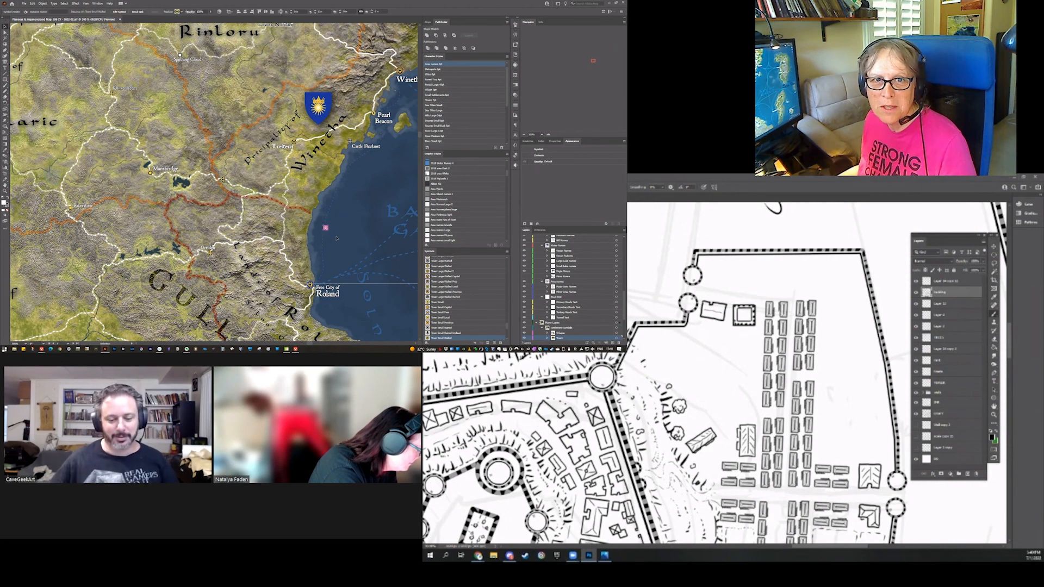
click(336, 237)
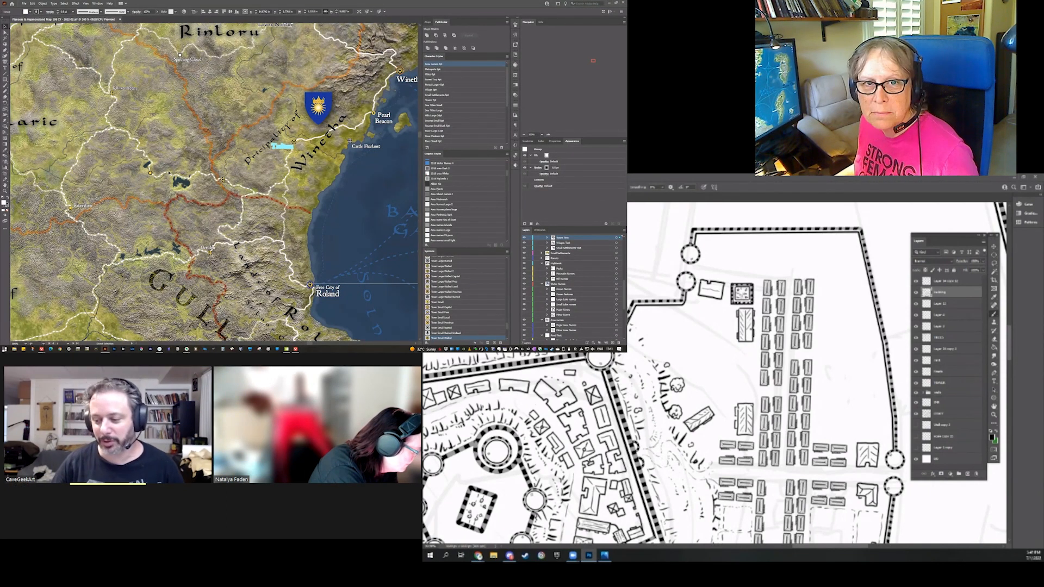
key(ctrl+z)
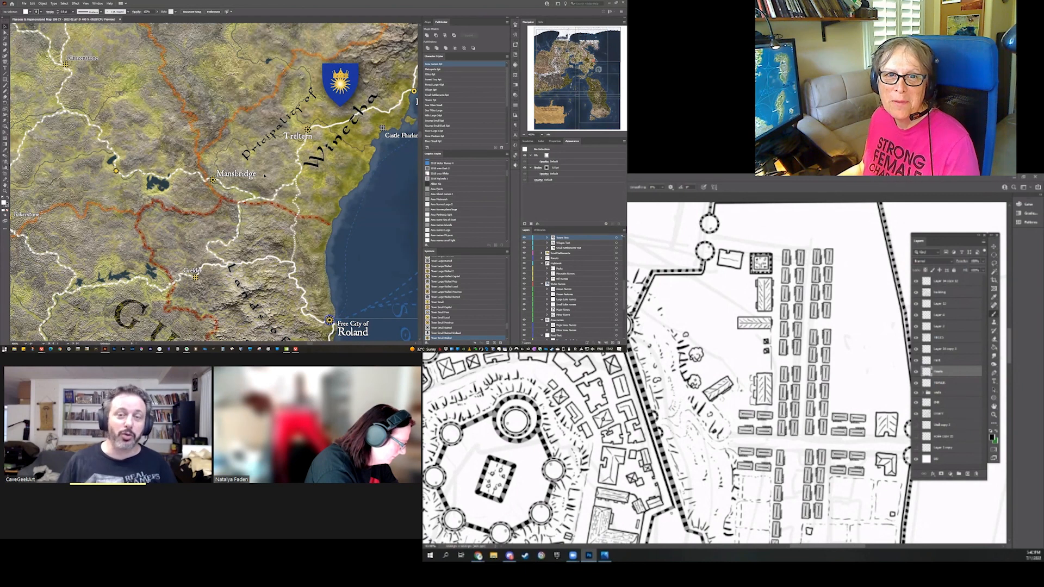
Shift the Mansbridge label slightly left and delete the settlement symbol on the road west of it
click(938, 338)
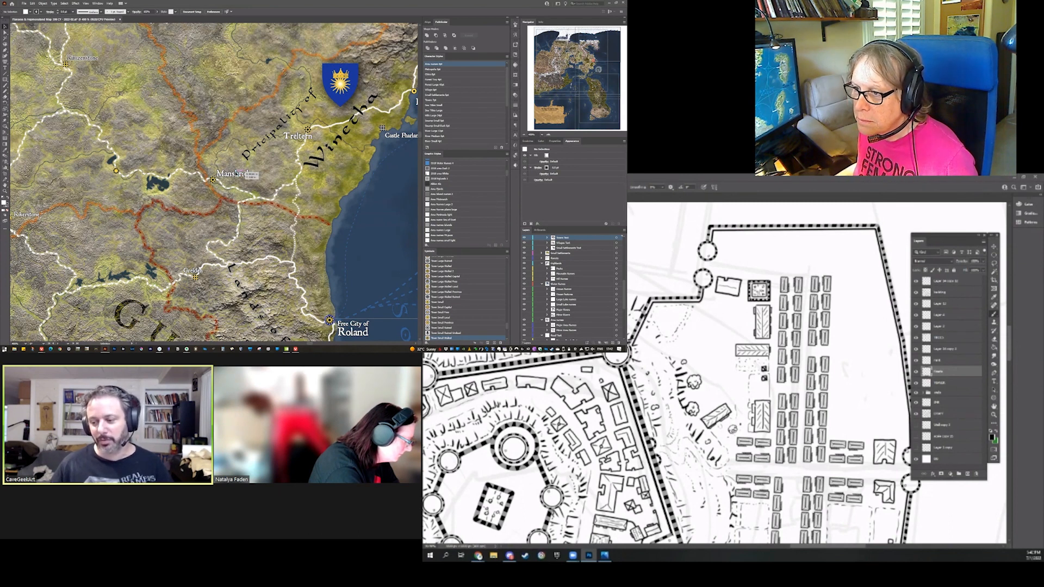
drag(242, 173, 227, 172)
click(172, 196)
click(116, 171)
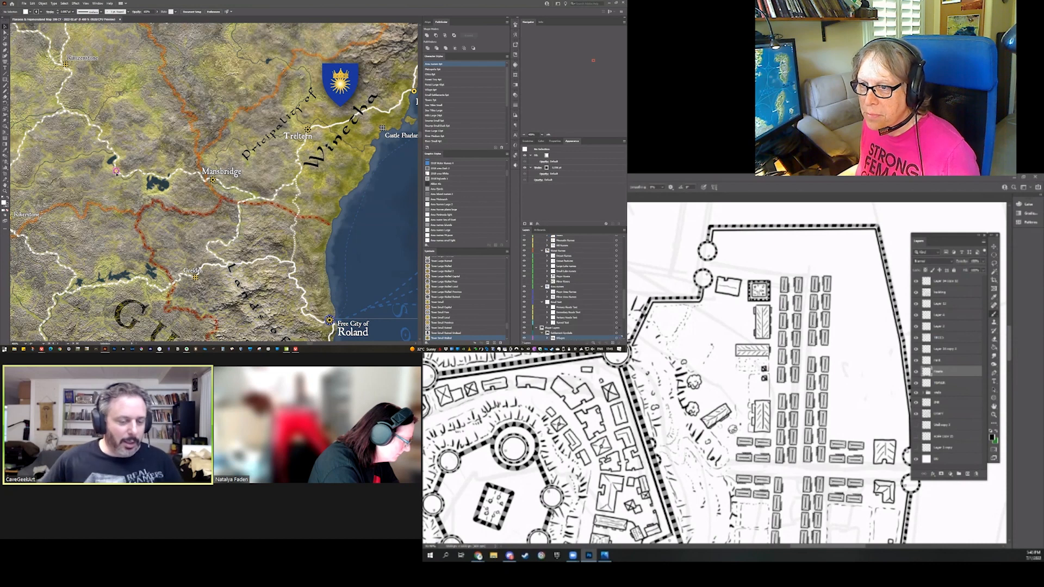
key(Delete)
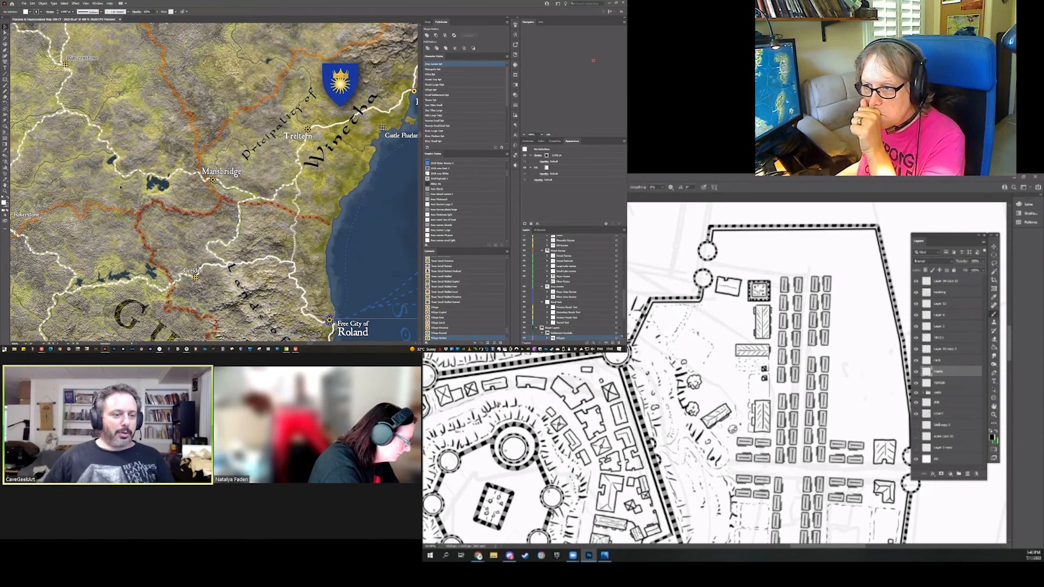
Save the regional map document
click(23, 4)
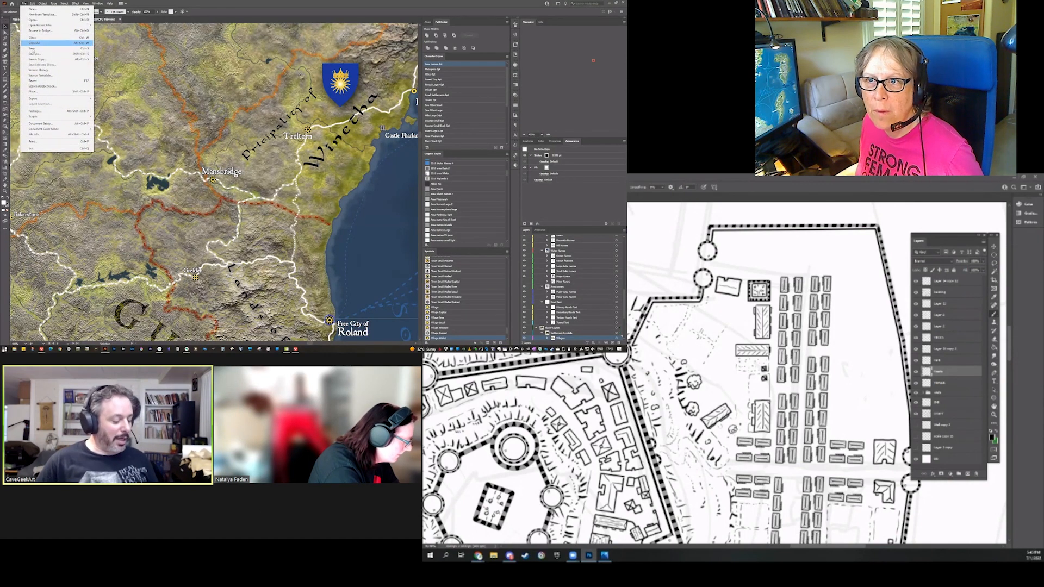
click(32, 49)
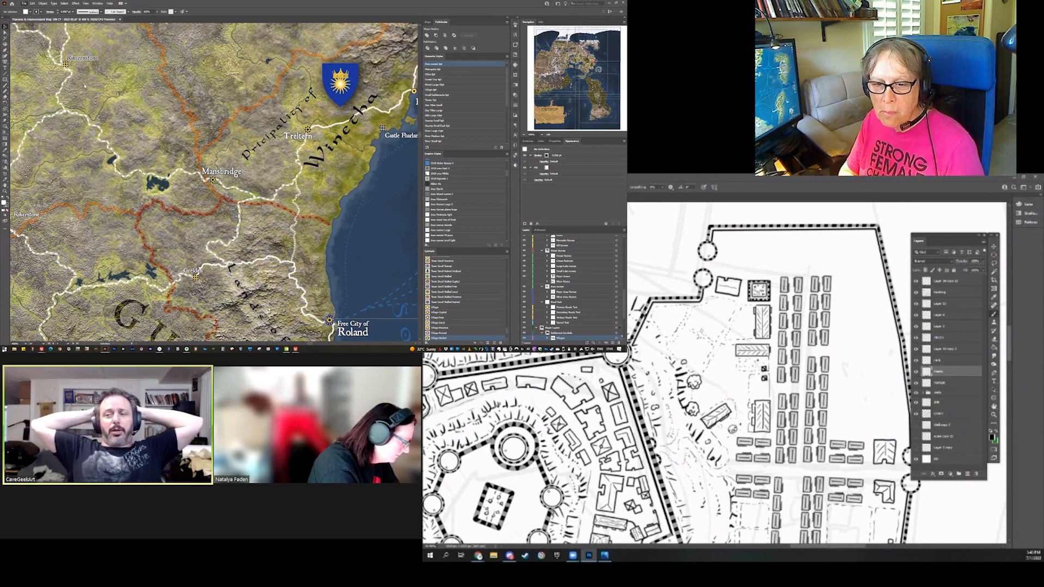
key(ctrl+s)
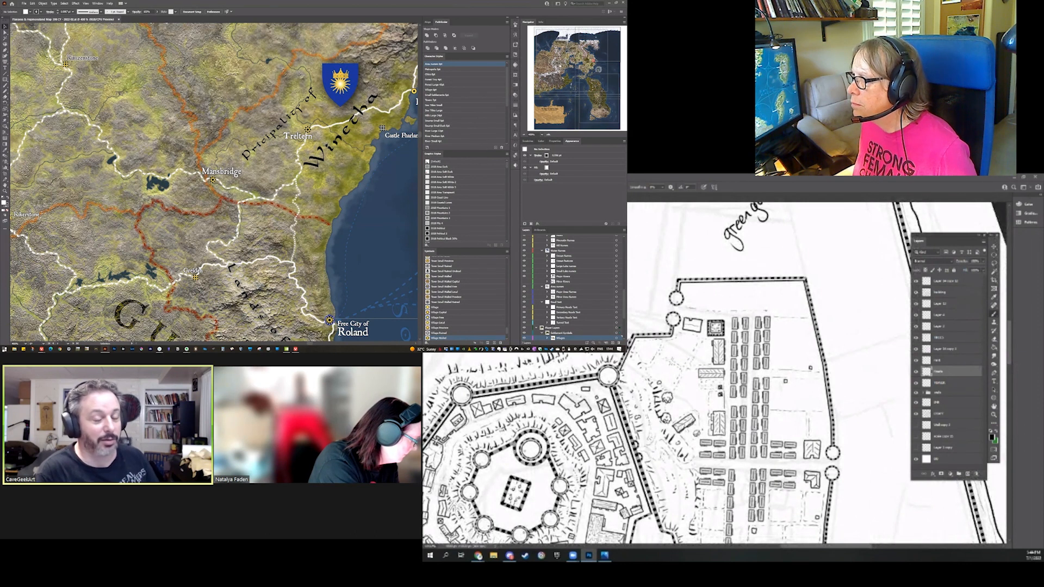
Nudge the Hochoch city symbol slightly up and to the left, then clear the selection
click(576, 82)
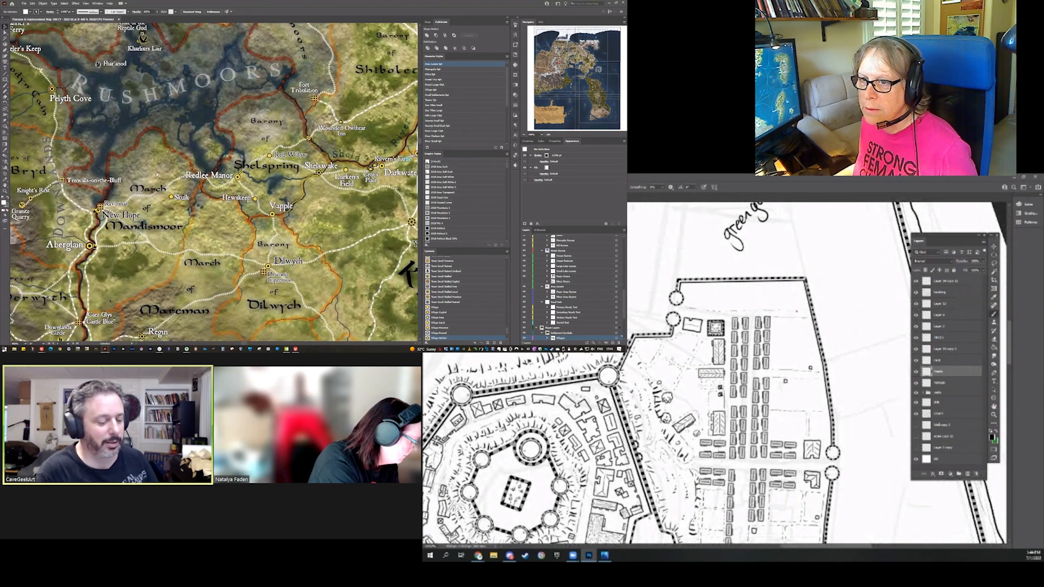
drag(119, 161, 289, 201)
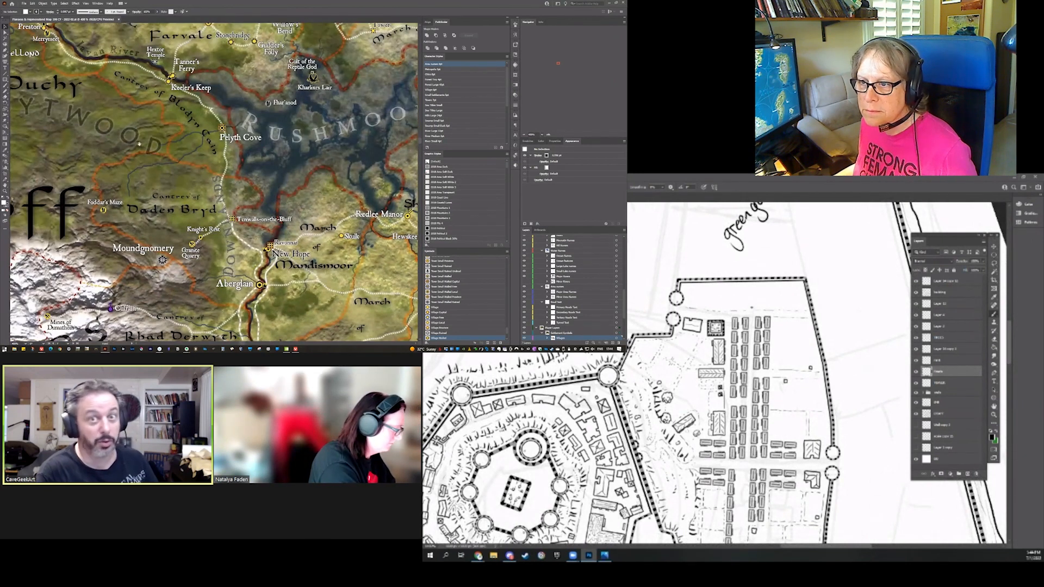
drag(146, 146, 283, 225)
drag(181, 154, 181, 250)
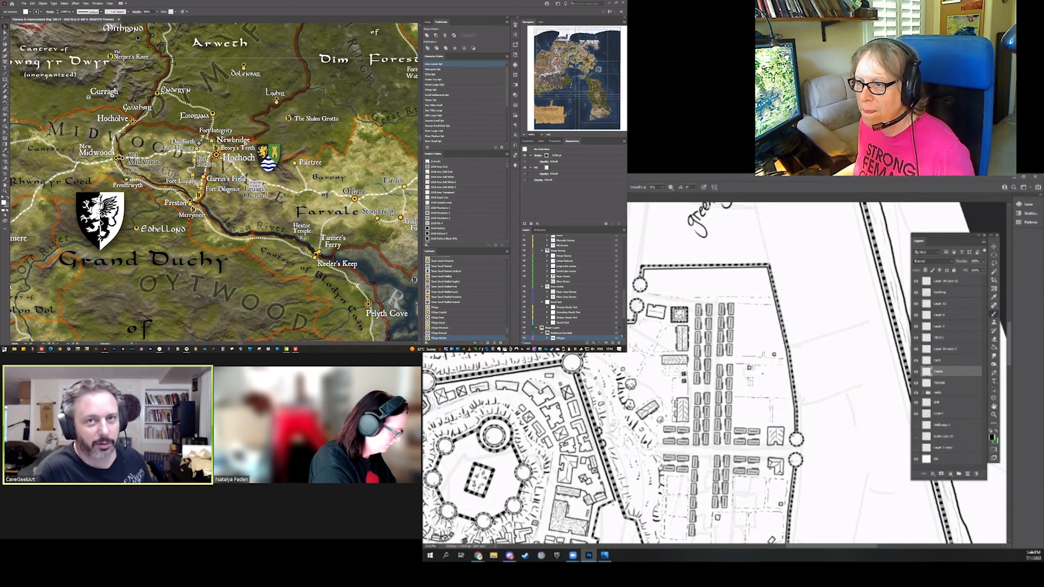
click(254, 185)
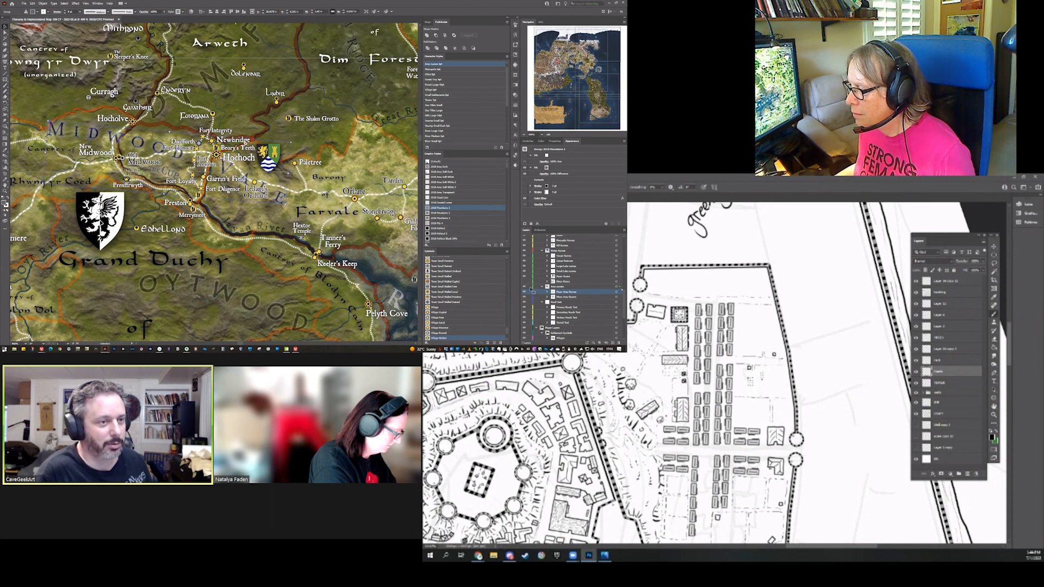
click(301, 238)
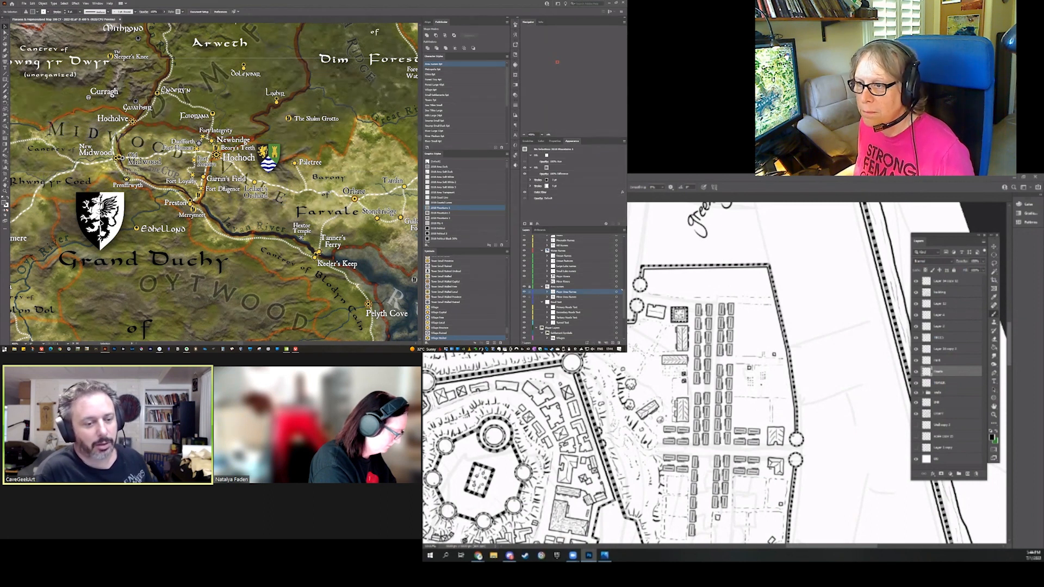
click(216, 156)
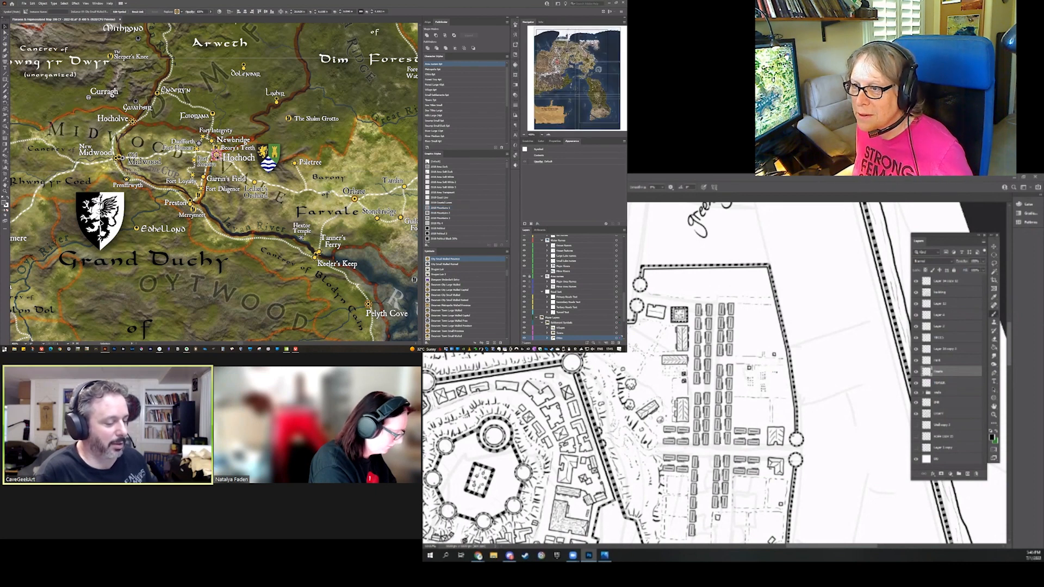
drag(217, 156, 215, 154)
key(ctrl+shift+a)
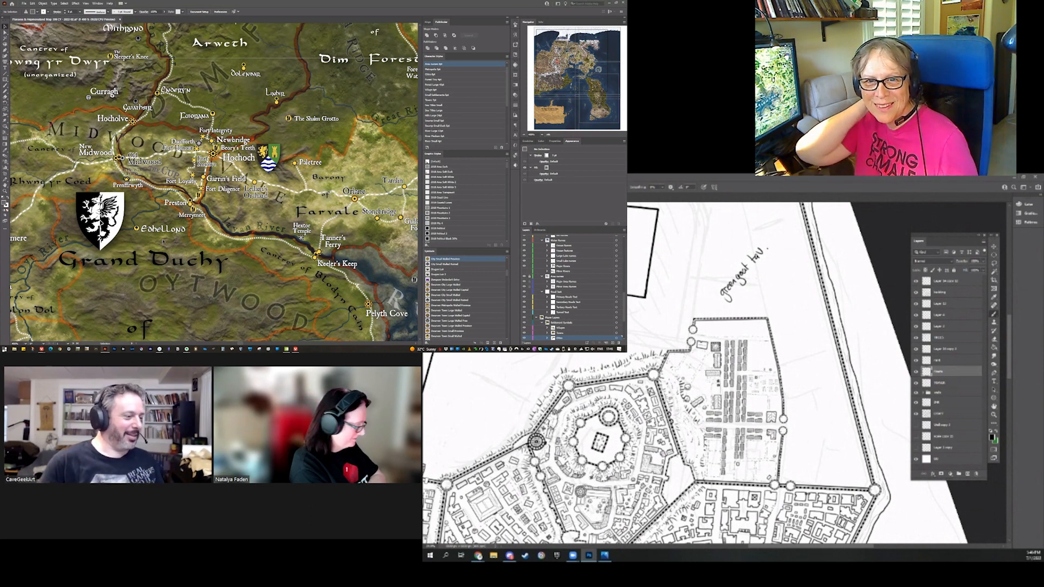
scroll(643, 374, up, 1)
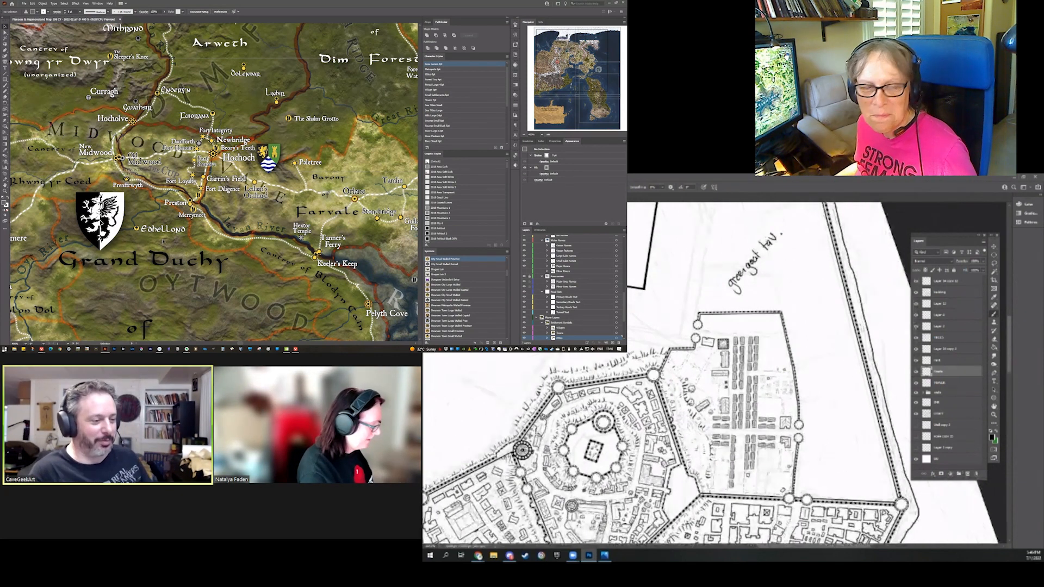
scroll(654, 375, up, 2)
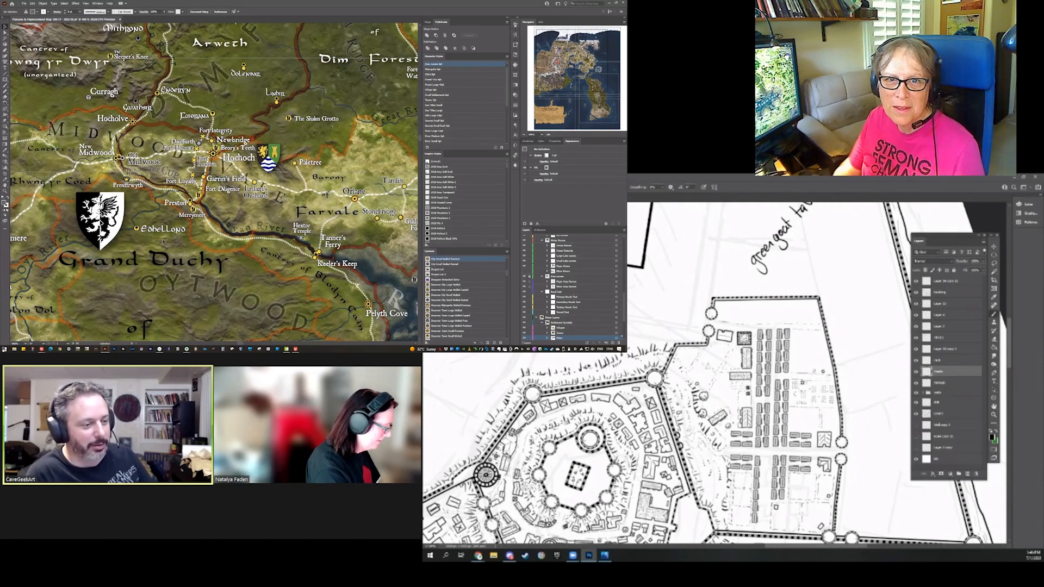
scroll(623, 435, up, 2)
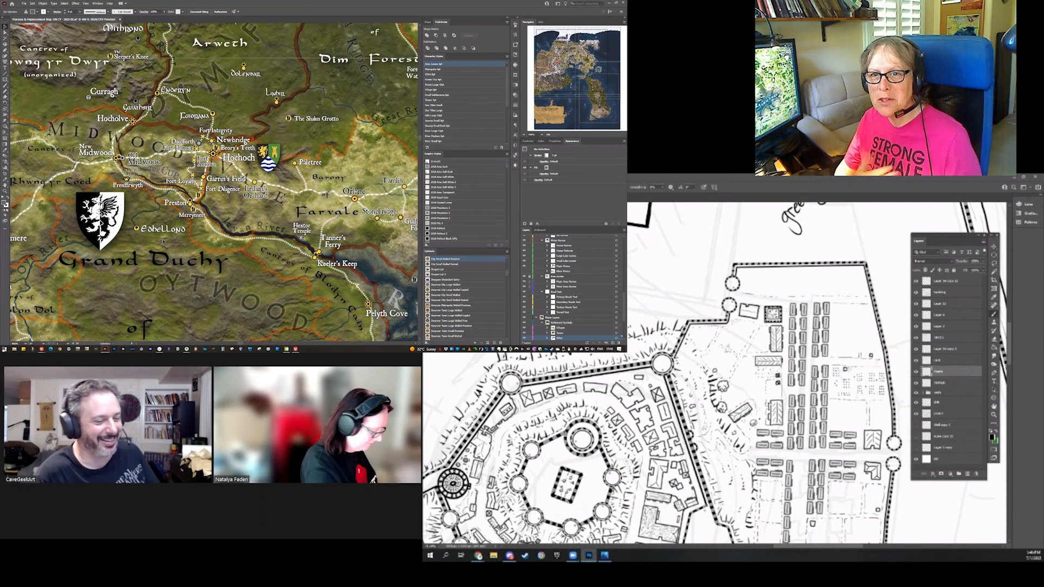
scroll(816, 375, down, 3)
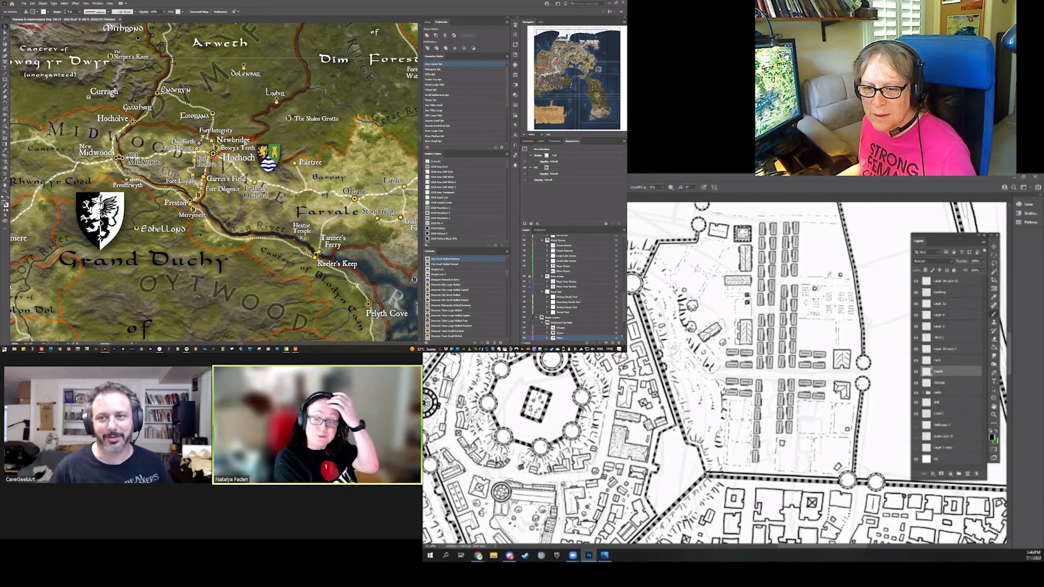
scroll(200, 235, up, 2)
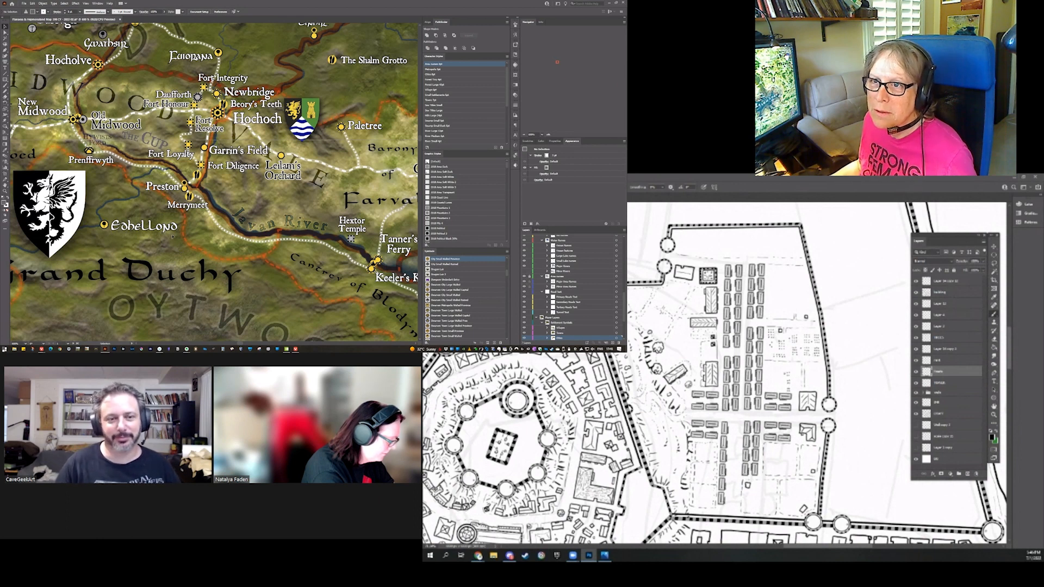
scroll(180, 250, down, 2)
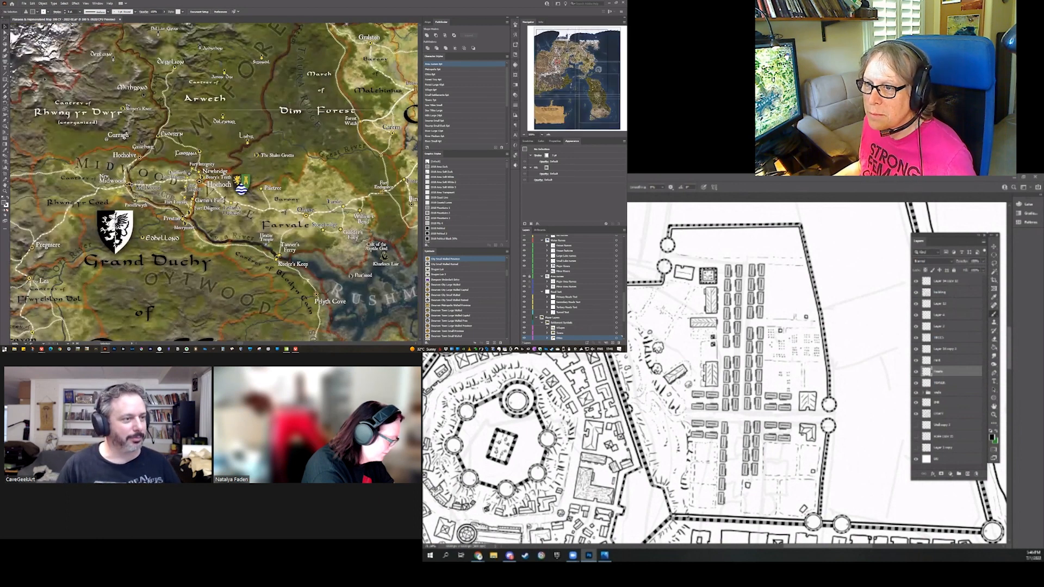
Save the regional map and make the building layer of the city map active
click(24, 4)
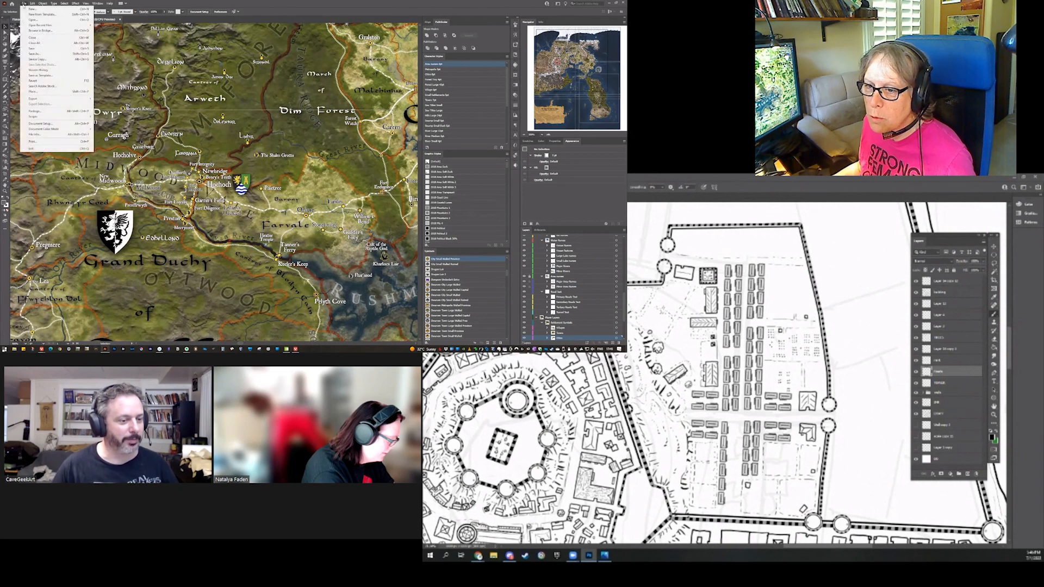
click(32, 49)
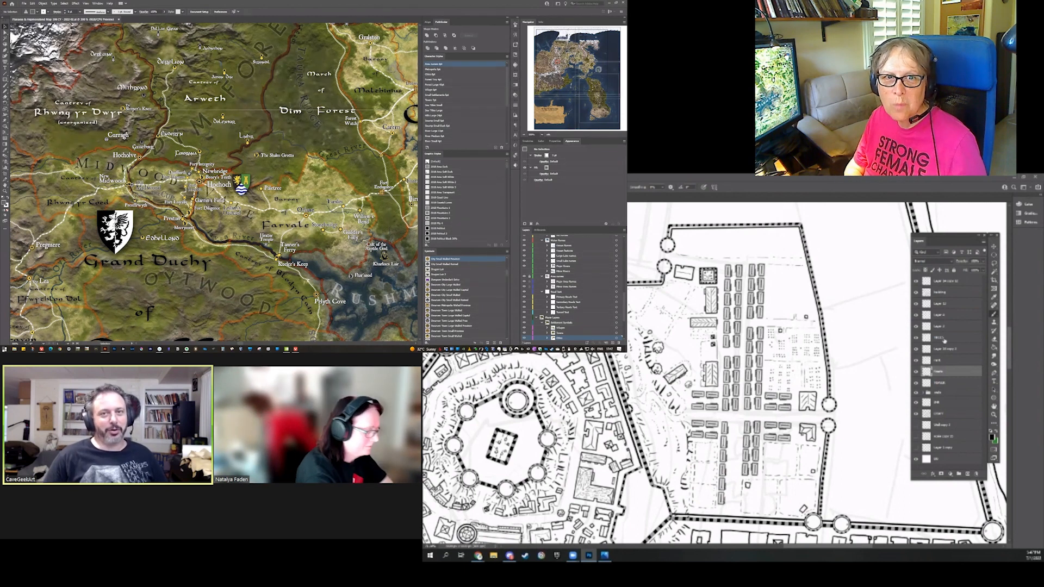
click(960, 339)
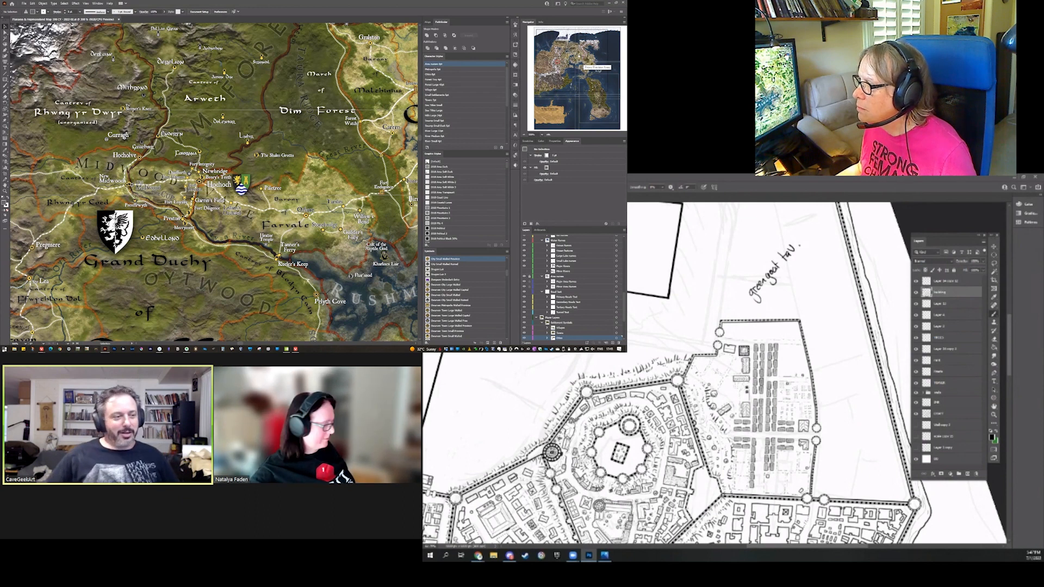
Select the Chatterry town symbol west of Stoink on the regional map
click(581, 64)
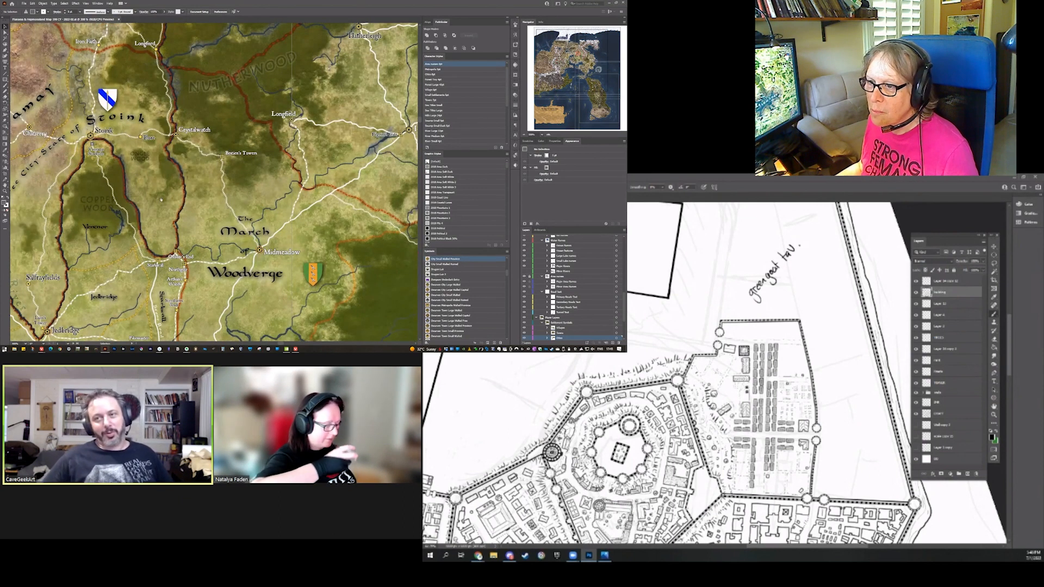
drag(160, 199, 282, 257)
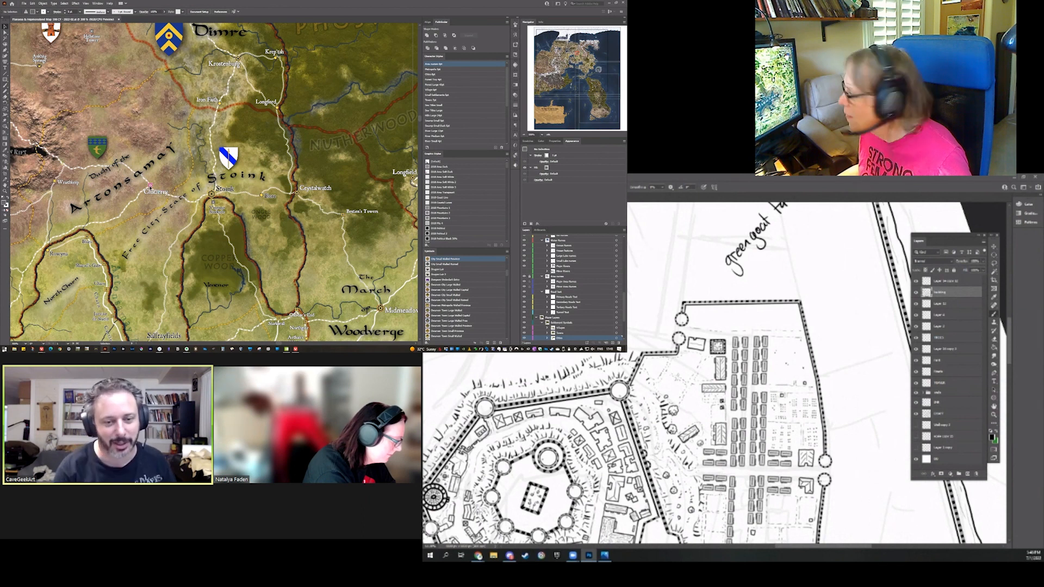
click(150, 185)
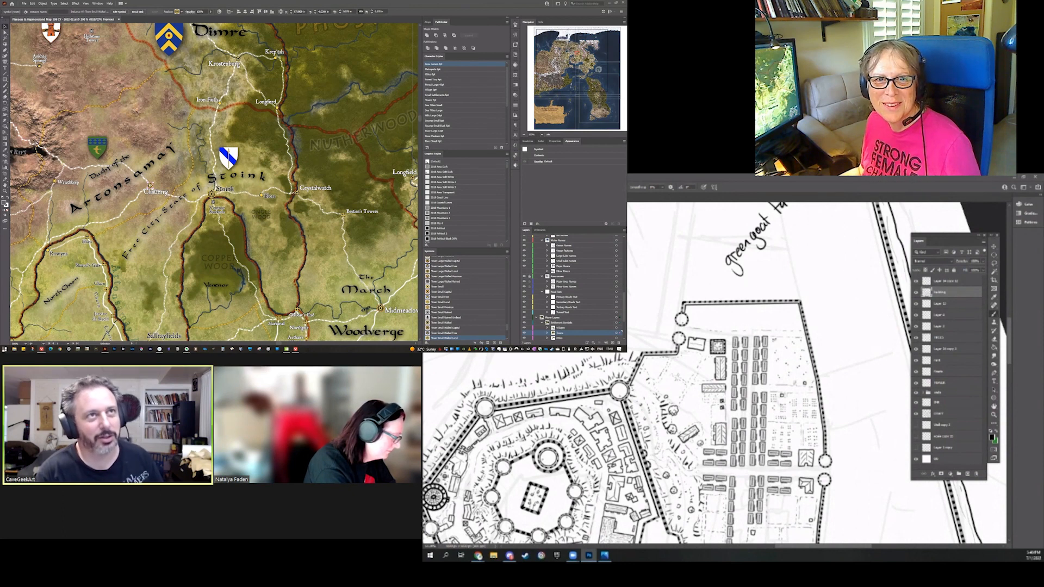
Draw a row of small buildings just inside the north wall of the city map's rectangular walled district
drag(718, 380, 746, 368)
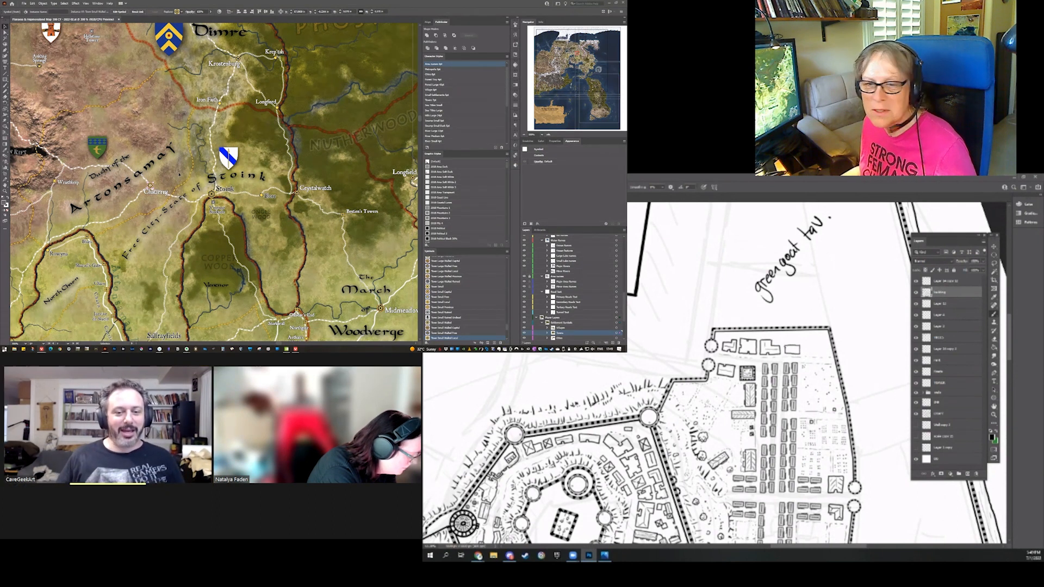
Place a Town Small Walled symbol just west of the Stoink city symbol and clear the selection
scroll(188, 202, up, 1)
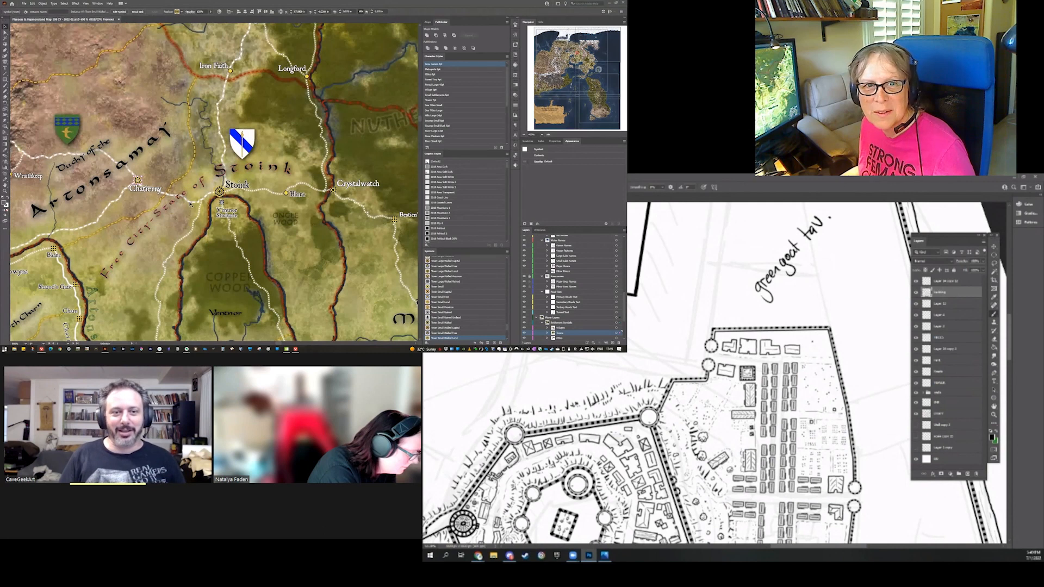
scroll(190, 203, up, 1)
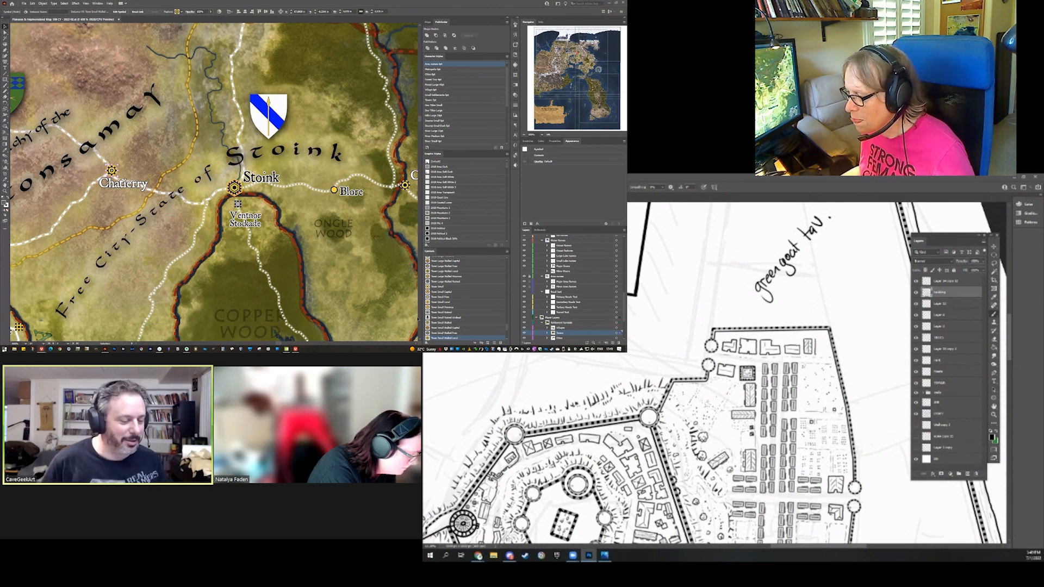
click(446, 322)
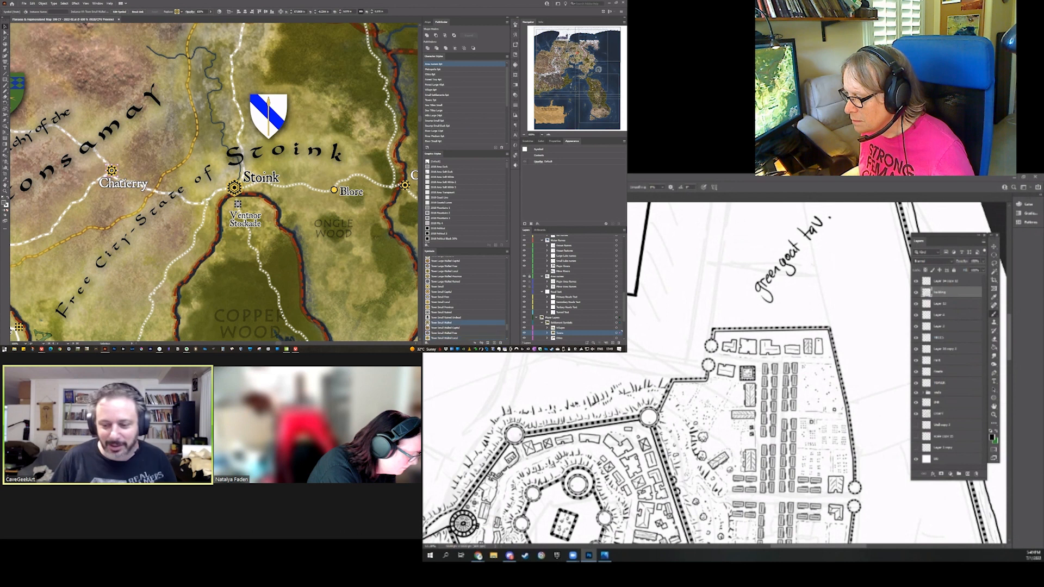
click(226, 192)
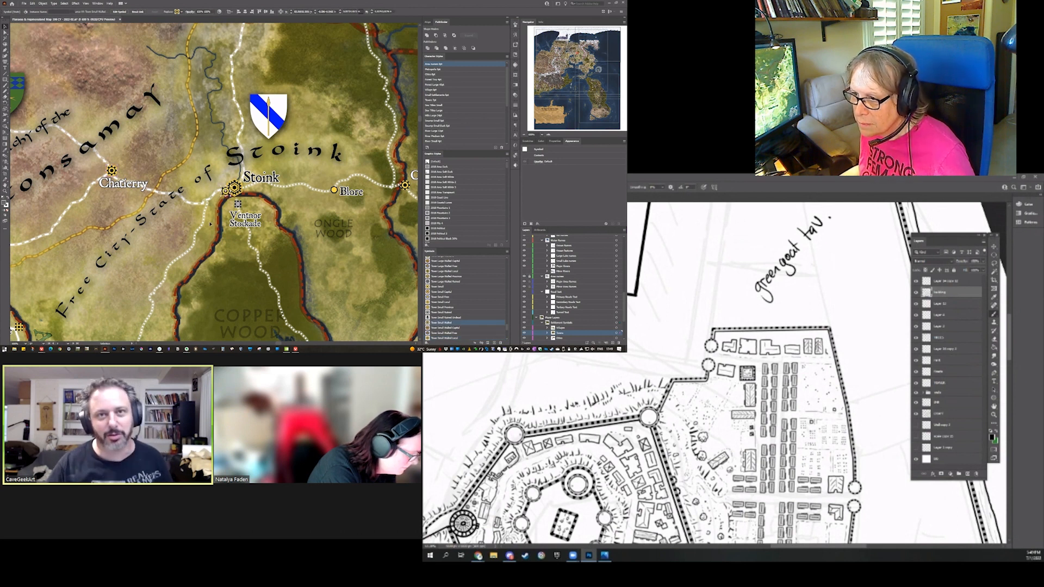
key(ctrl+shift+a)
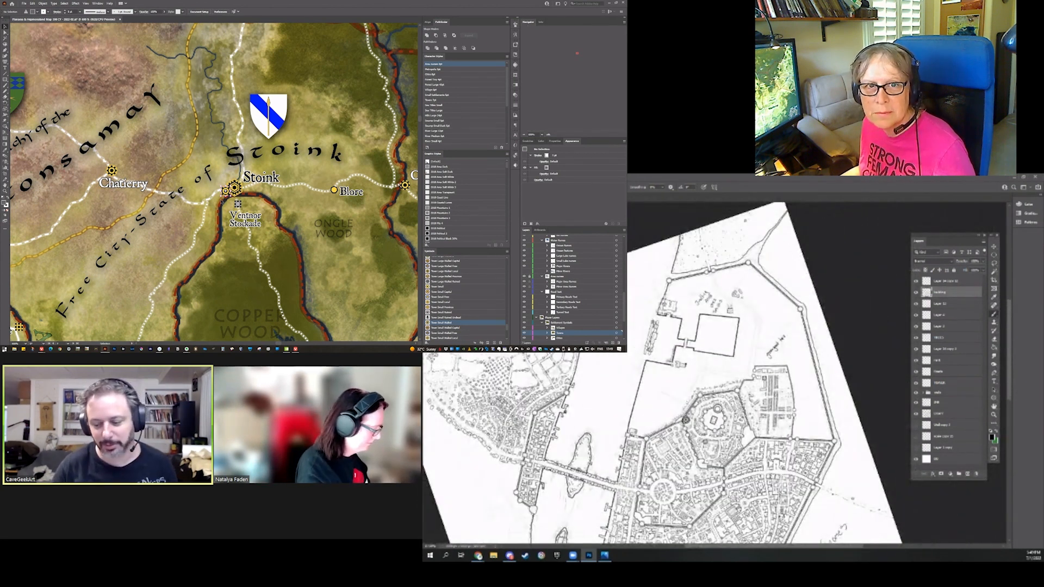
Nudge the new town symbol beside Stoink slightly left, then clear the selection
scroll(221, 200, up, 1)
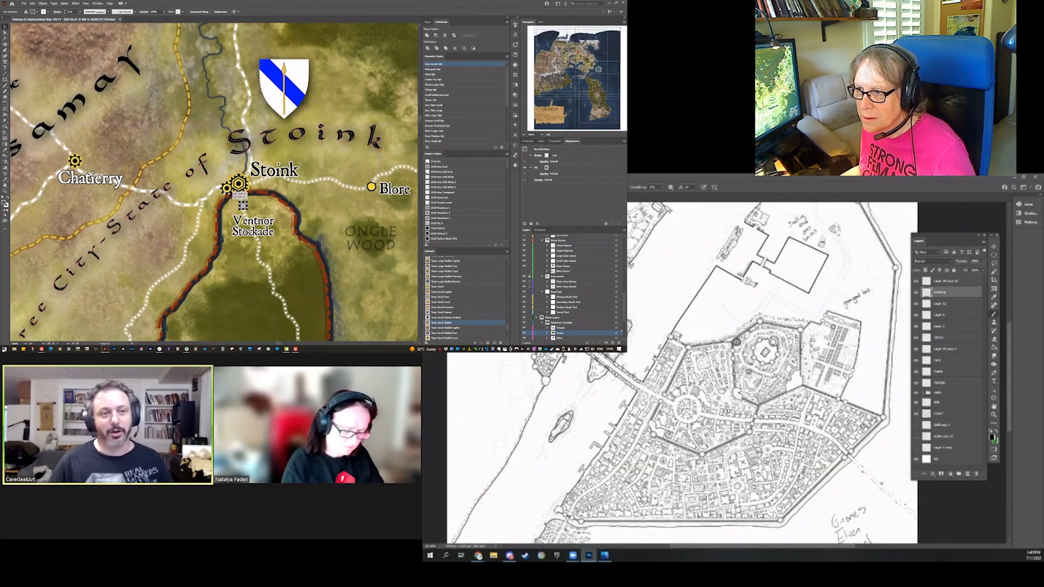
click(385, 240)
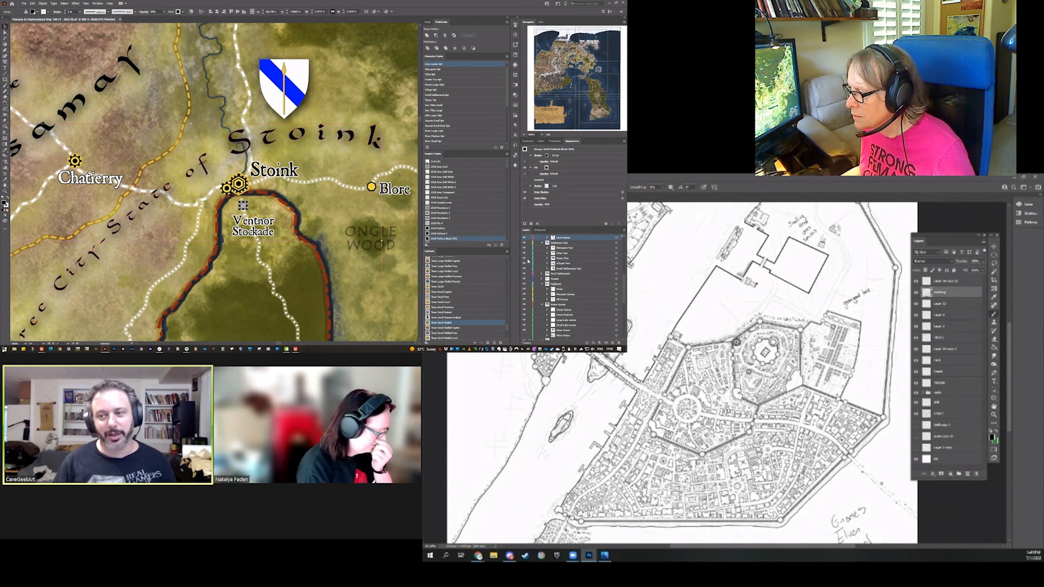
key(ctrl+shift+a)
click(227, 189)
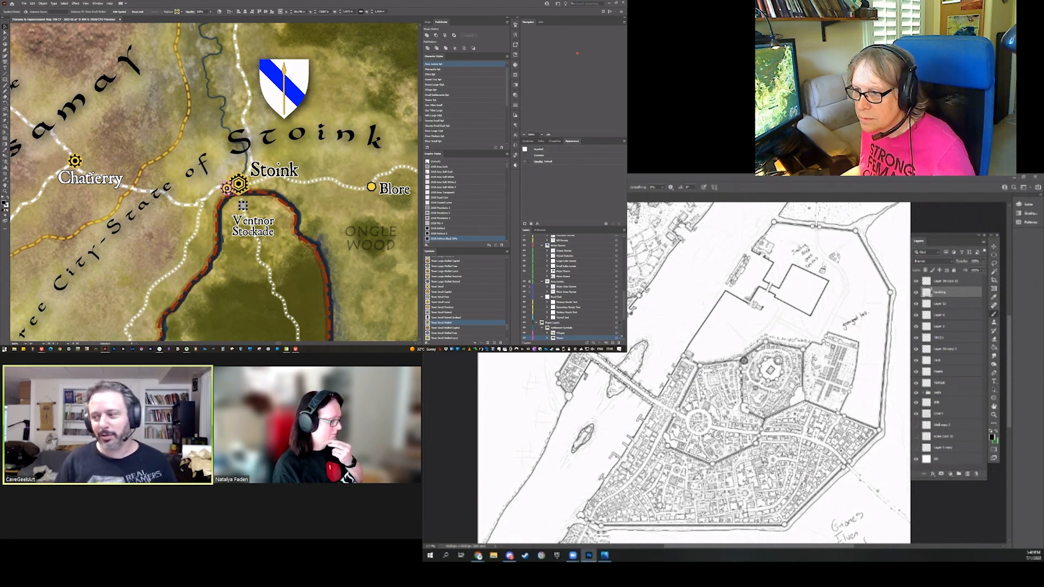
key(ctrl+shift+a)
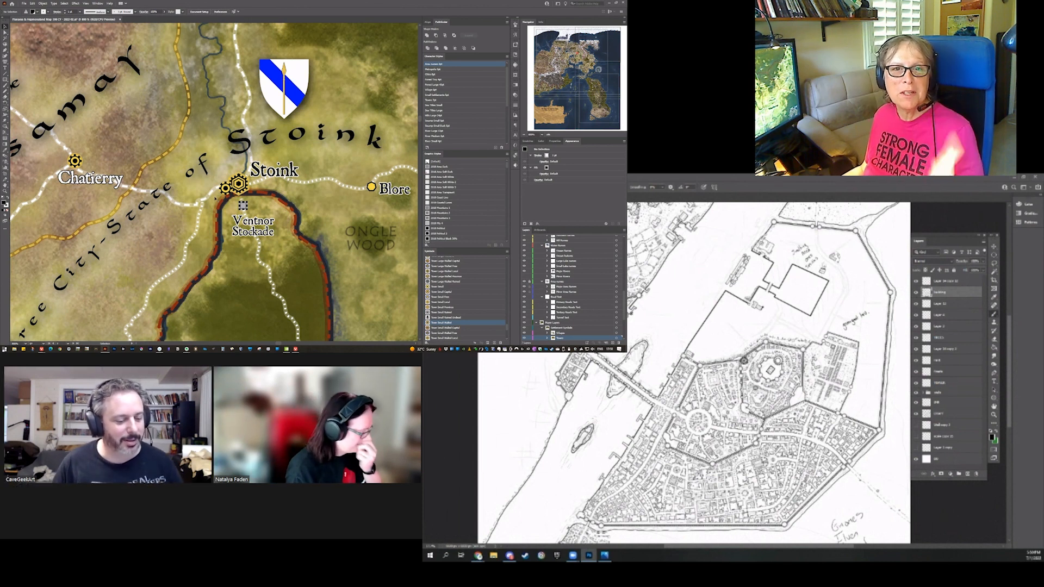
Try to cut the handwritten greengoat tav. note from the city map using an elliptical selection around it
scroll(680, 375, up, 3)
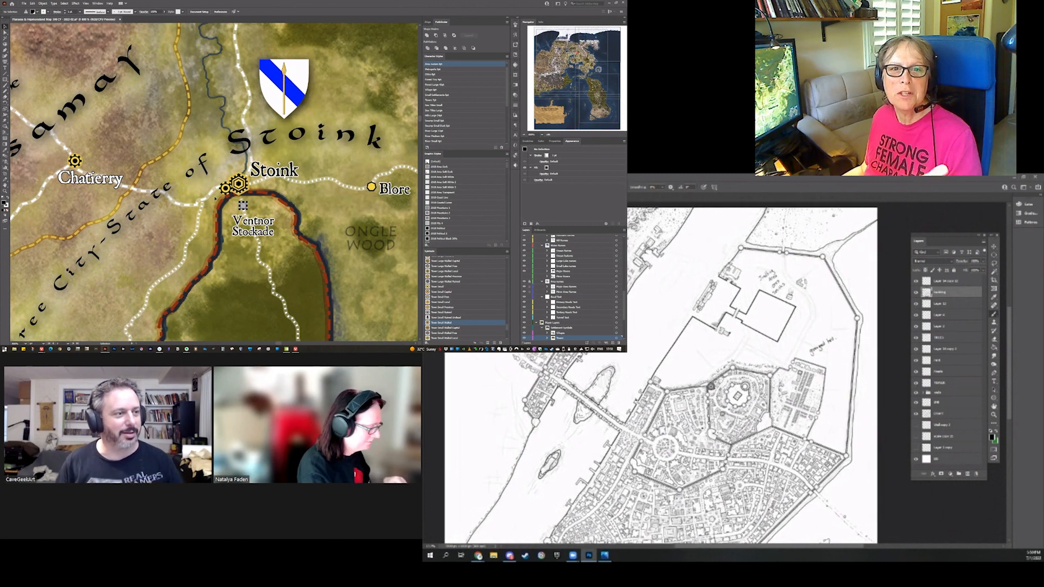
scroll(788, 359, up, 5)
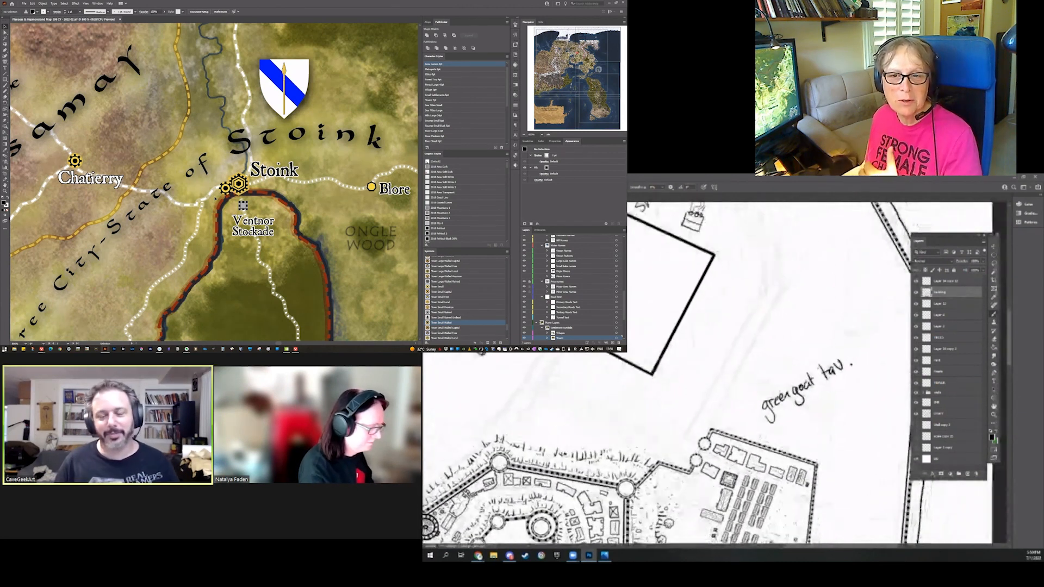
click(939, 373)
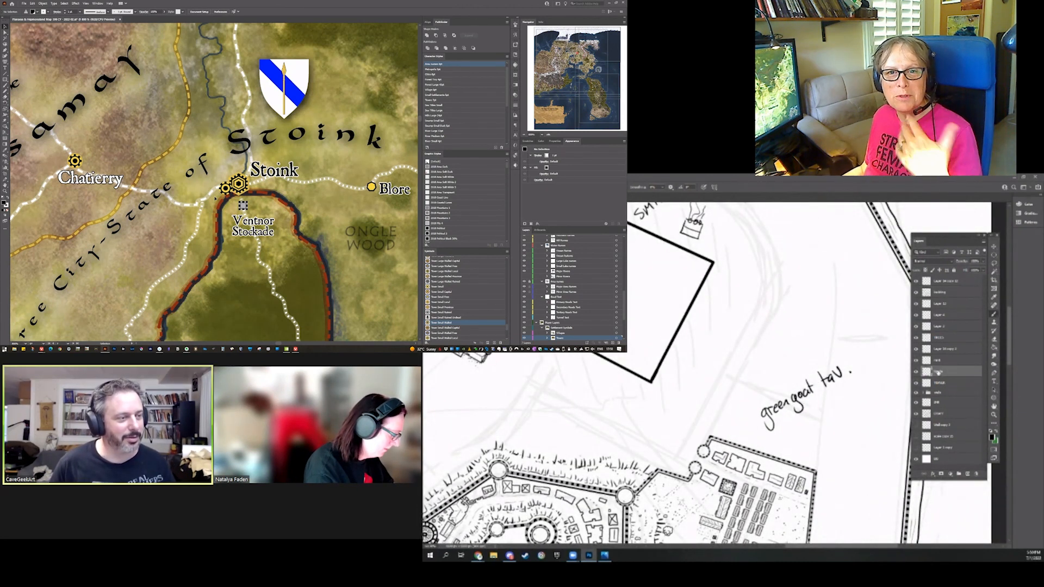
key(m)
drag(765, 439, 883, 330)
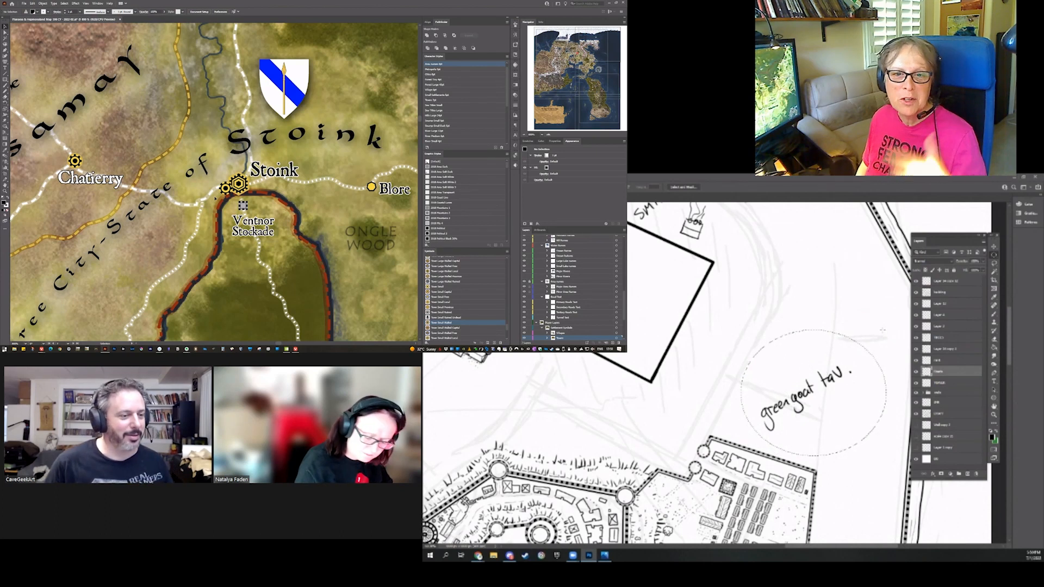
key(ctrl+x)
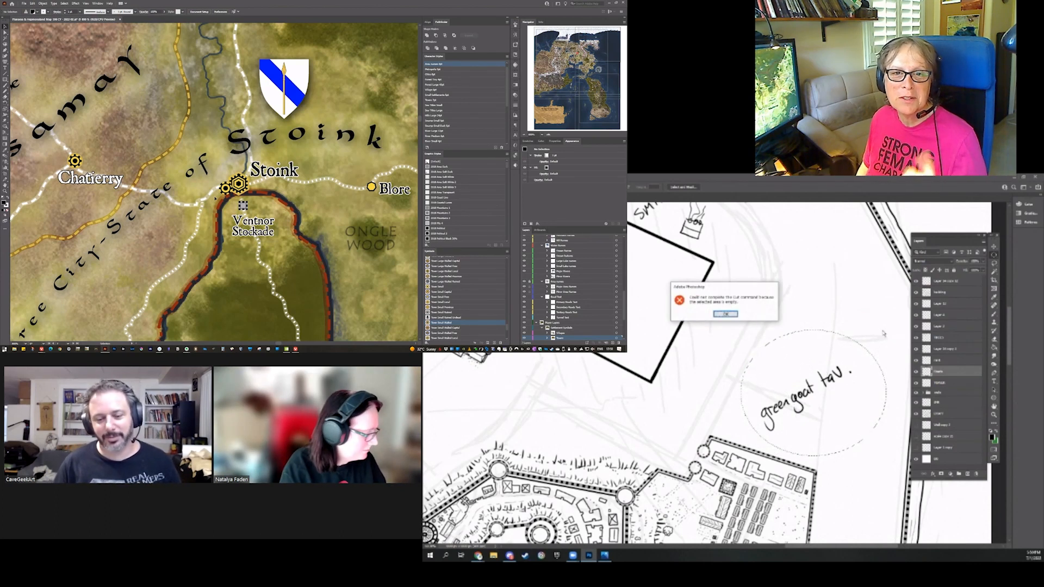
click(727, 315)
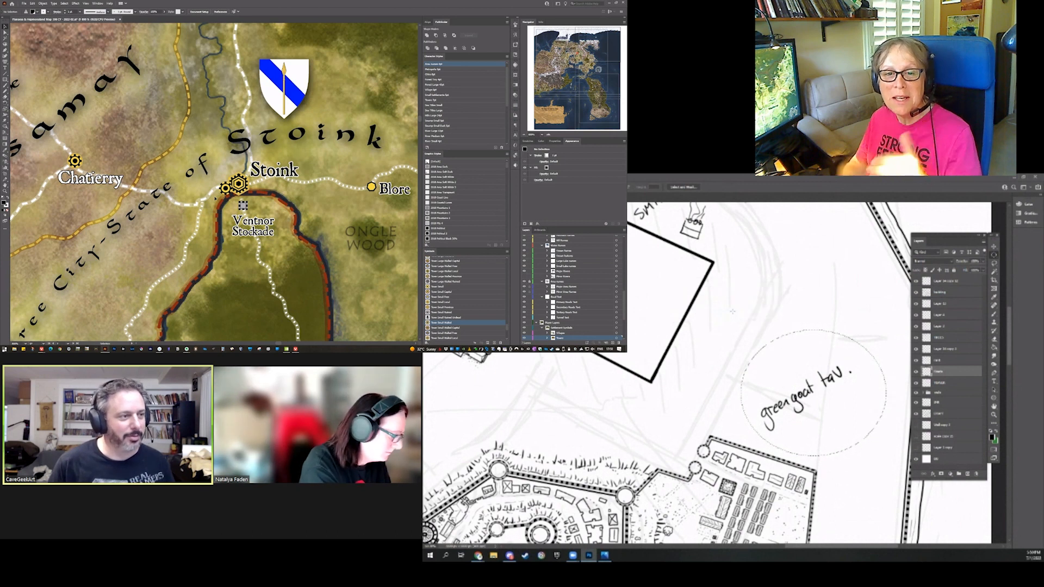
click(949, 399)
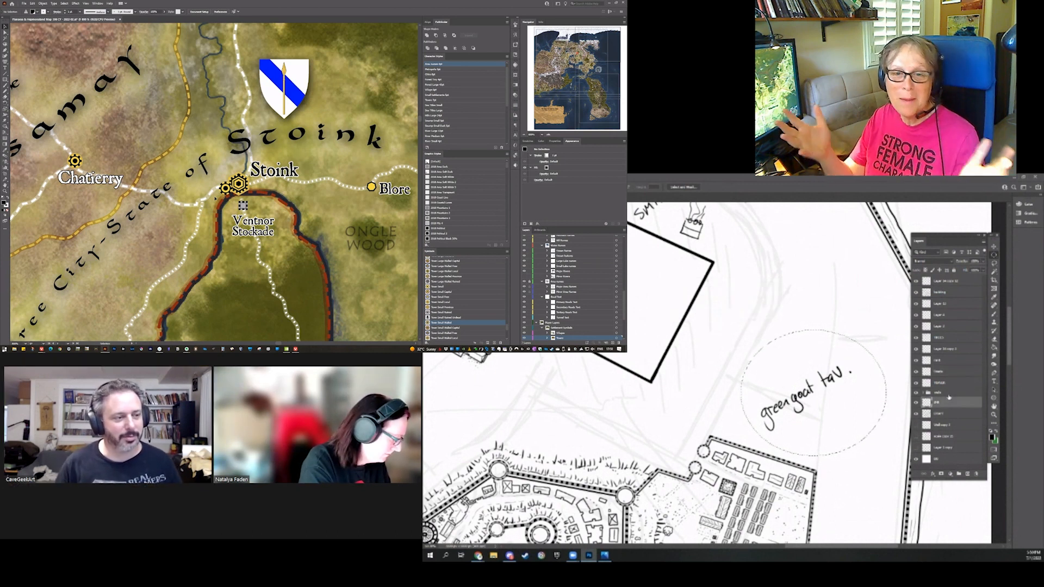
key(ctrl+d)
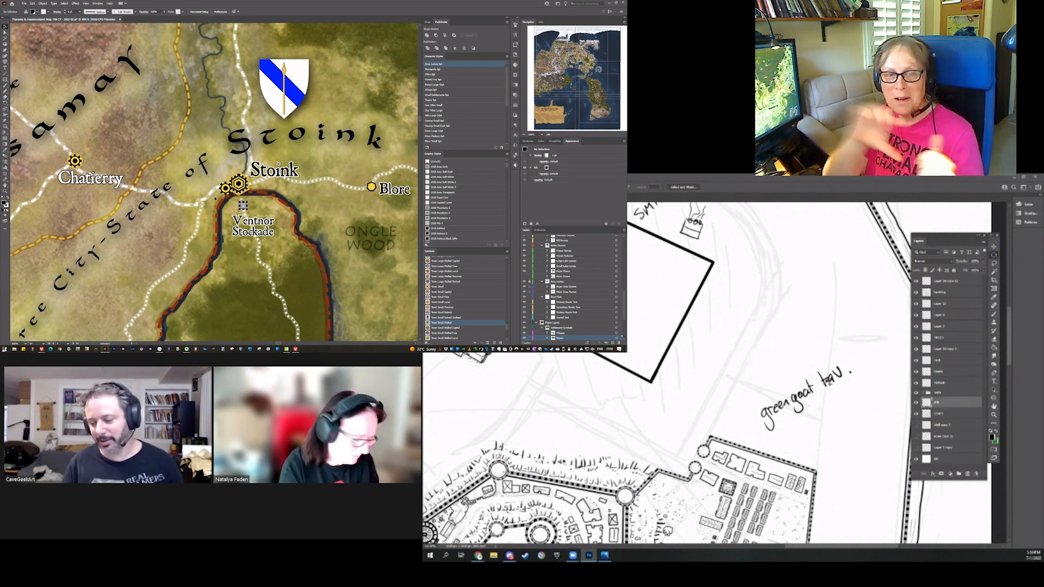
Pick the layer beneath the greengoat tav. note on the city map and rename it walls
scroll(758, 433, up, 5)
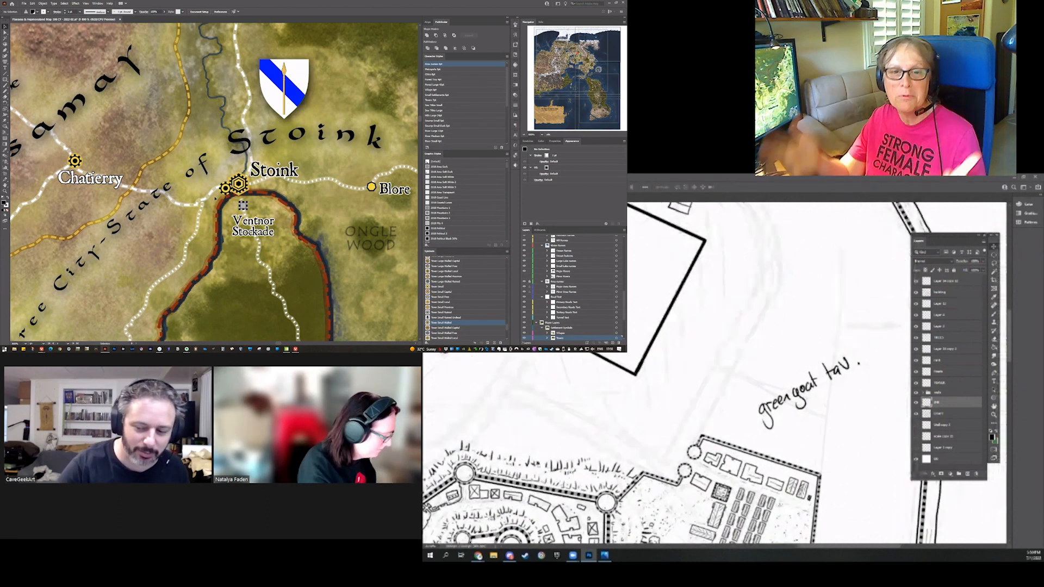
right_click(797, 376)
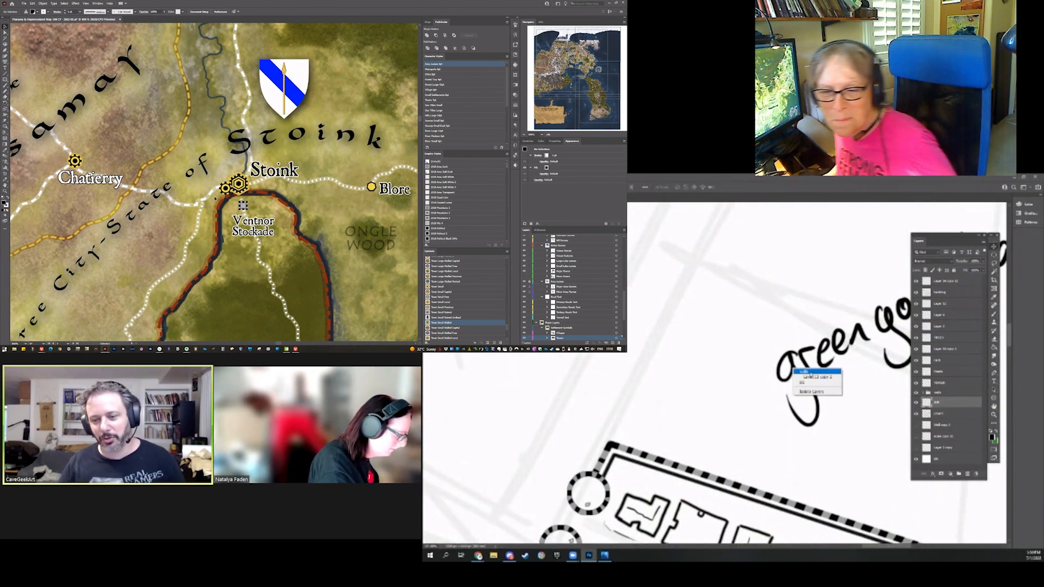
click(813, 388)
double_click(959, 467)
text(walls)
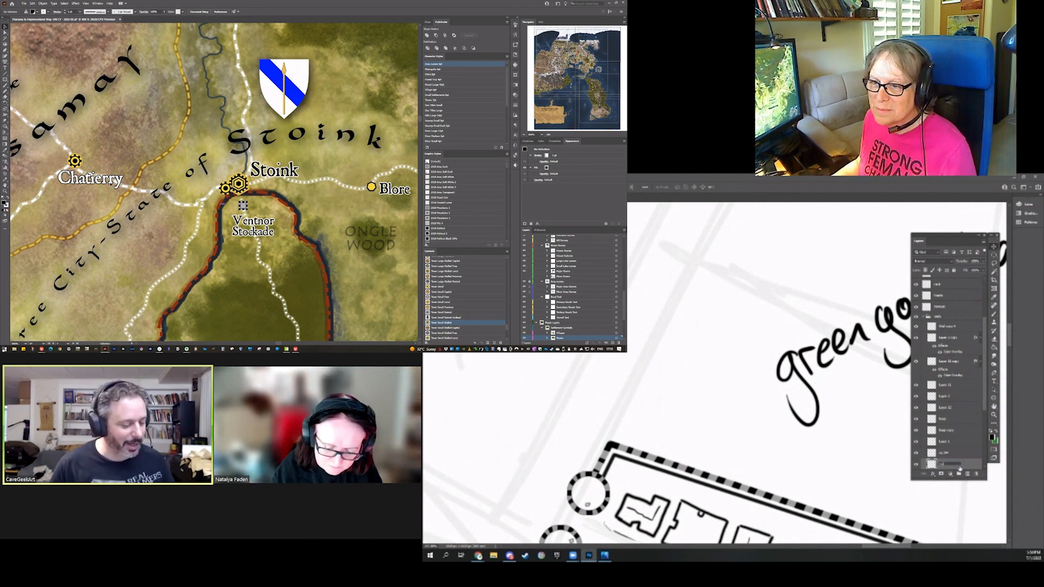
key(Return)
Add the text label The Docks beside the new town symbol west of Stoink, on the same layer as the Chatterry label
click(90, 179)
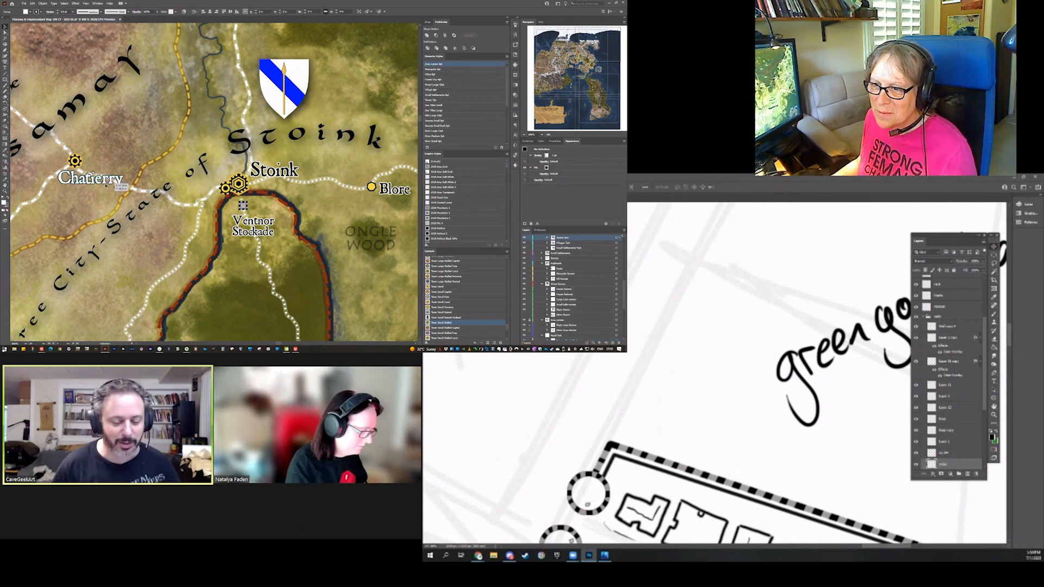
scroll(756, 406, down, 3)
key(Return)
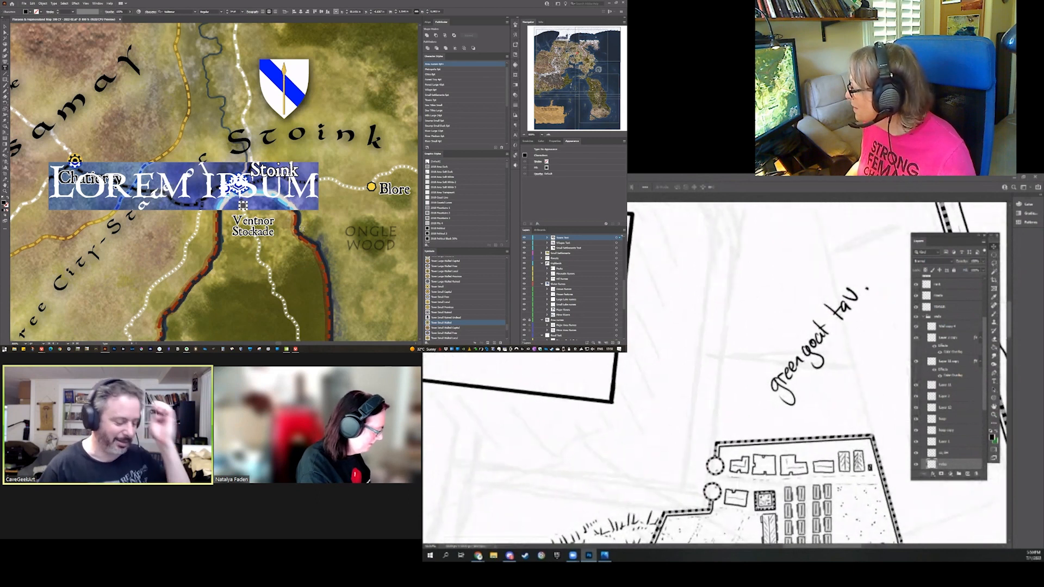
text(TH)
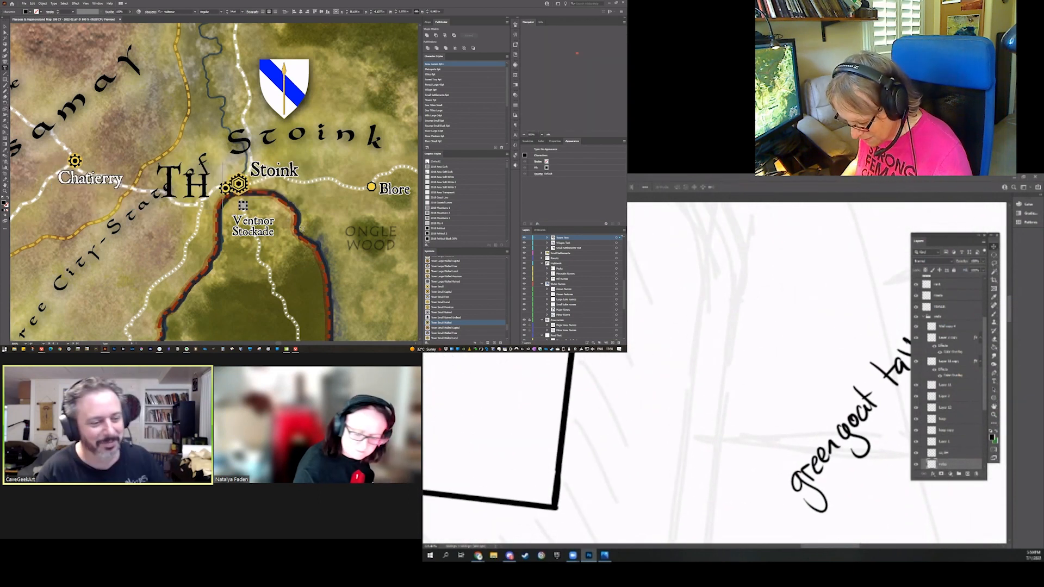
text(E DOCKS)
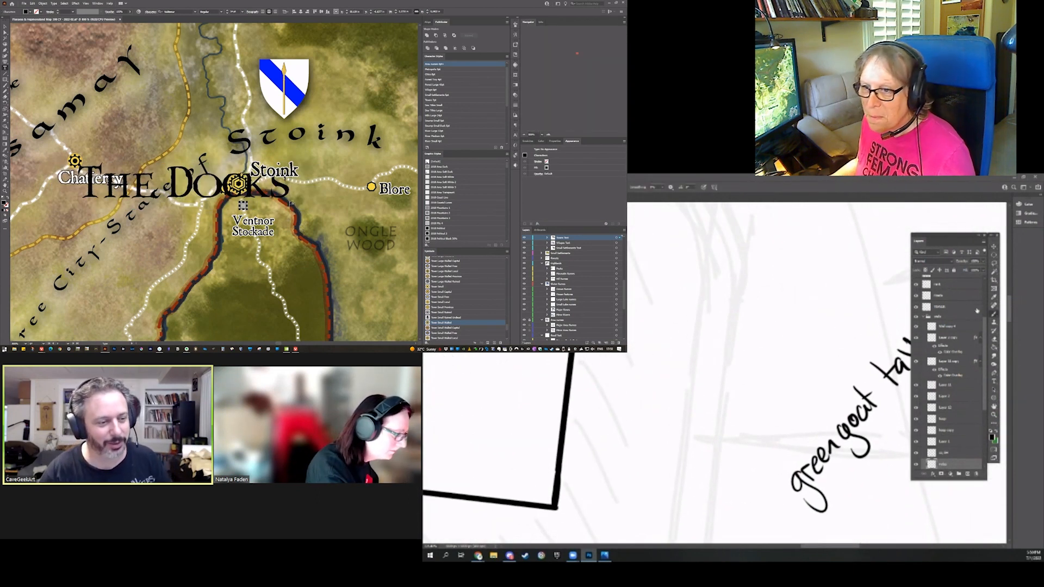
scroll(989, 281, up, 3)
key(Escape)
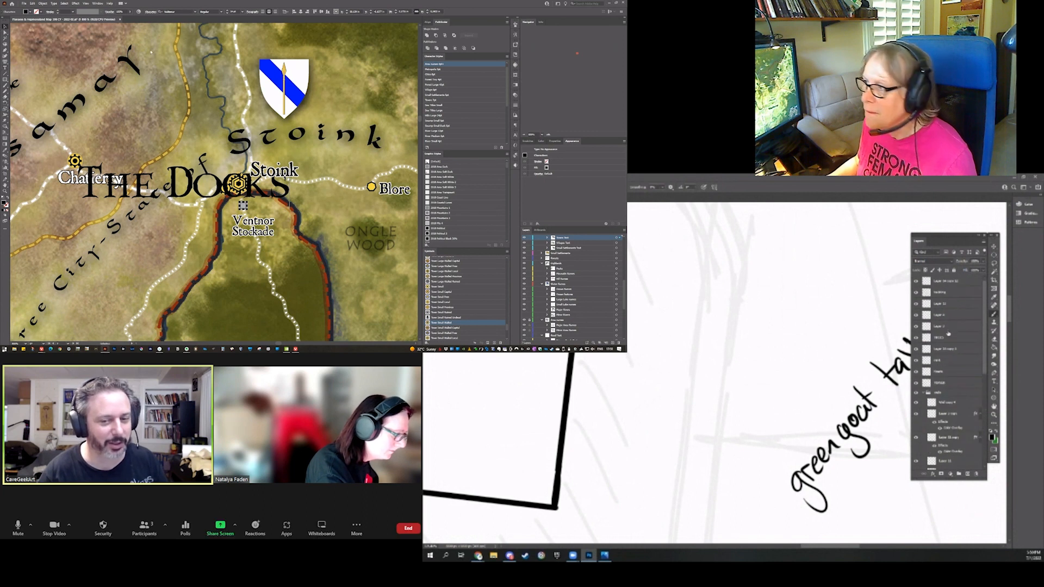
Apply the Towns character style to The Docks label and move it just below the road west of Stoink
click(434, 100)
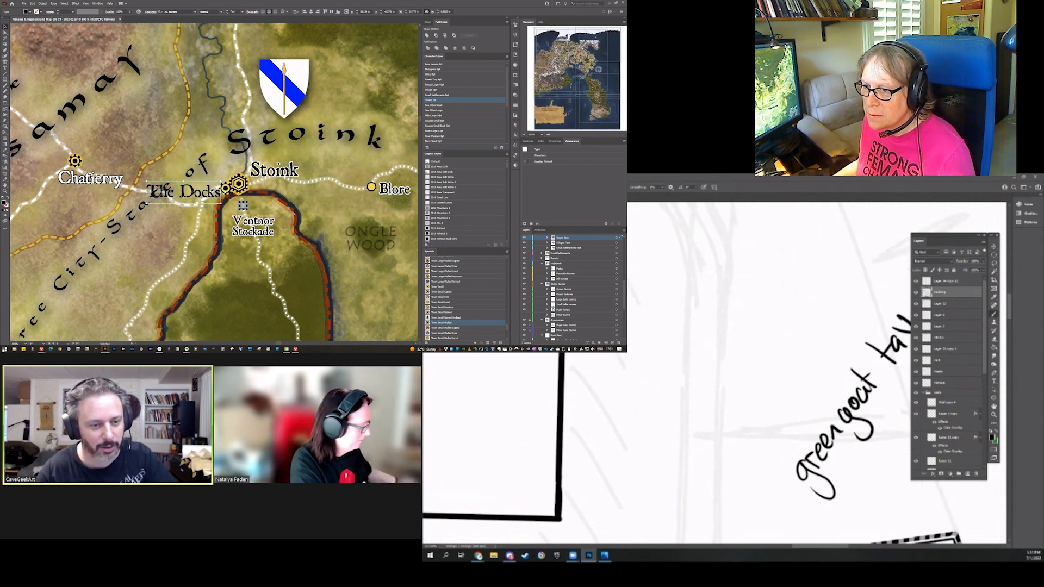
drag(201, 189, 206, 214)
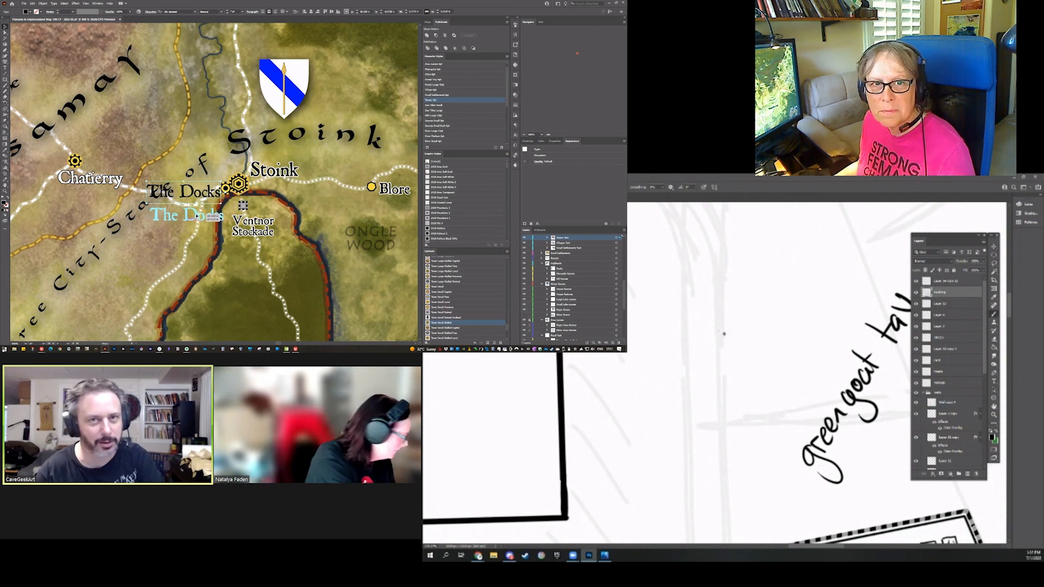
Outline the tavern building on the city map beside the greengoat tav. note
drag(718, 331, 720, 374)
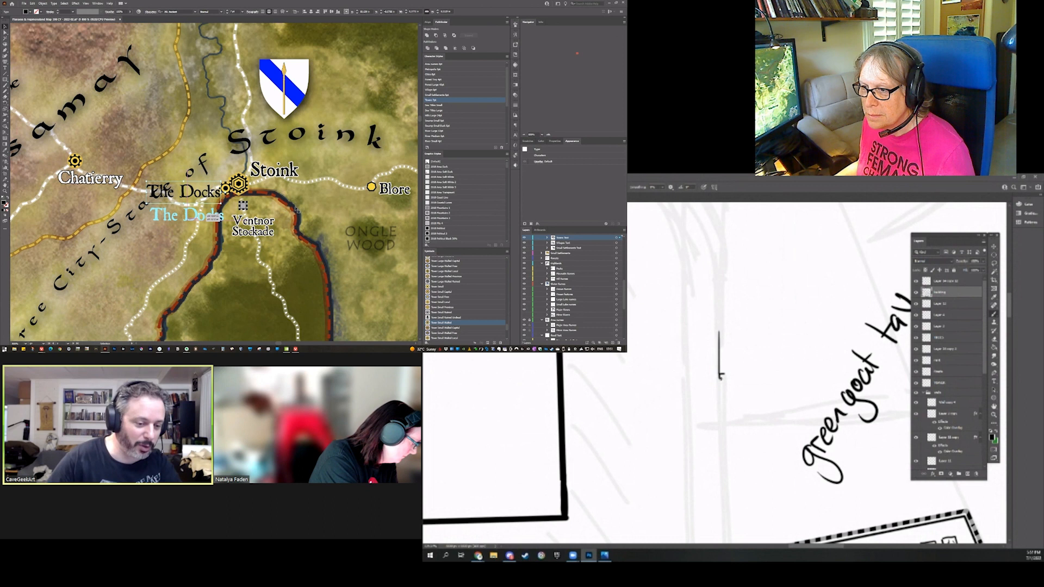
drag(208, 214, 208, 213)
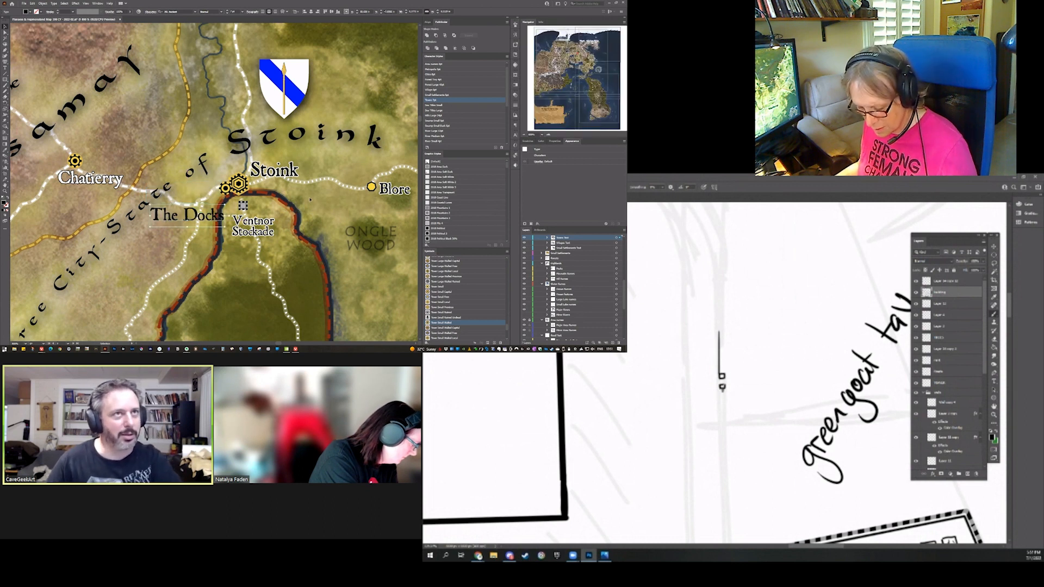
mouse_move(720, 387)
mouse_down()
mouse_move(721, 423)
mouse_move(800, 427)
mouse_move(820, 421)
mouse_move(820, 381)
mouse_move(741, 377)
mouse_move(741, 422)
mouse_up()
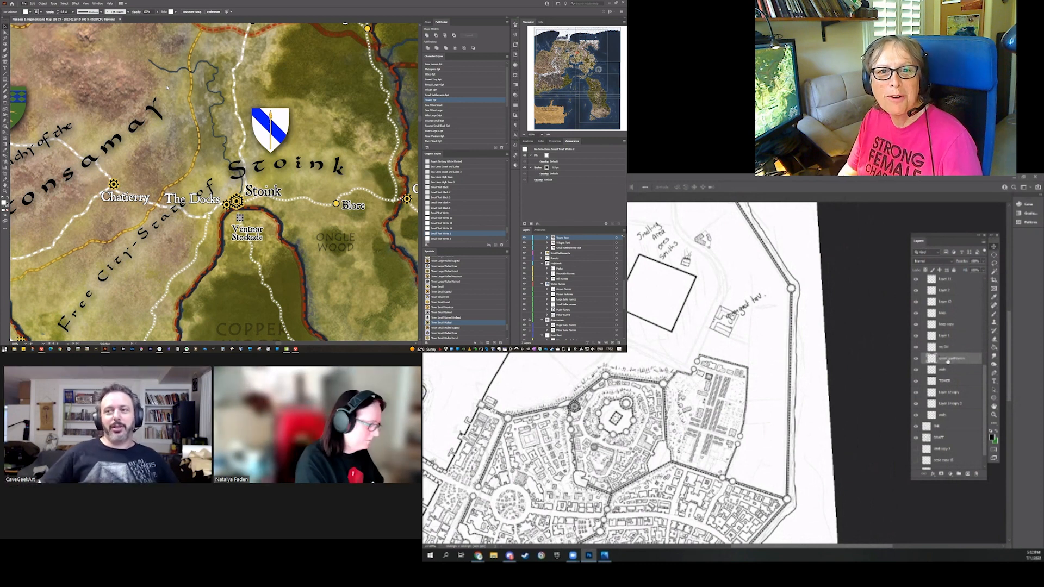
Save the regional map document
key(ctrl+s)
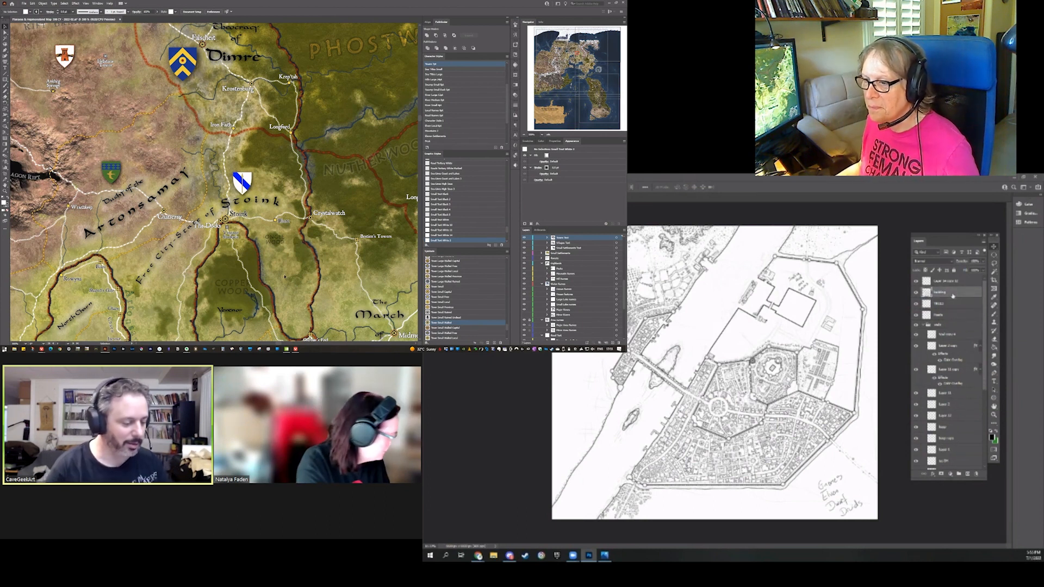
Find the (contested) label above the Adri Forest name and select it to identify its layer
scroll(285, 277, down, 3)
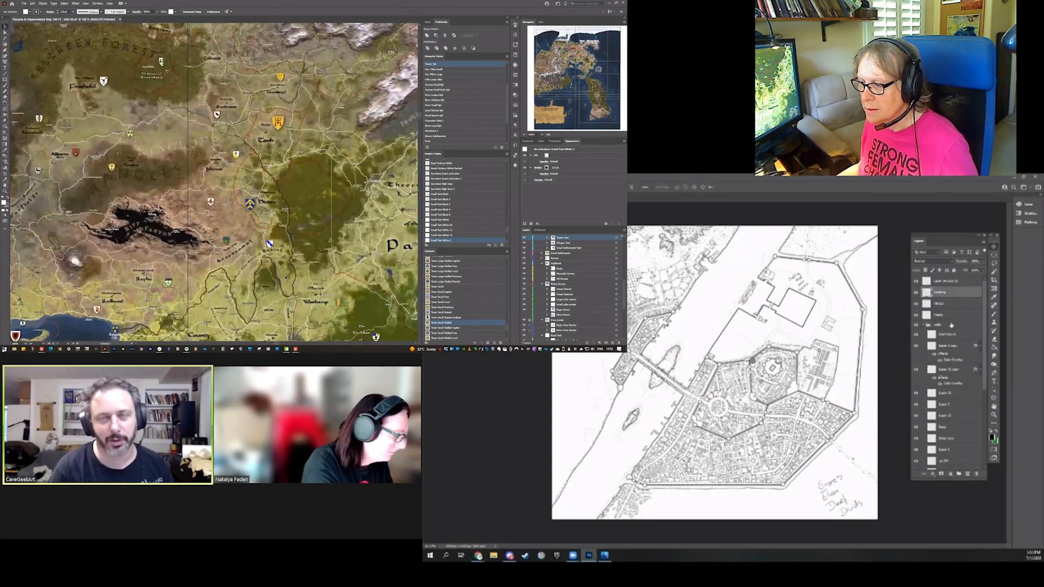
drag(285, 276, 100, 63)
drag(326, 272, 154, 152)
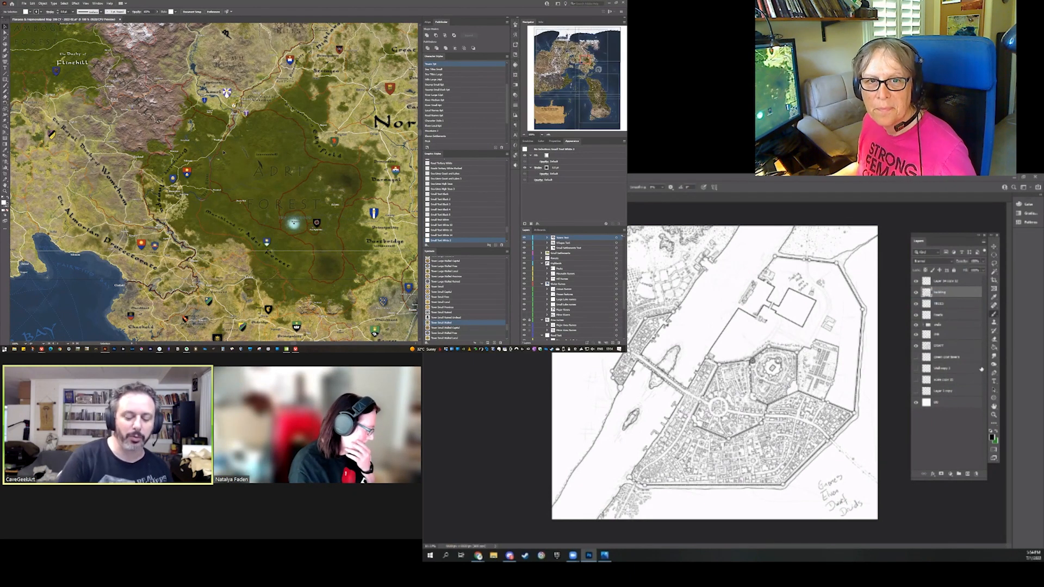
scroll(228, 169, up, 3)
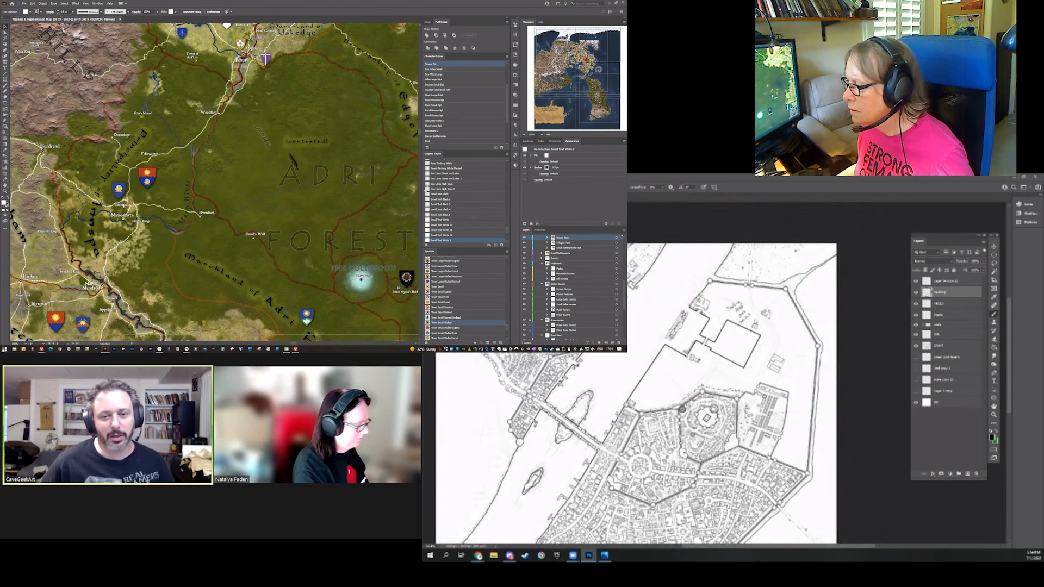
scroll(546, 275, up, 4)
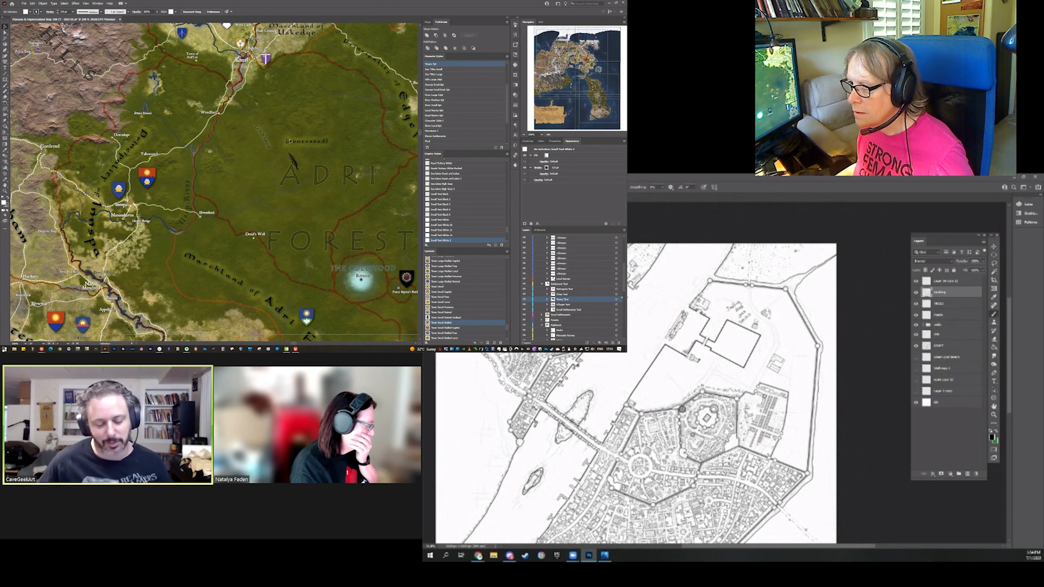
scroll(531, 279, up, 2)
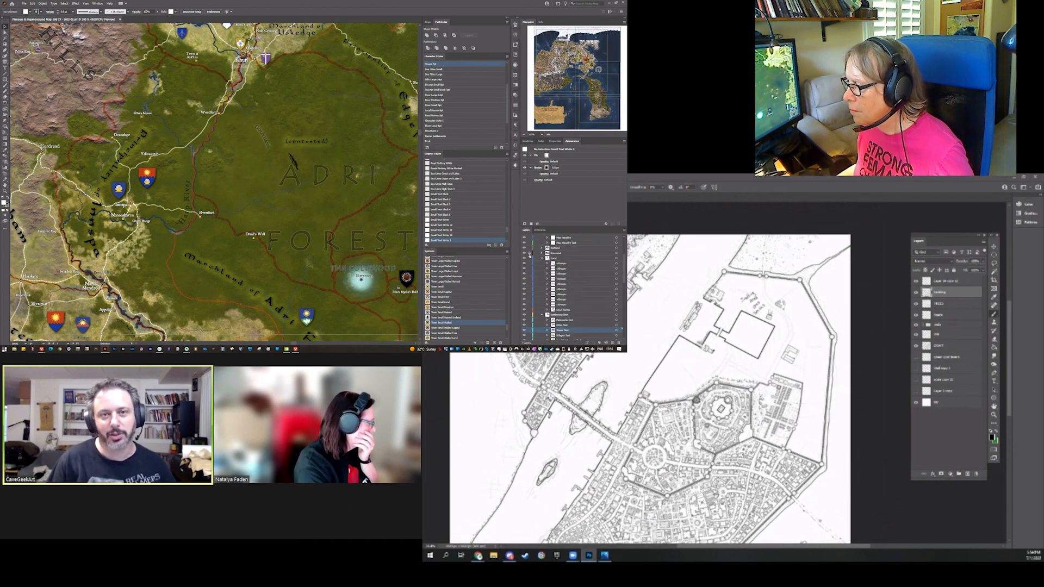
click(304, 142)
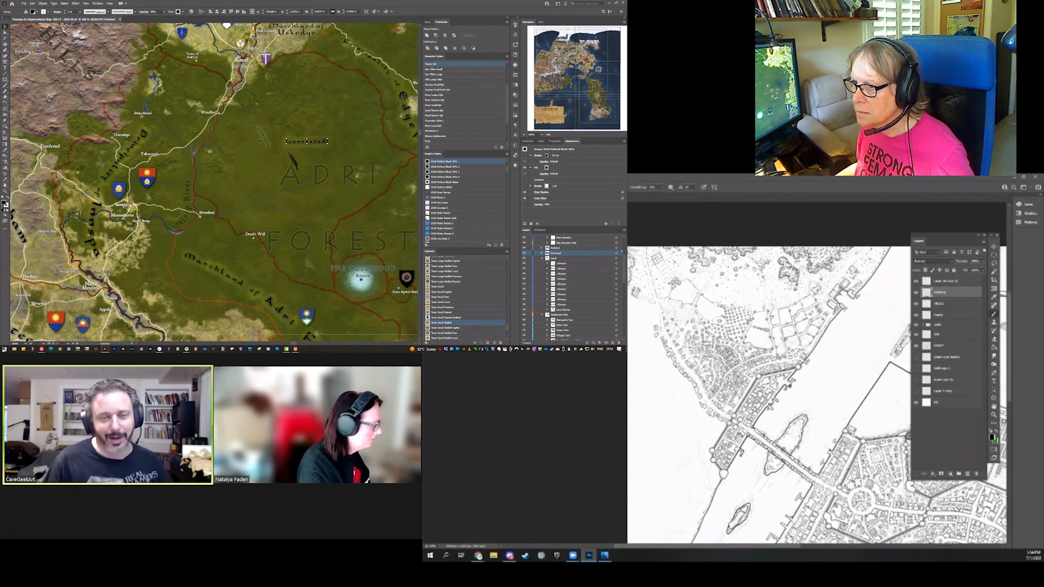
click(292, 160)
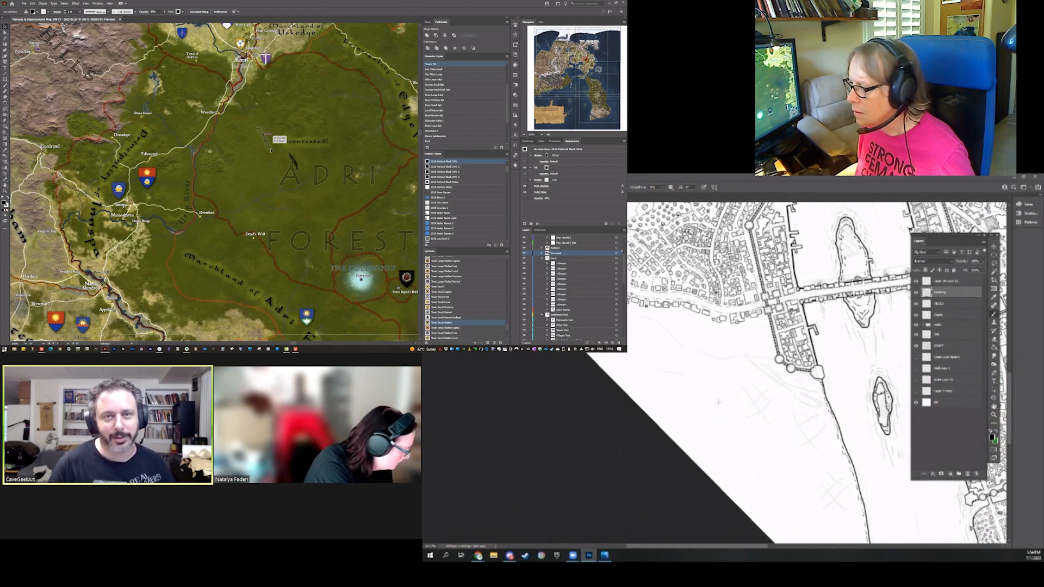
Collapse the expanded sublayers in the regional map's main layer group, leaving the road and area border sublayers open
scroll(548, 294, up, 3)
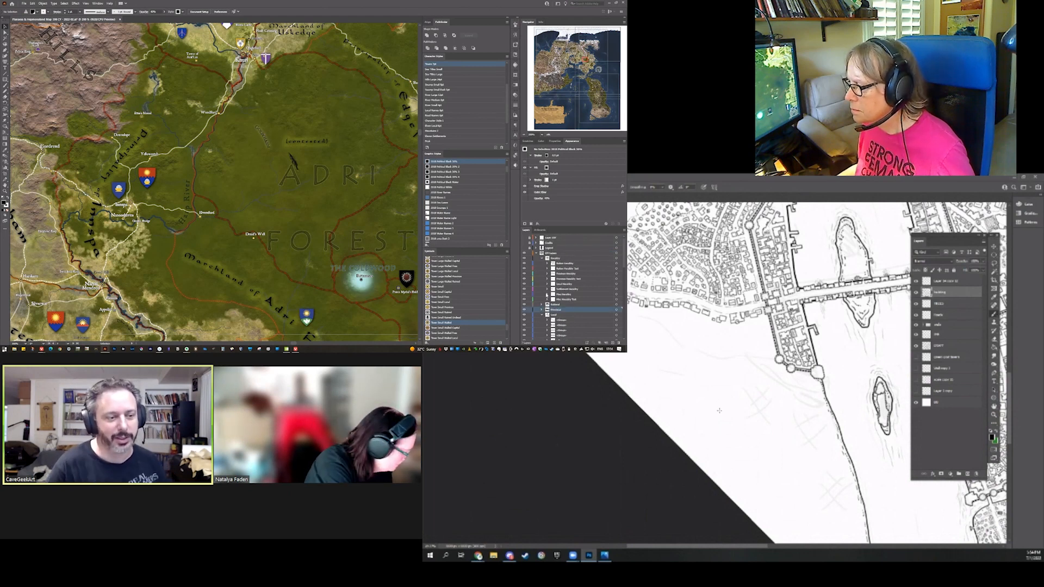
click(542, 260)
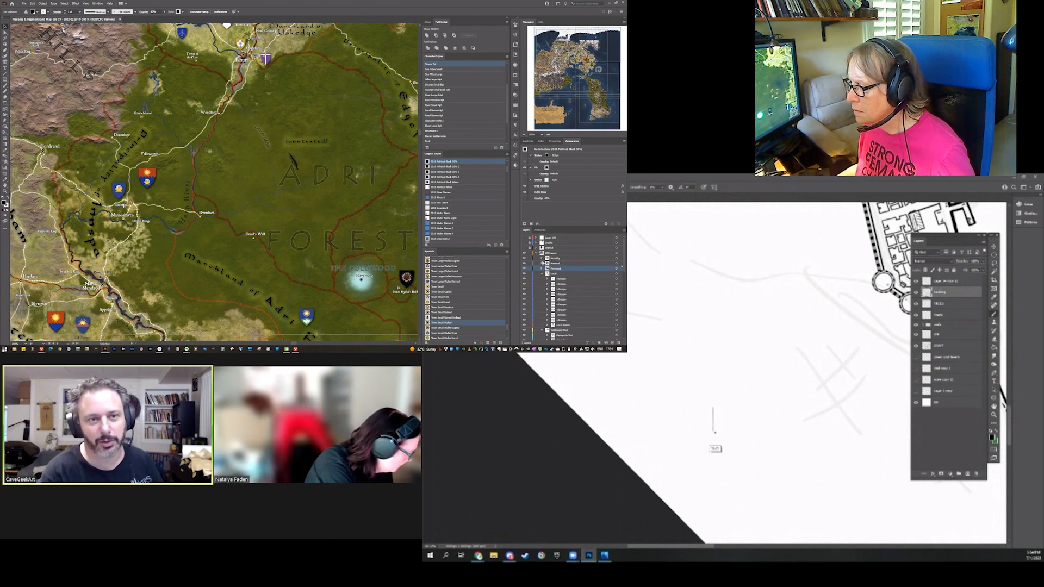
click(542, 275)
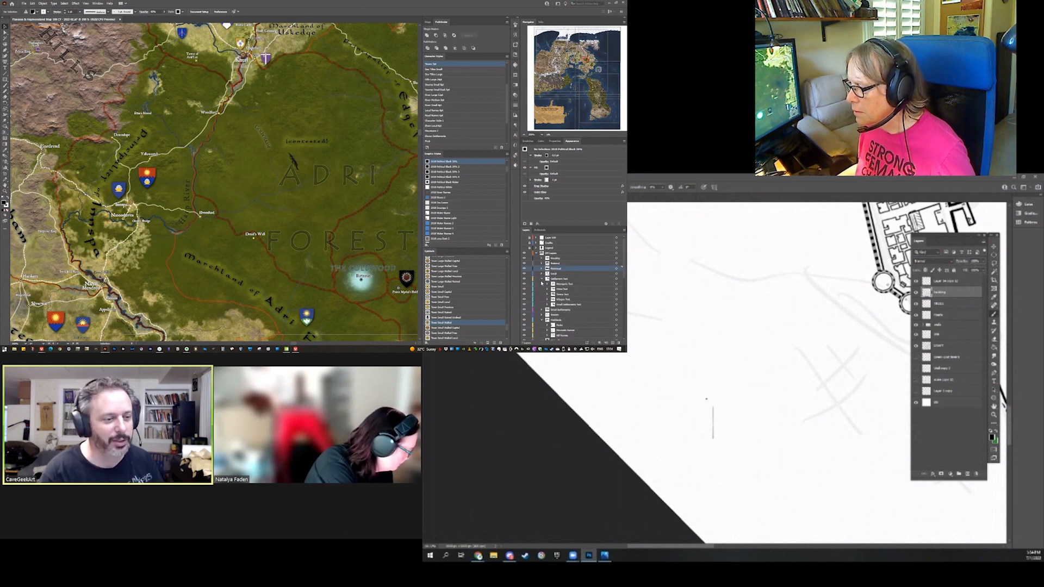
click(542, 279)
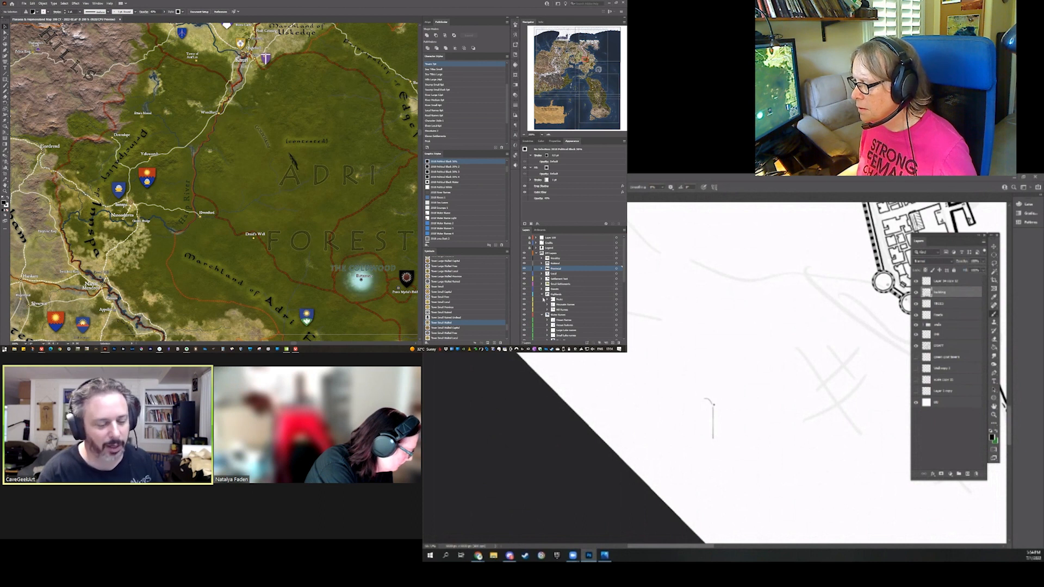
click(542, 294)
click(543, 300)
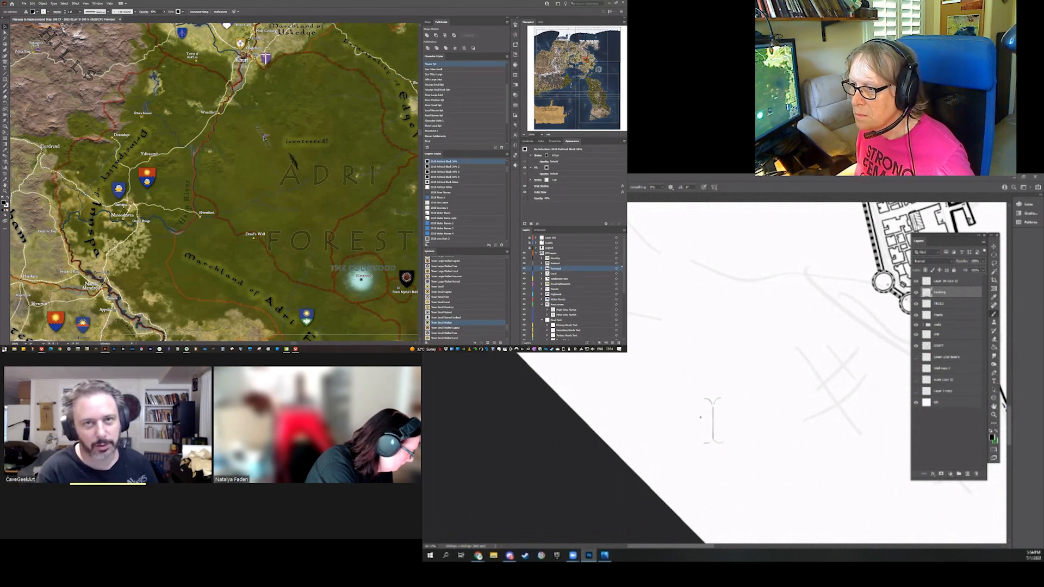
Move the (contested) label slightly northwest, above the quill symbol and the Adri Forest name
click(296, 160)
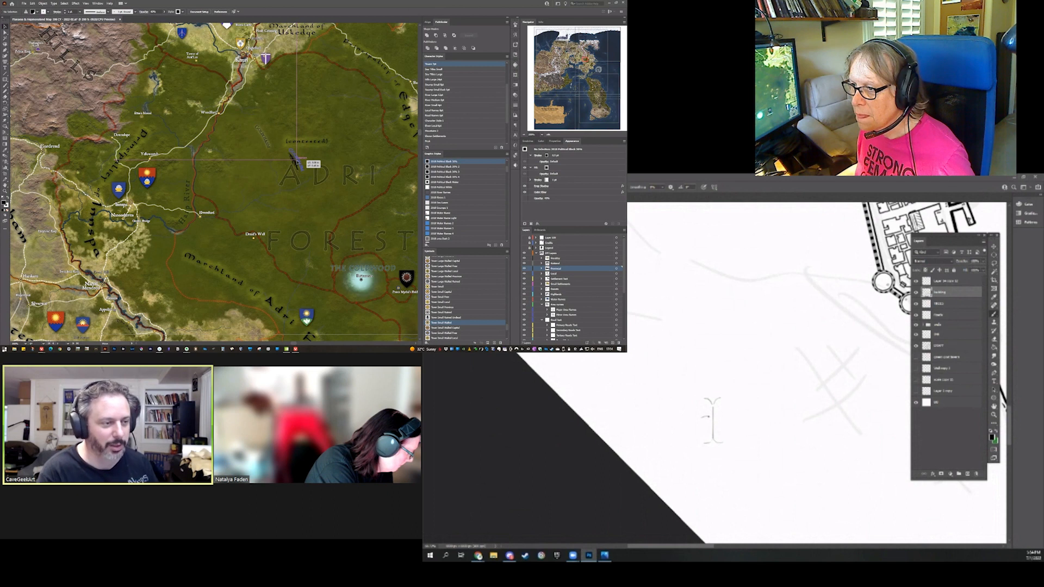
click(264, 155)
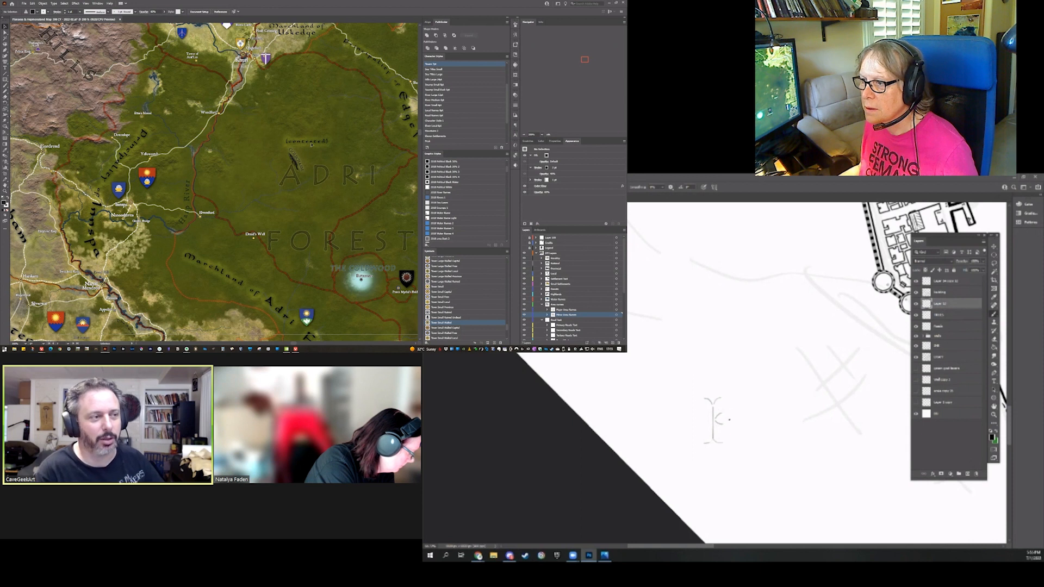
click(618, 269)
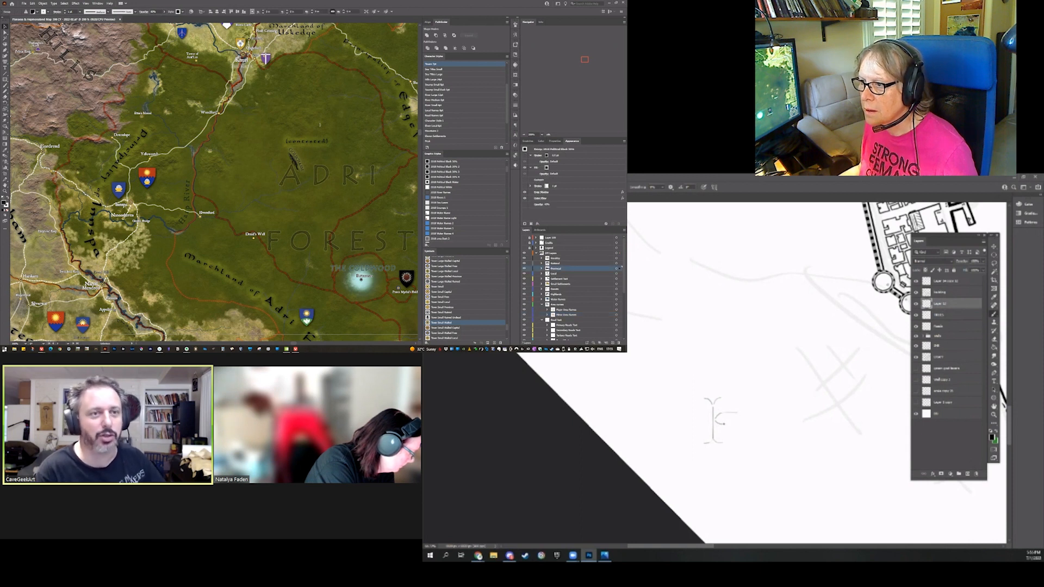
scroll(320, 125, down, 1)
click(328, 155)
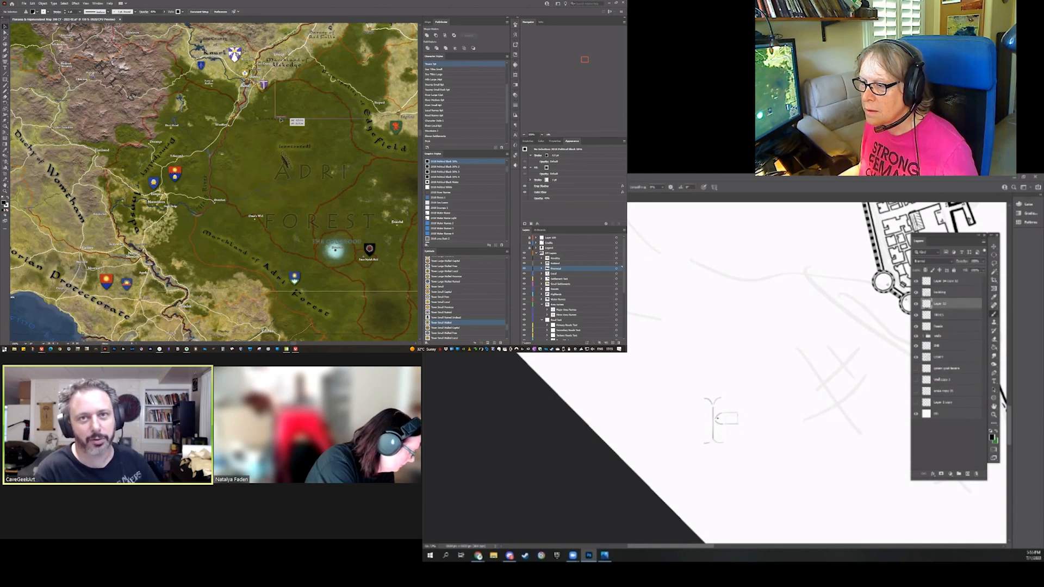
click(321, 154)
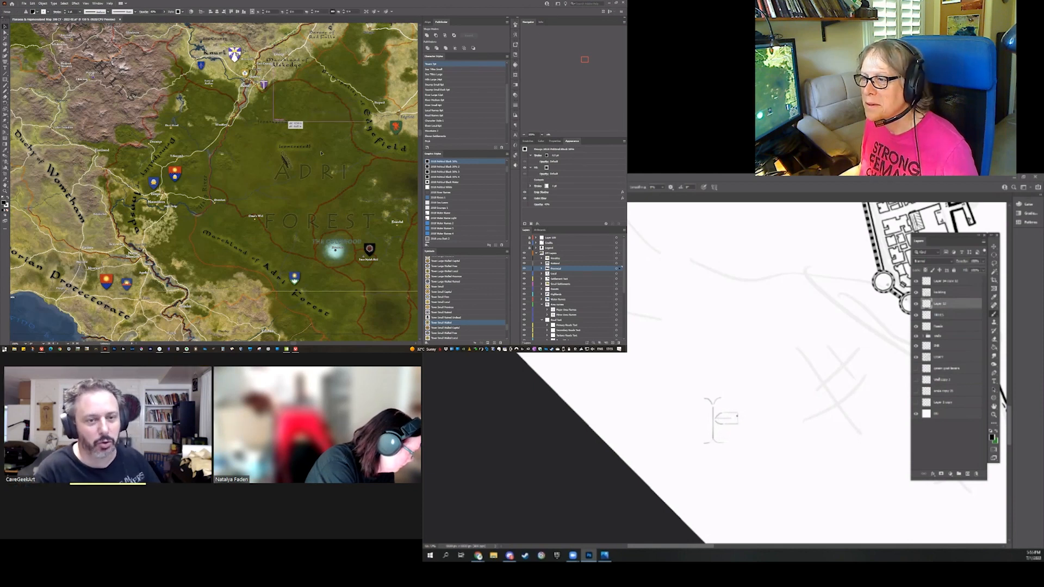
key(ctrl+z)
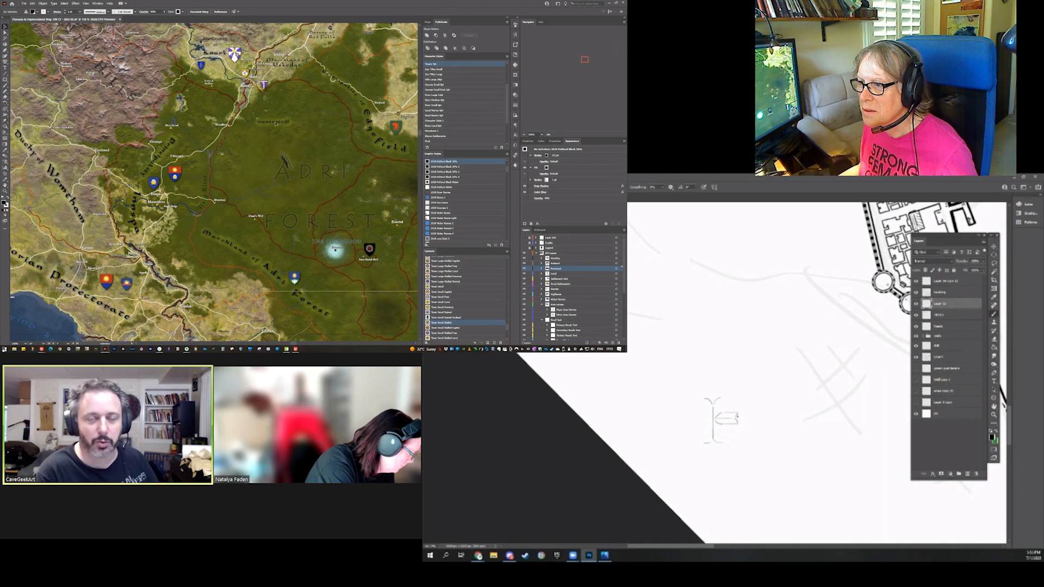
drag(277, 124, 280, 136)
click(316, 147)
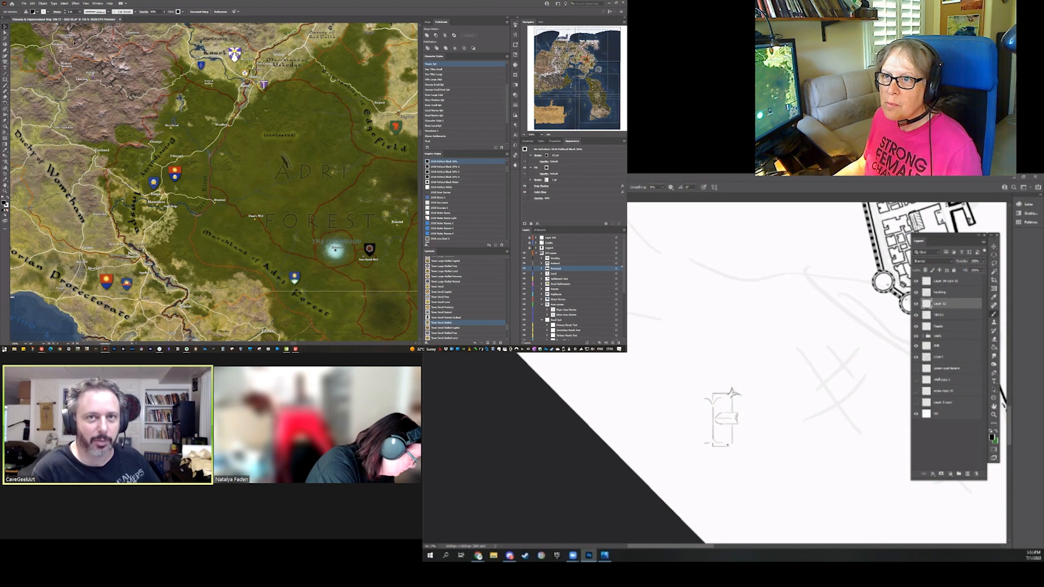
Save the regional map document with the repositioned (contested) label
click(25, 4)
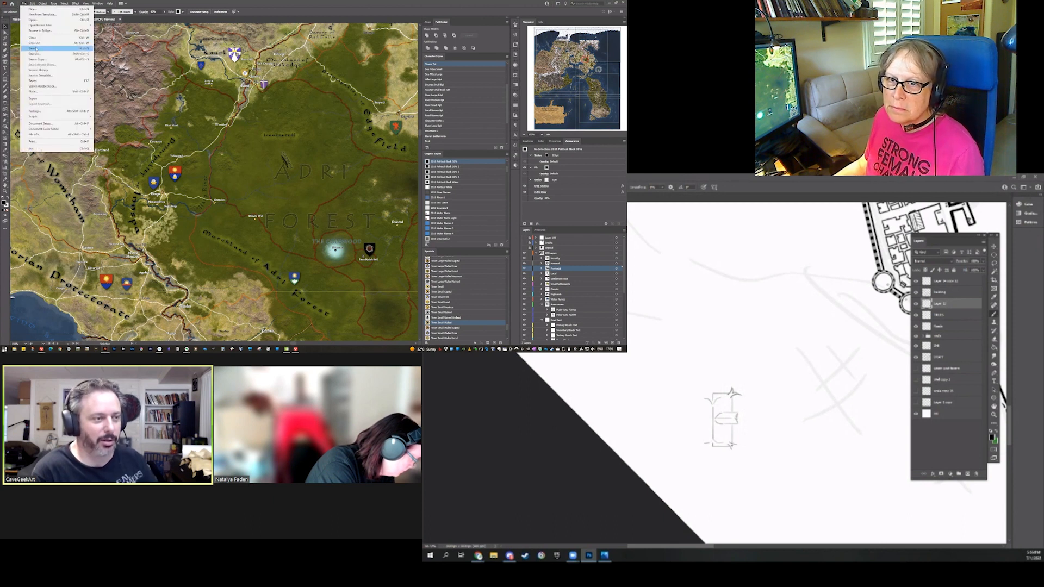
click(24, 3)
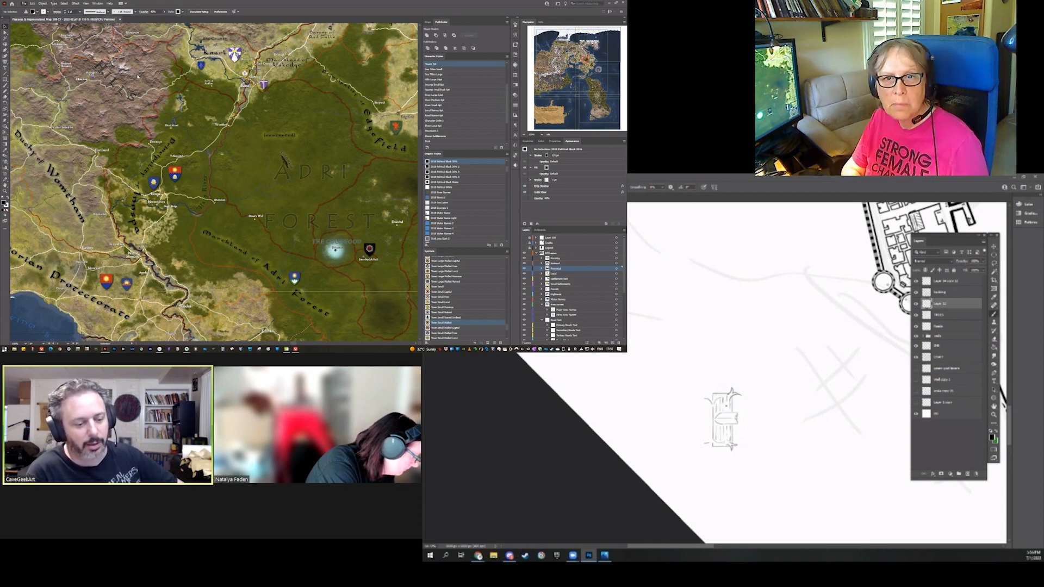
key(ctrl+s)
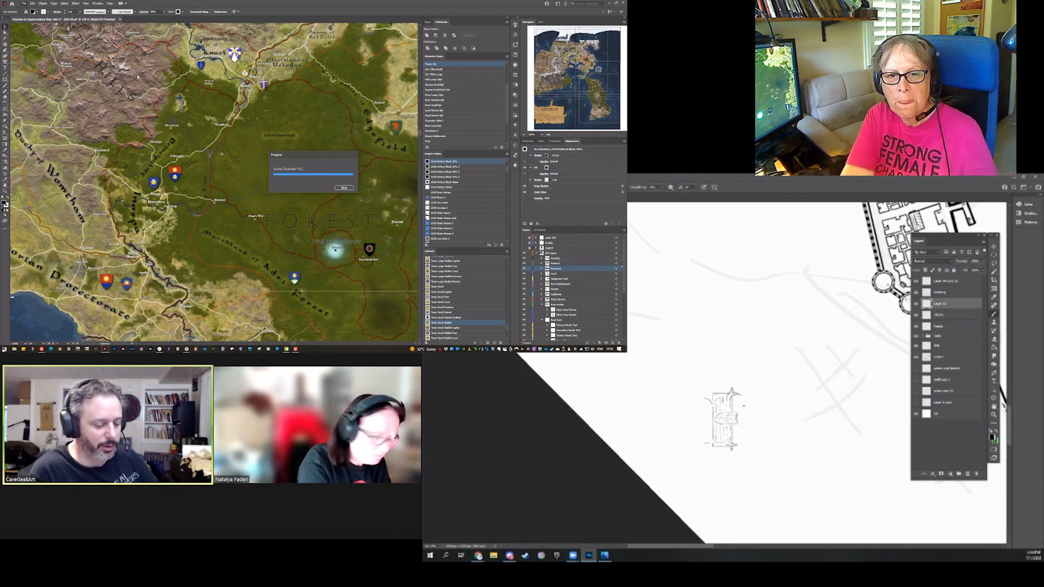
Duplicate the half-drawn building outside the city, flip the copy horizontally and join it to the original as a symmetrical building
key(v)
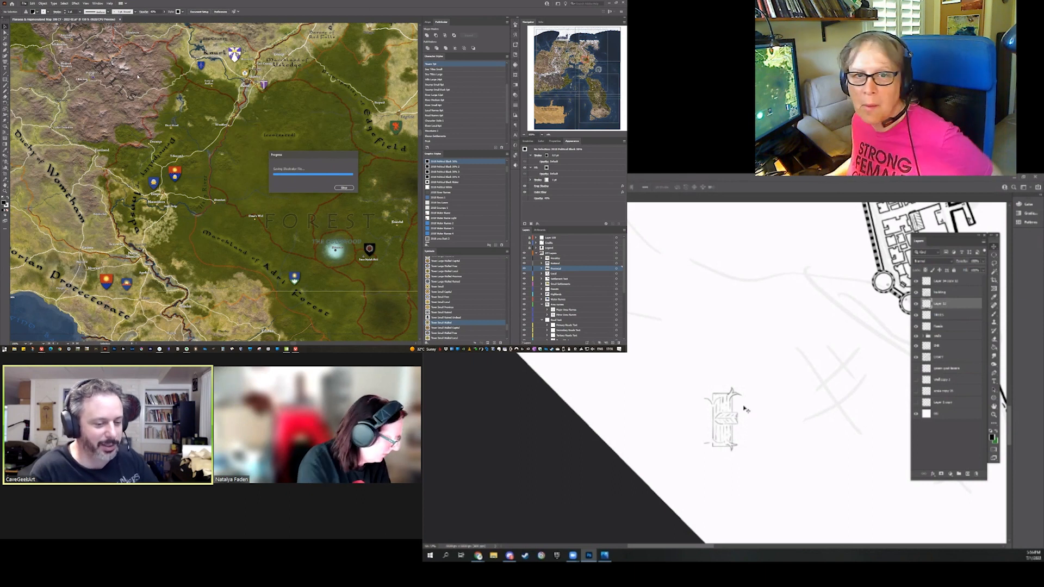
drag(735, 408, 762, 485)
key(ctrl+t)
key(Return)
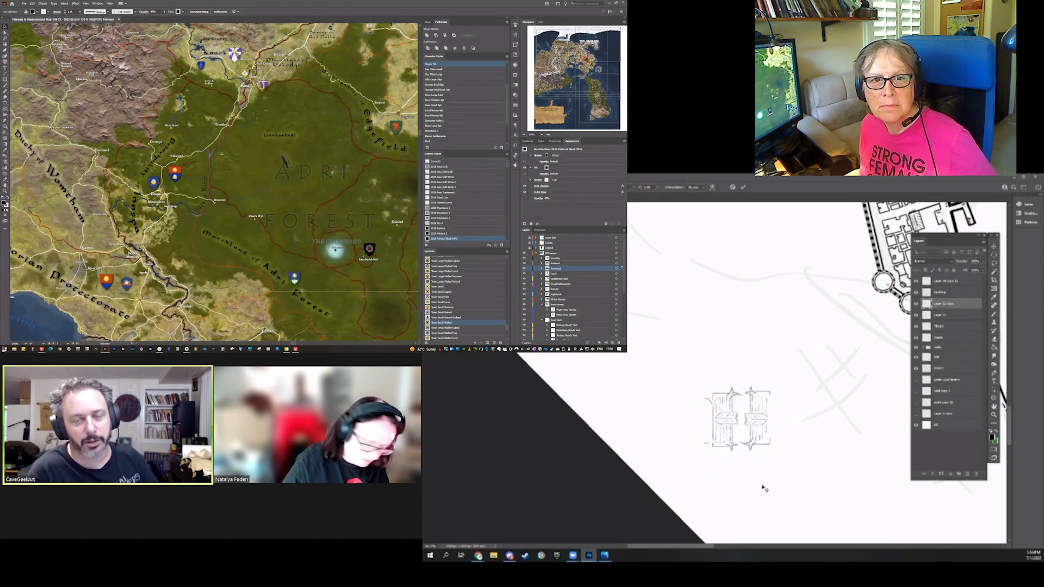
drag(794, 435, 742, 446)
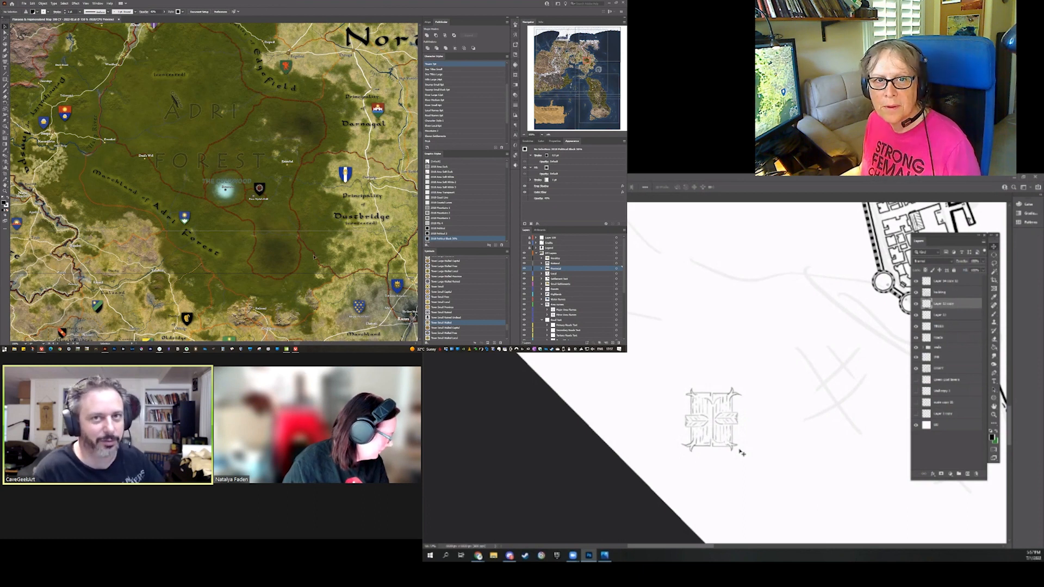
scroll(314, 257, up, 1)
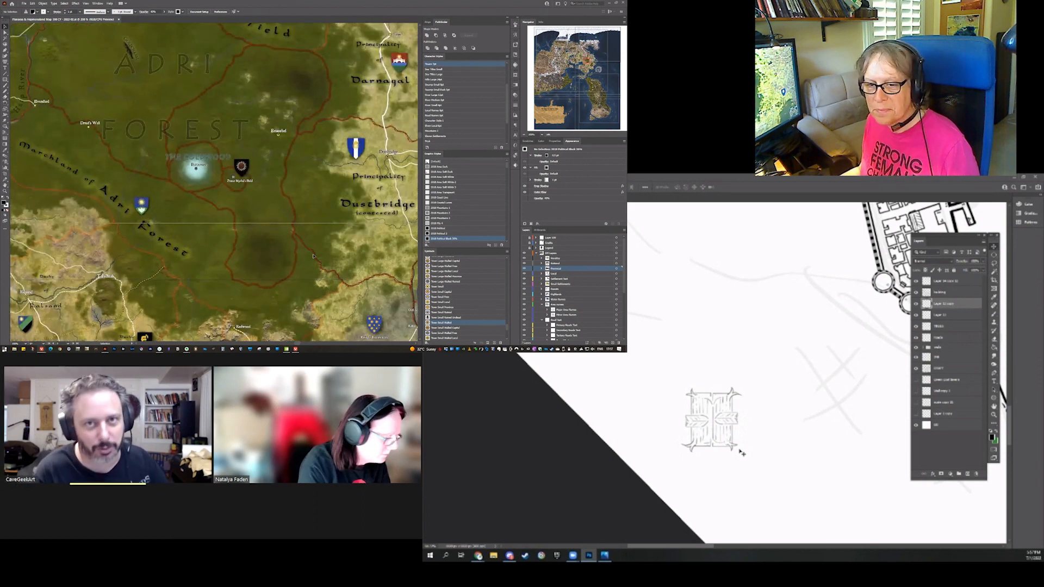
key(b)
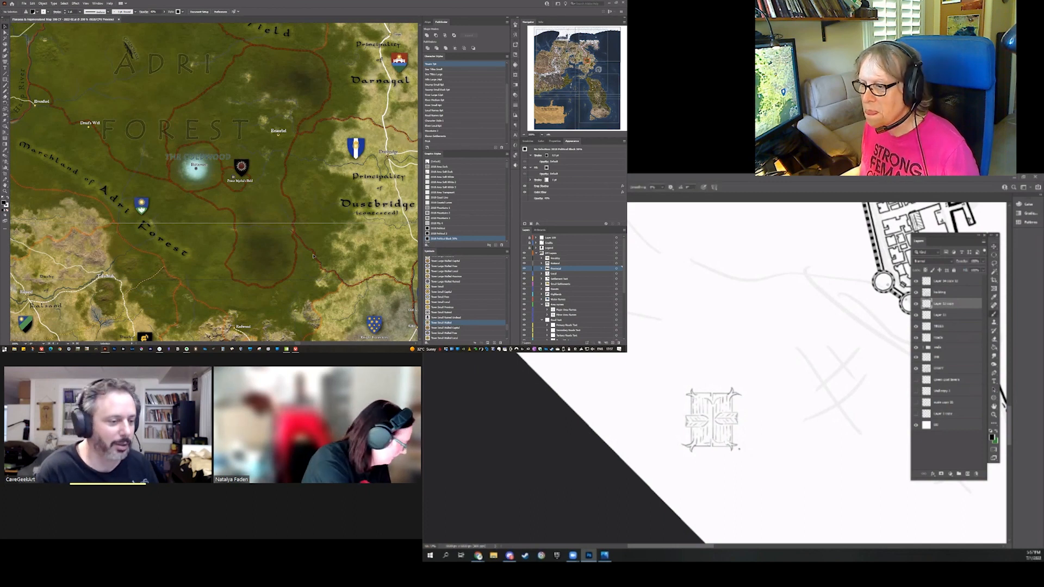
Select the border branch running southeast from the Adri Forest and examine where it meets the main border line
click(536, 253)
click(536, 259)
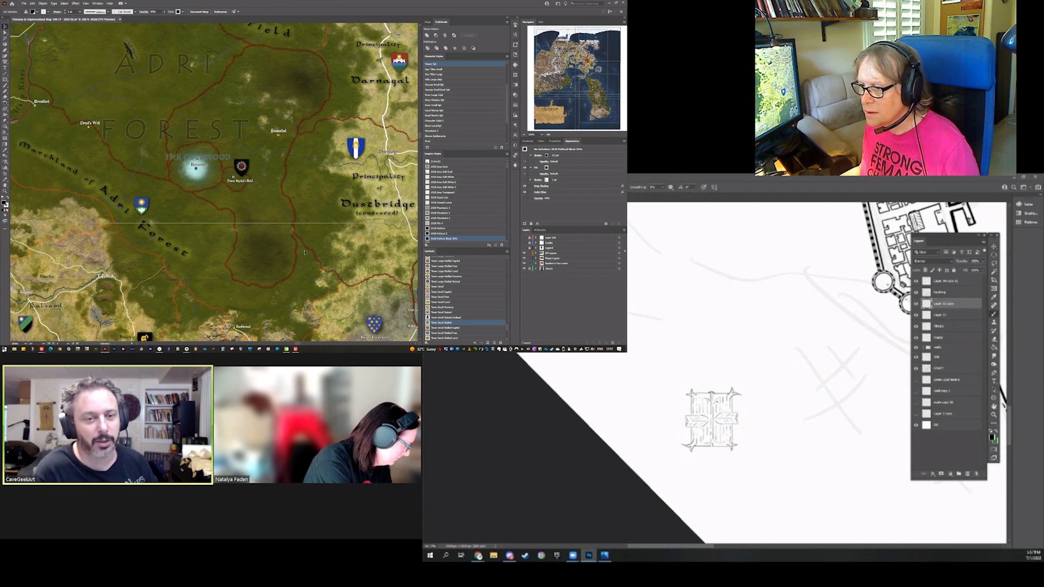
scroll(304, 252, up, 2)
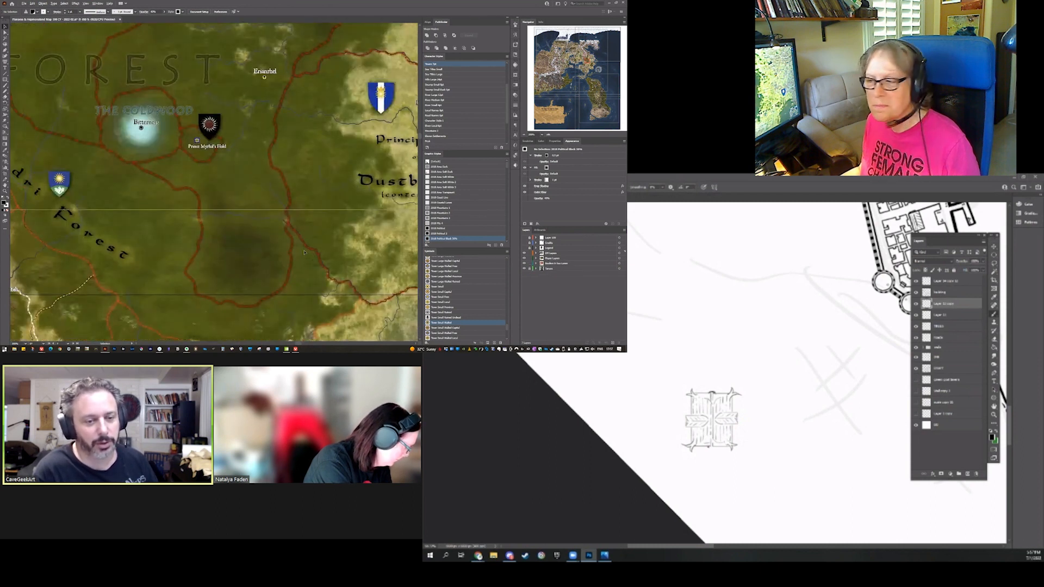
scroll(305, 252, up, 1)
click(302, 241)
click(302, 241)
key(a)
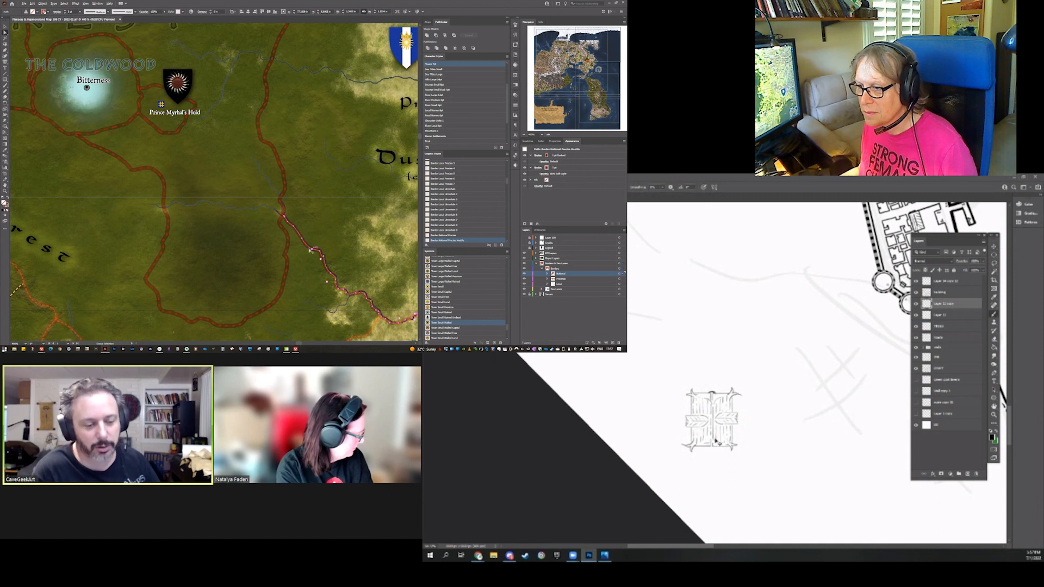
scroll(313, 251, up, 2)
scroll(303, 246, up, 2)
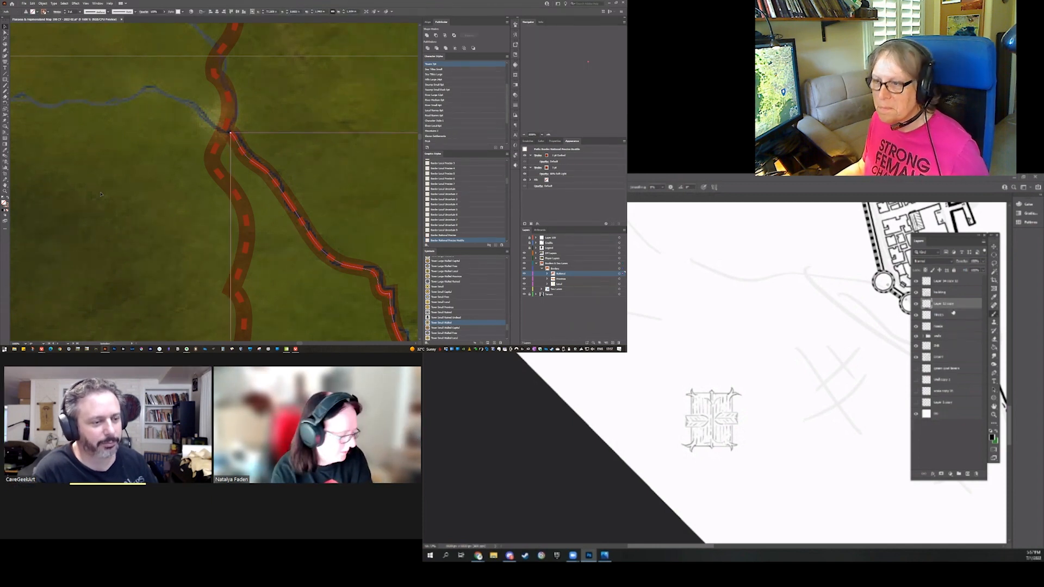
click(109, 219)
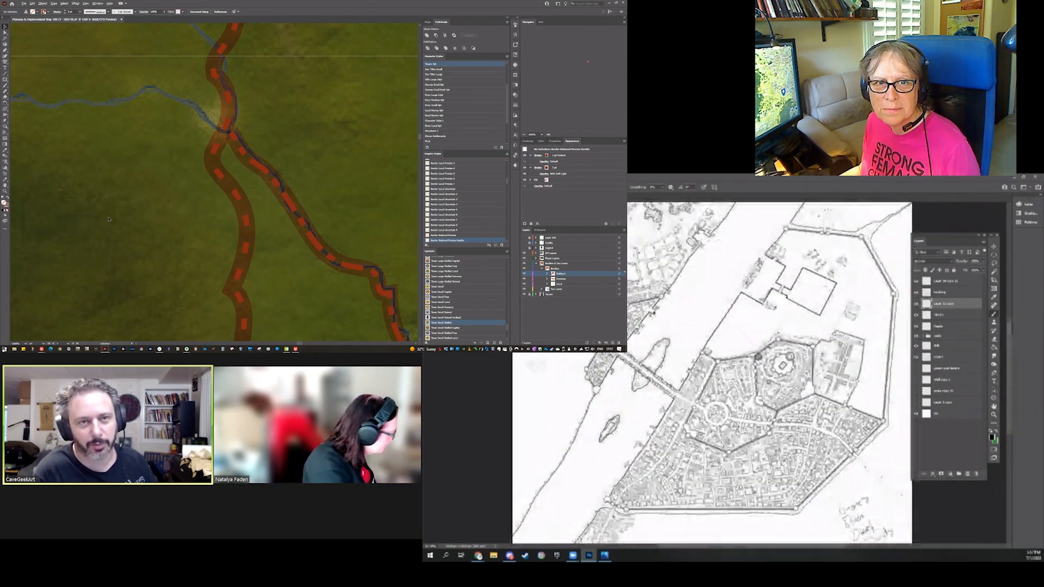
scroll(108, 218, down, 2)
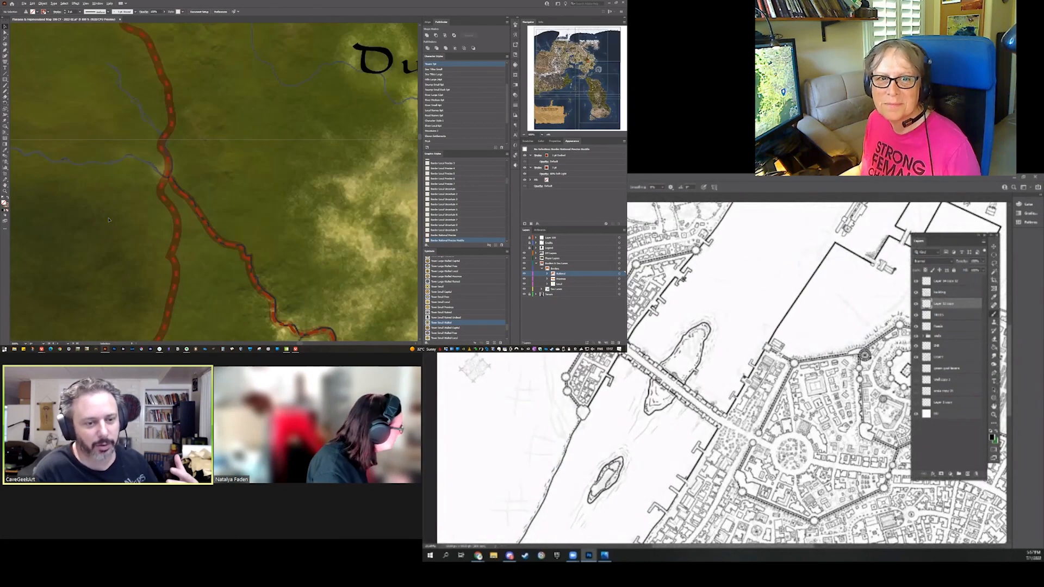
scroll(109, 219, down, 2)
scroll(108, 219, down, 1)
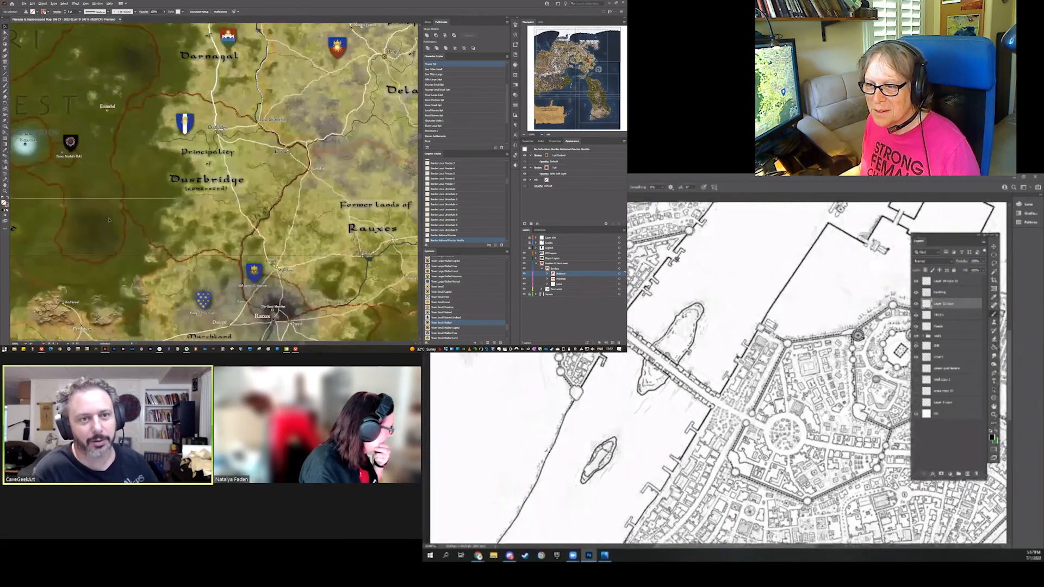
scroll(108, 219, down, 1)
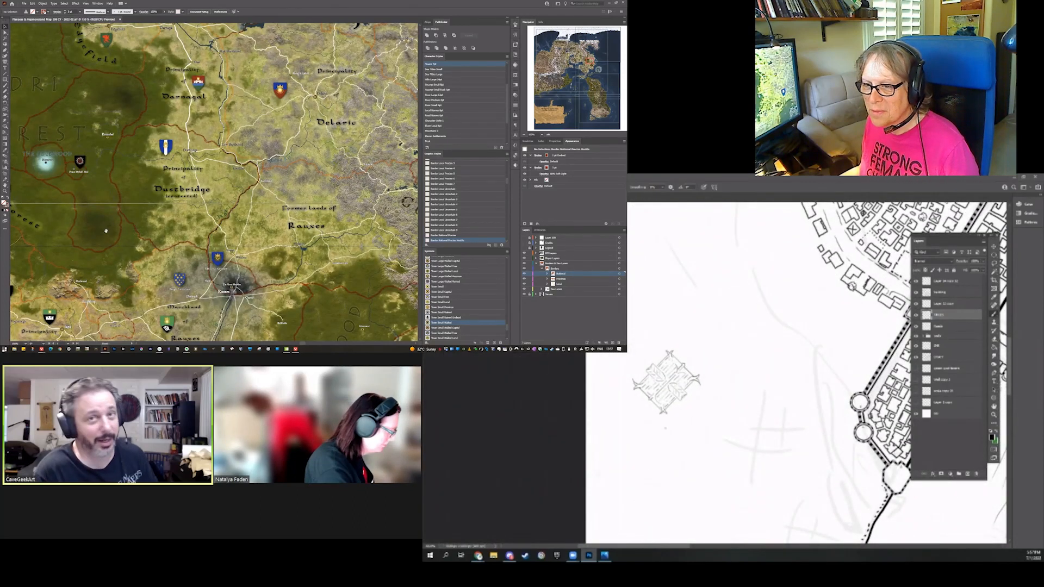
Draw clusters of small round trees beside the symmetrical building outside the city, working on the tree layer
drag(108, 232, 298, 275)
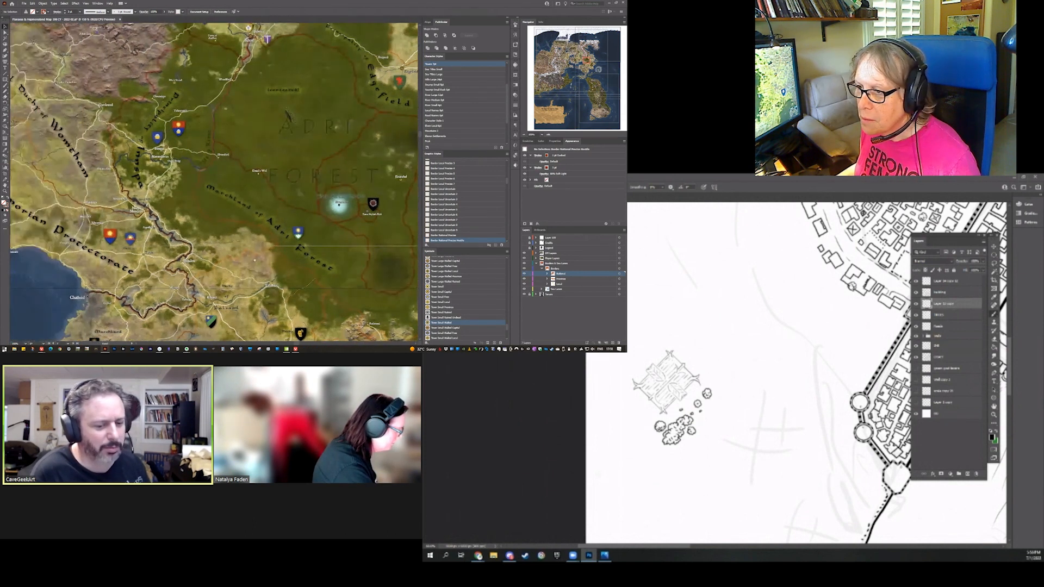
click(765, 264)
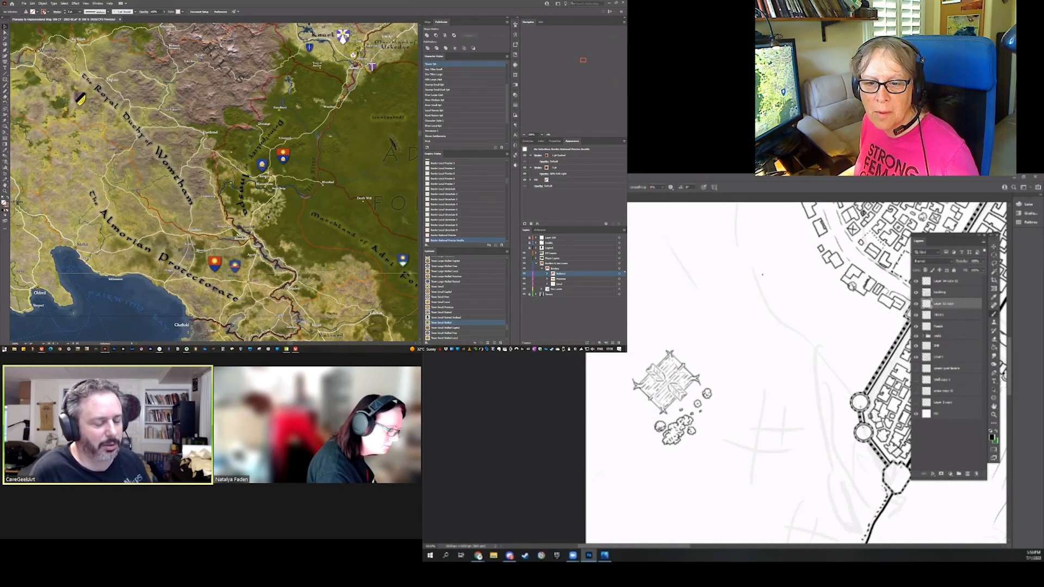
click(941, 315)
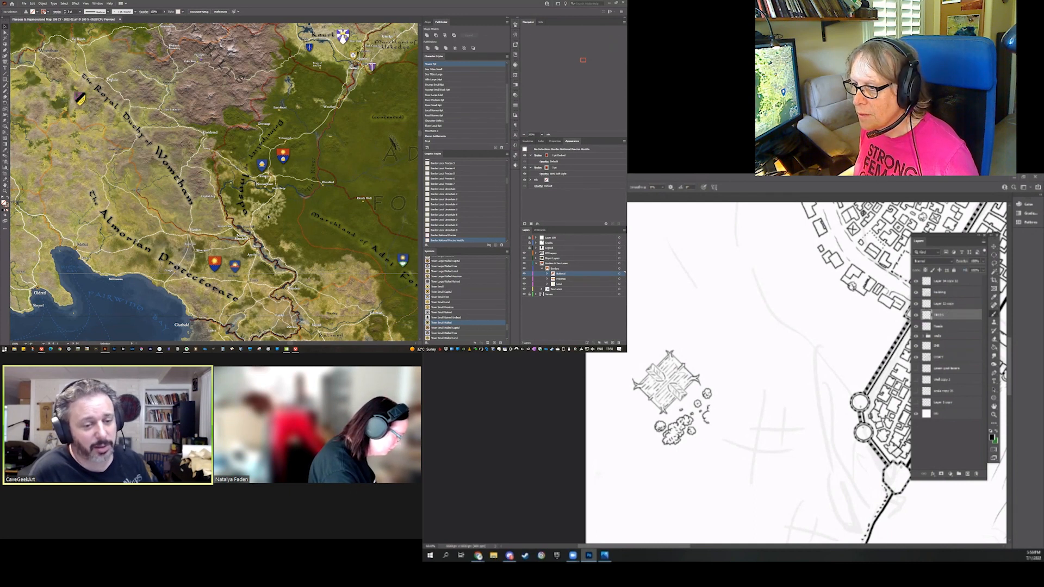
Add a town label reading "Nannonshafen" just below the existing Nanonshaven label near Innspa, in the Small Text White 2 style
scroll(267, 216, up, 3)
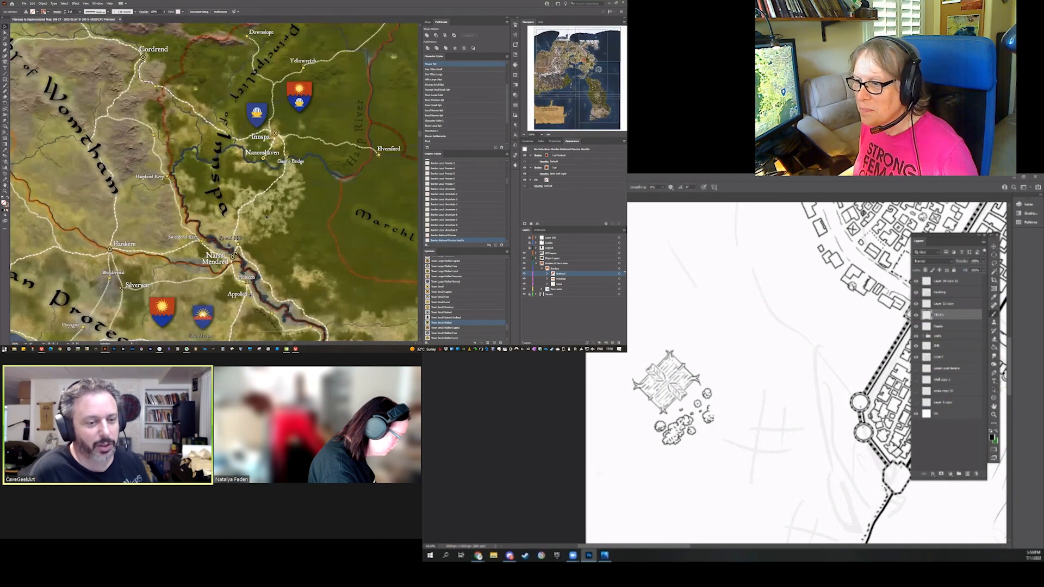
drag(267, 217, 231, 239)
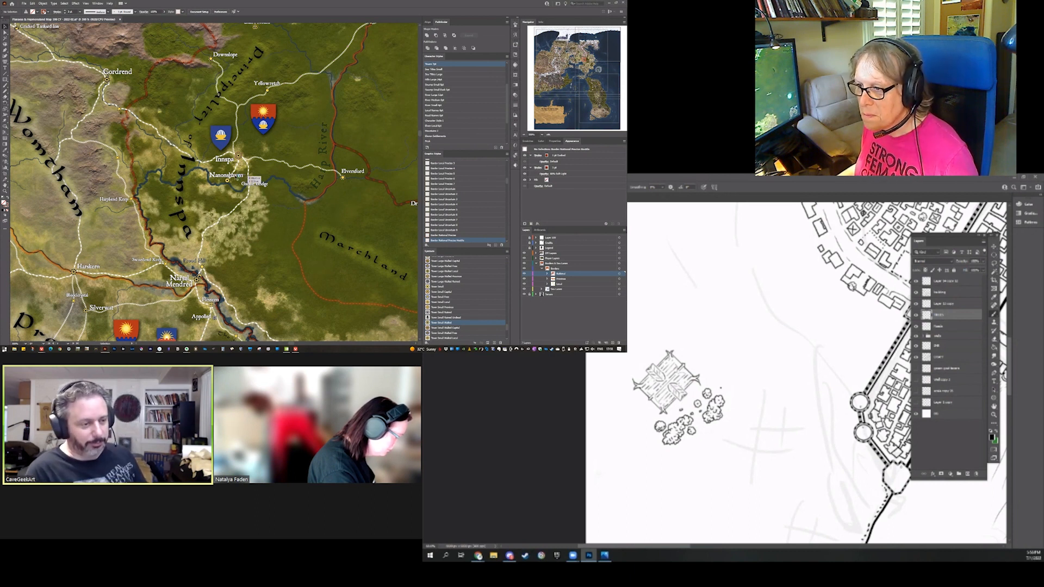
click(242, 175)
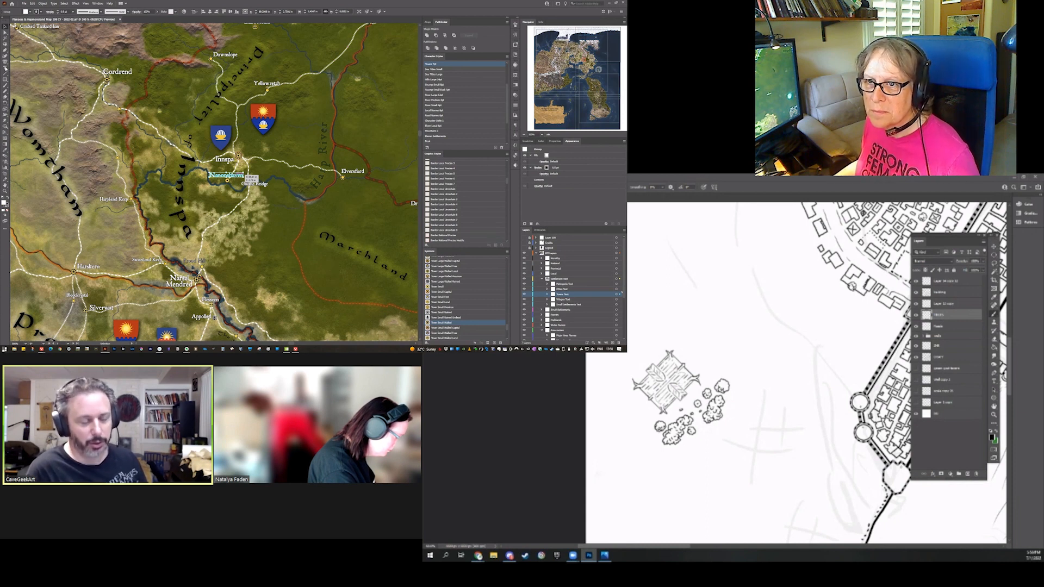
click(215, 198)
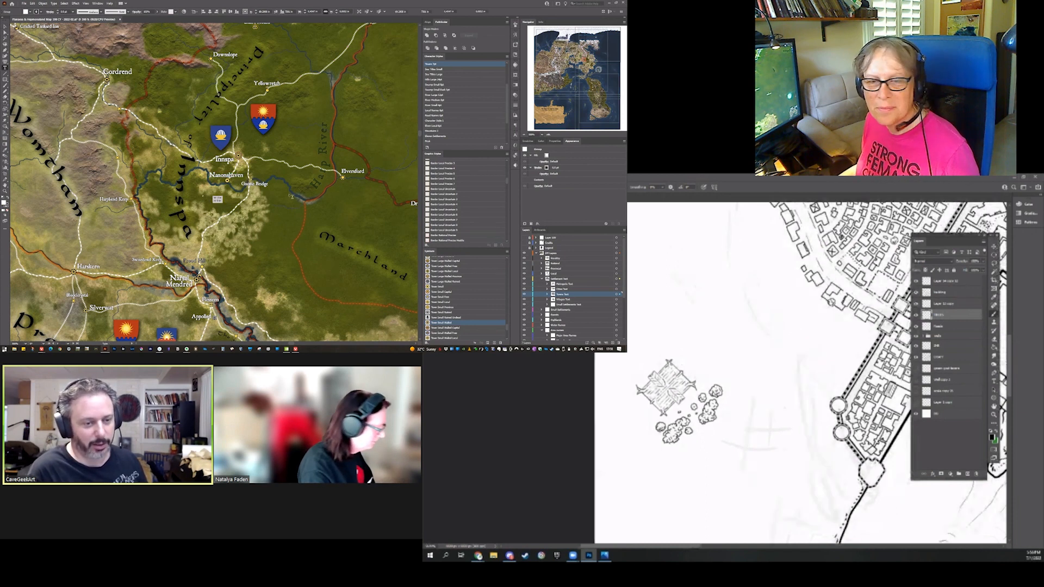
click(215, 196)
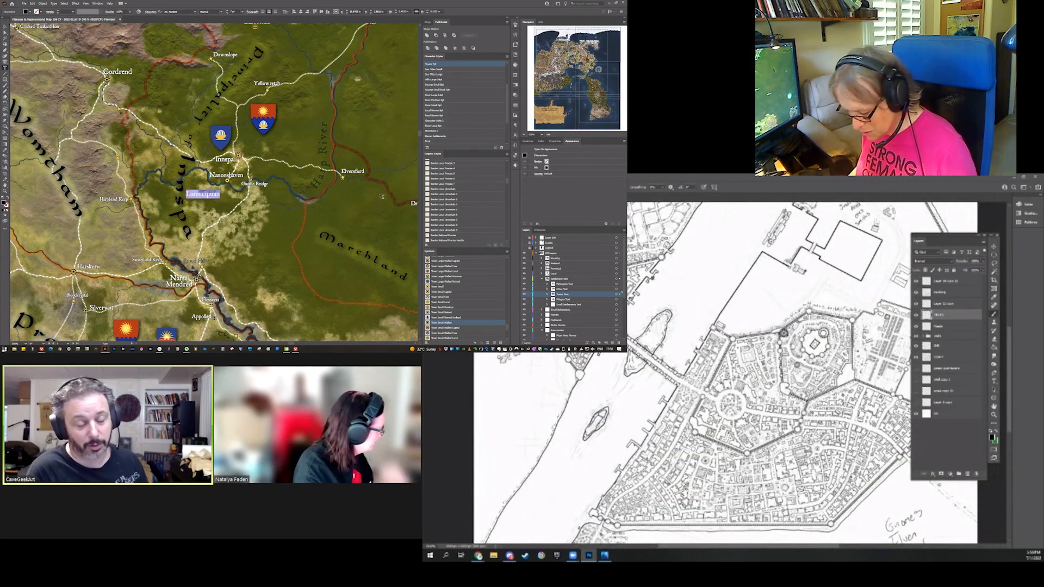
text(Nanons)
text(hal)
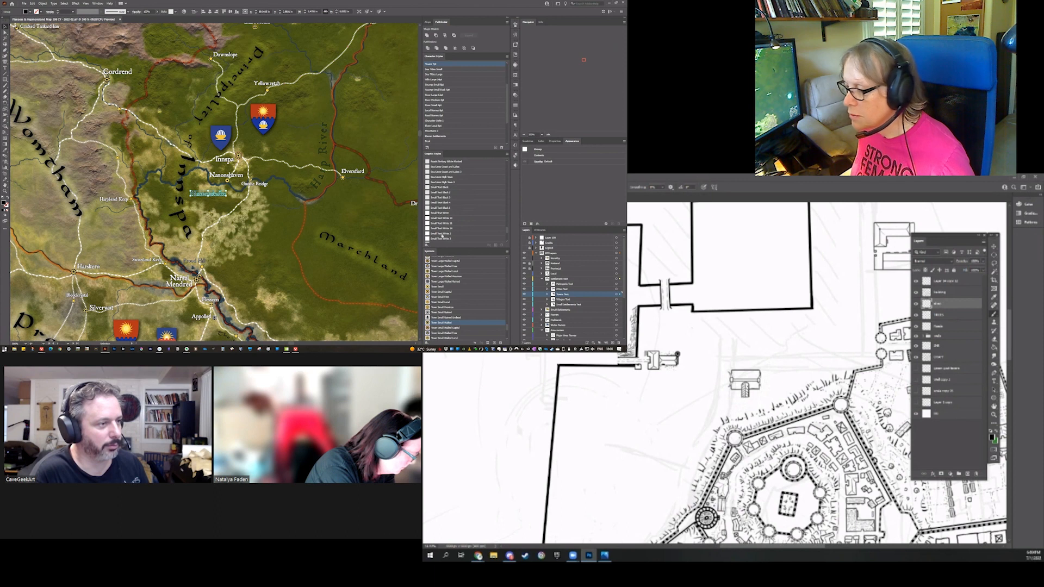
click(440, 234)
Delete the old Nanonshaven label and move the new Nannonshafen label into its place beside the town
click(228, 175)
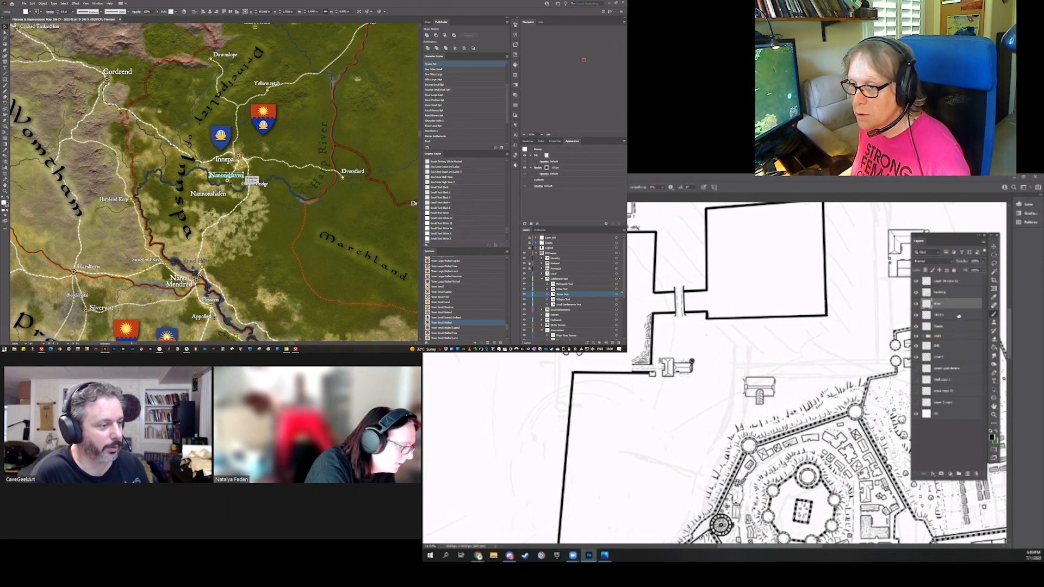
key(Delete)
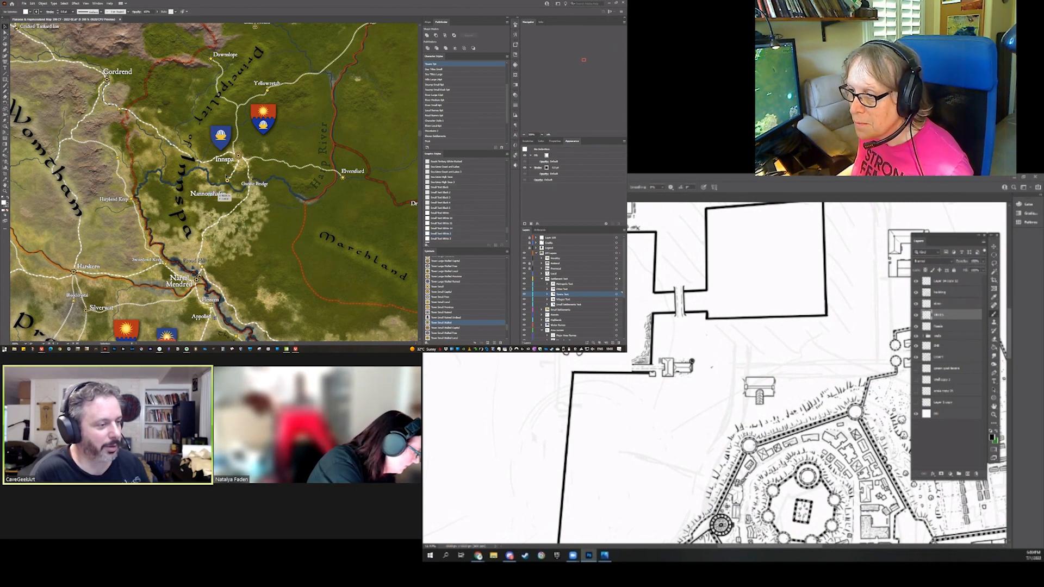
mouse_move(220, 195)
mouse_down()
mouse_move(233, 175)
mouse_move(211, 202)
mouse_up()
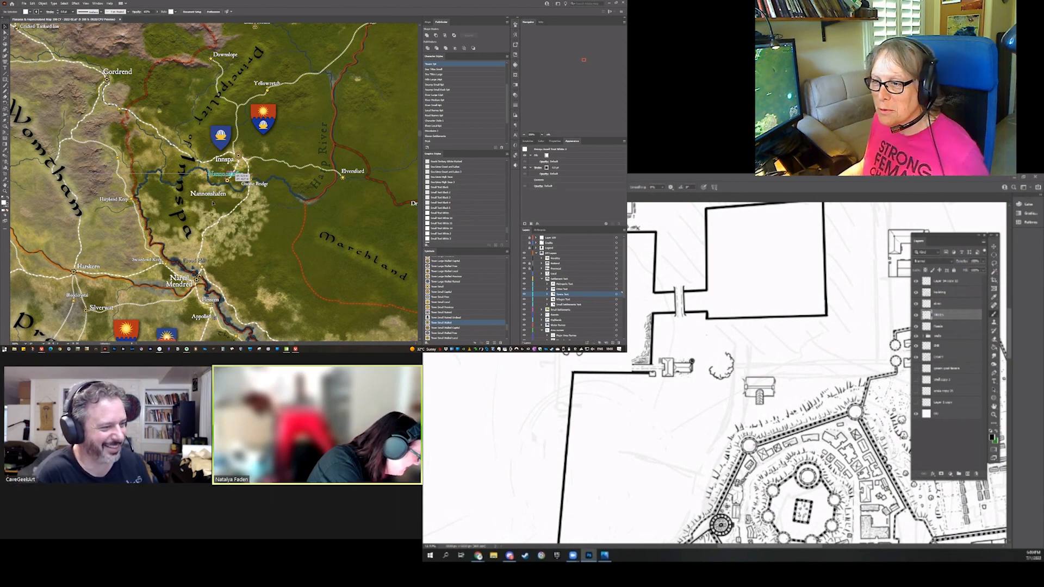
click(212, 204)
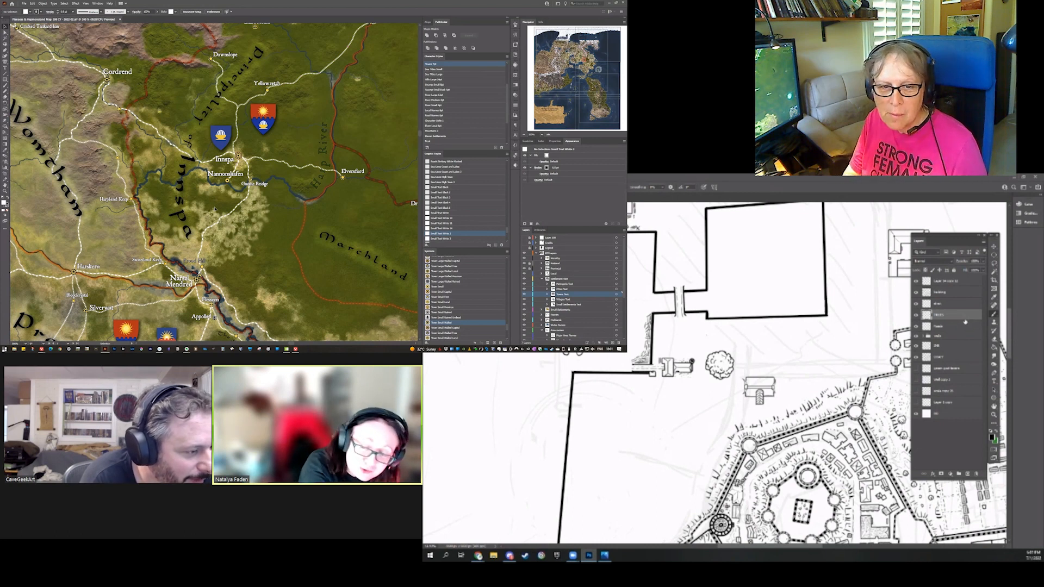
Add a small building in the round tree clump by the castle, and check the city map against the numbered block grid overlay
click(944, 292)
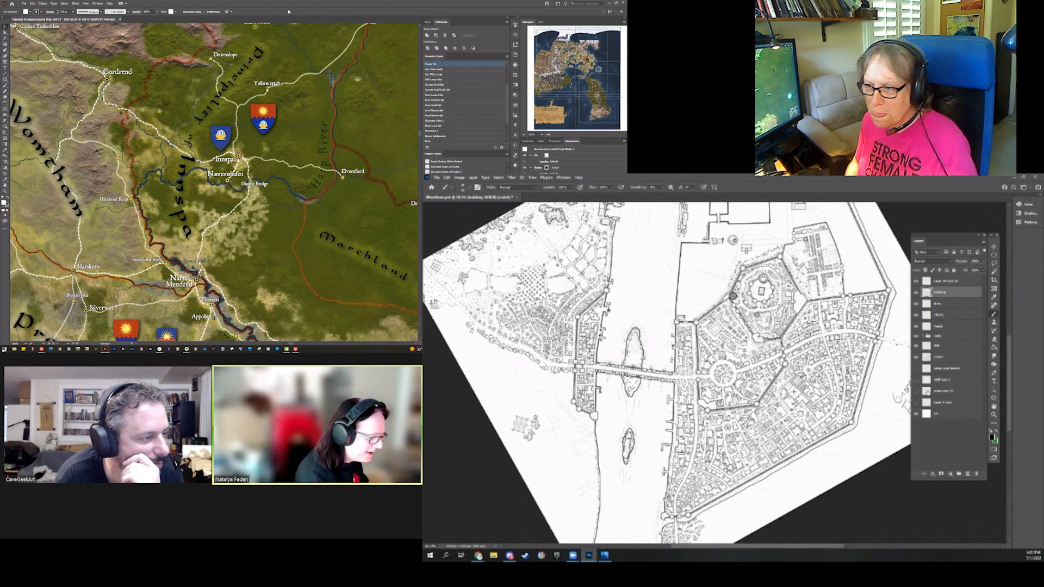
click(916, 391)
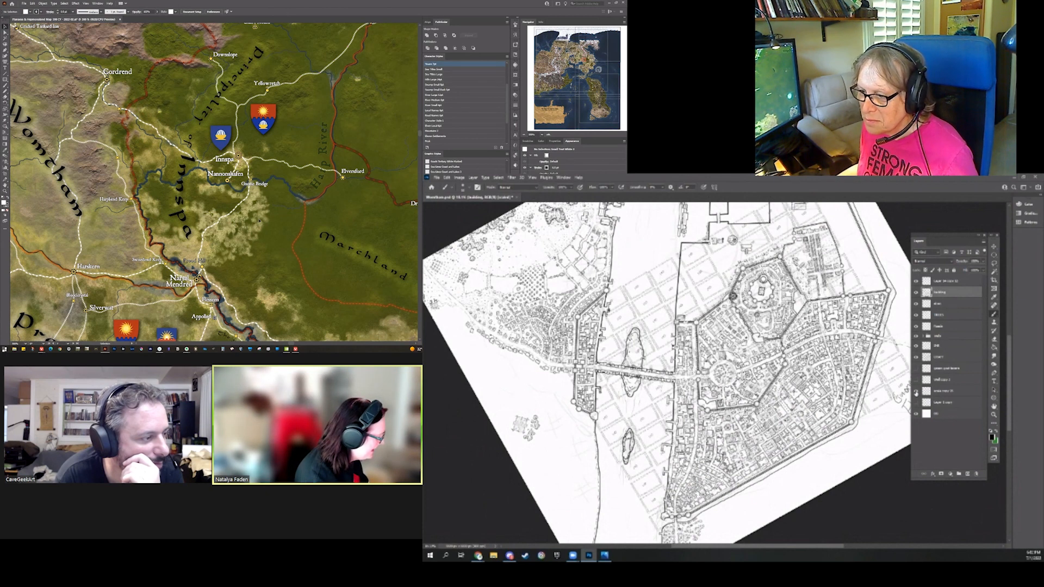
scroll(715, 373, up, 3)
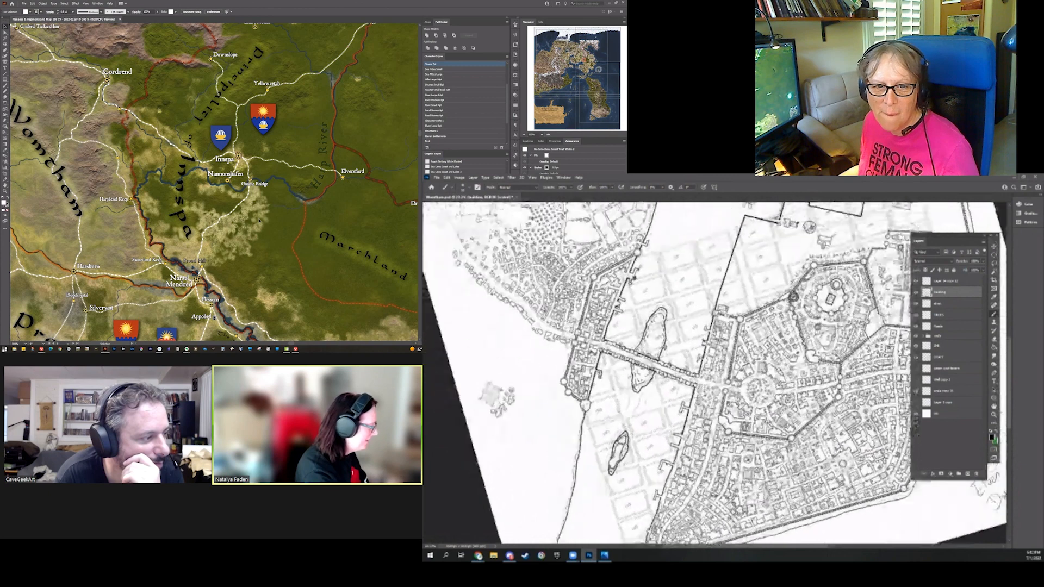
scroll(636, 408, up, 2)
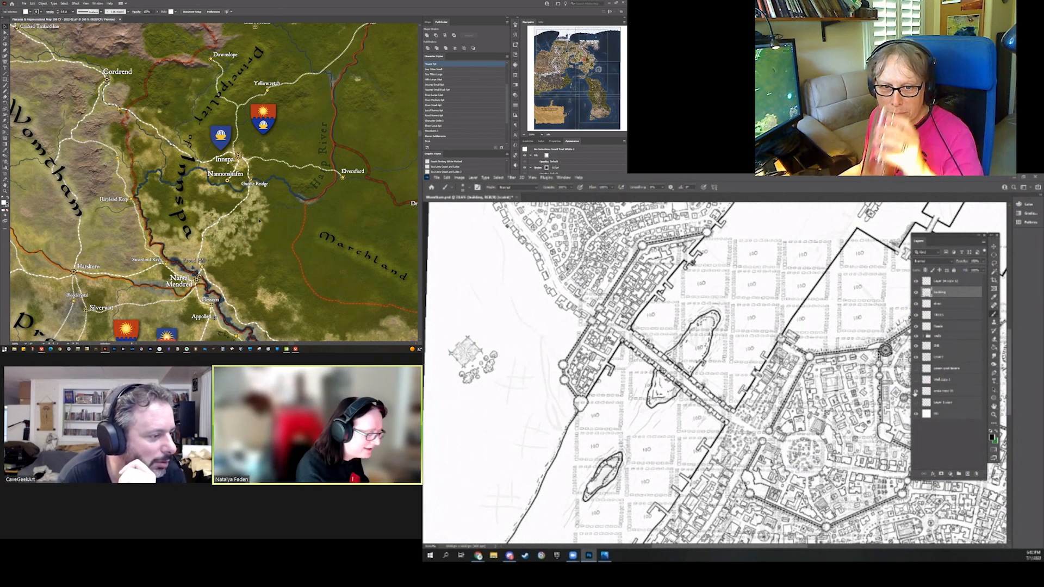
click(916, 396)
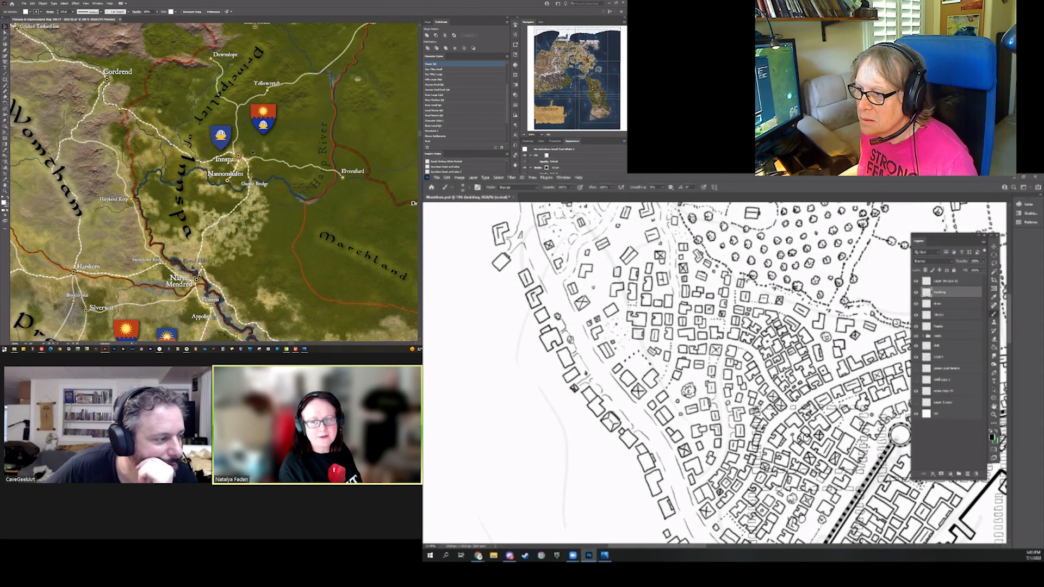
Save the regional map document with the new Nannonshafen label
click(24, 3)
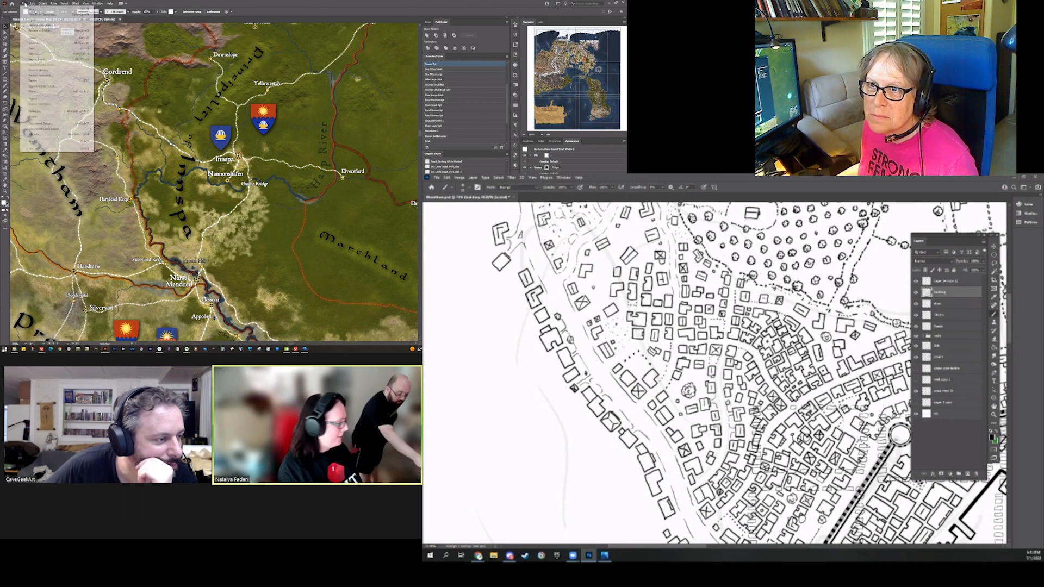
click(31, 48)
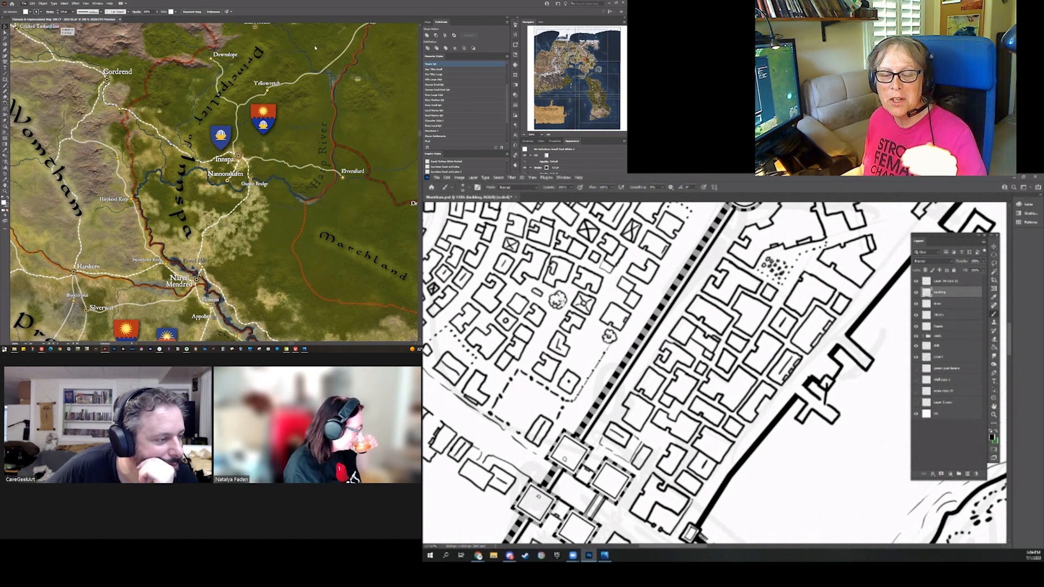
key(ctrl+s)
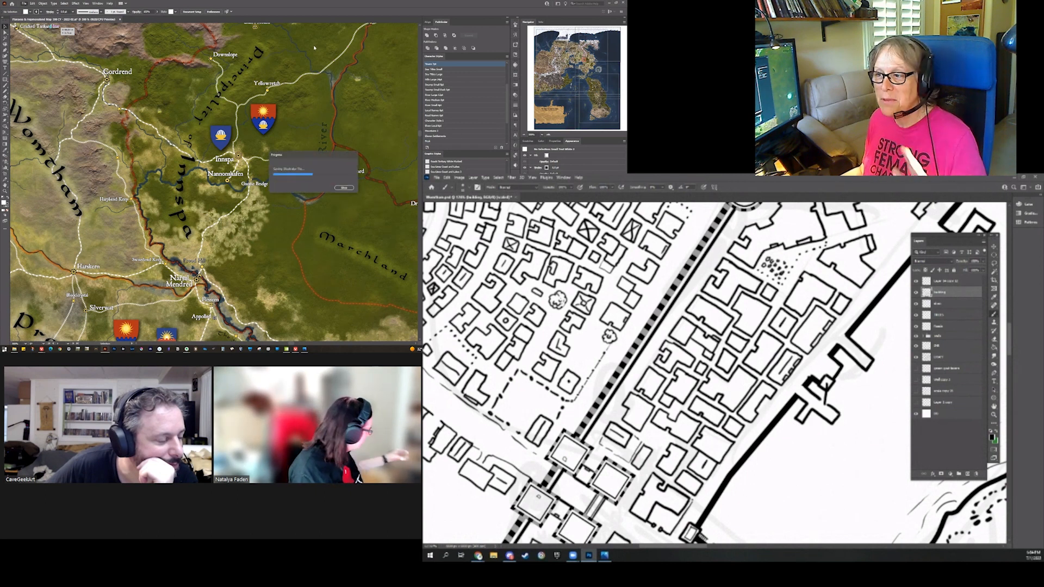
Draw a smaller tree clump below the round one outside the castle's hexagonal wall, and add a small building in it
scroll(714, 373, down, 5)
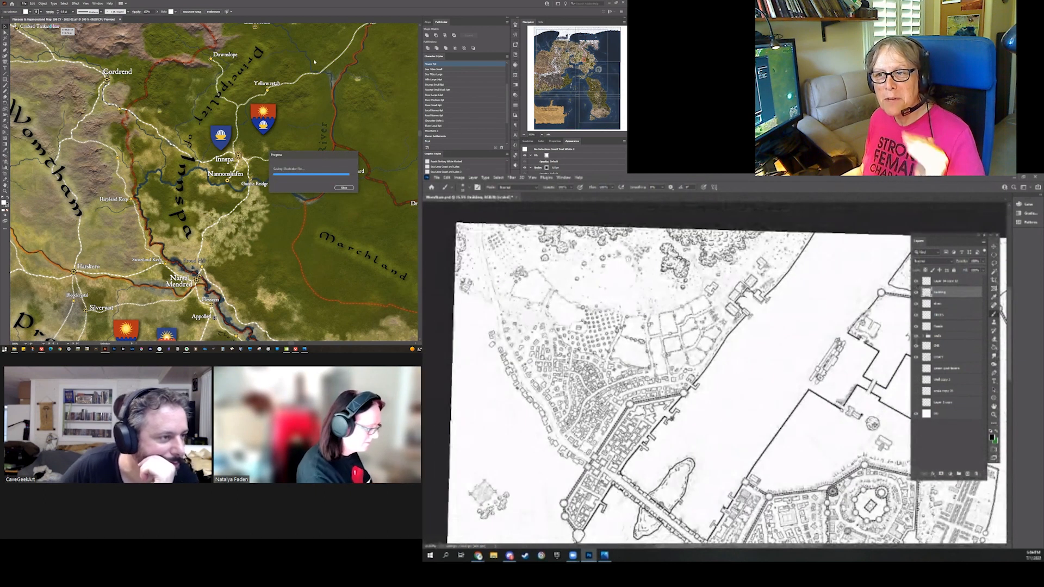
scroll(715, 373, down, 3)
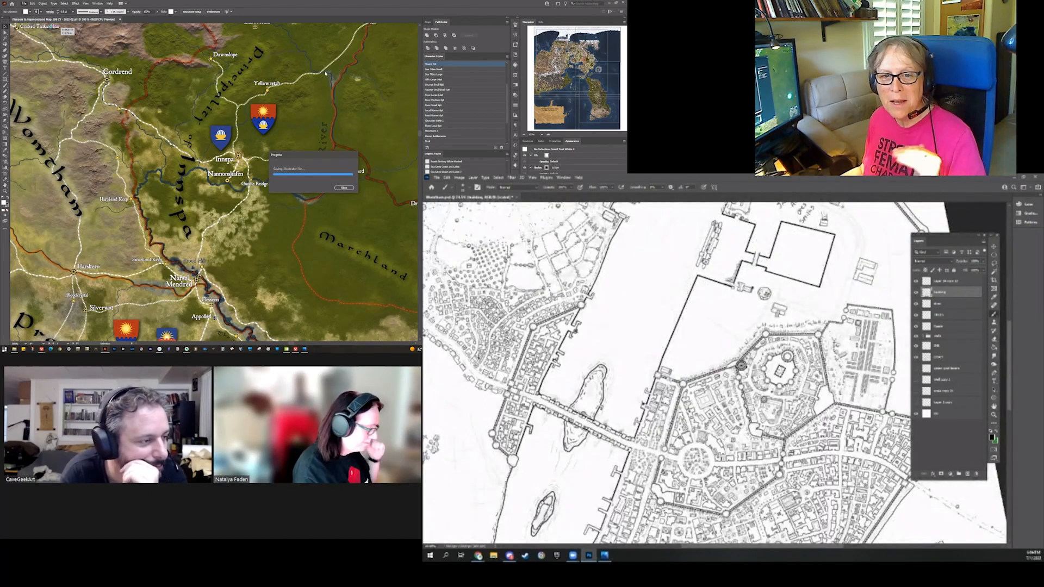
scroll(715, 373, up, 1)
scroll(750, 337, up, 5)
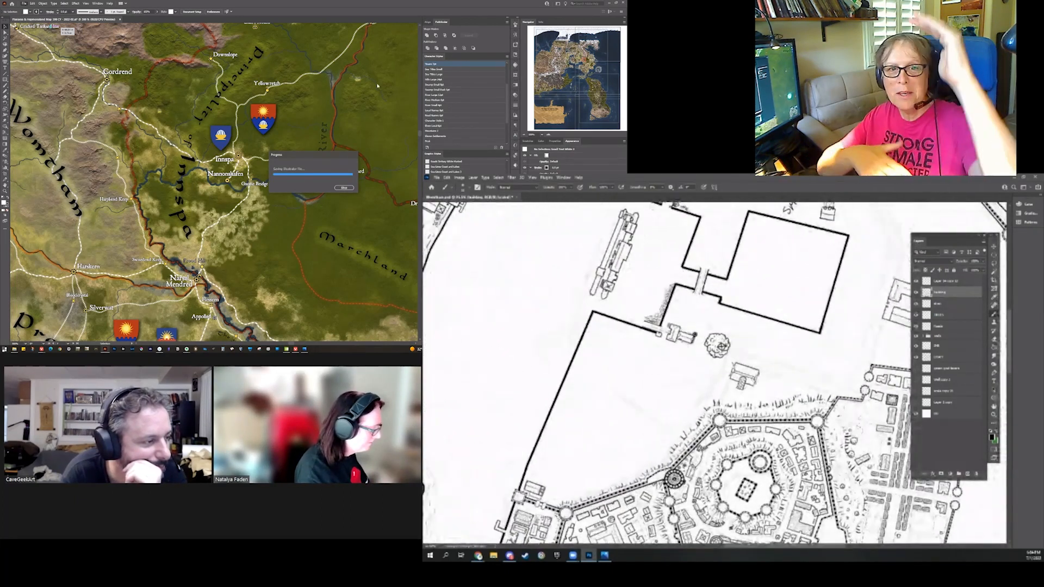
scroll(715, 373, up, 1)
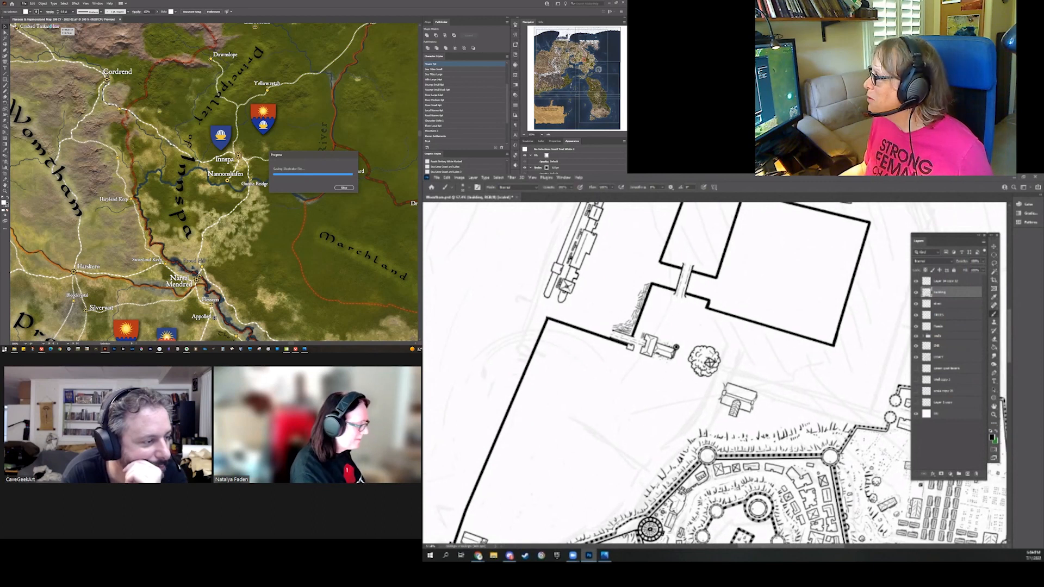
scroll(715, 373, up, 1)
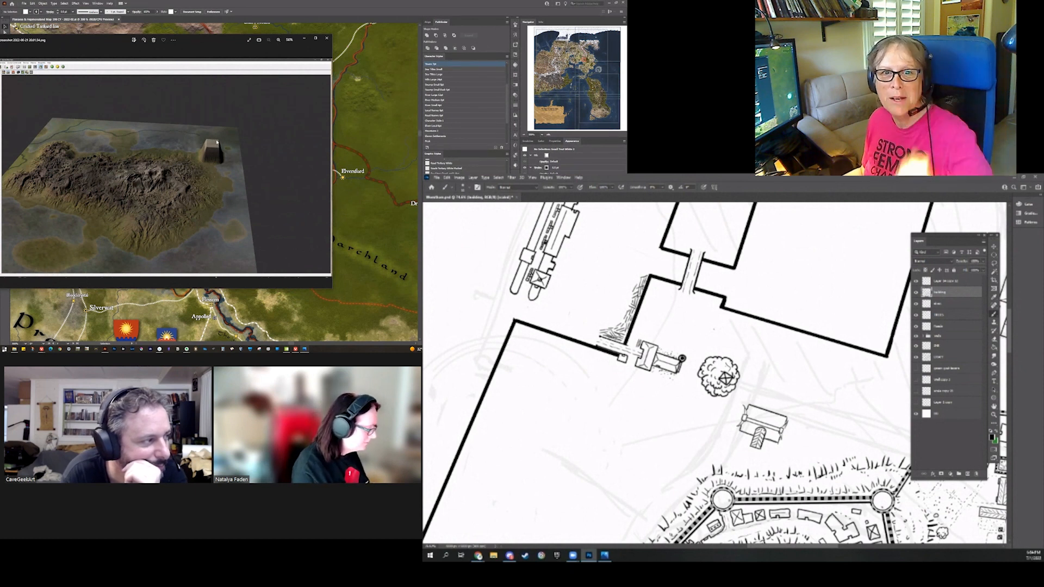
scroll(715, 373, up, 1)
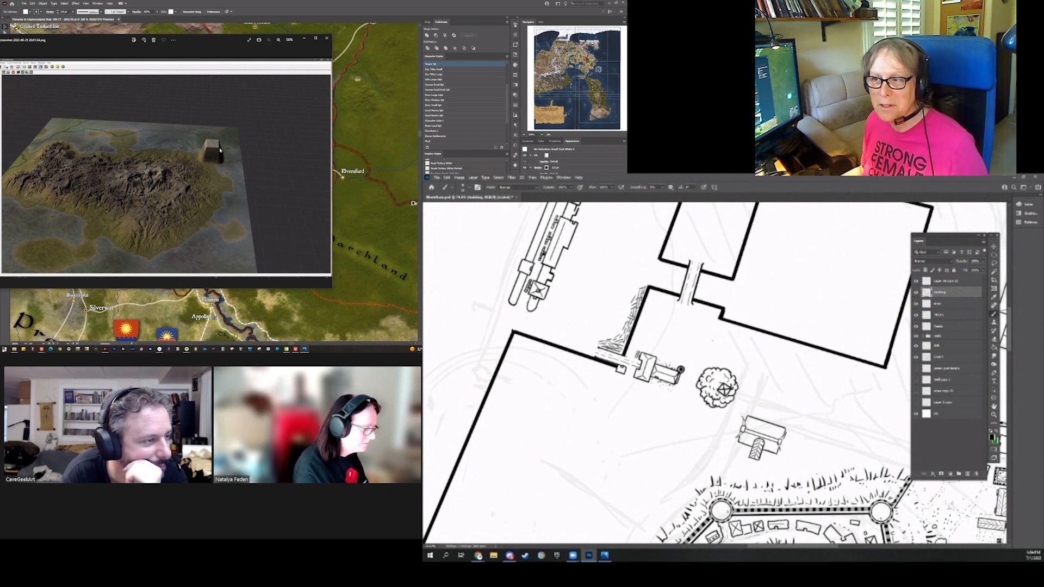
click(946, 316)
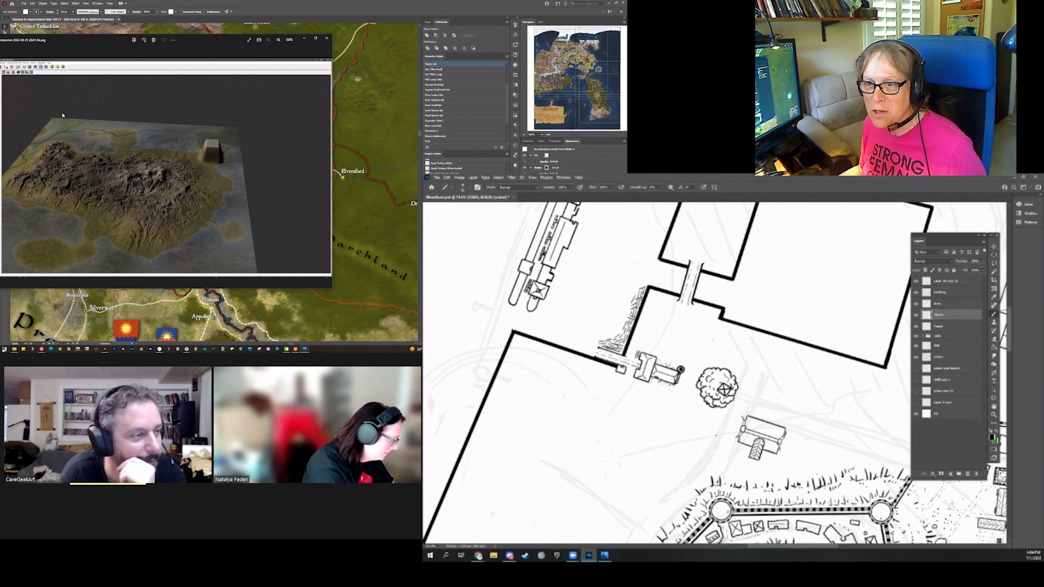
mouse_move(703, 447)
mouse_down()
mouse_move(721, 427)
mouse_move(691, 429)
mouse_up()
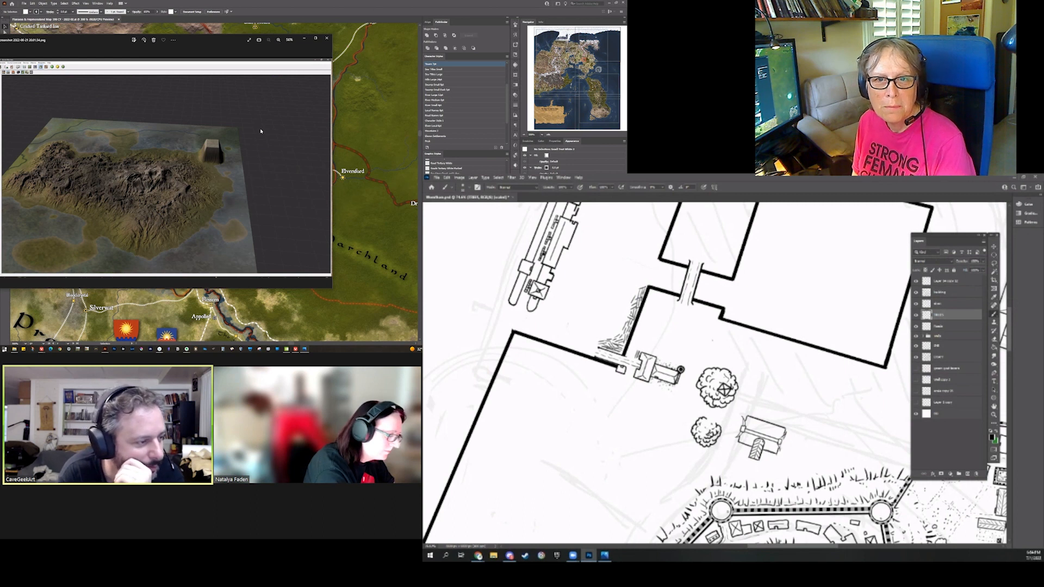
click(940, 294)
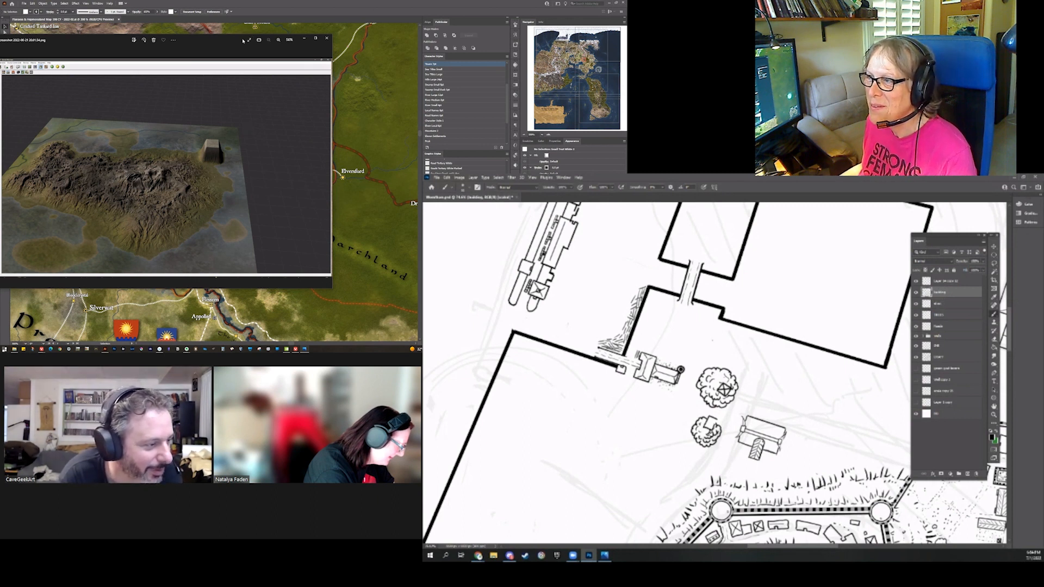
Close the 3D terrain screenshot and look over the city map's walled enclosures and the Innspa area of the regional map
click(327, 38)
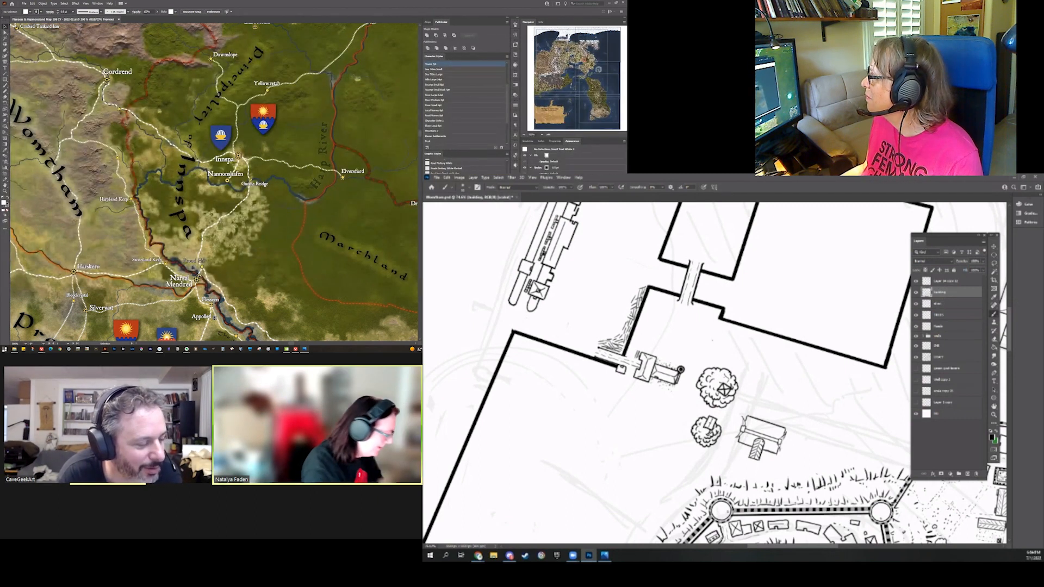
scroll(681, 370, down, 5)
scroll(772, 381, down, 3)
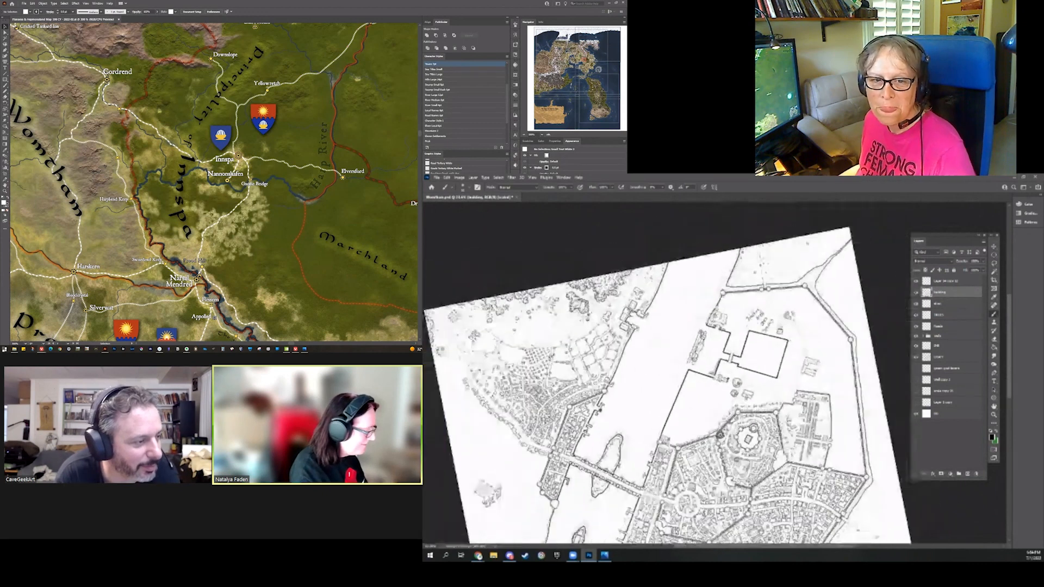
drag(820, 345, 816, 338)
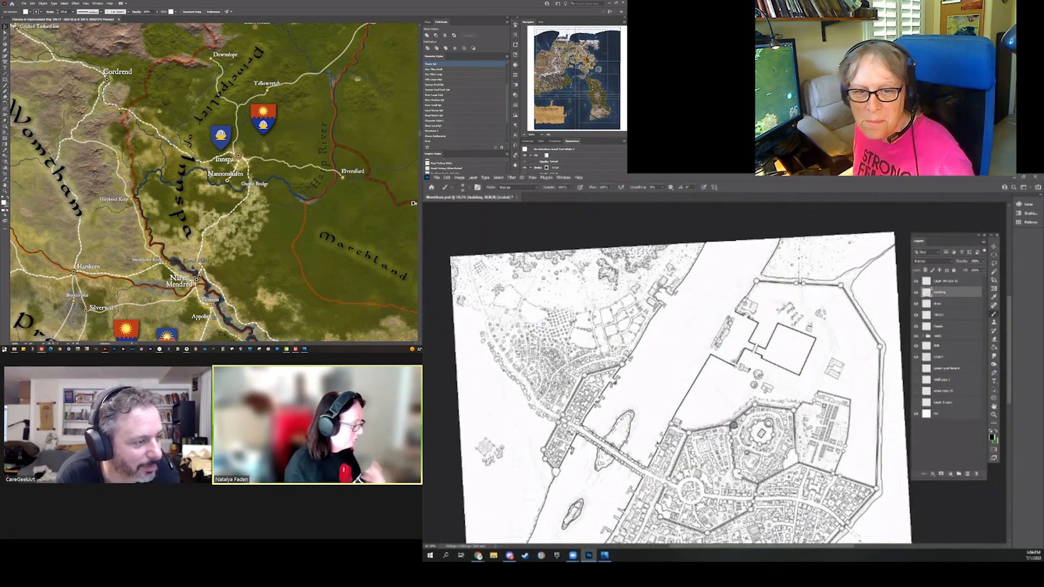
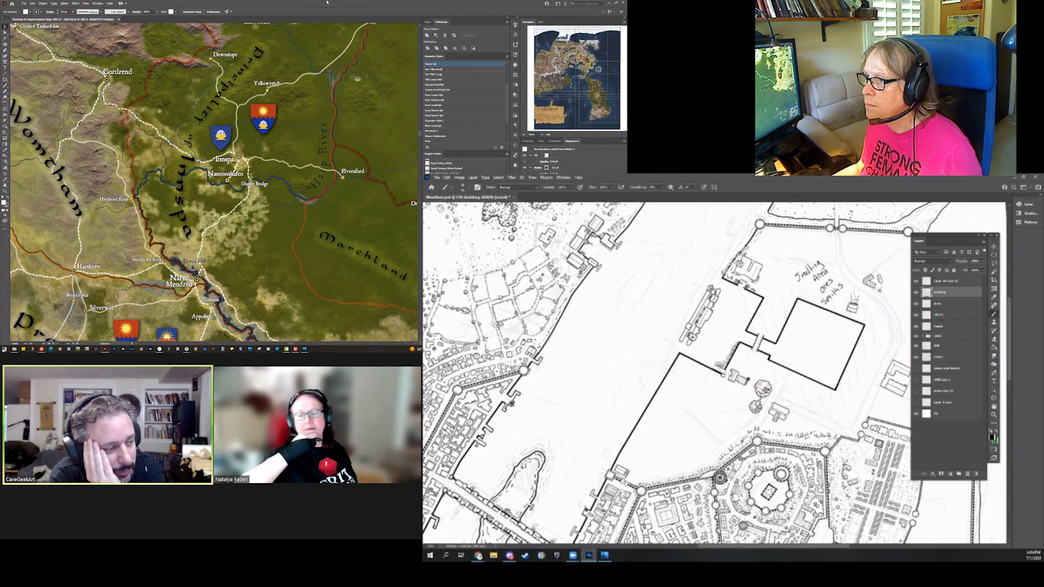
drag(313, 140, 353, 124)
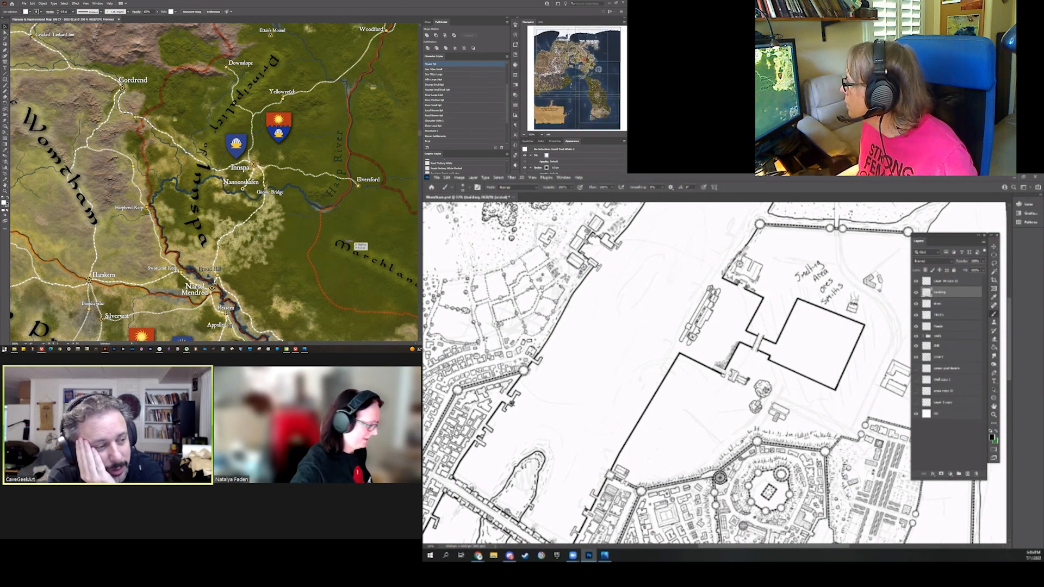
Draw two small trees on the trees layer, beside the building just outside the castle's hexagonal wall
scroll(857, 484, up, 3)
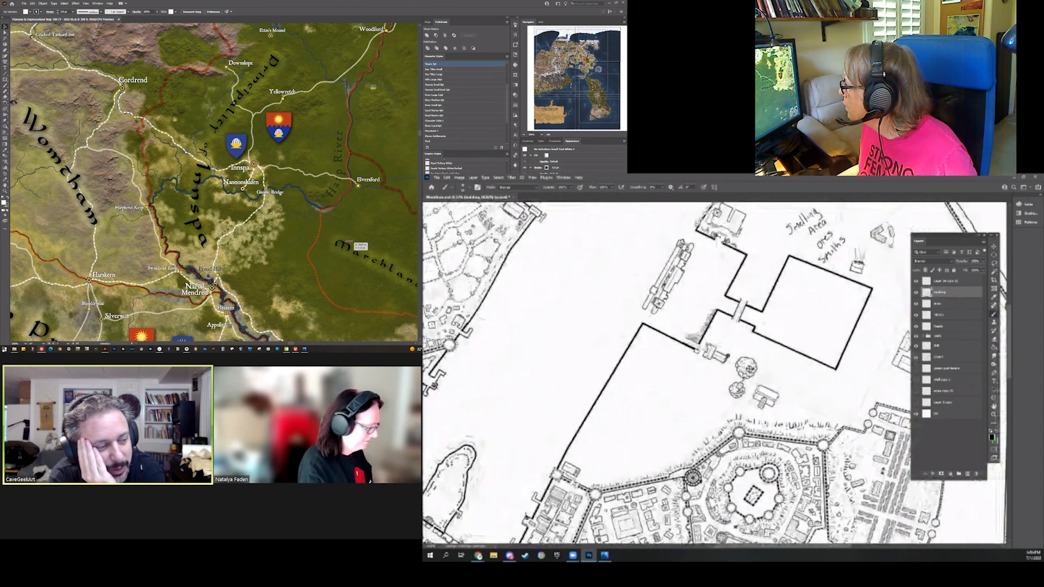
click(939, 315)
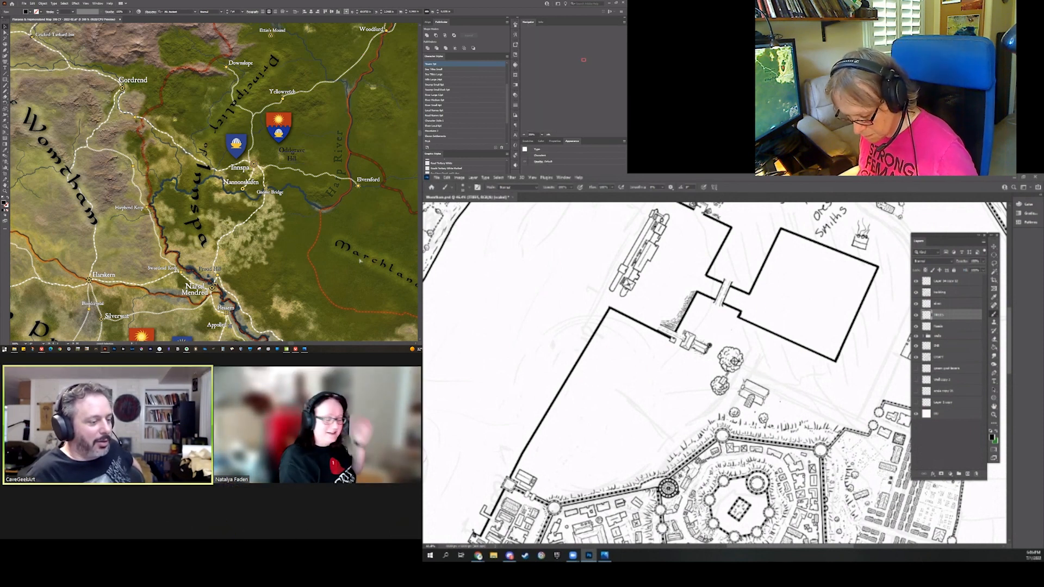
scroll(707, 369, down, 3)
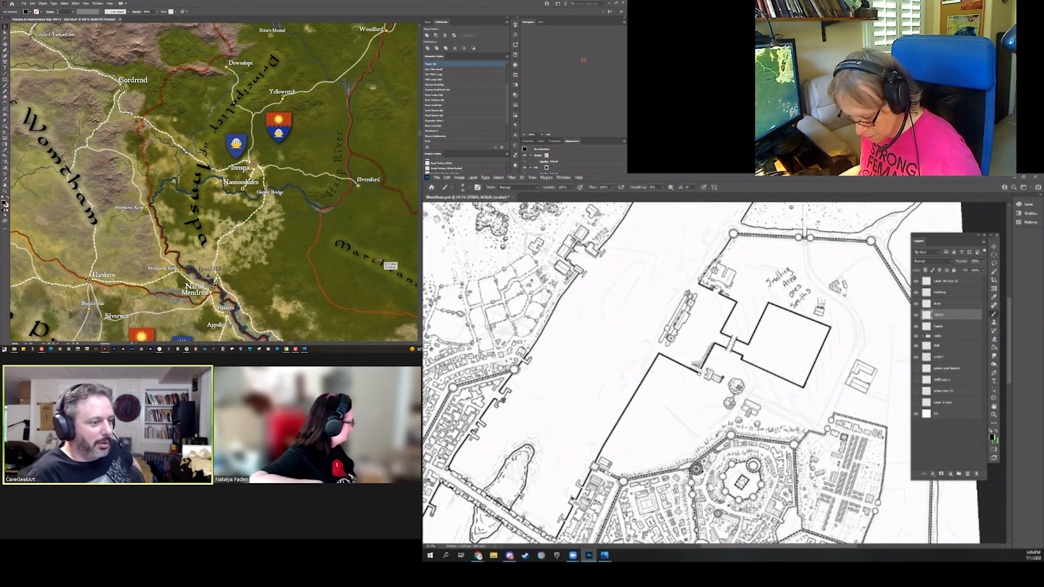
Place the Oddgrave Hill label east of Innspa on the regional map and apply the large hills character style
click(332, 230)
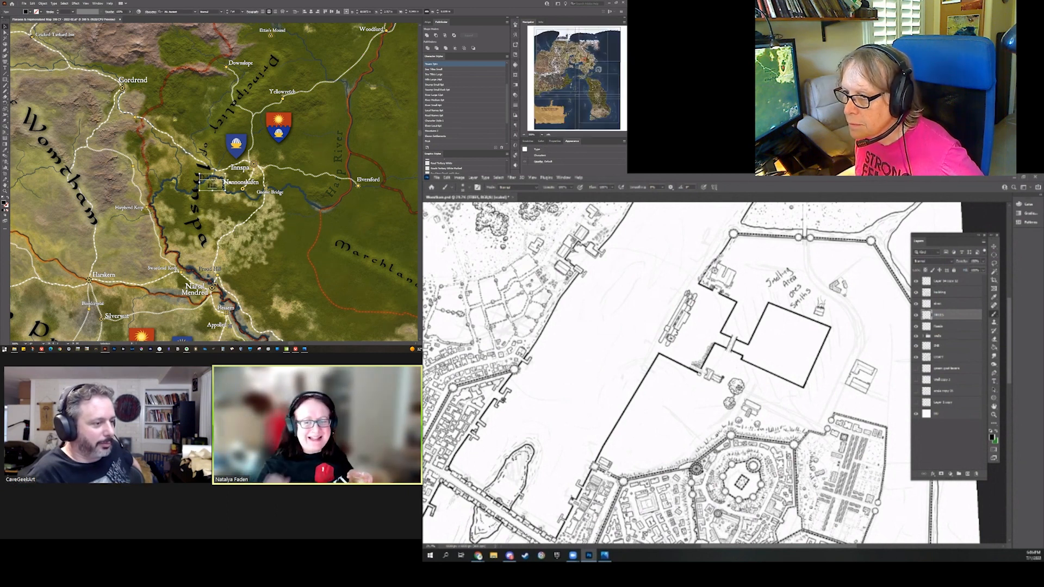
drag(216, 187, 308, 163)
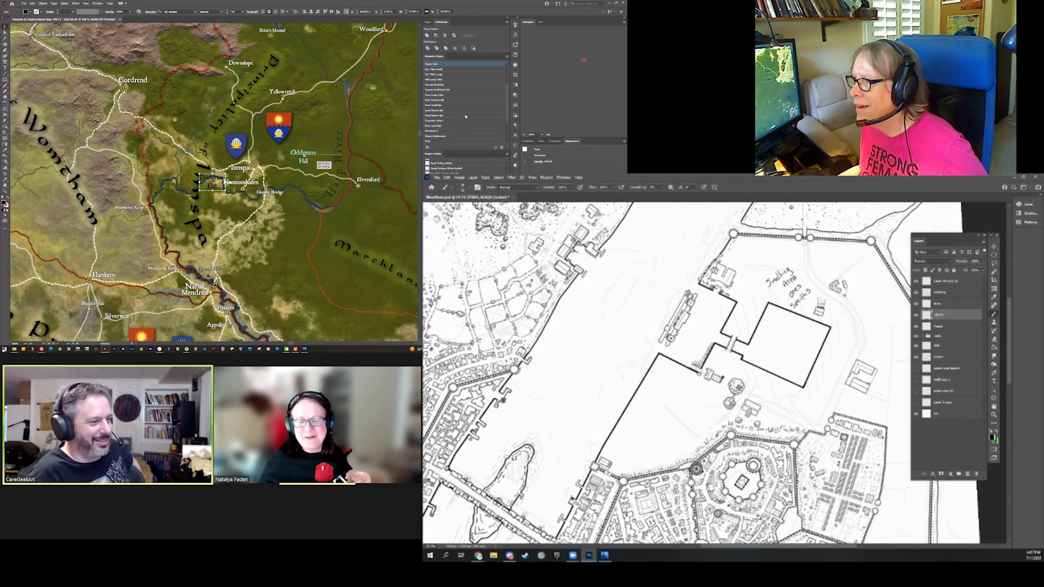
click(449, 80)
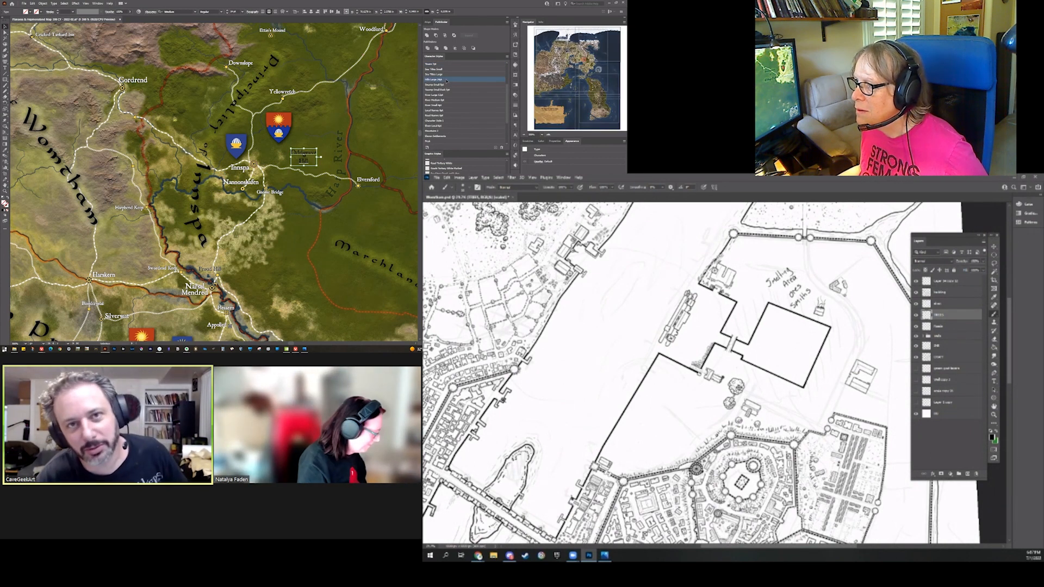
Make a small circular selection near the building outside the castle wall, and reduce the Oddgrave Hill label's font size
scroll(762, 477, up, 2)
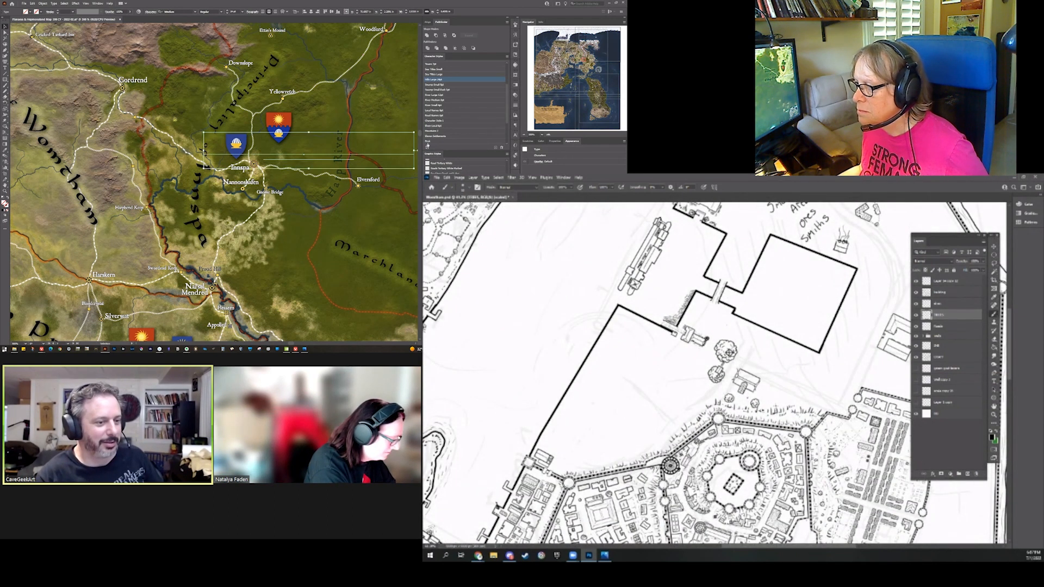
click(994, 257)
click(244, 12)
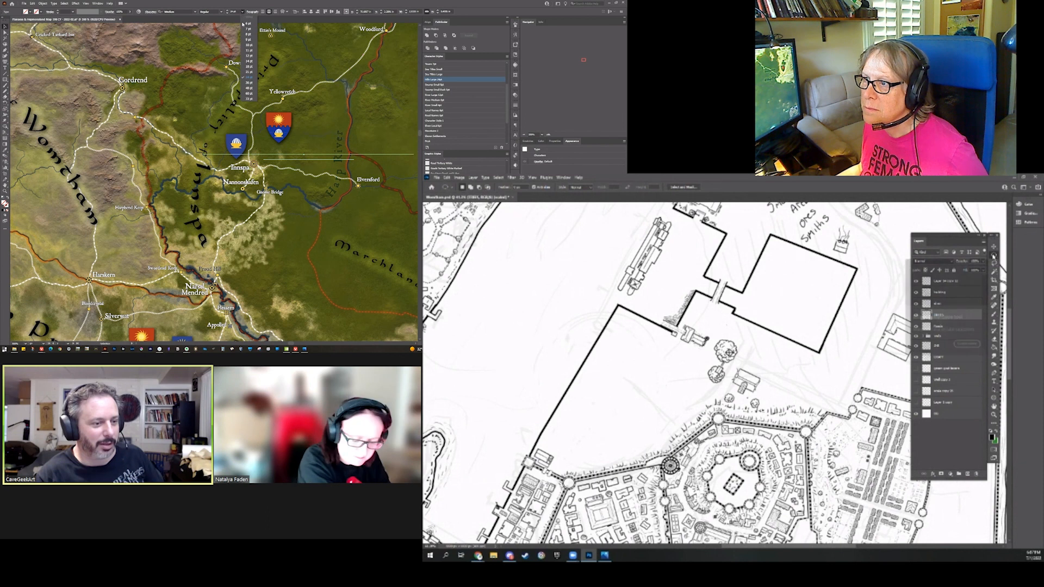
mouse_move(765, 412)
mouse_down()
mouse_move(791, 424)
mouse_move(777, 405)
mouse_up()
click(249, 77)
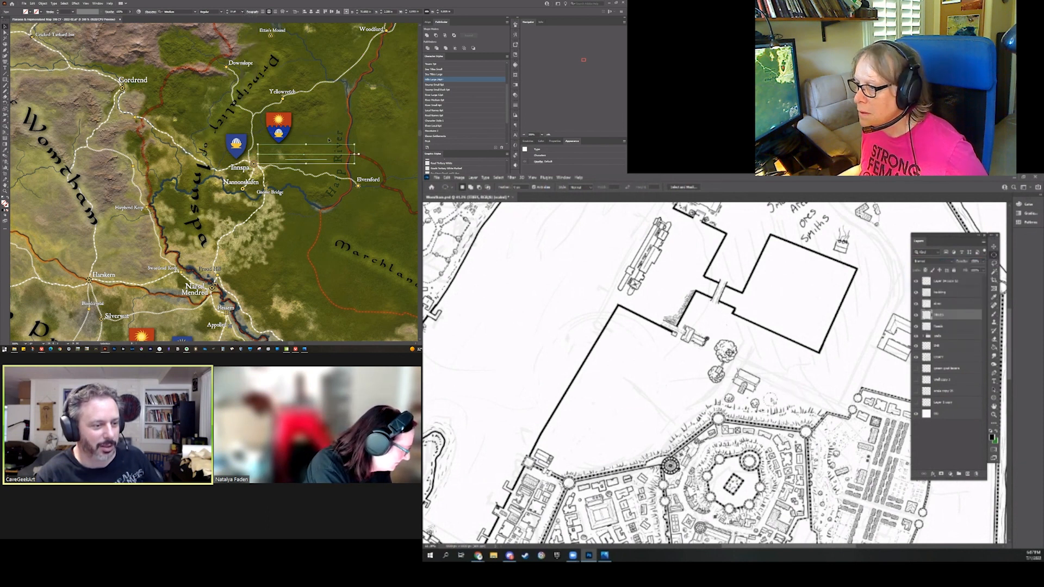
Stroke the circular selection on the layer above the trees to outline a round building outside the castle wall
click(949, 303)
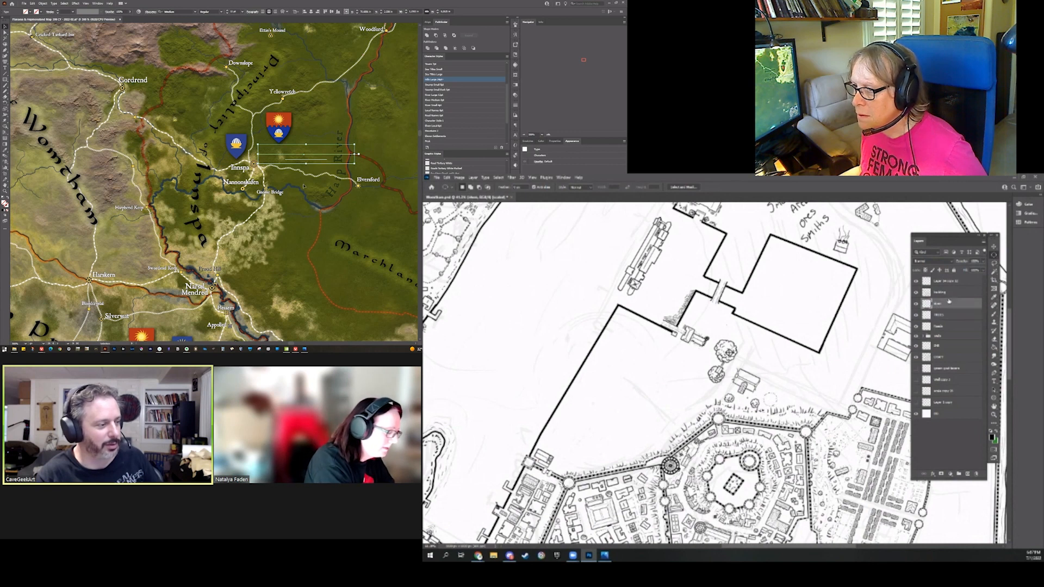
click(447, 177)
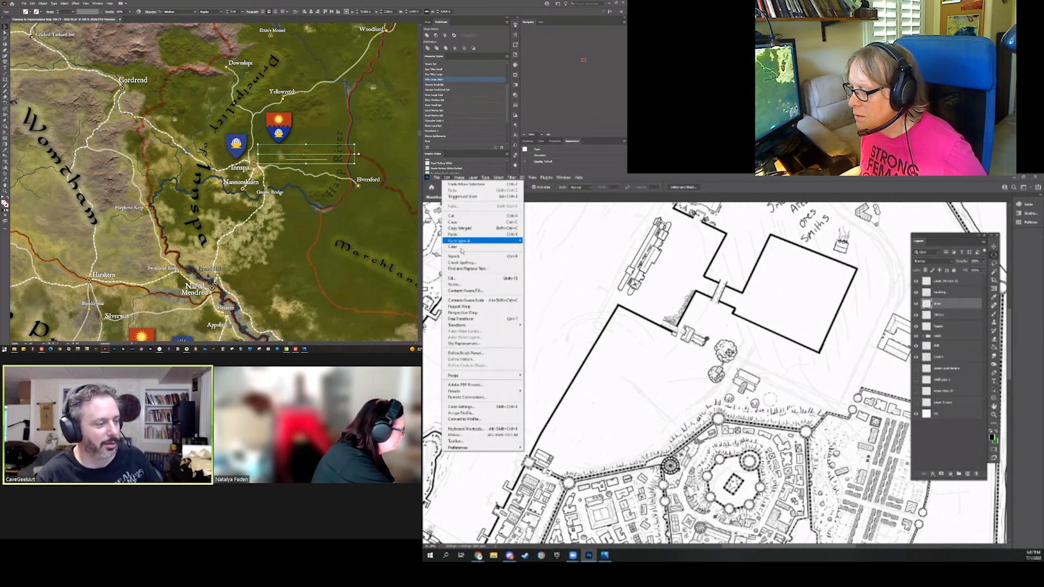
click(488, 285)
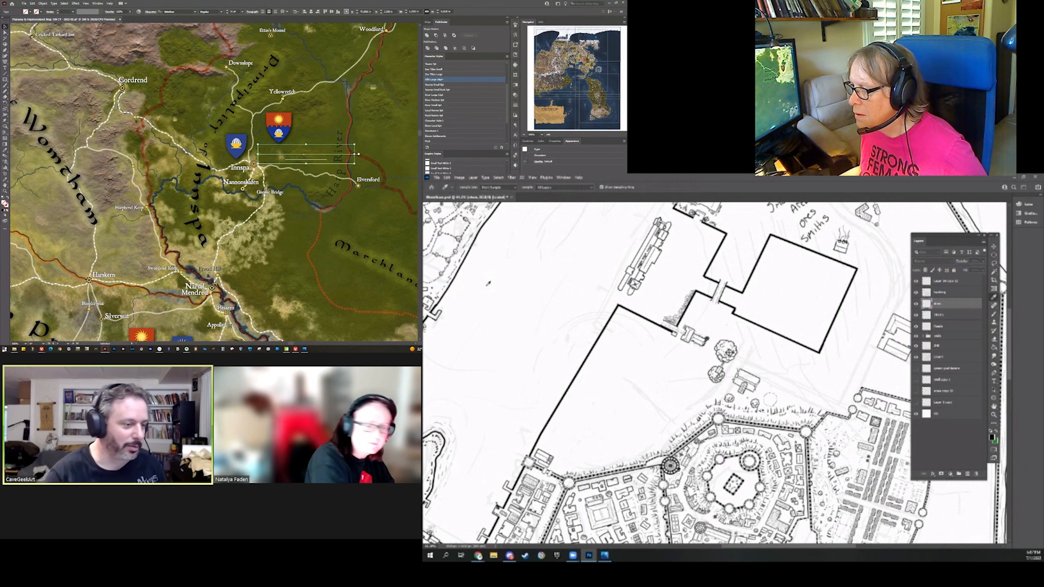
key(m)
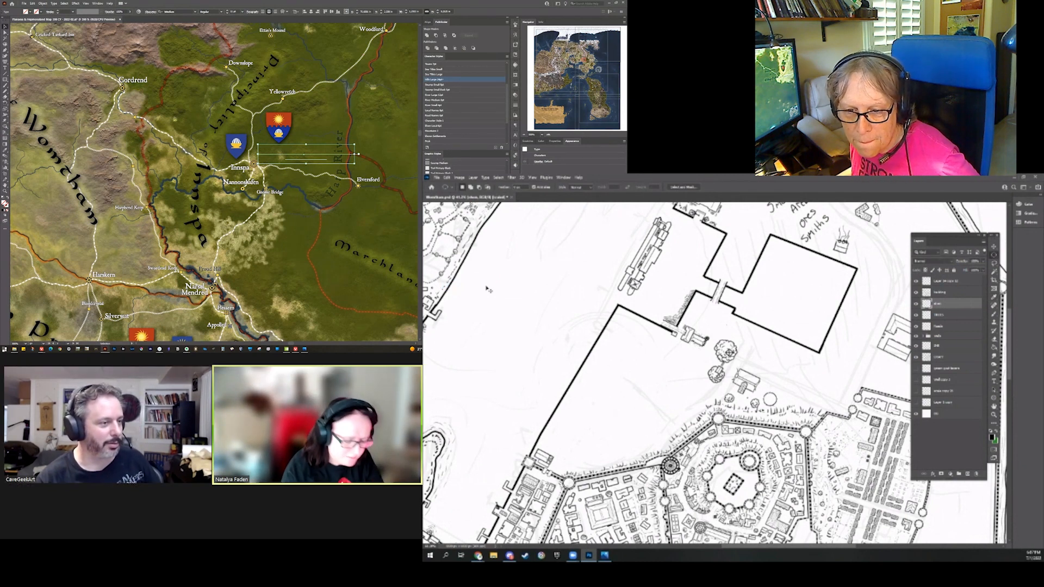
Draw radiating roof lines inside the round building, and find a graphic style for the Oddgrave Hill label
key(b)
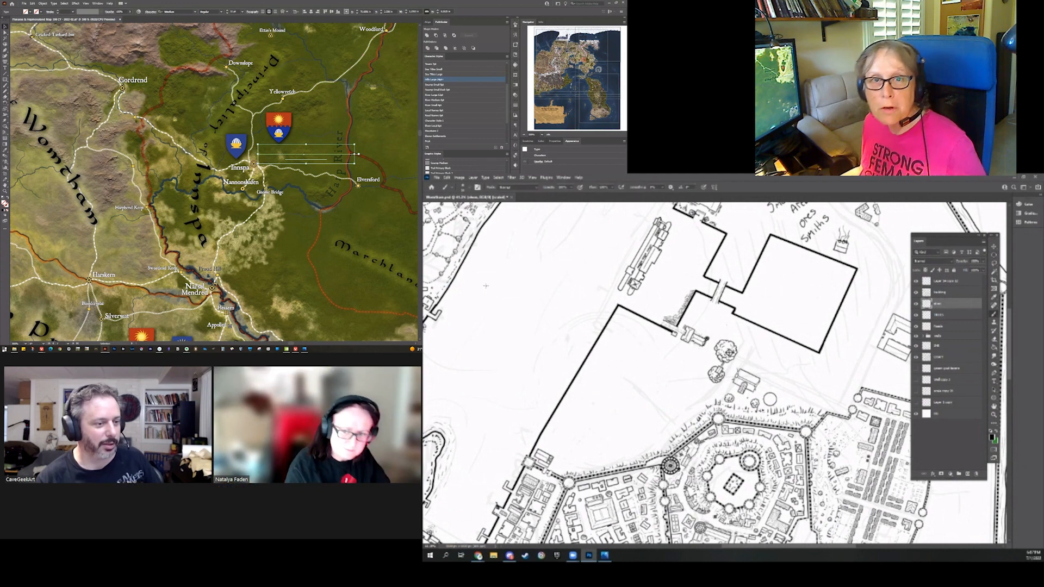
key(ctrl+plus)
key(ctrl+plus)
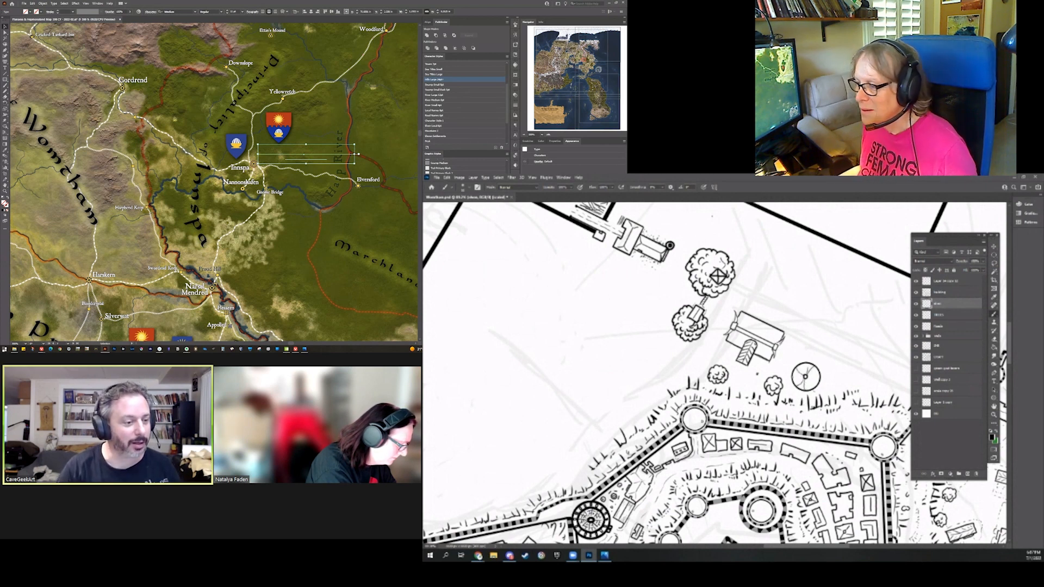
scroll(465, 167, up, 3)
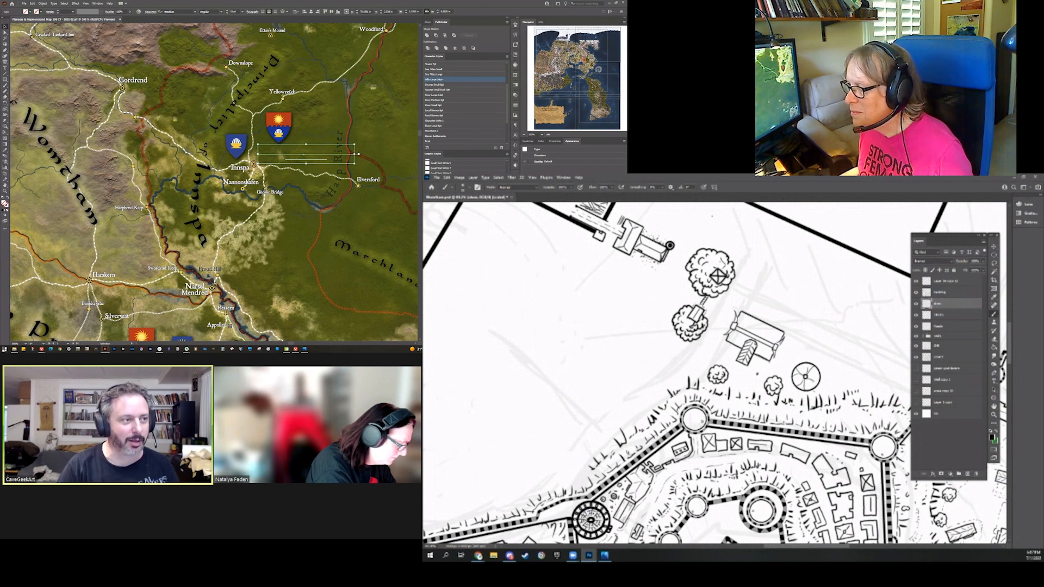
scroll(466, 167, down, 2)
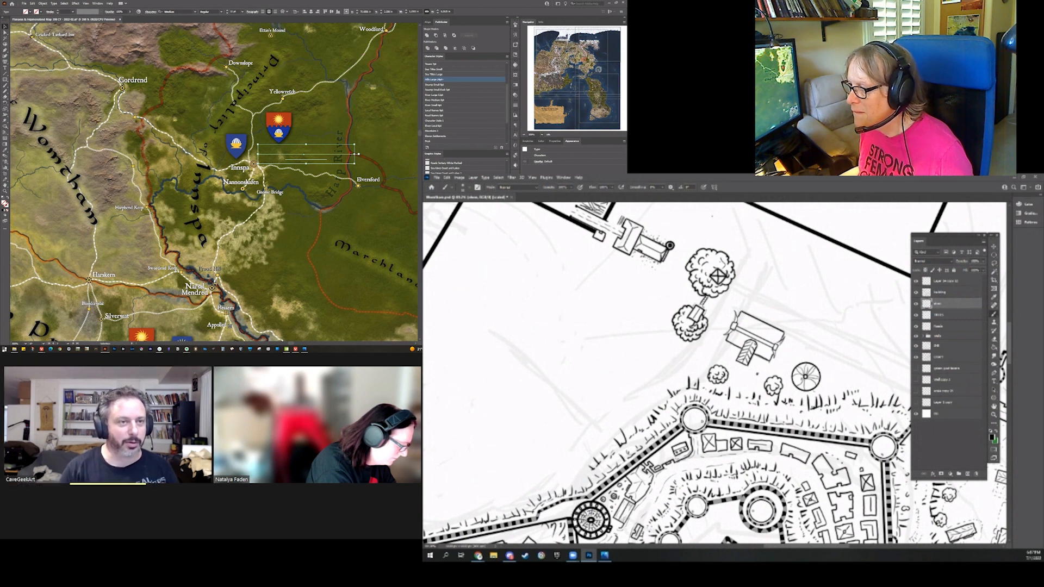
scroll(466, 167, down, 3)
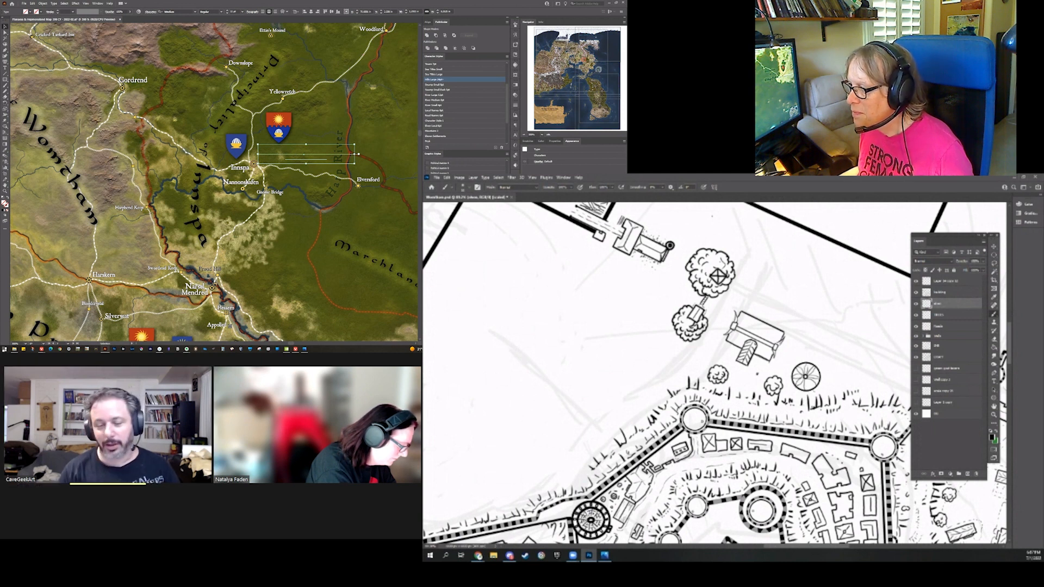
scroll(466, 166, down, 3)
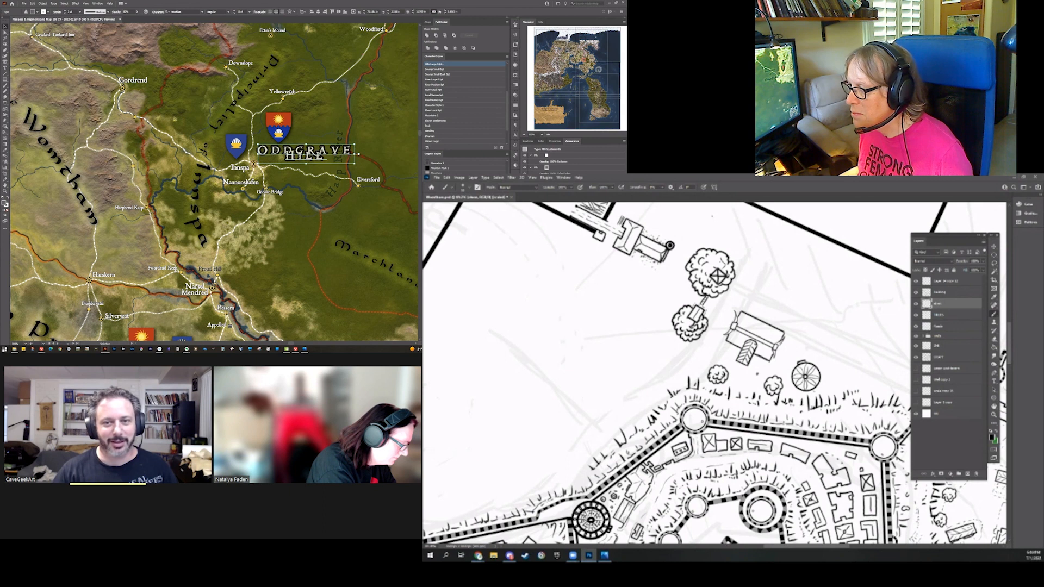
Try several graphic styles on the Oddgrave Hill label east of Innspa
click(437, 164)
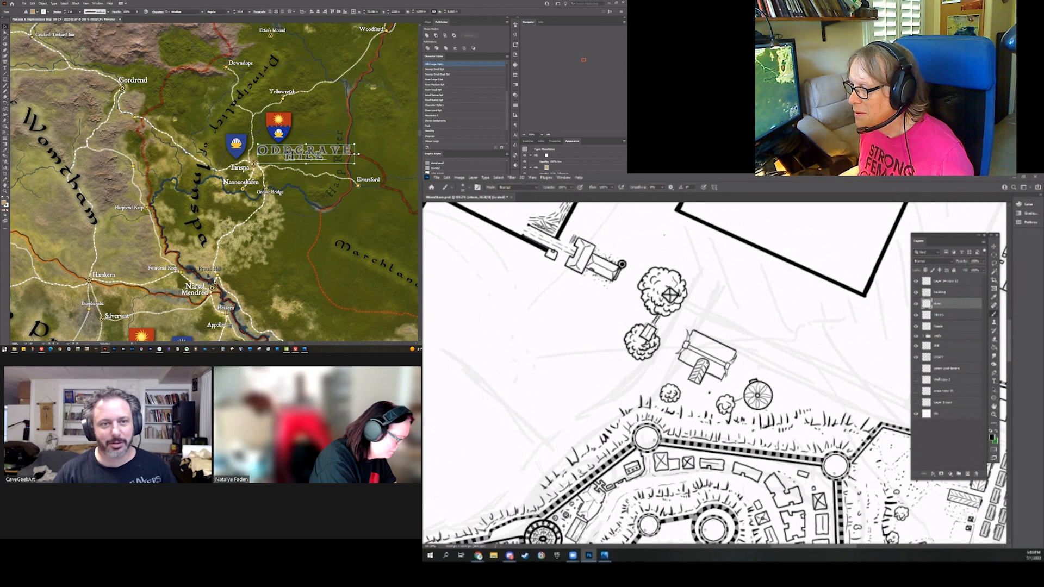
click(439, 169)
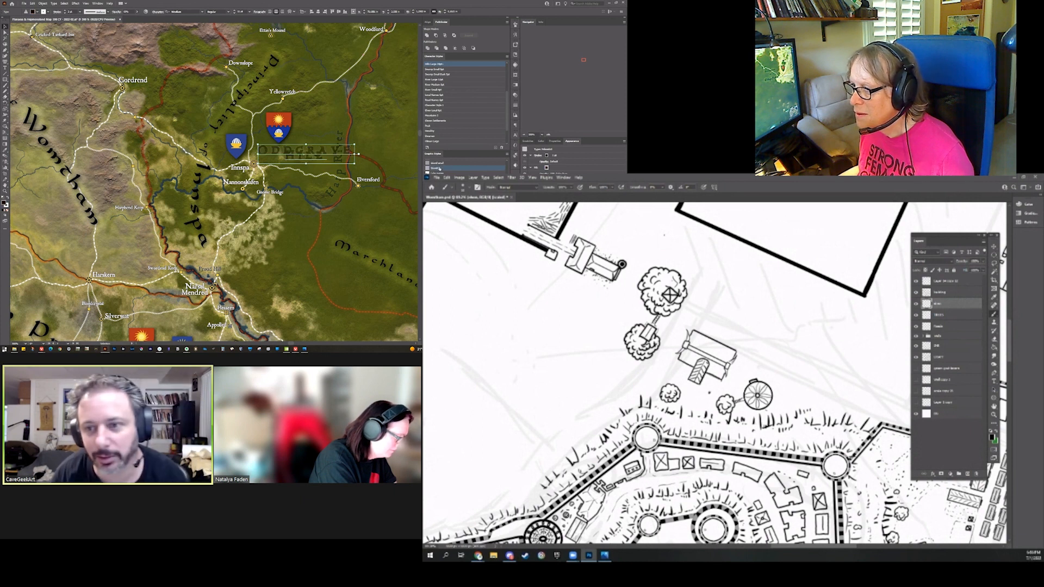
click(439, 163)
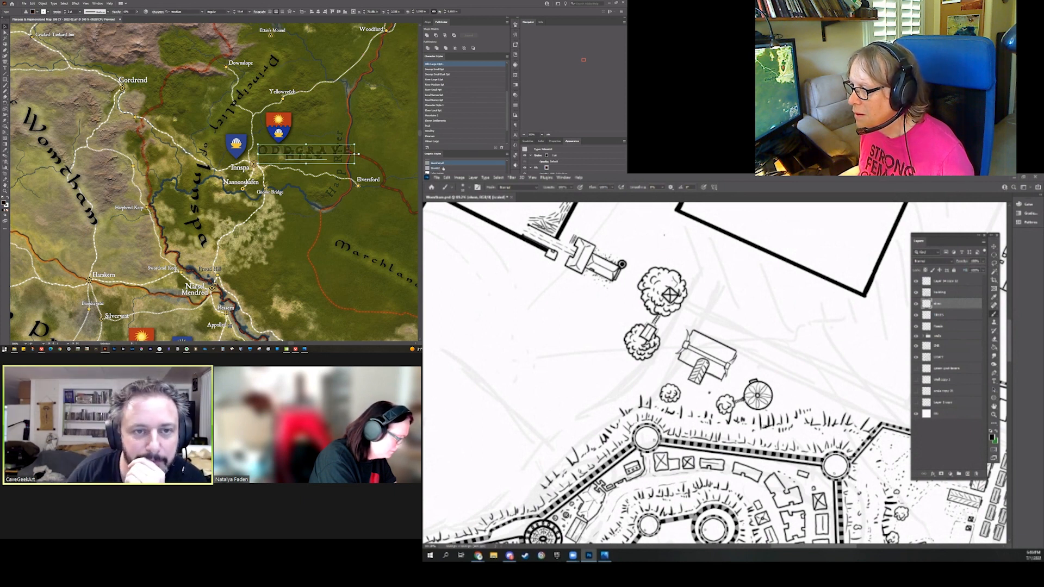
scroll(465, 166, up, 2)
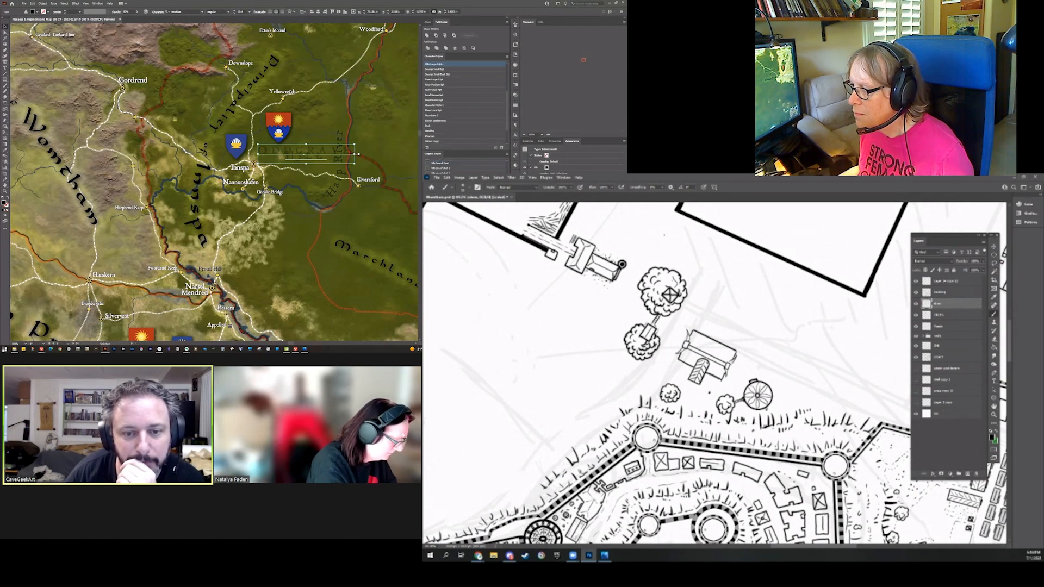
scroll(465, 166, up, 2)
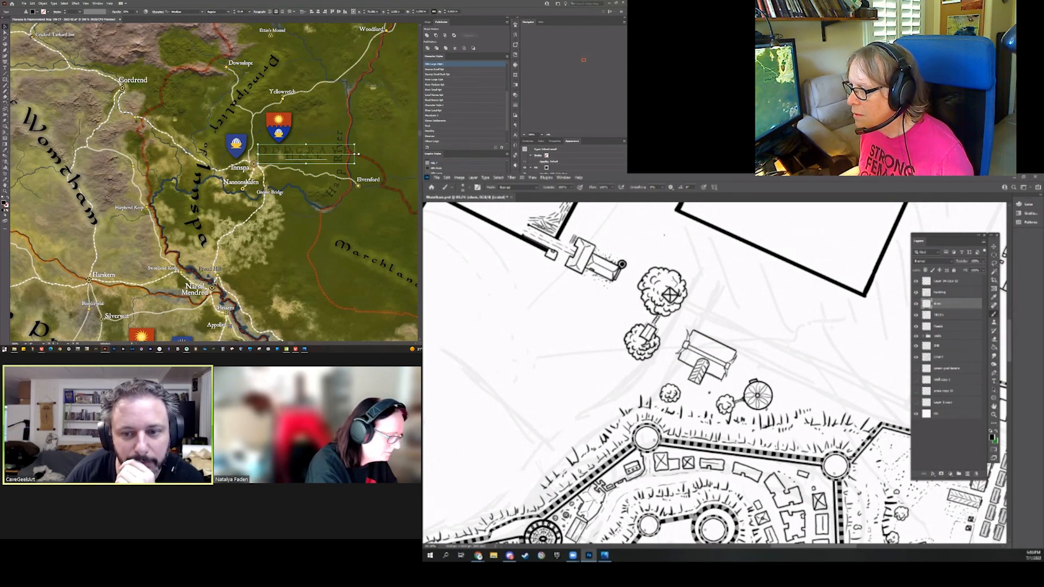
click(438, 164)
Clear a patch of grass below the round building, and try another graphic style on the Oddgrave Hill label
click(947, 343)
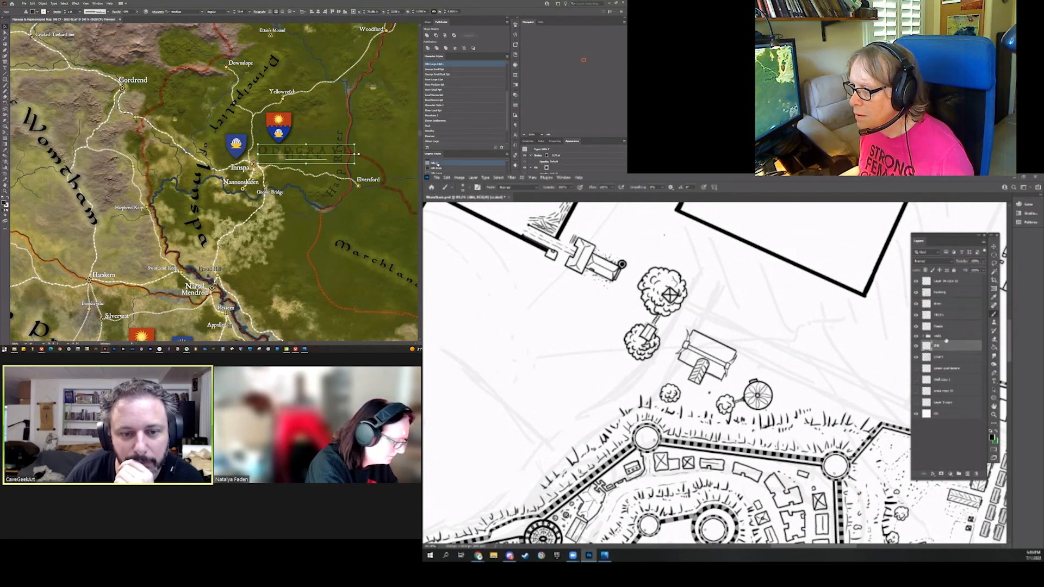
scroll(465, 166, up, 2)
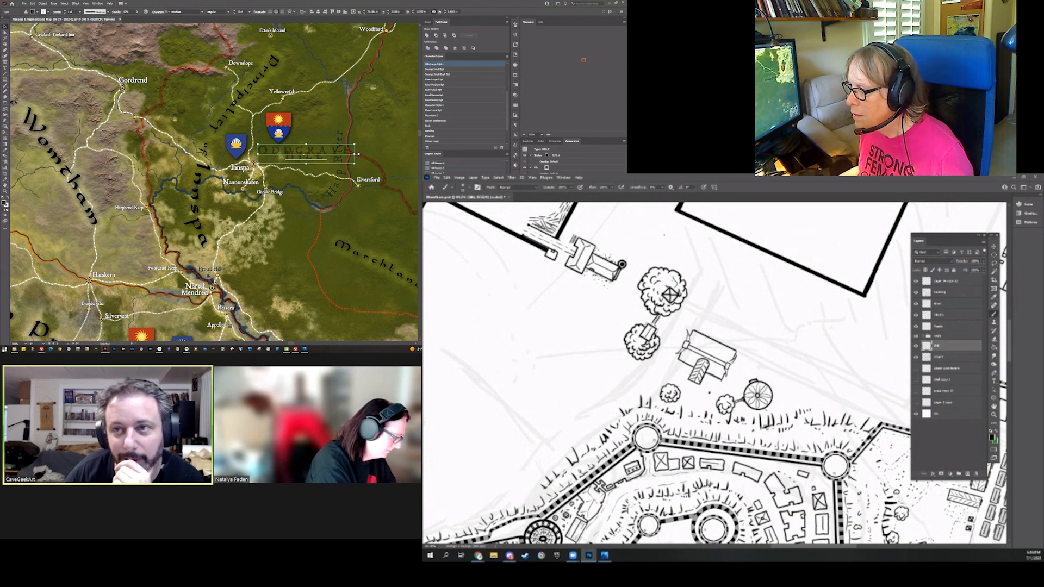
key(v)
click(439, 168)
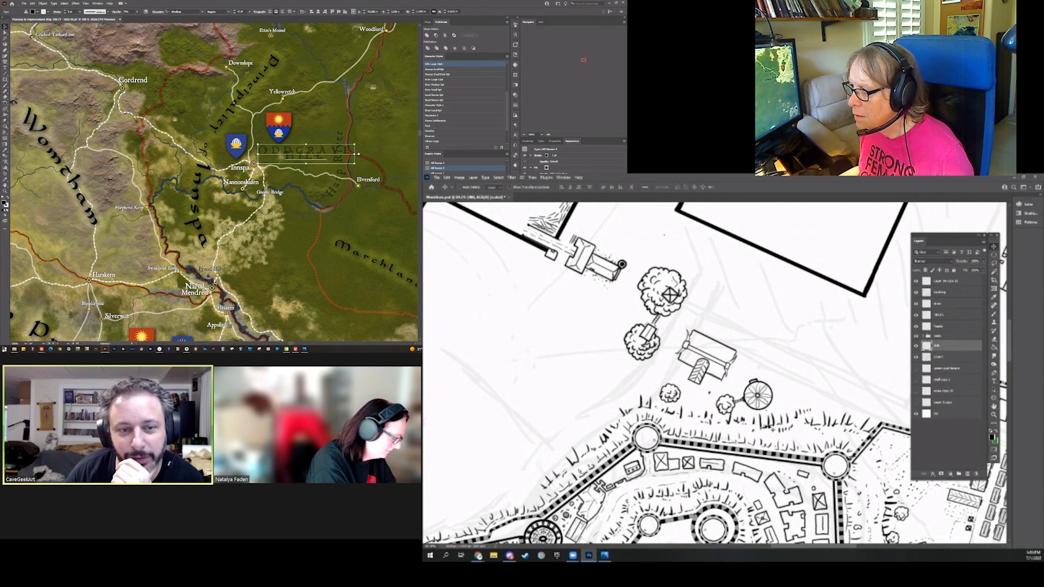
click(785, 431)
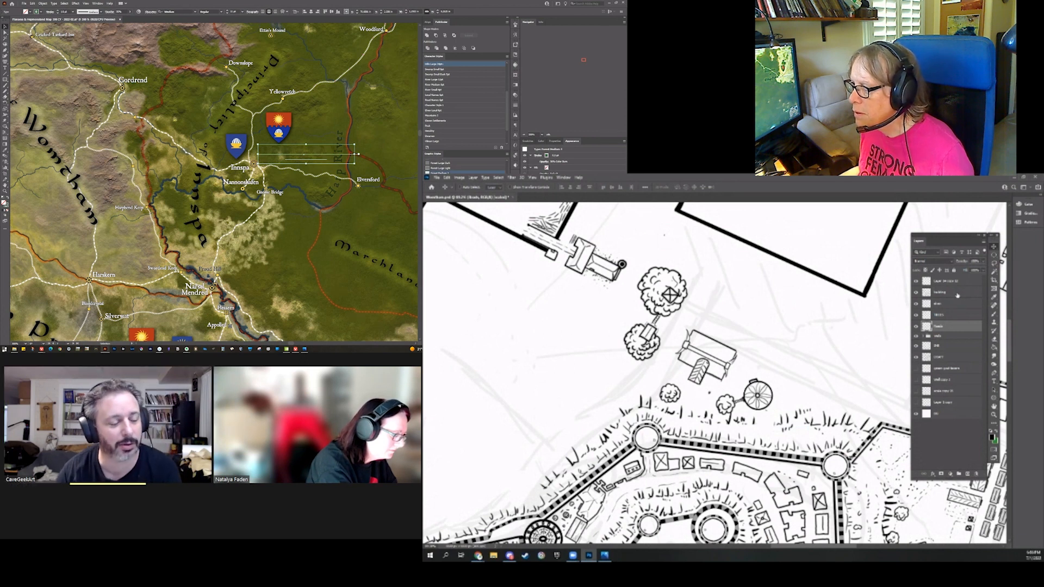
Draw a small tree on the trees layer in the cleared patch between the round building and the castle wall
click(957, 295)
click(944, 315)
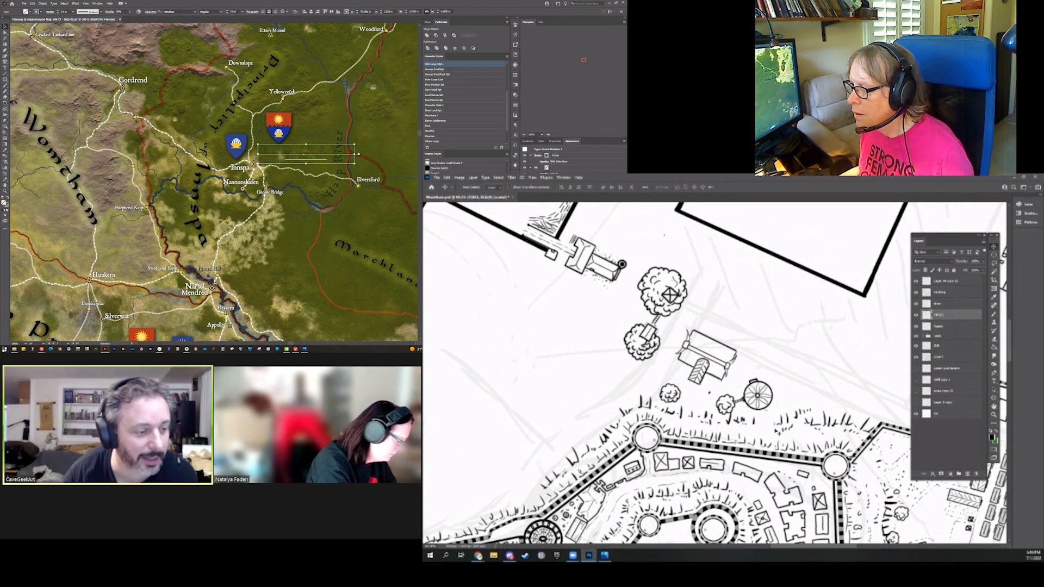
key(b)
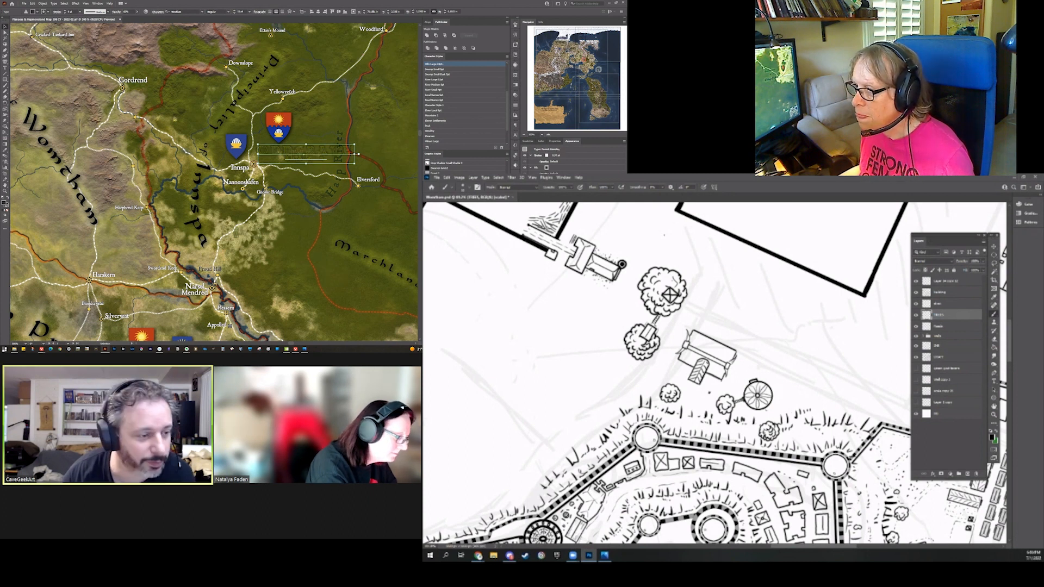
Link the round building to the tree below it with a short line, and draw several small trees east of it
click(947, 304)
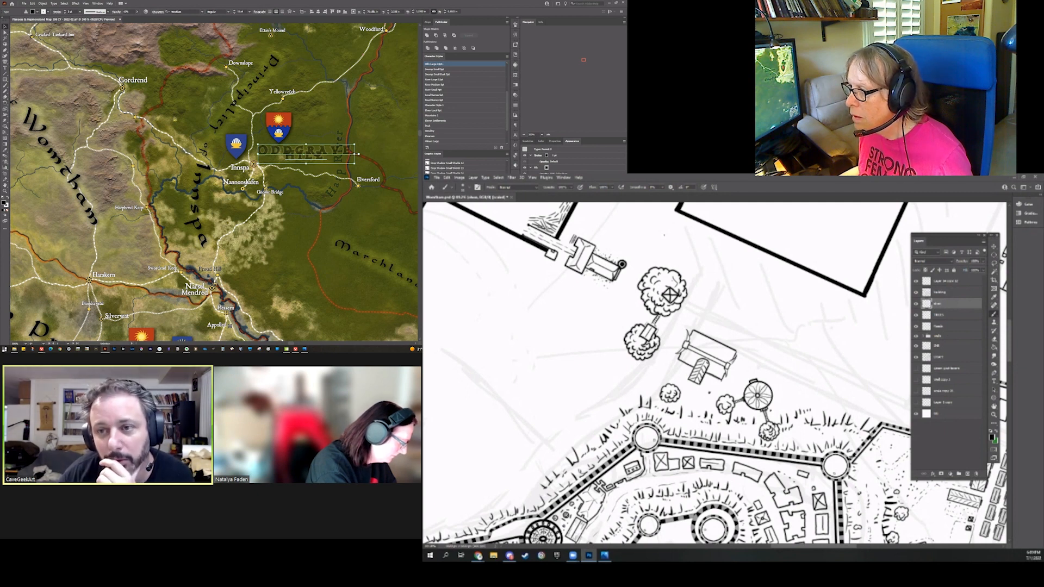
scroll(751, 442, down, 3)
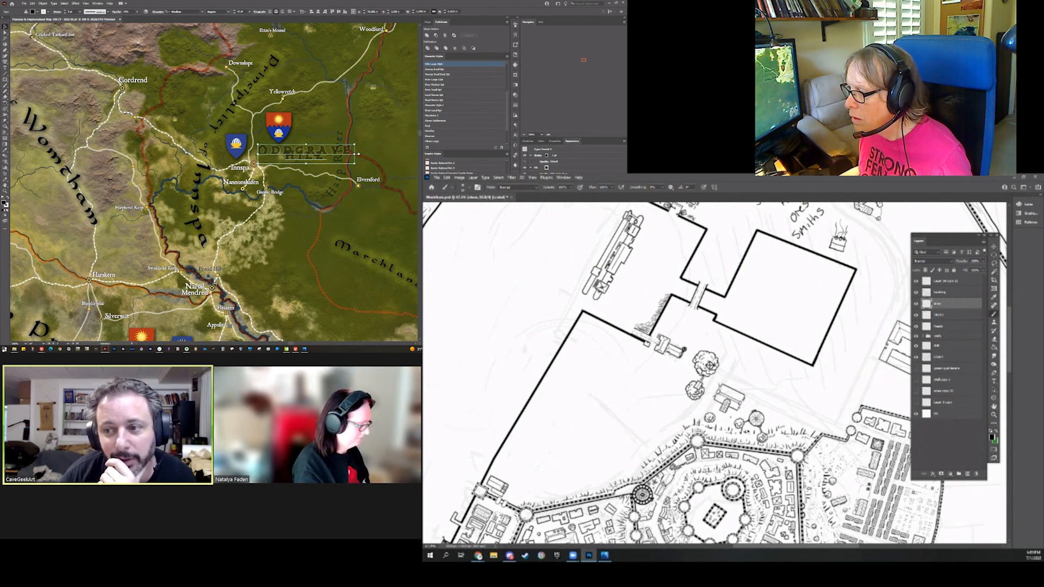
scroll(843, 441, up, 2)
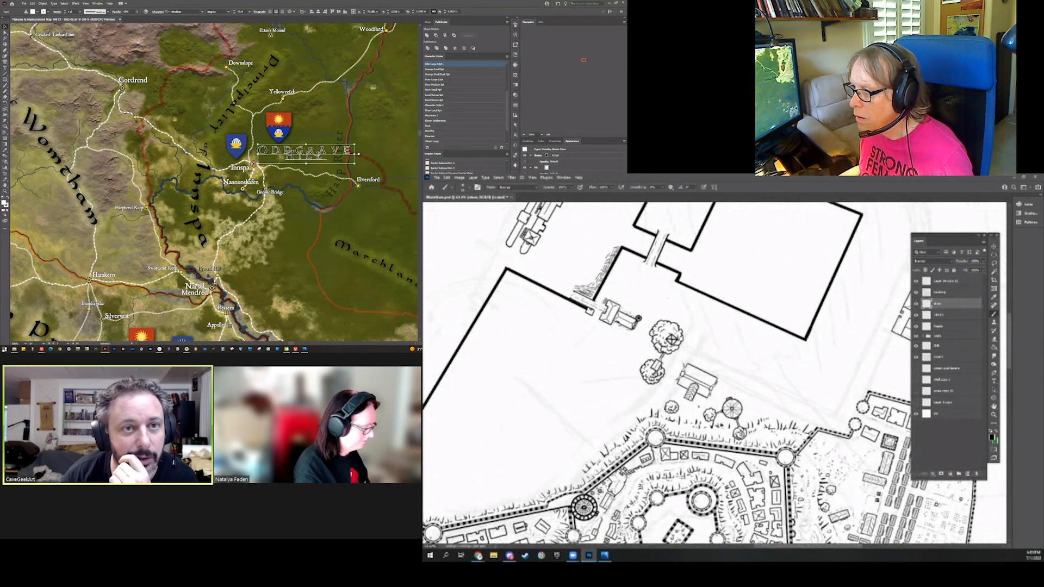
click(947, 314)
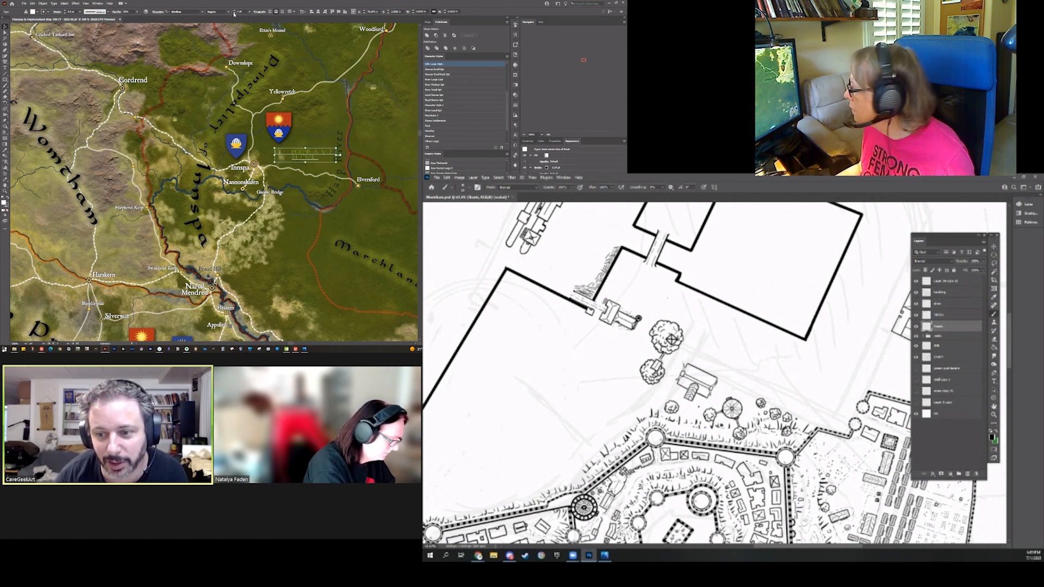
click(948, 294)
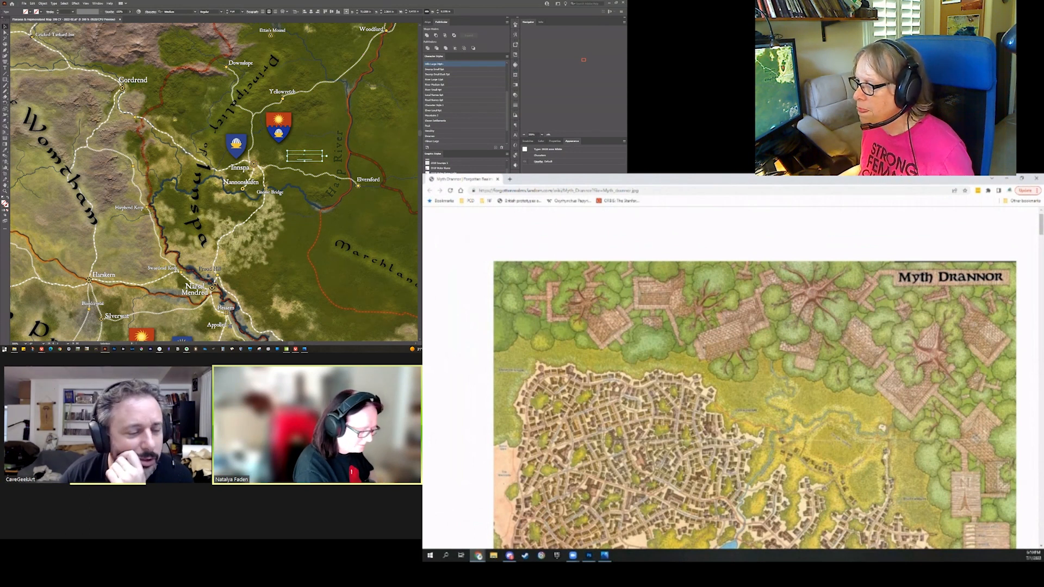
Try several other graphic styles on the Oddgrave Hill label while viewing the Myth Drannor reference map
scroll(728, 402, right, 2)
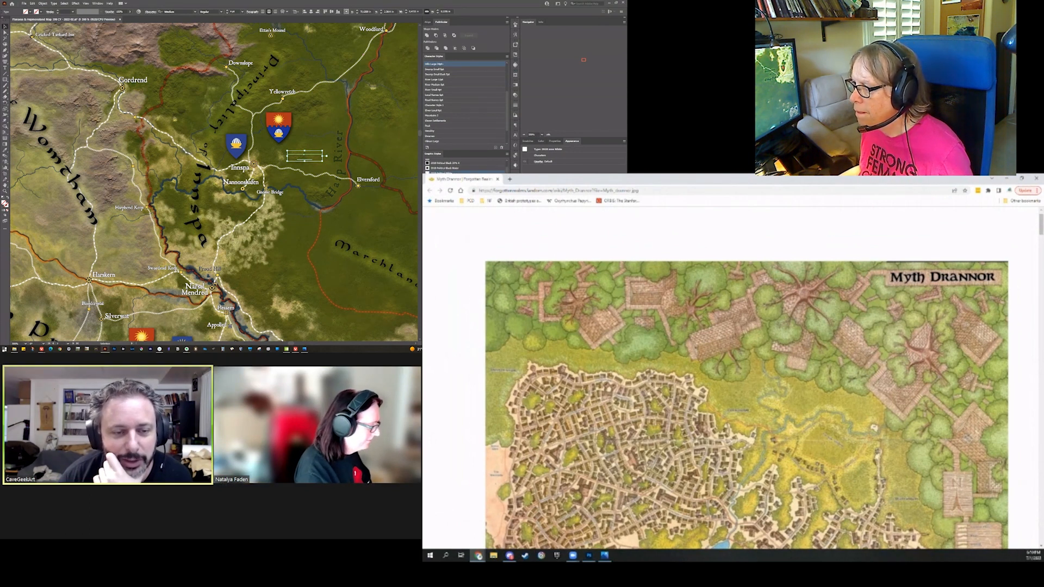
click(312, 187)
scroll(728, 402, down, 1)
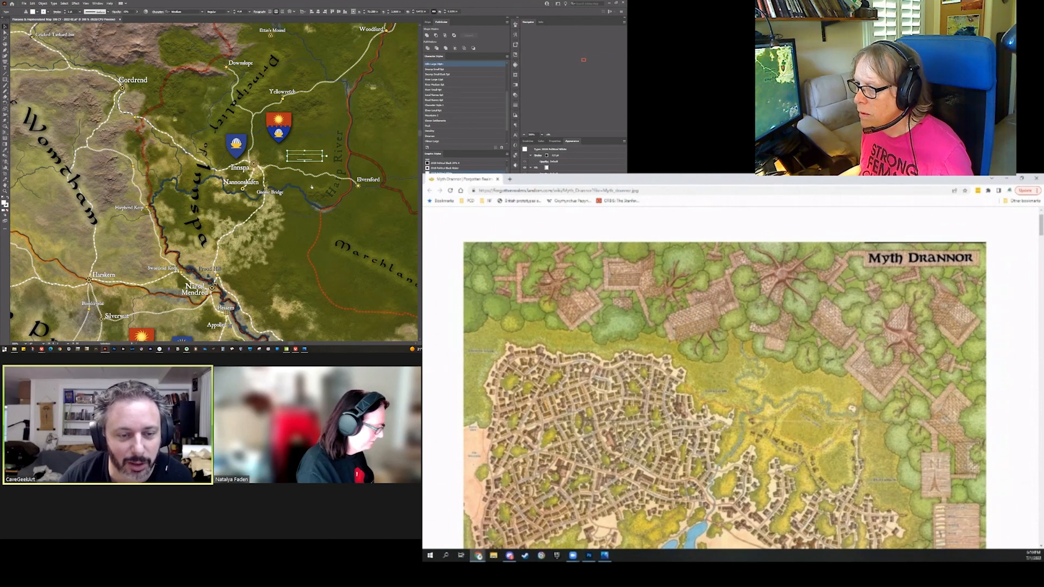
click(312, 186)
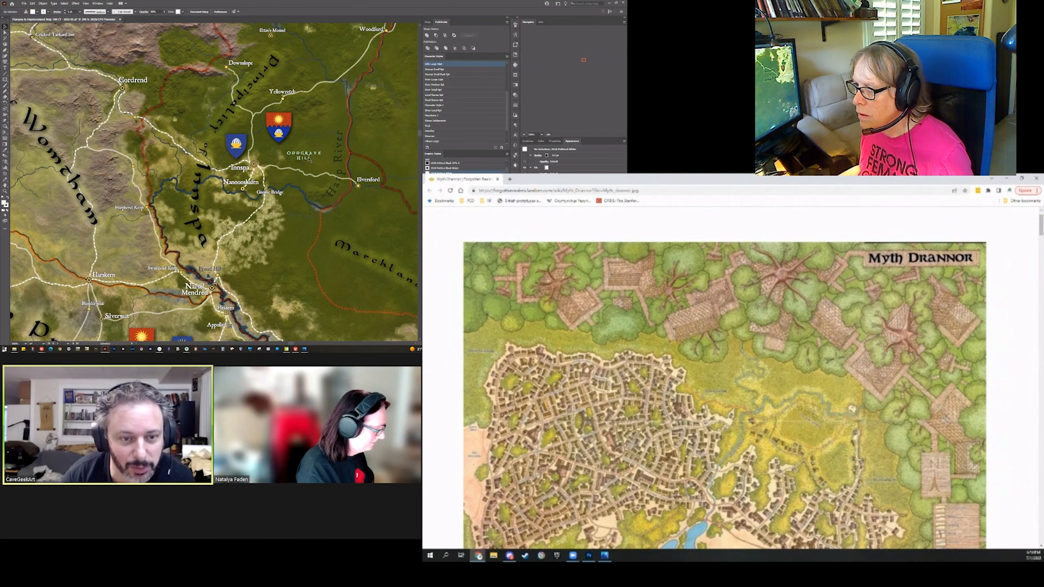
click(304, 154)
click(304, 156)
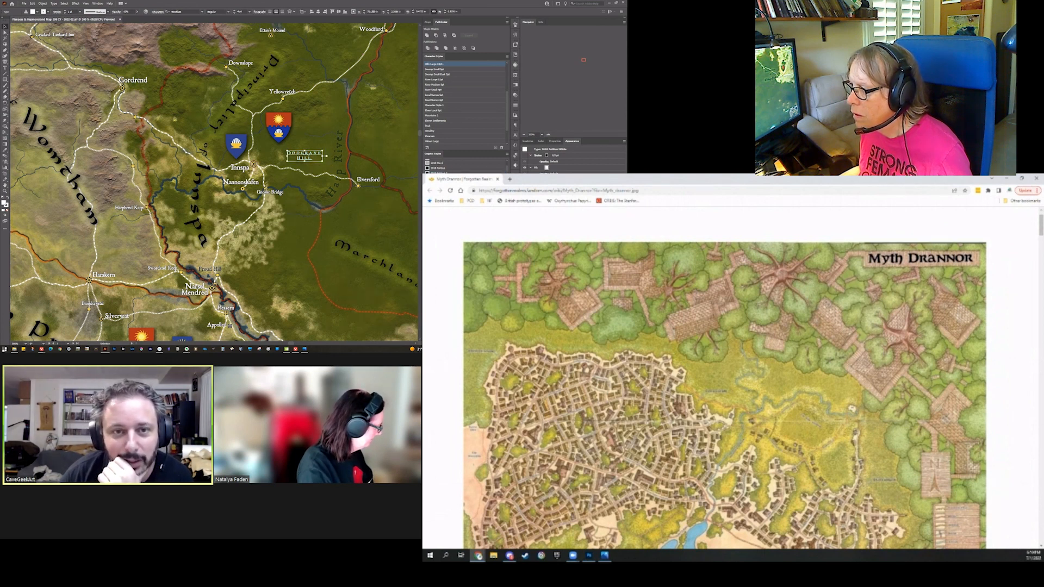
click(439, 163)
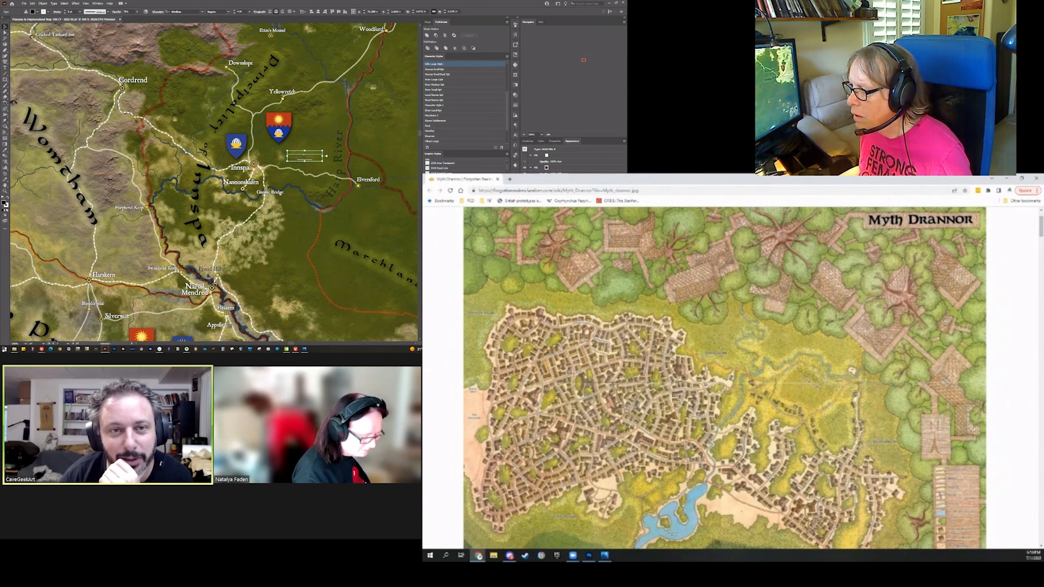
scroll(446, 166, up, 1)
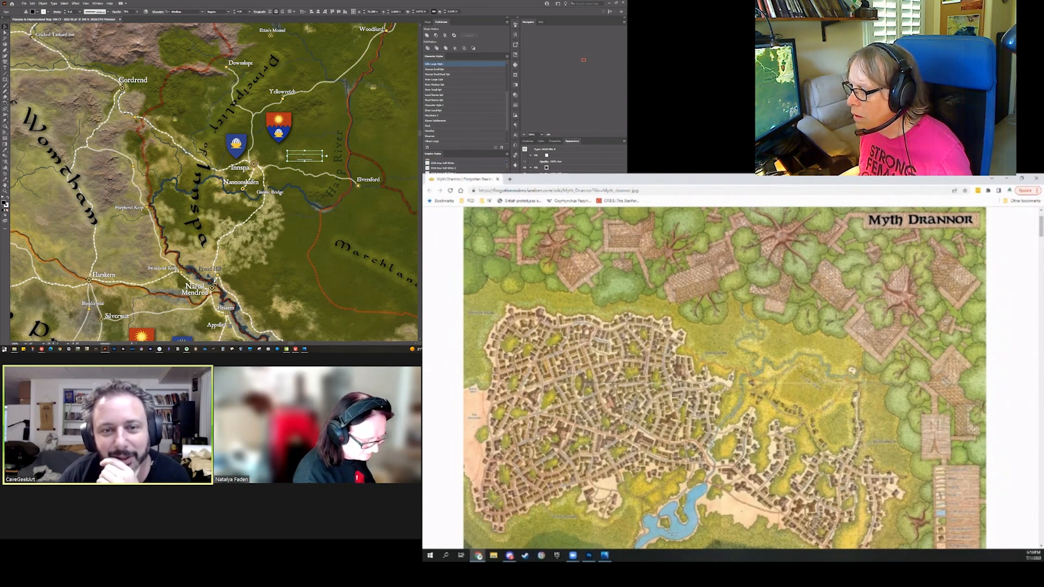
Apply the Area Soft White 2 graphic style to the Oddgrave Hill label, and convert its text to outlines
click(443, 168)
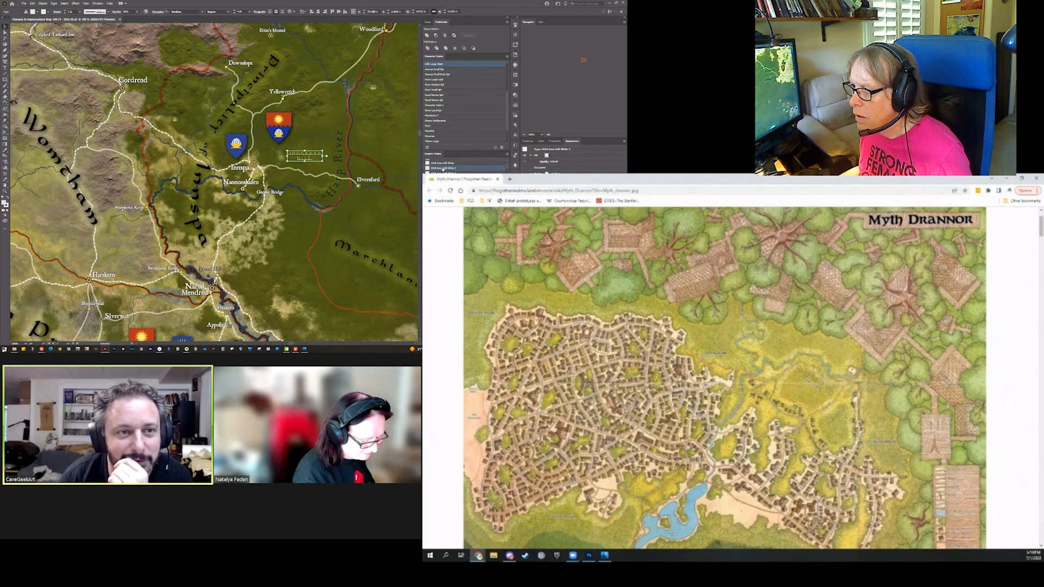
click(326, 135)
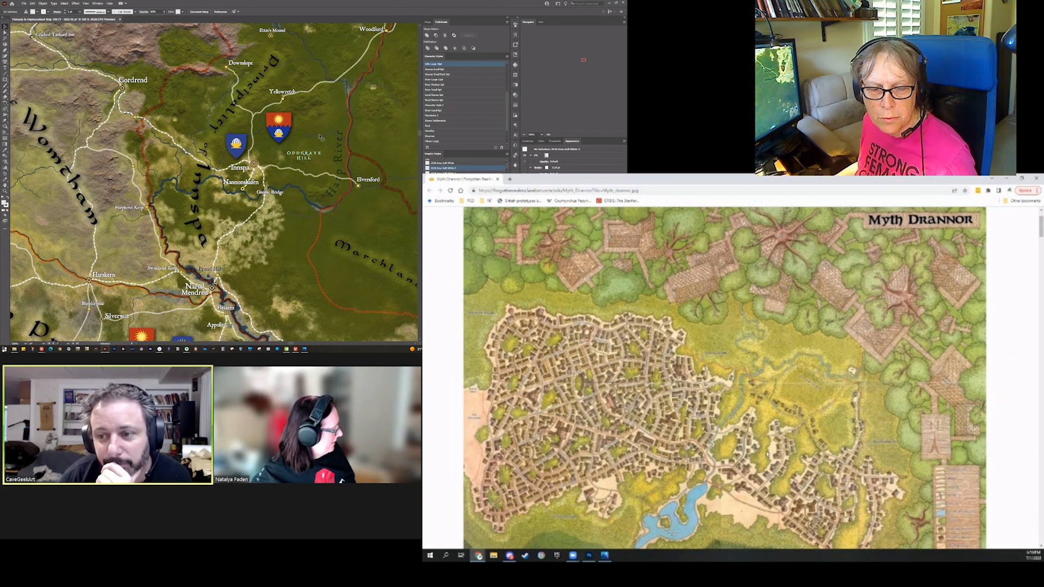
key(ctrl+z)
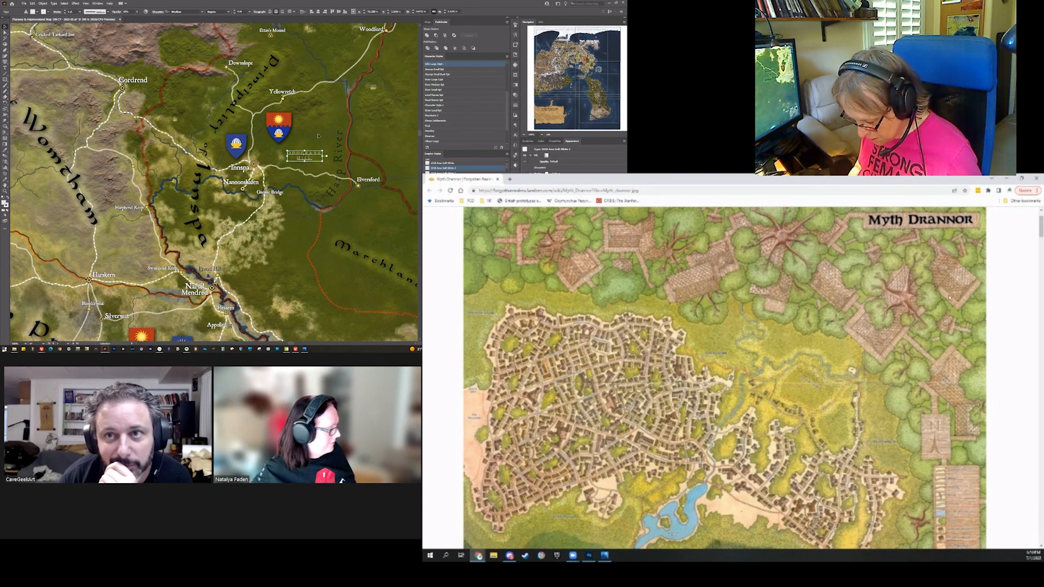
key(ctrl+shift+o)
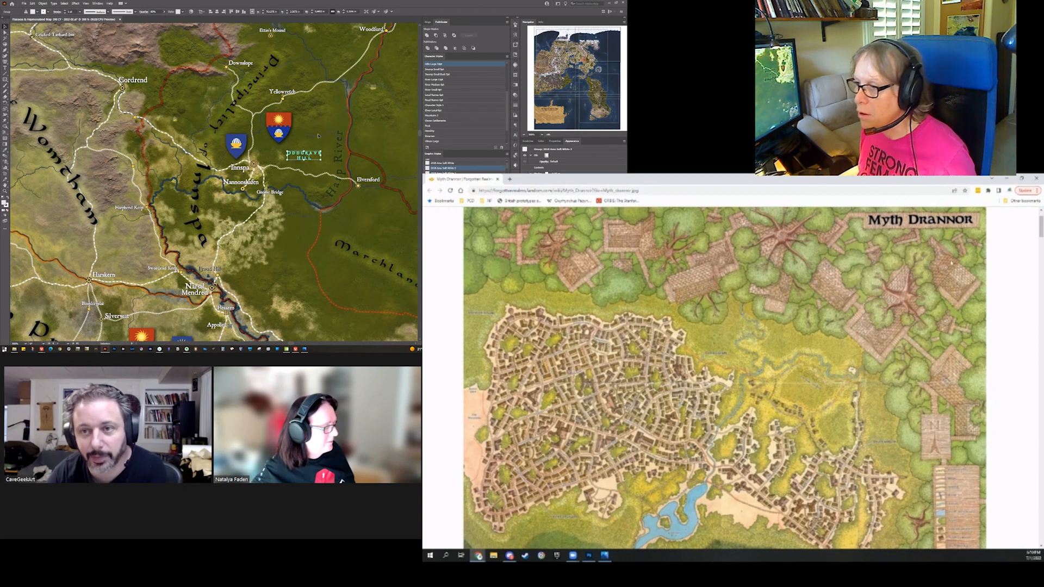
click(319, 135)
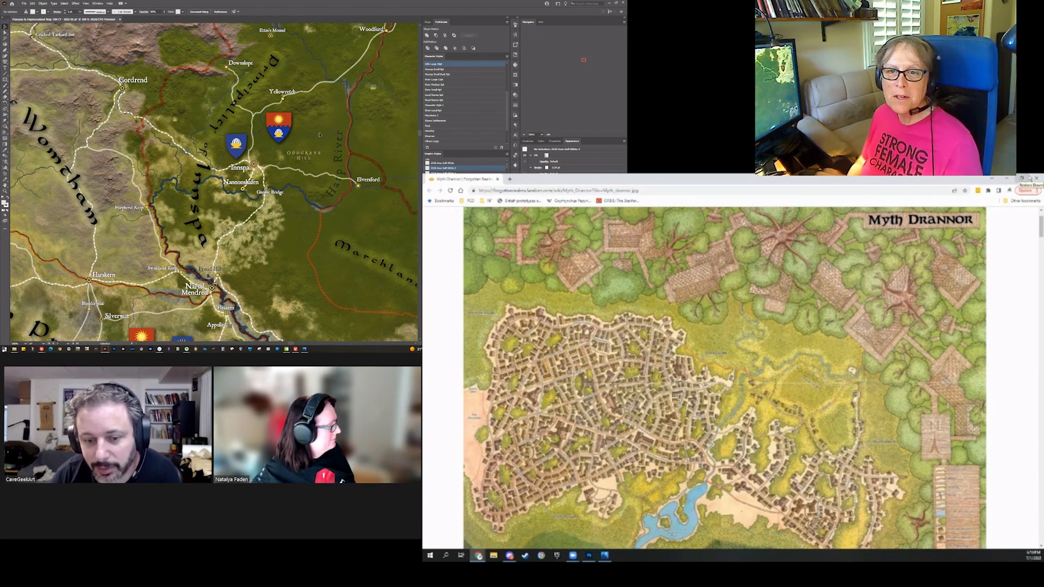
Return from the Myth Drannor reference to the walled city map, and select the layer directly above the trees layer
click(1029, 178)
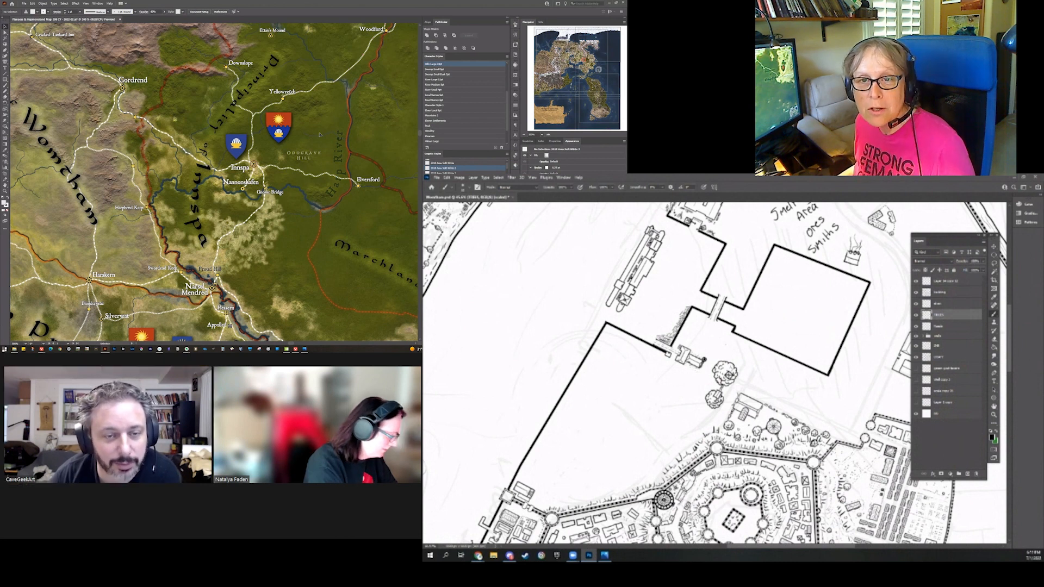
scroll(787, 460, up, 3)
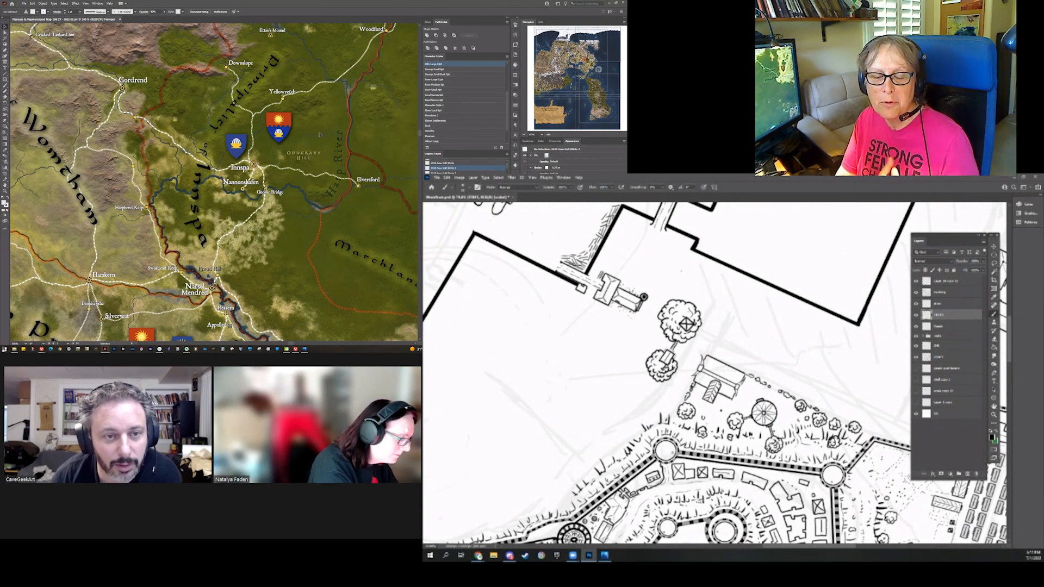
click(950, 304)
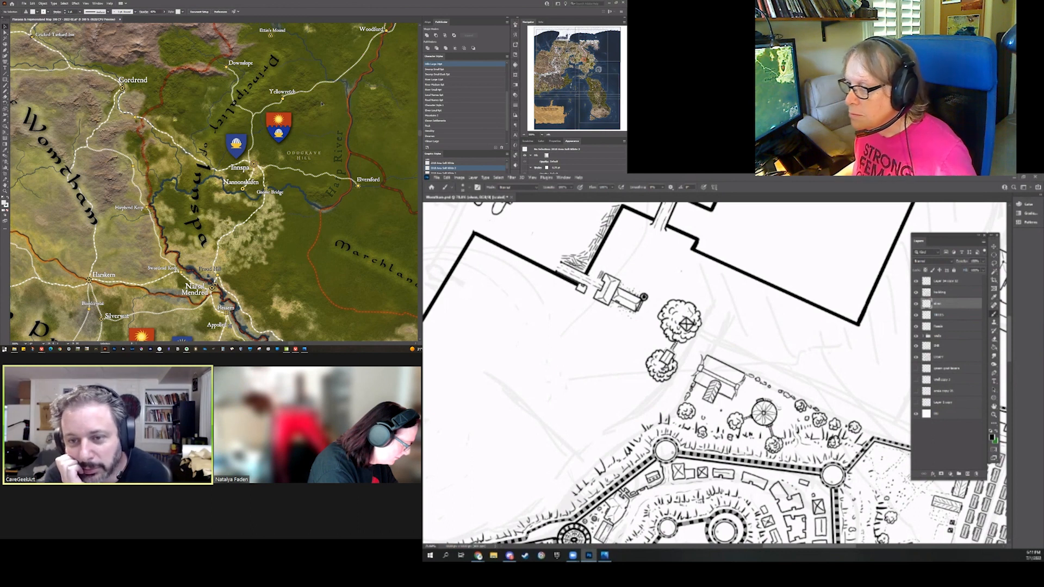
Save the regional map with the outlined Oddgrave Hill label
click(24, 4)
key(Escape)
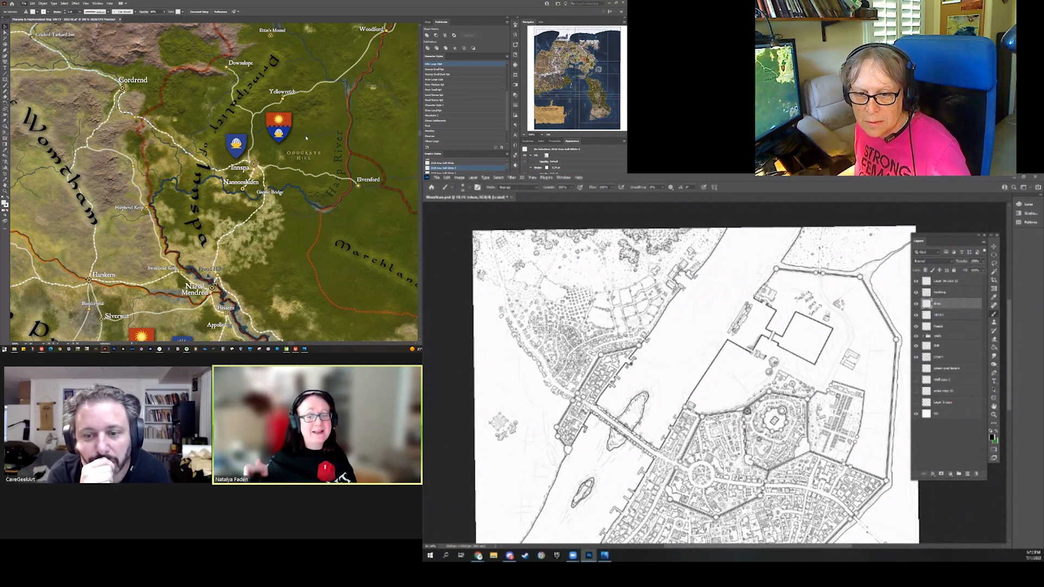
key(ctrl+s)
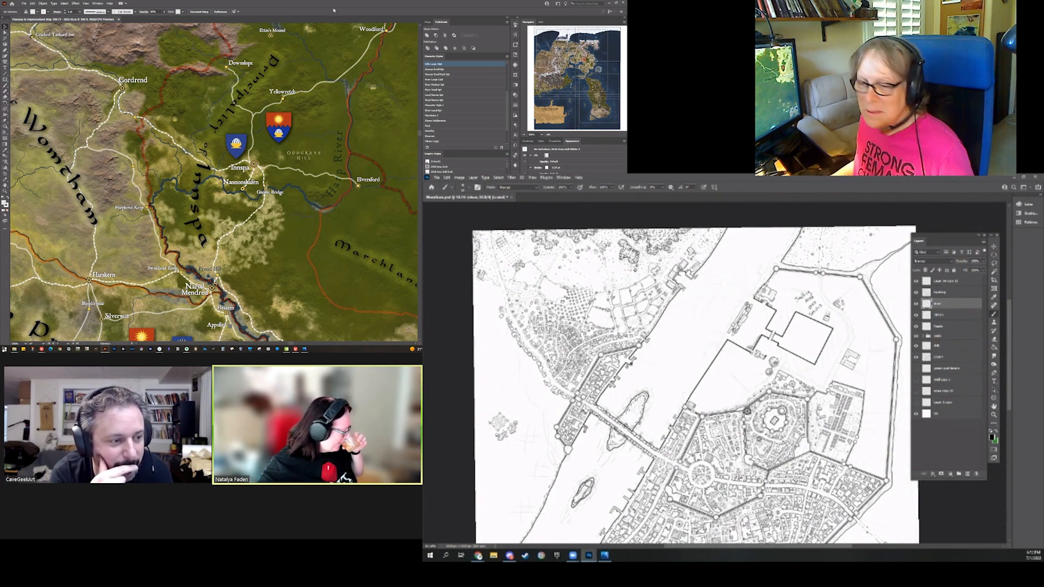
Add a Sharpwall settlement label at the road marker east of Uskedge, using a smaller settlement character style
drag(323, 176, 171, 213)
drag(251, 120, 152, 256)
drag(255, 158, 197, 267)
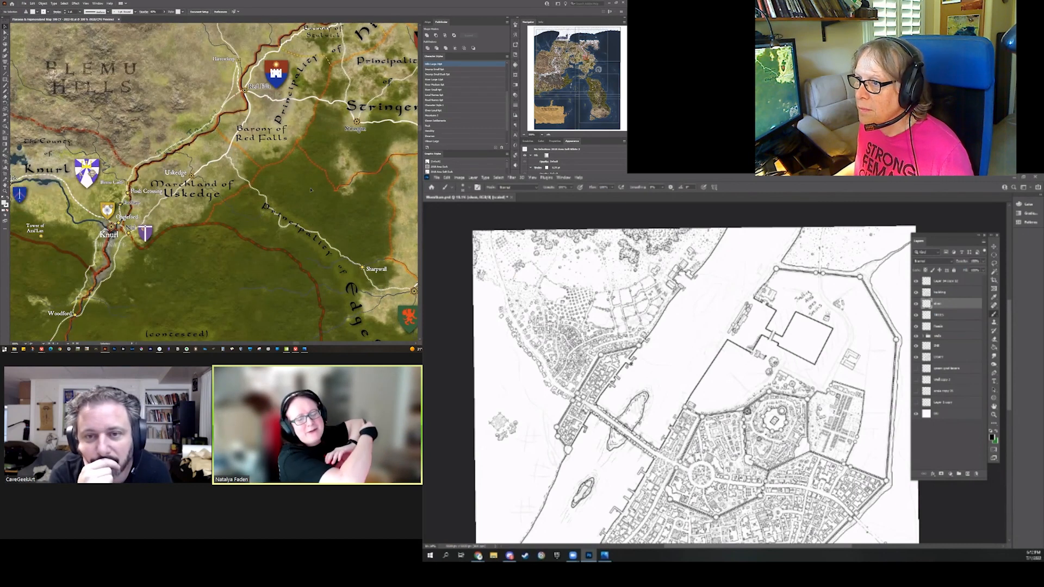
drag(312, 190, 244, 231)
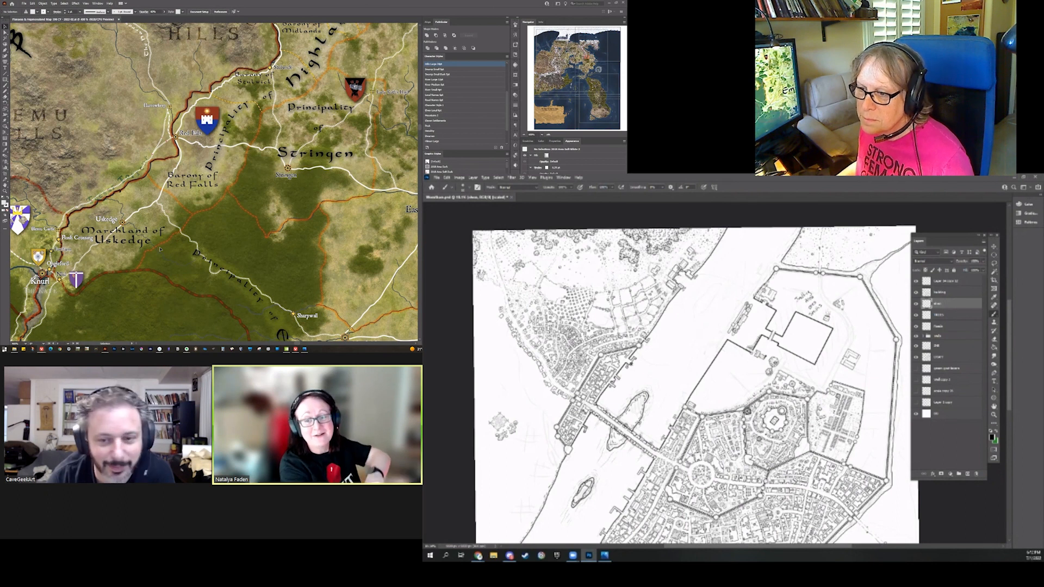
scroll(160, 249, up, 1)
drag(165, 245, 225, 223)
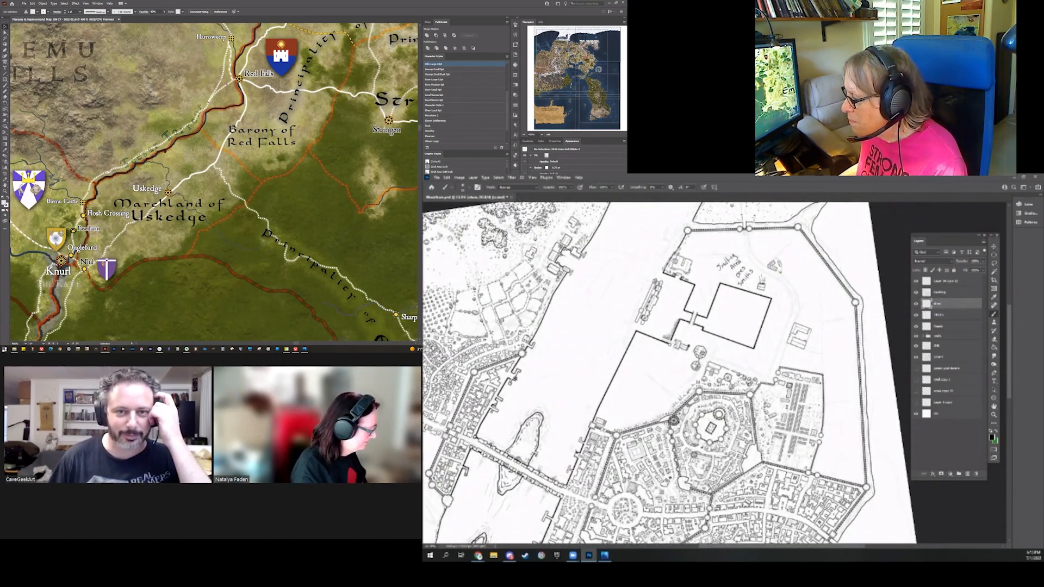
click(168, 192)
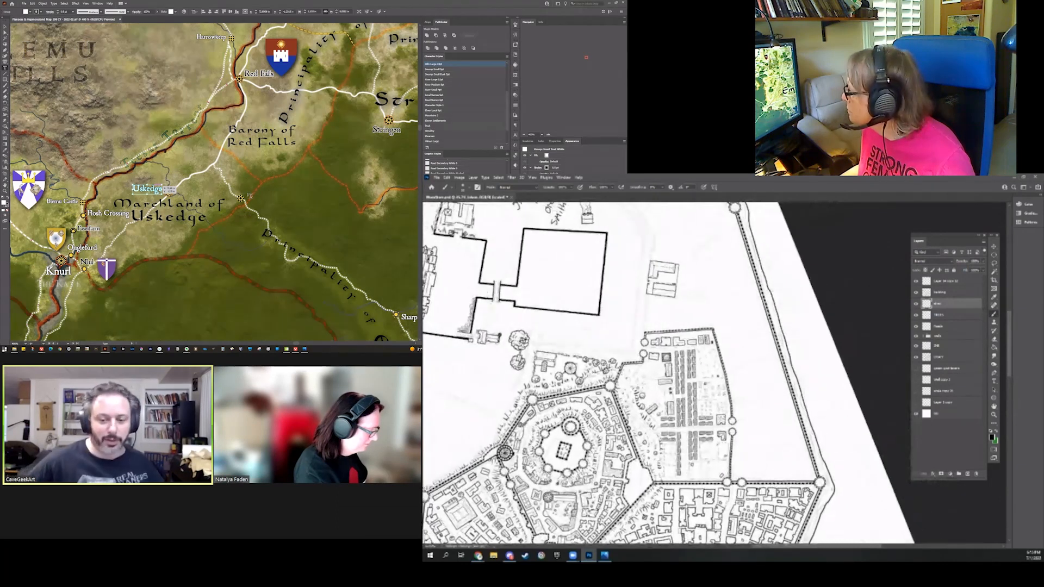
click(218, 192)
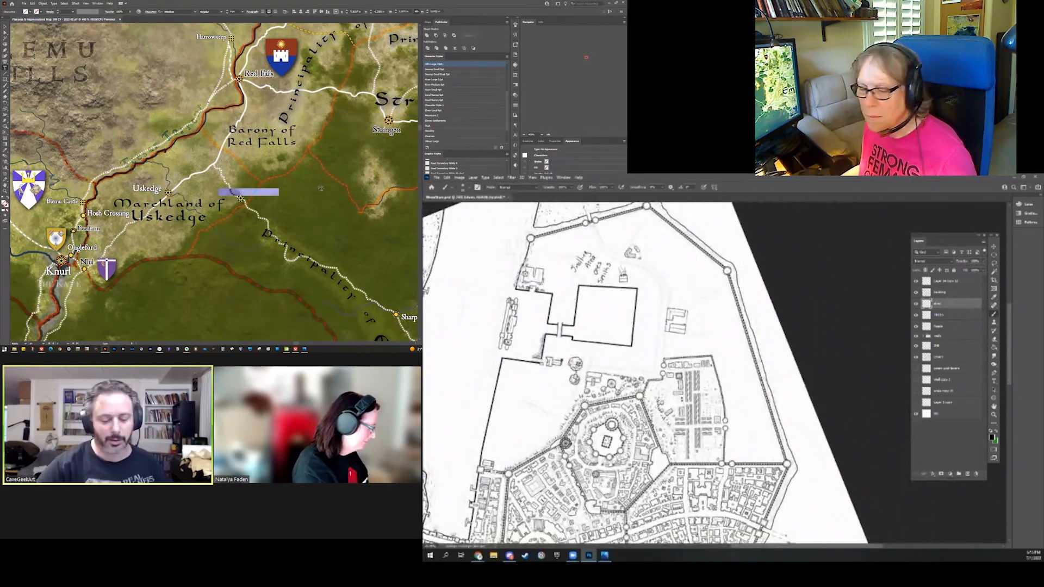
key(BackSpace)
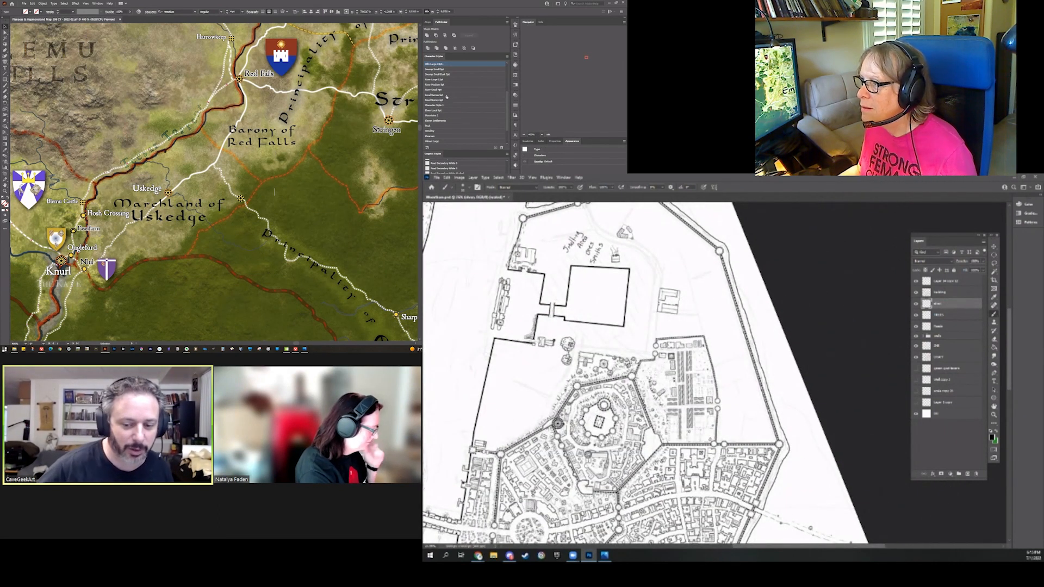
scroll(448, 97, up, 4)
click(434, 104)
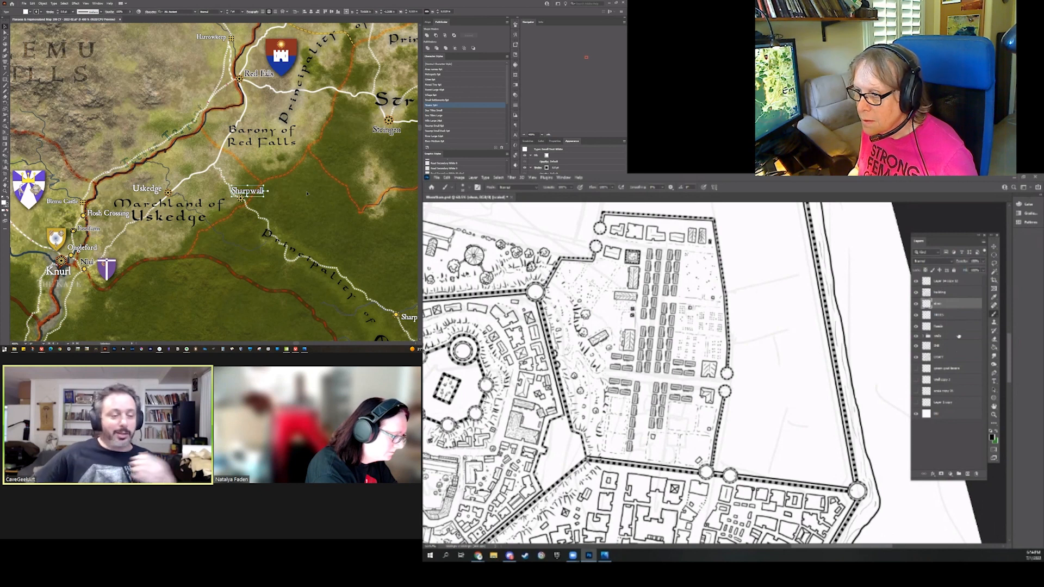
Select the faint sketch layer on the city map, and position the Sharpwall label just above its road marker on the regional map
click(960, 357)
click(308, 193)
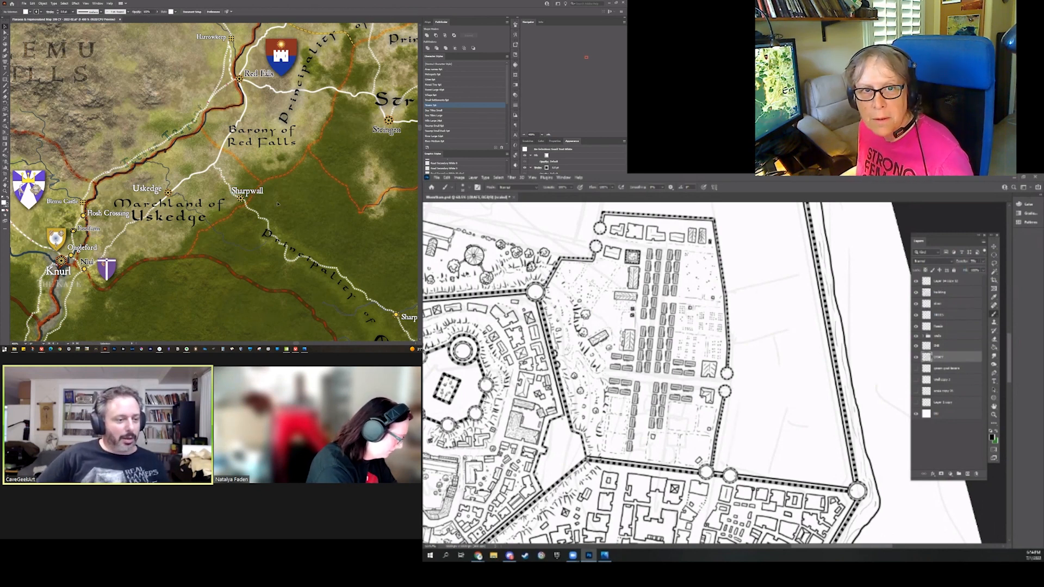
drag(250, 192, 272, 191)
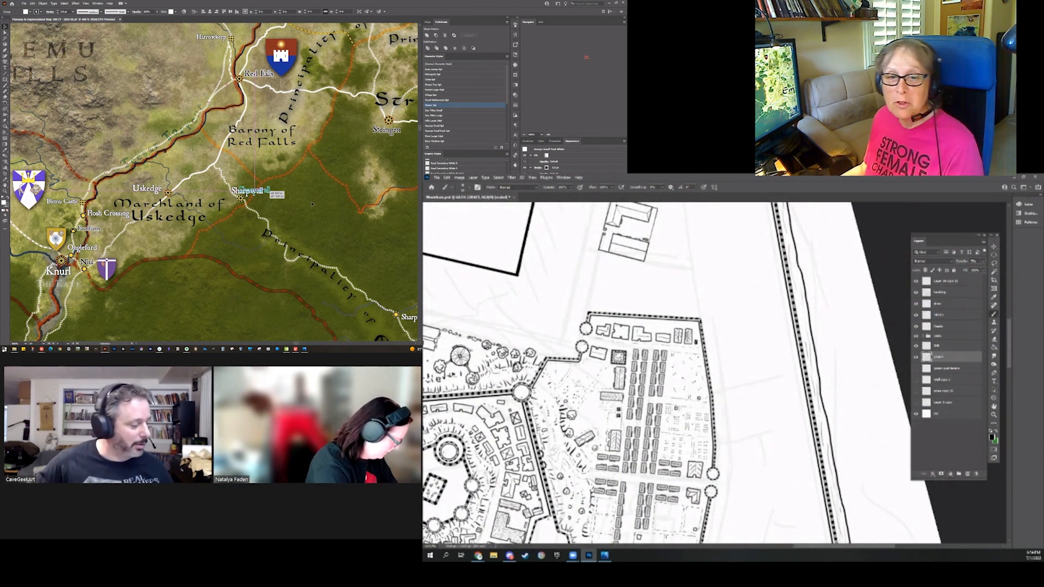
click(315, 203)
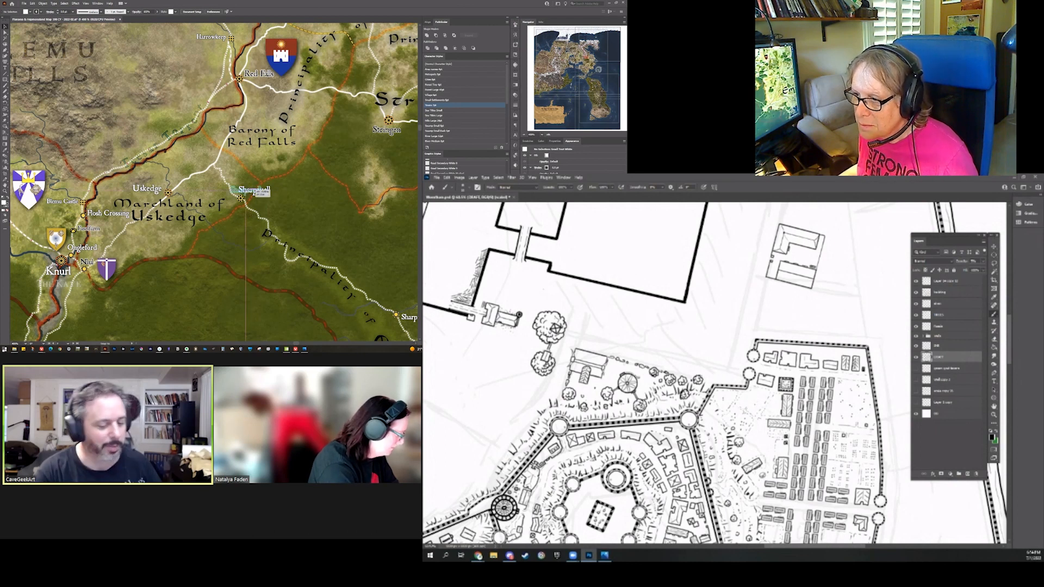
click(249, 192)
click(306, 203)
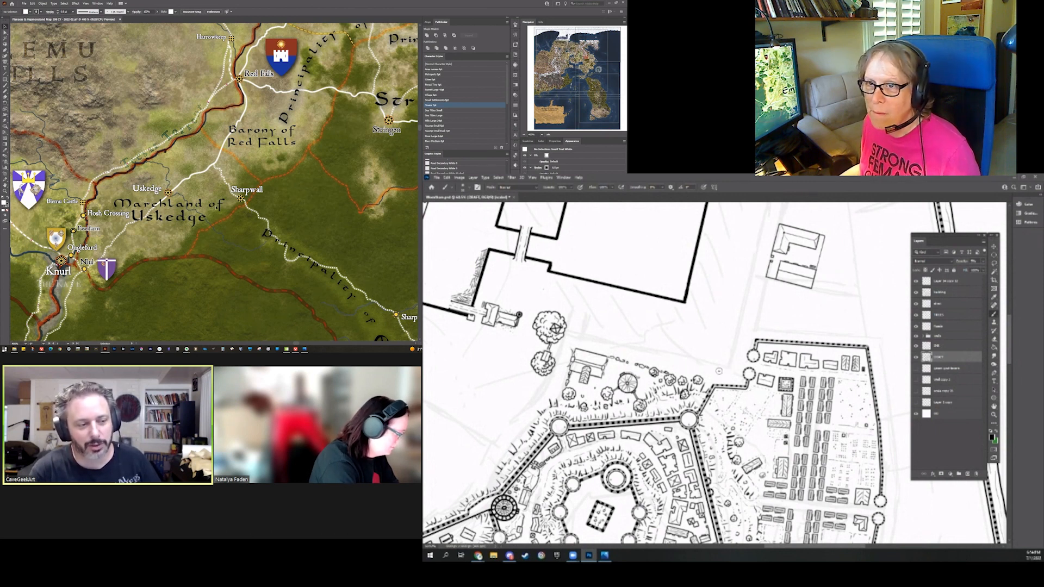
click(24, 4)
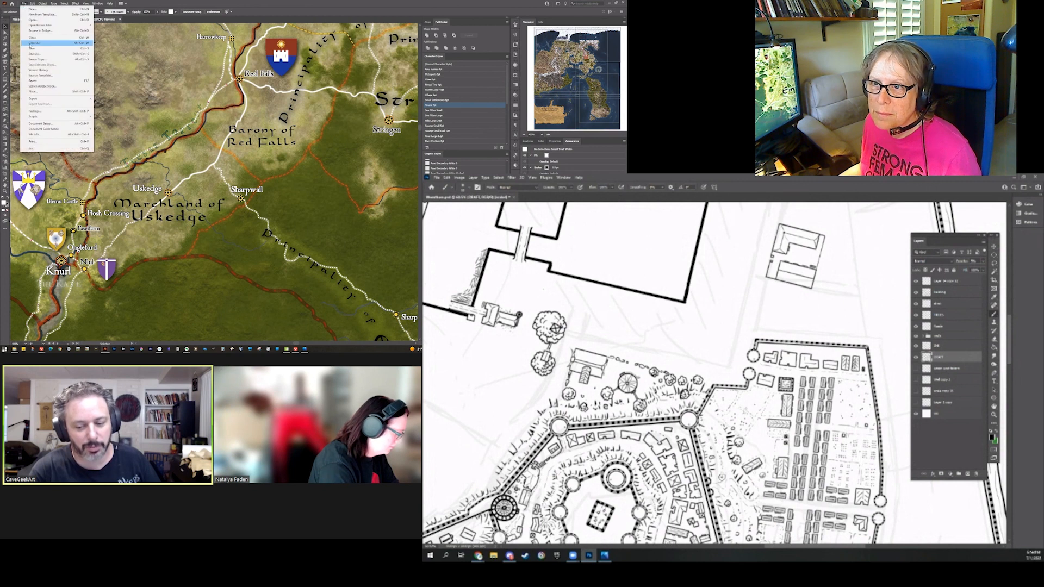
key(Escape)
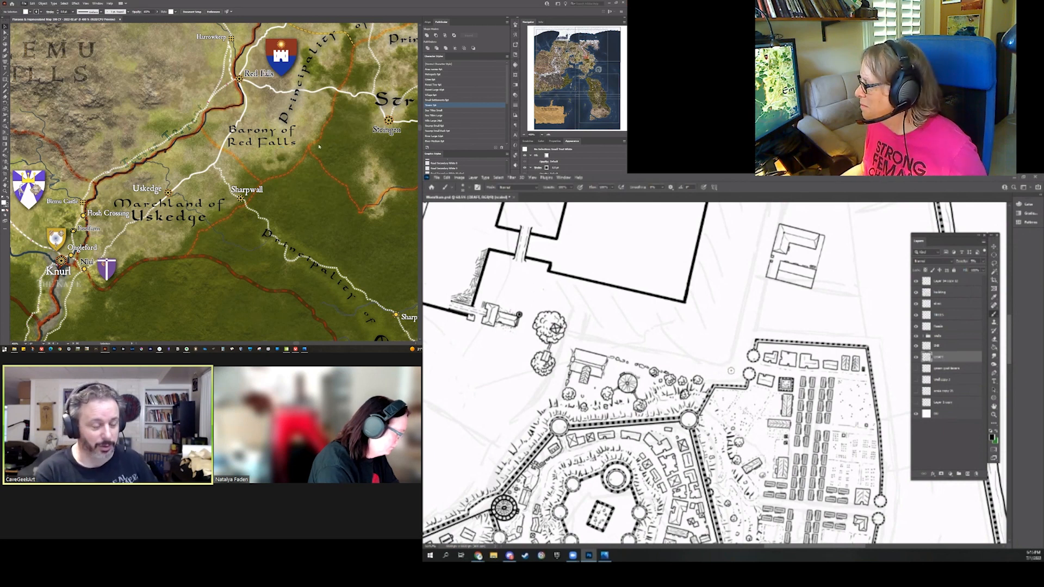
Review the castle, its inner walls and the western riverside district of the city map, and save the file
scroll(731, 370, right, 3)
scroll(715, 375, down, 5)
scroll(715, 375, left, 5)
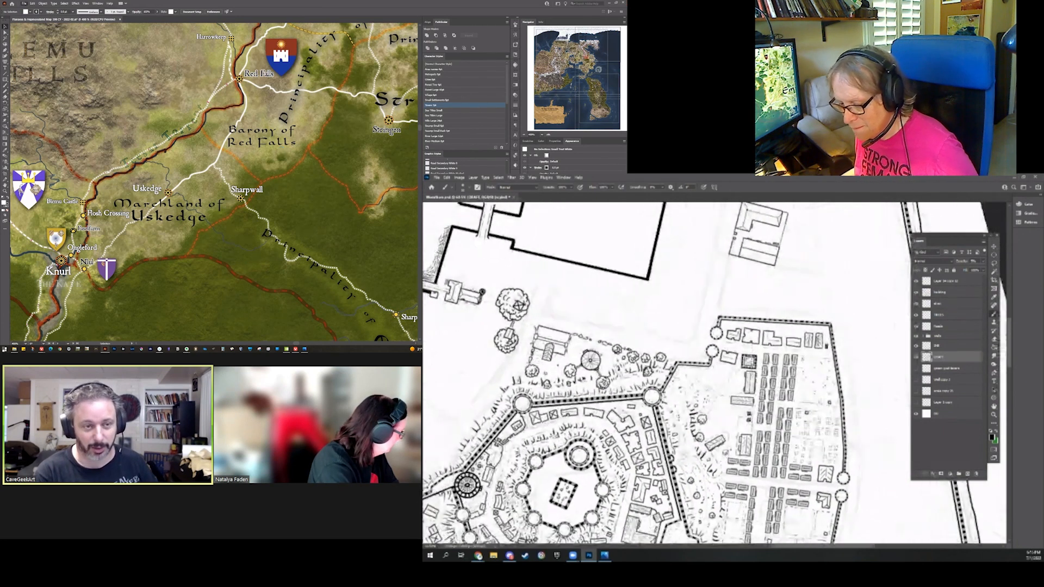
scroll(715, 375, right, 3)
scroll(715, 376, left, 8)
scroll(715, 375, down, 3)
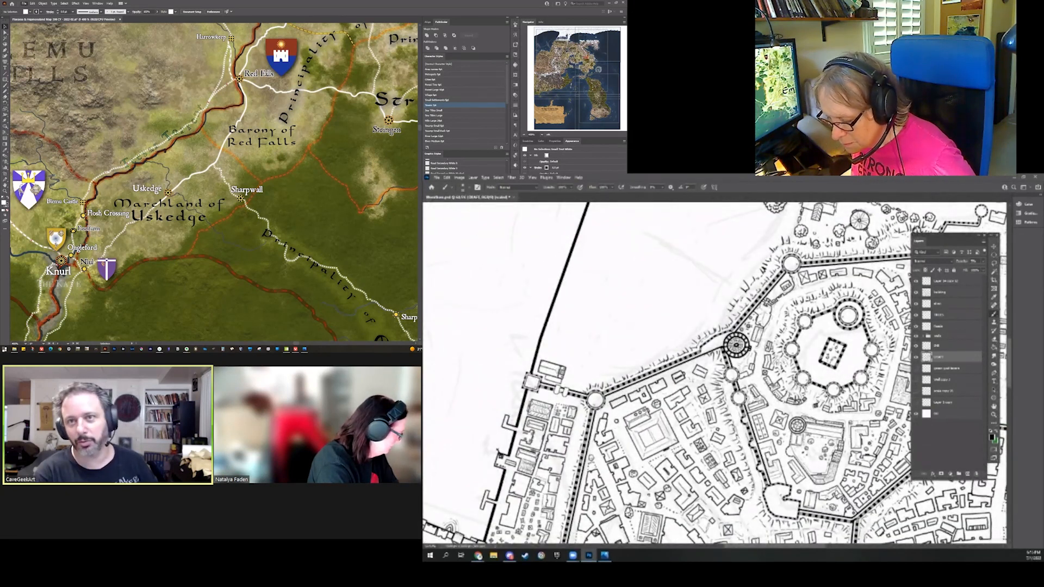
scroll(715, 375, right, 3)
scroll(715, 375, left, 8)
scroll(715, 375, right, 3)
key(ctrl+s)
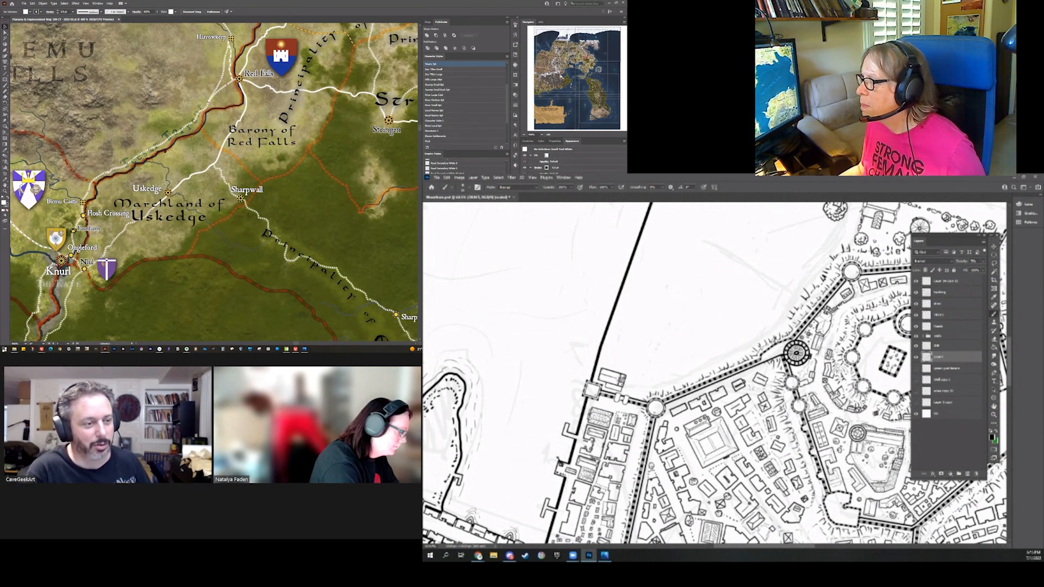
Place a copy of the small site marker symbol on the regional map, inside Axe Wood beside the river
click(567, 70)
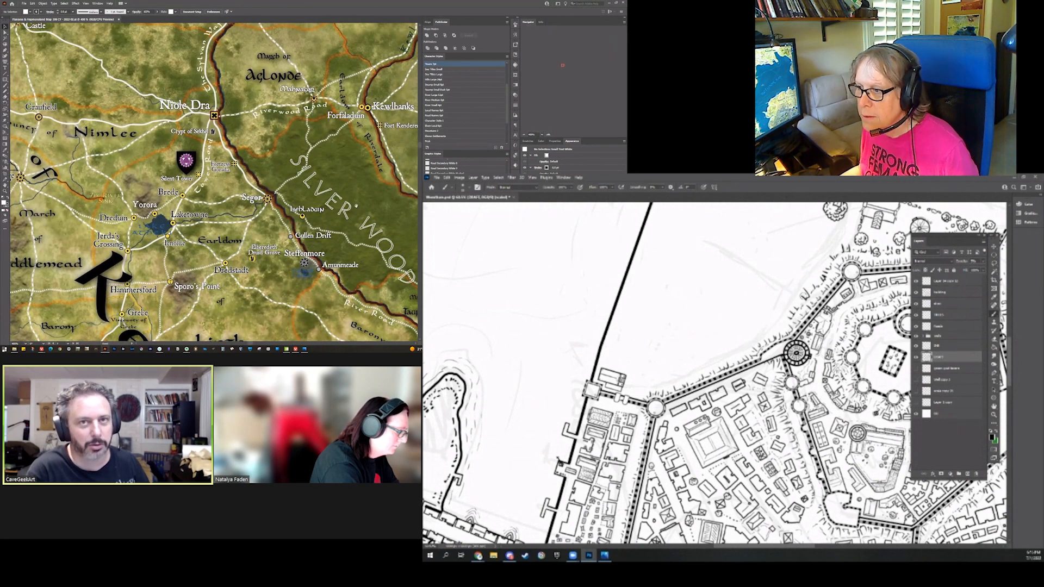
drag(817, 265, 747, 342)
scroll(214, 183, up, 8)
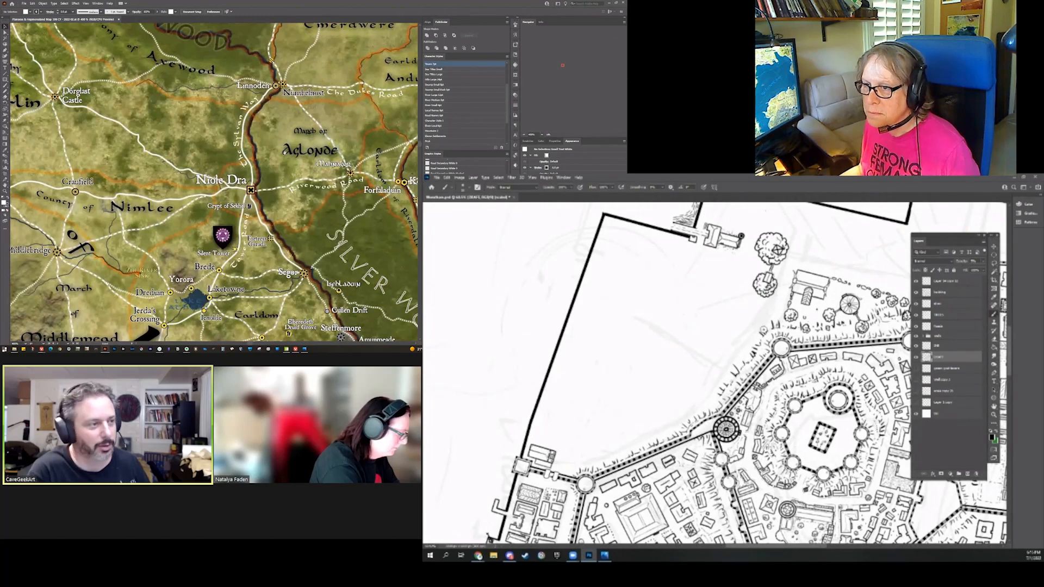
scroll(214, 183, up, 3)
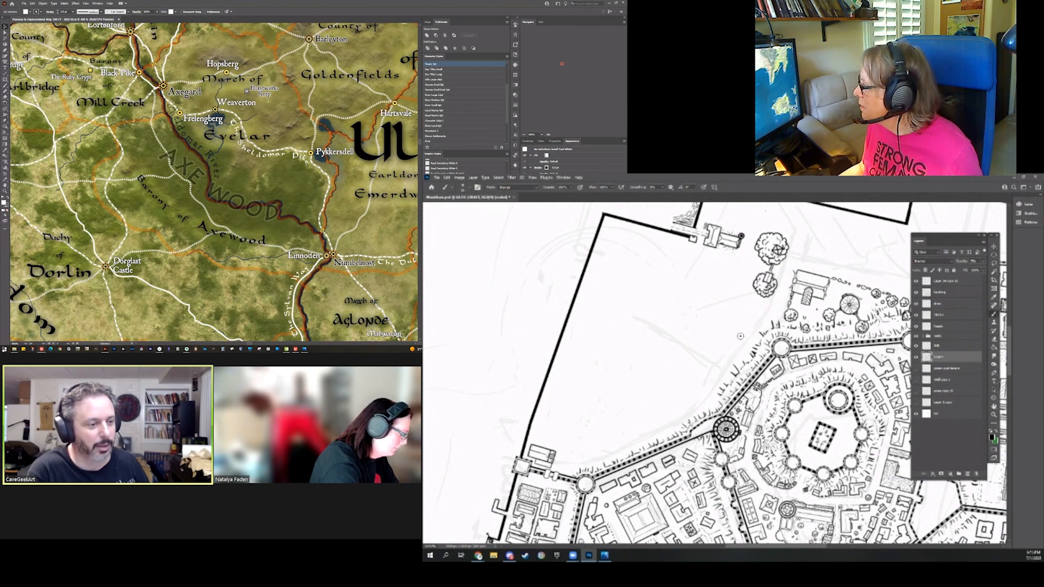
scroll(585, 415, down, 5)
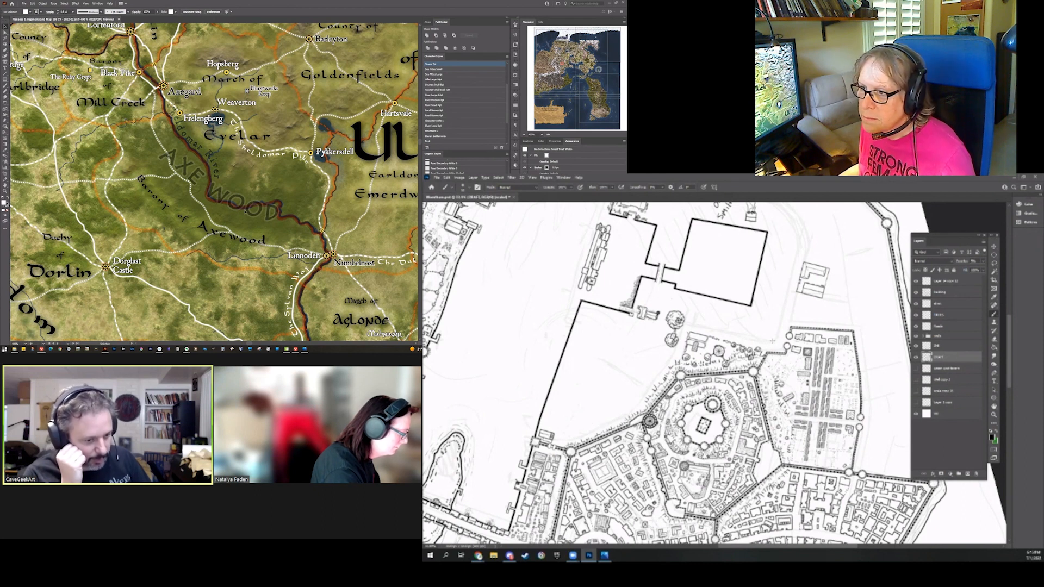
click(155, 64)
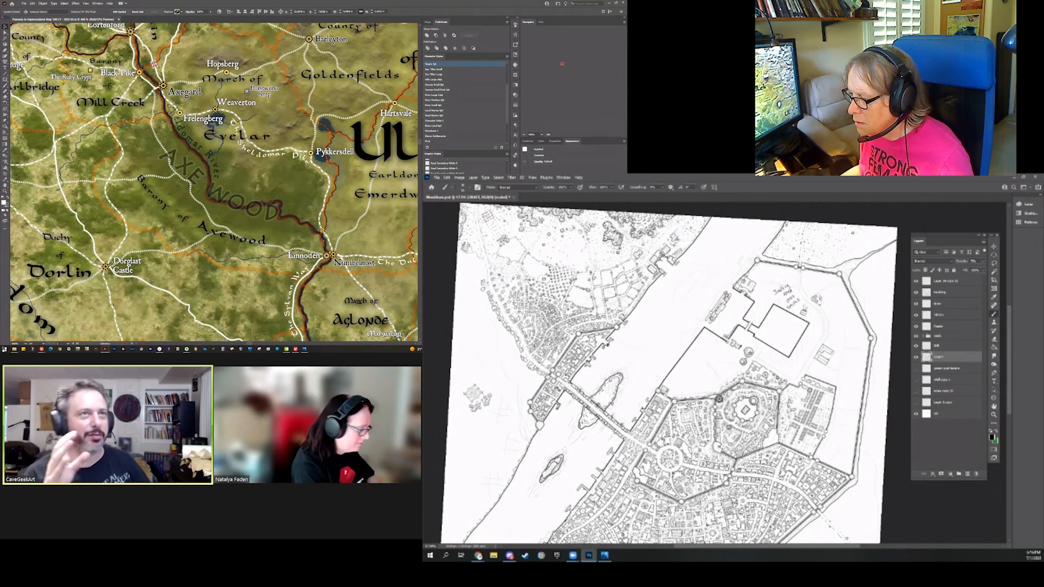
click(256, 184)
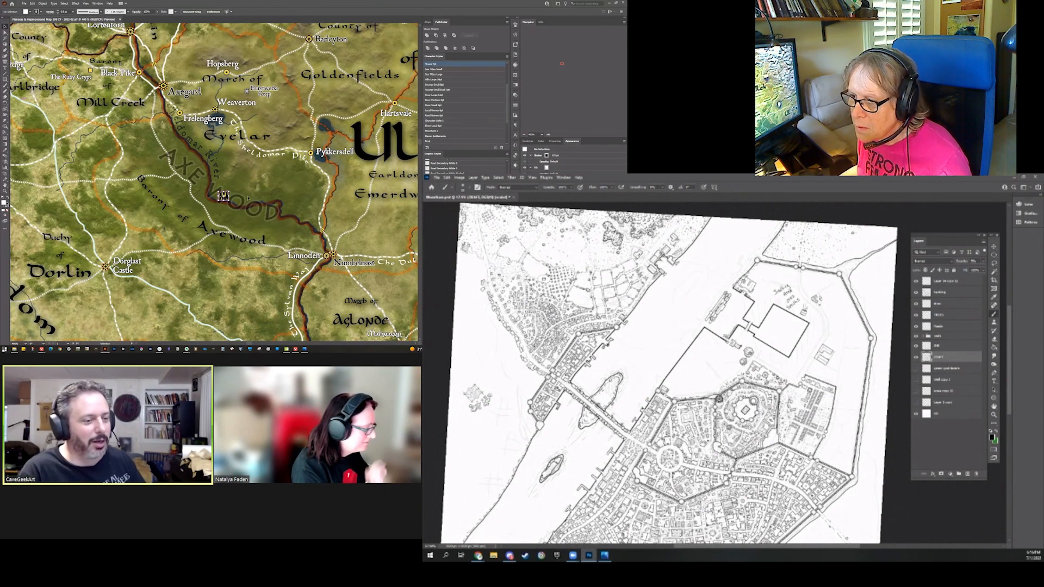
Shift the AXE WOOD forest label slightly southwest so that it clears the site marker
click(277, 219)
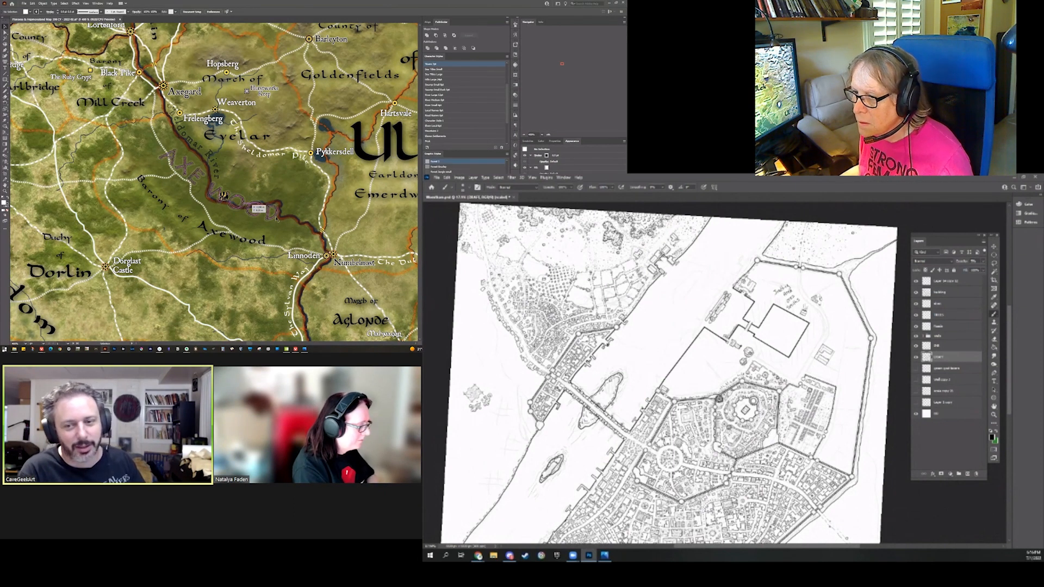
click(243, 210)
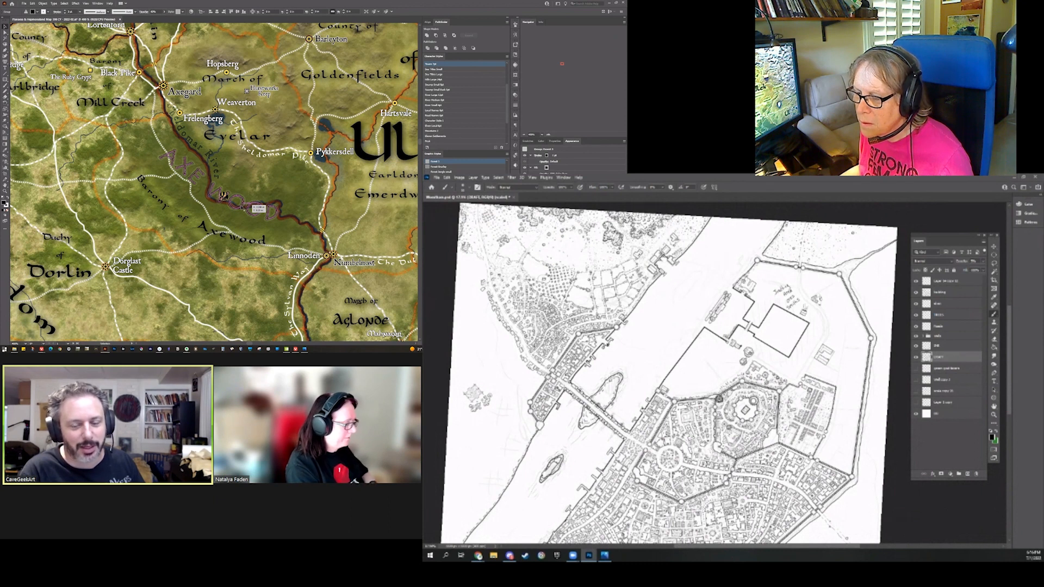
mouse_move(239, 210)
mouse_down()
mouse_move(246, 201)
mouse_move(243, 214)
mouse_up()
scroll(660, 375, up, 3)
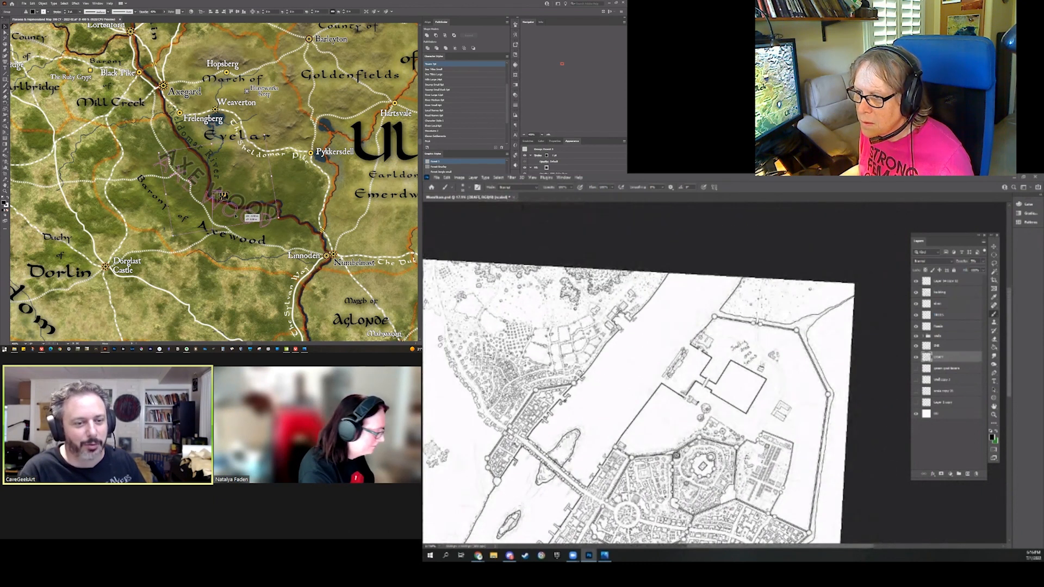
drag(297, 195, 301, 190)
click(302, 187)
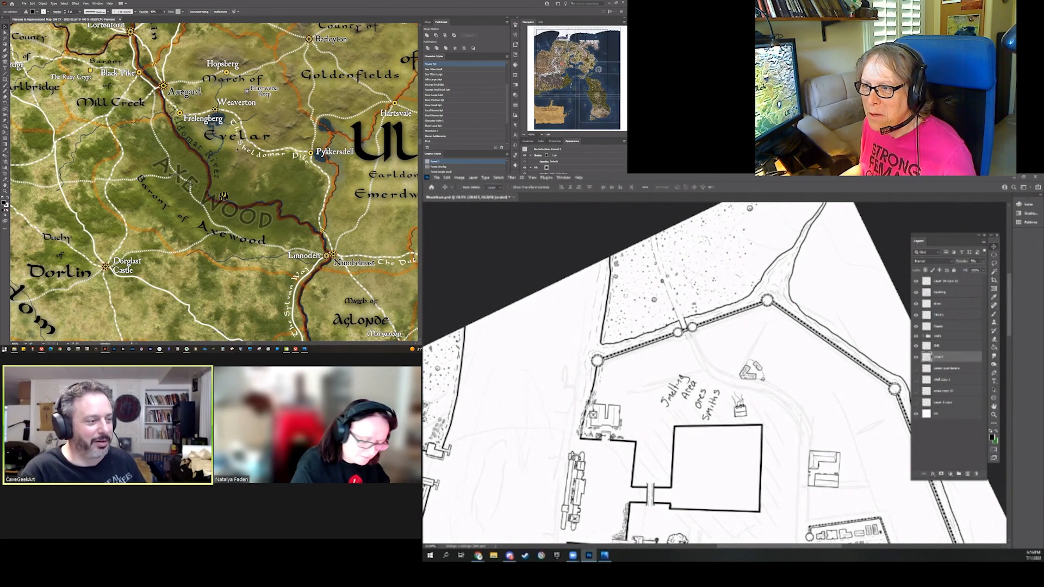
Add a text label reading "Treant Moot" at the site marker in Axe Wood
click(199, 118)
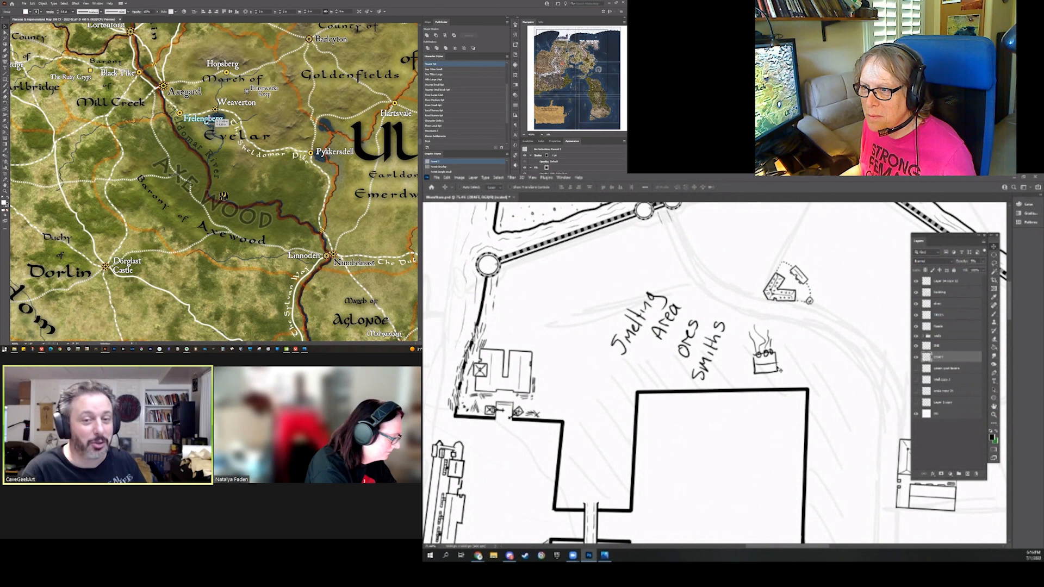
click(266, 91)
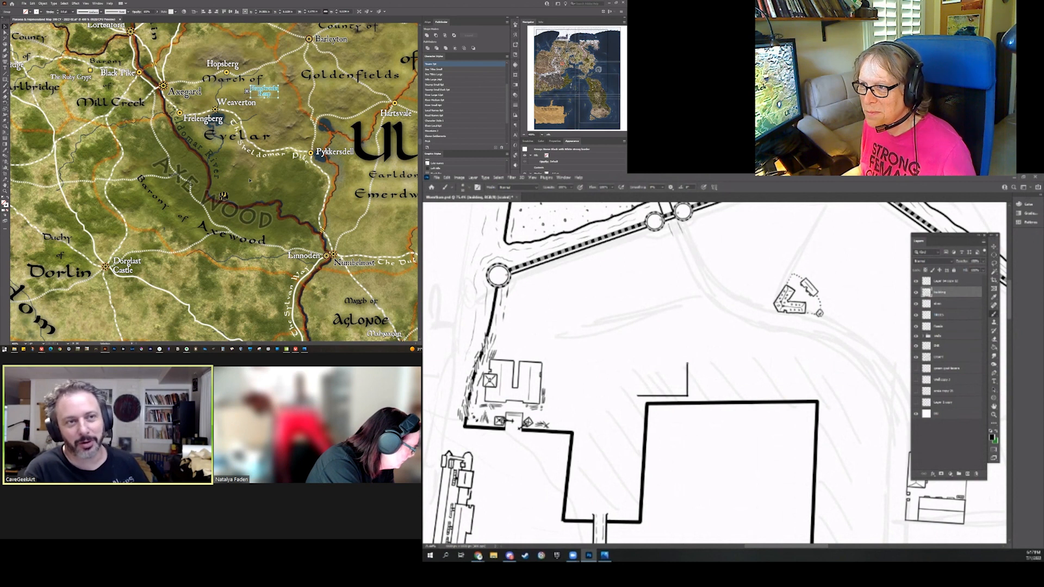
click(5, 69)
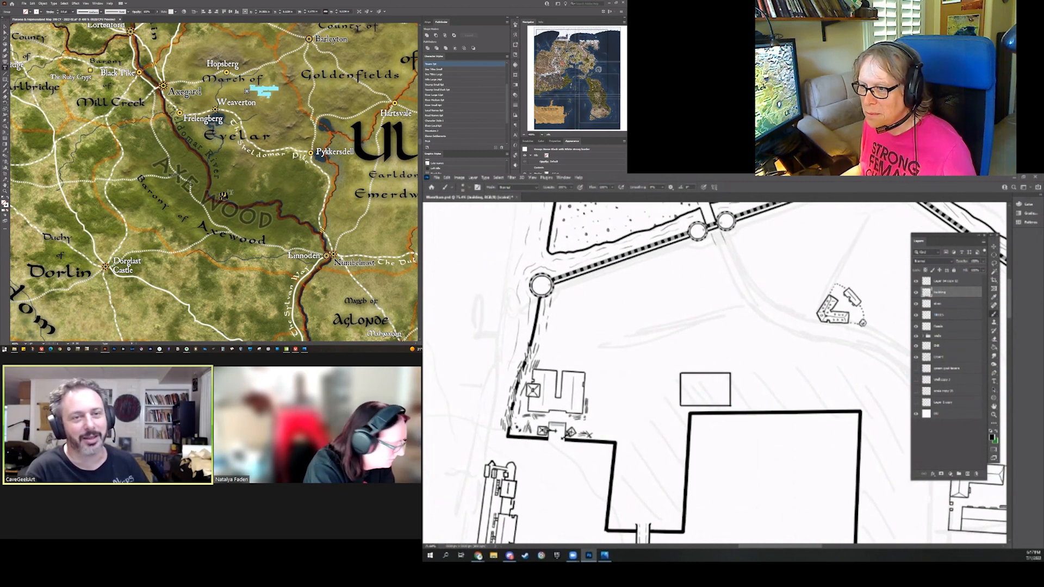
click(223, 194)
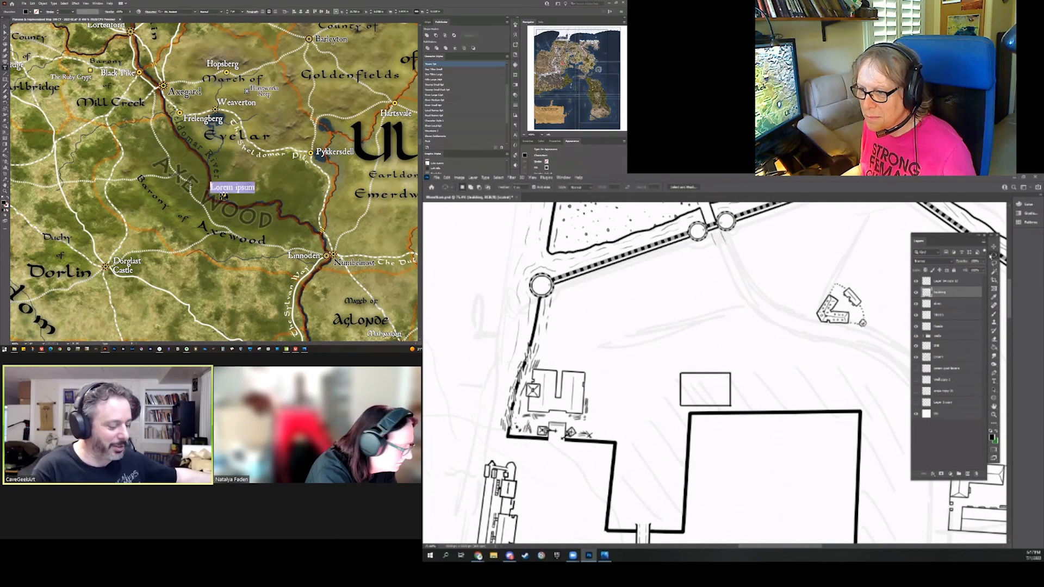
text(Treant Moot)
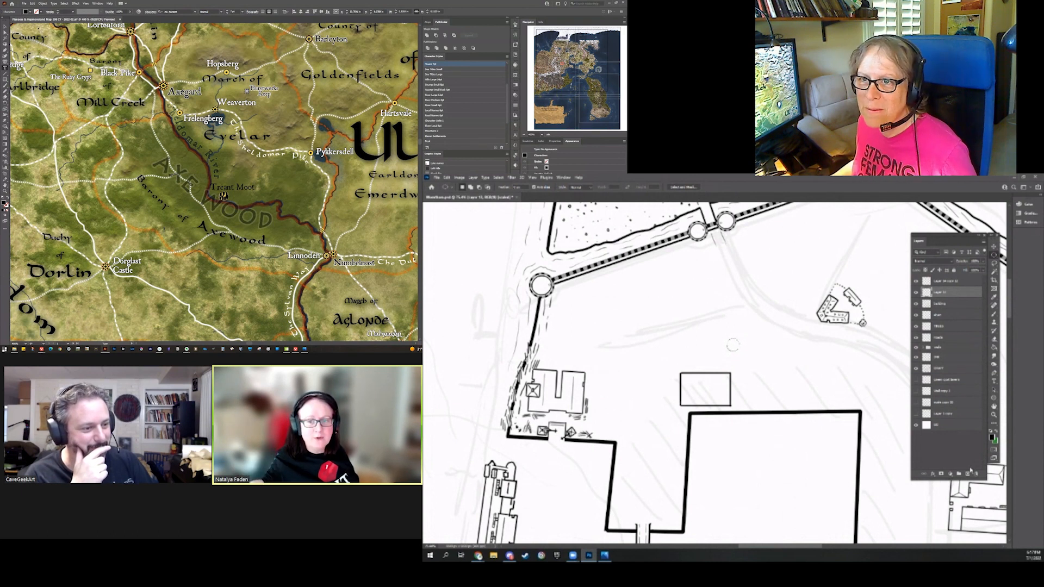
Give the Treant Moot label the small settlement character style, convert it to outlines and apply the small white text graphic style
click(6, 27)
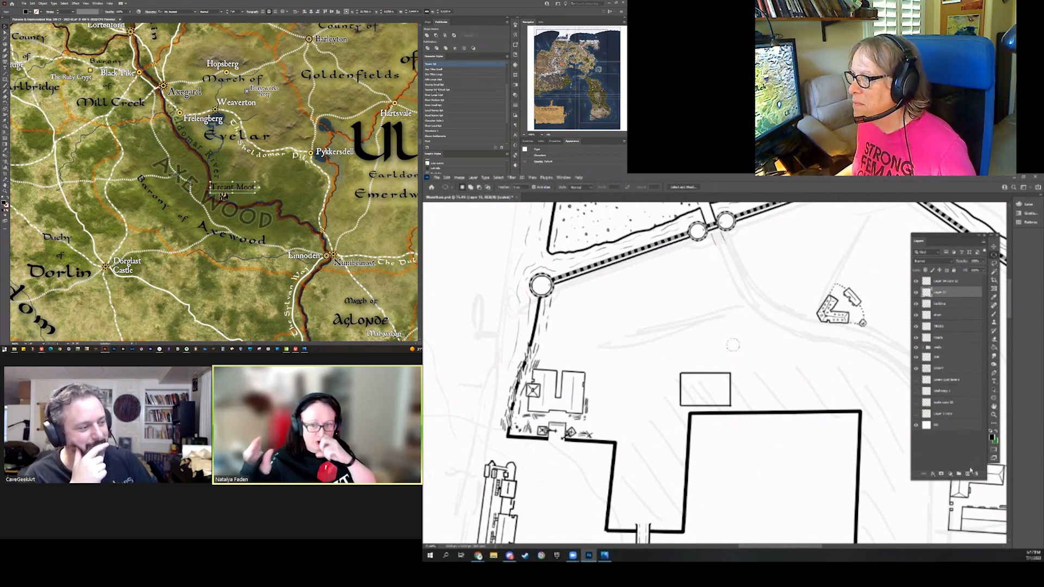
scroll(451, 120, up, 3)
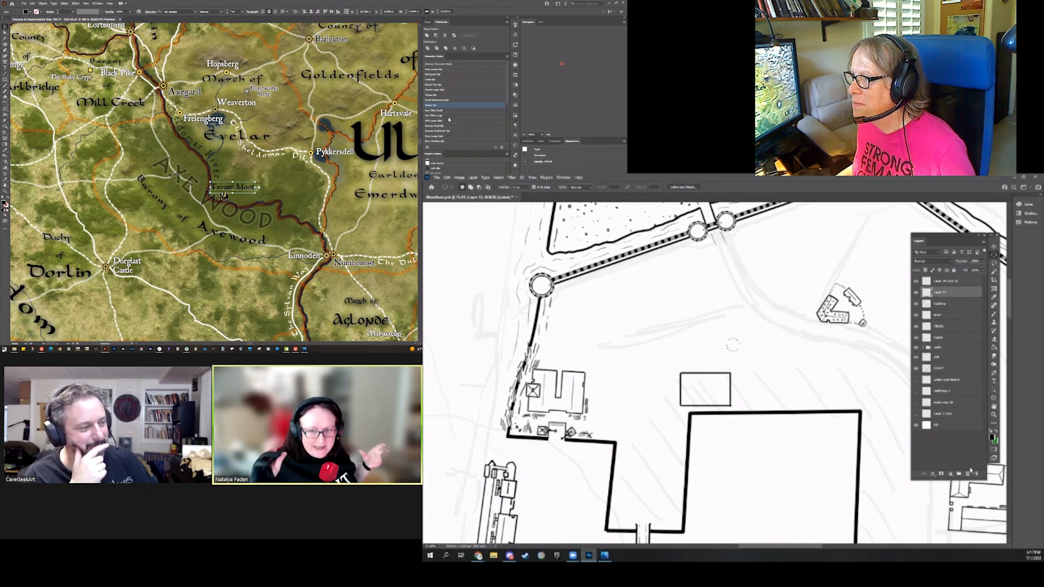
click(436, 101)
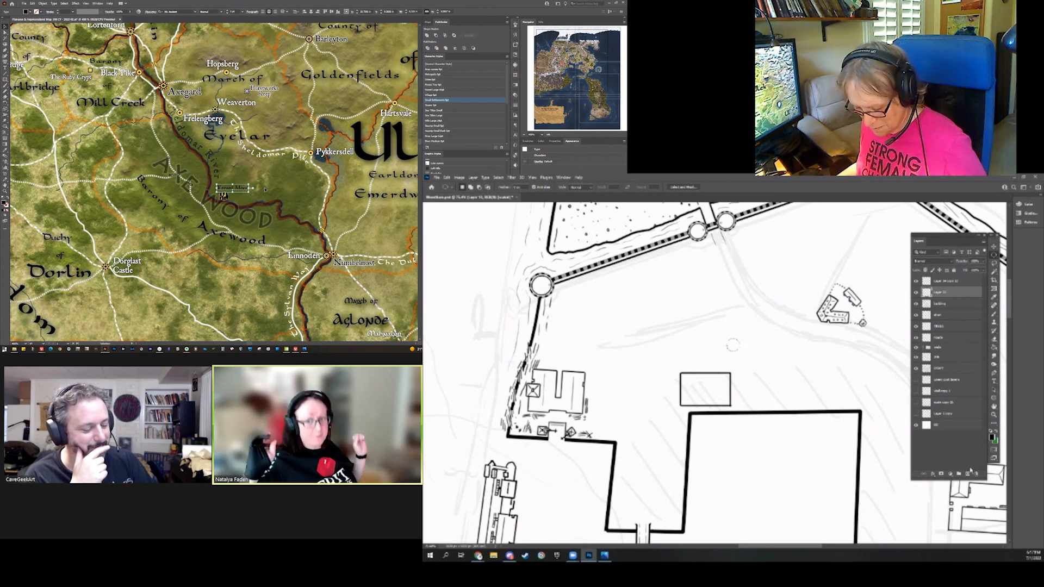
key(ctrl+shift+o)
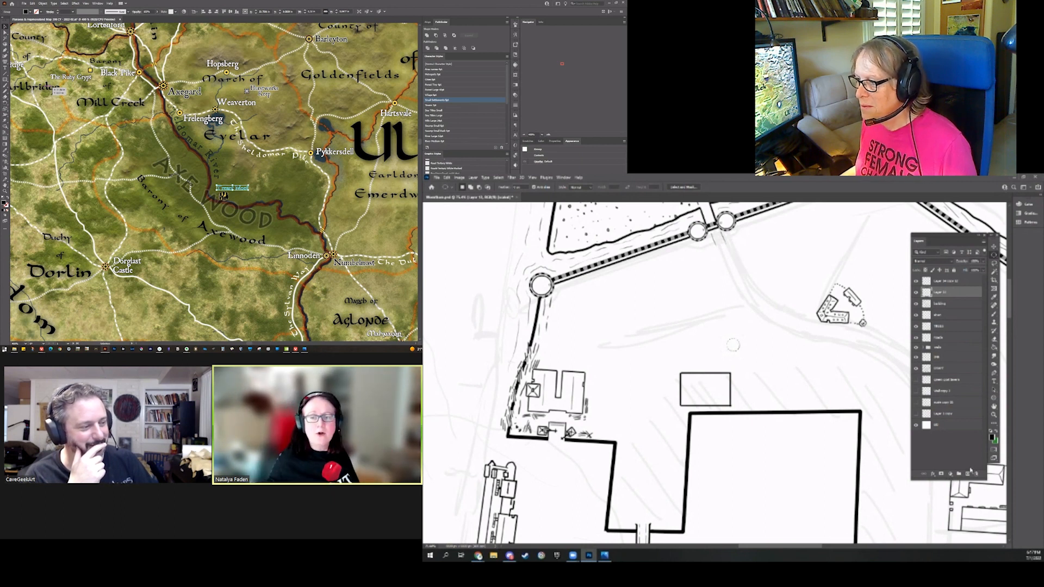
click(443, 207)
click(272, 179)
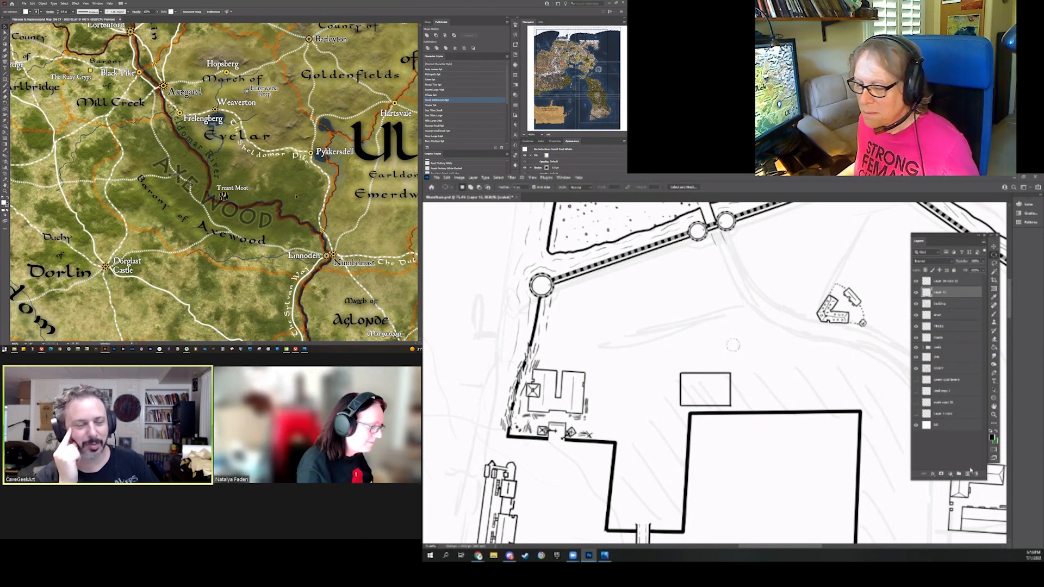
Stroke the circular selection north of the small rectangular building on the city map, and contract the selection by 10 pixels
click(446, 185)
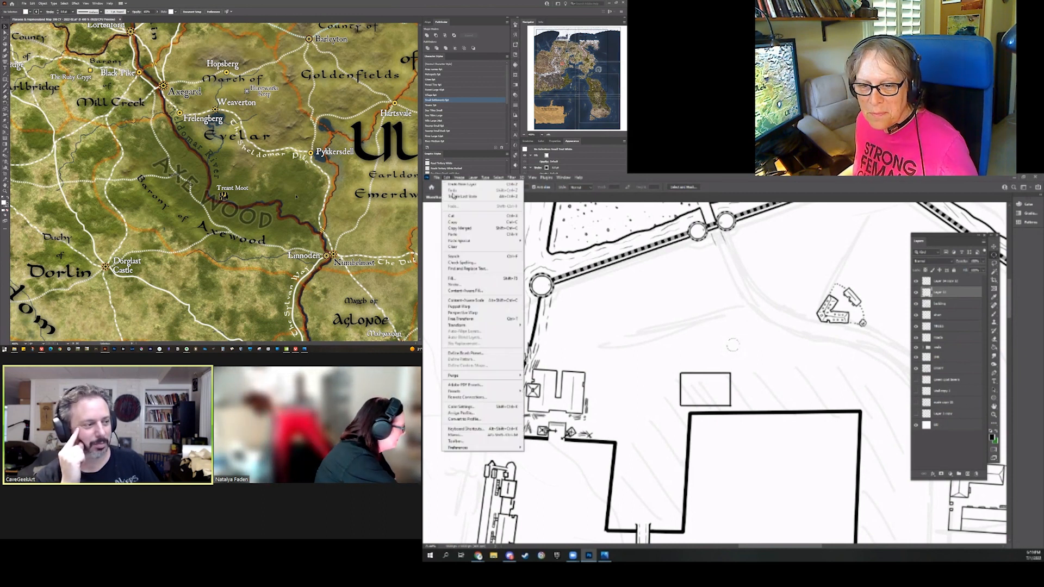
click(493, 282)
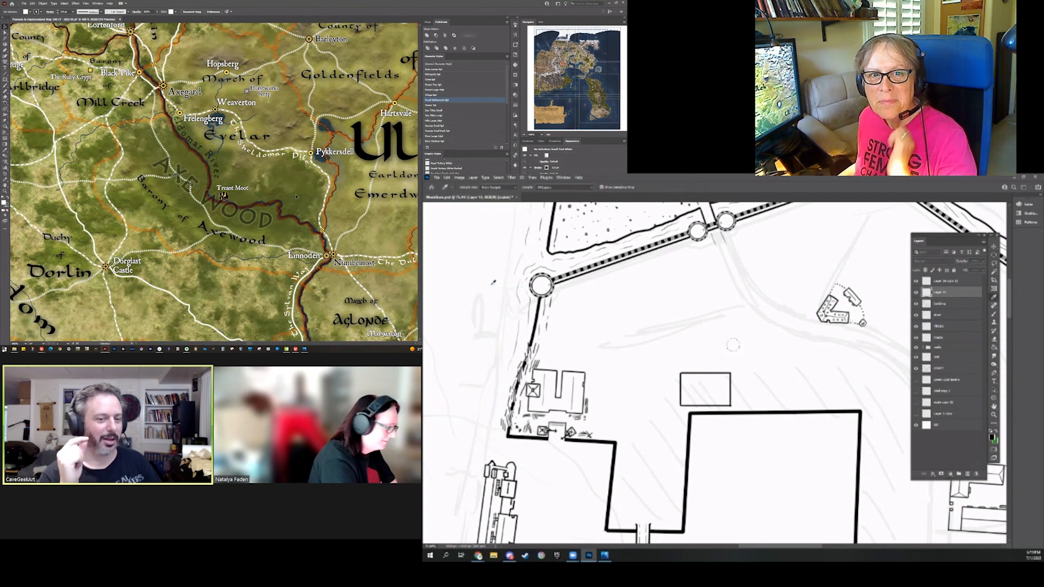
key(m)
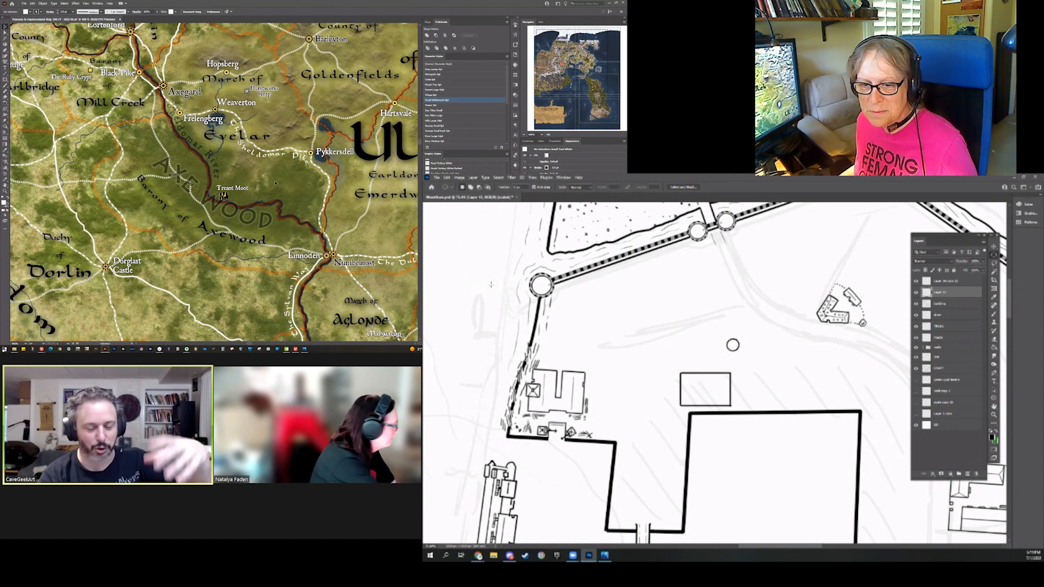
click(498, 178)
mouse_move(538, 275)
click(570, 293)
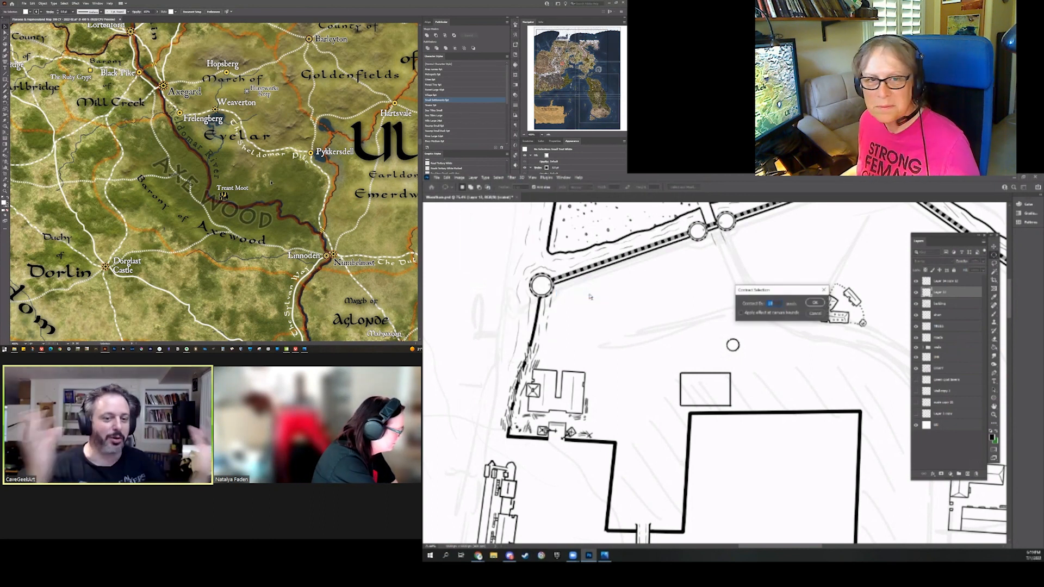
click(815, 303)
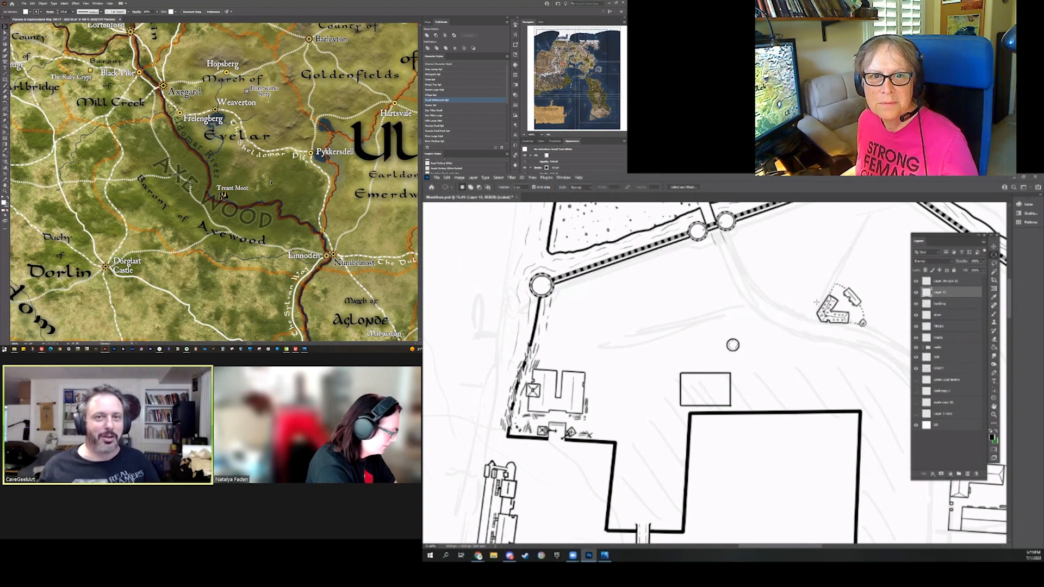
Stroke the contracted selection to form an inner ring inside the circle, and save the regional map
click(447, 178)
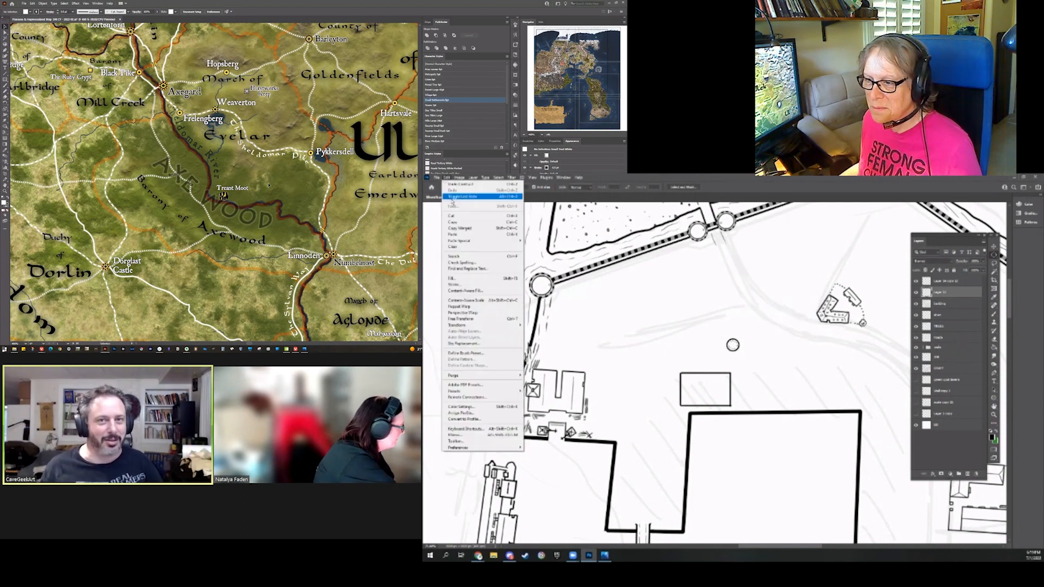
click(475, 279)
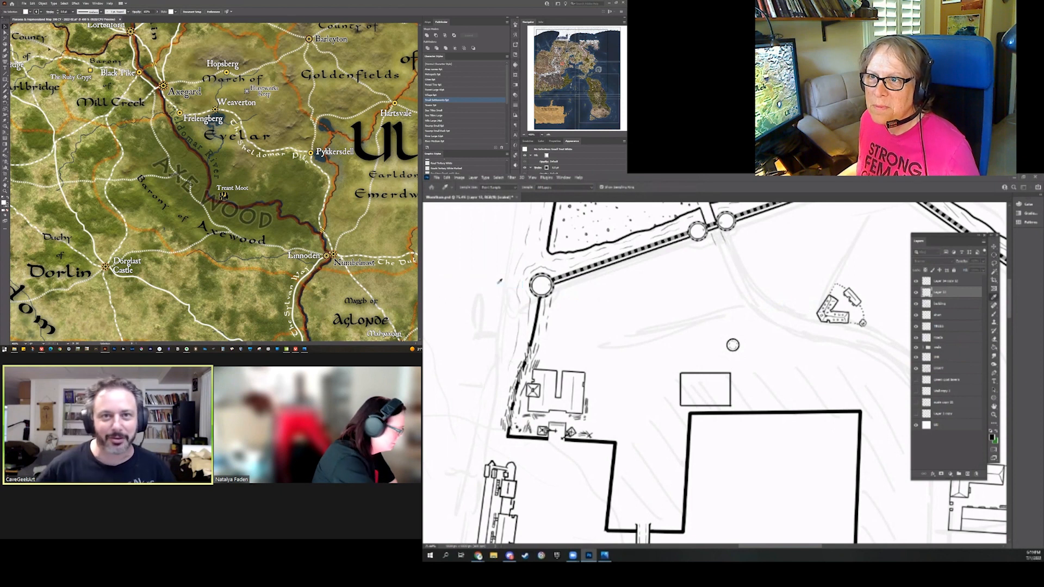
click(31, 5)
click(54, 49)
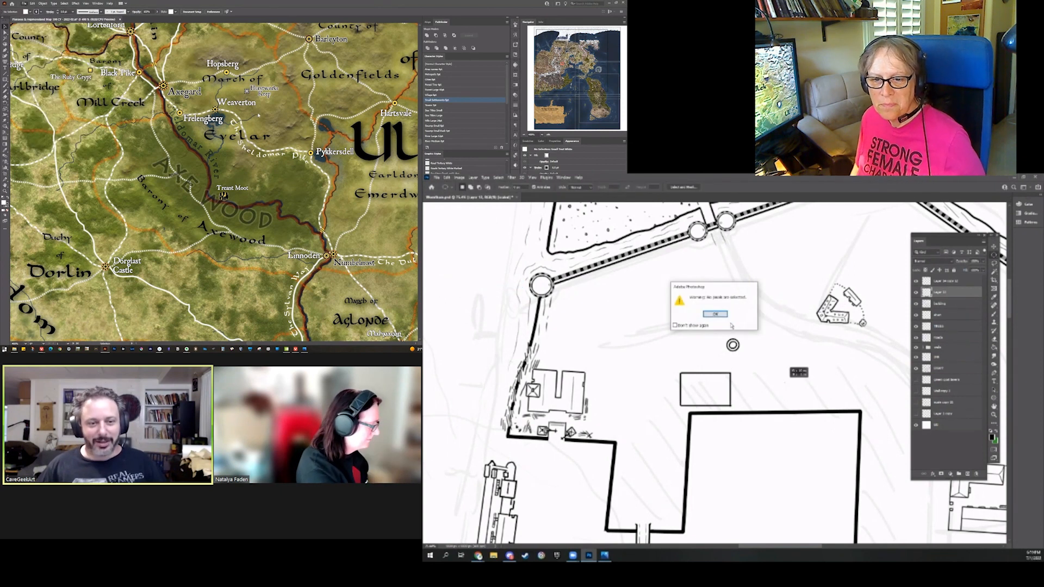
Place copies of the double ring on the city map: three along the small rectangular building's upper edge and one northeast of the original
click(723, 316)
drag(719, 358, 751, 328)
key(v)
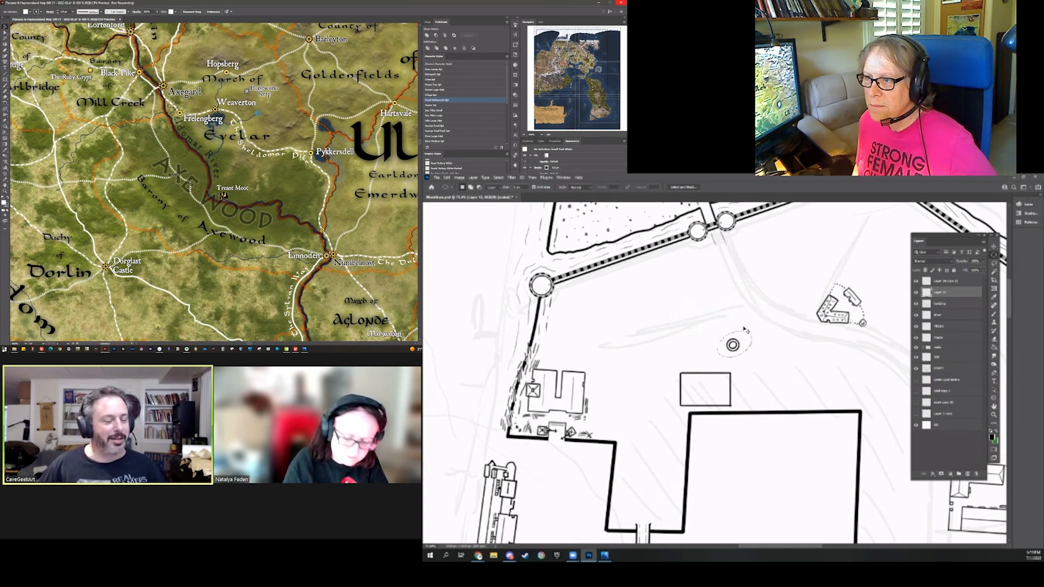
drag(759, 354, 716, 386)
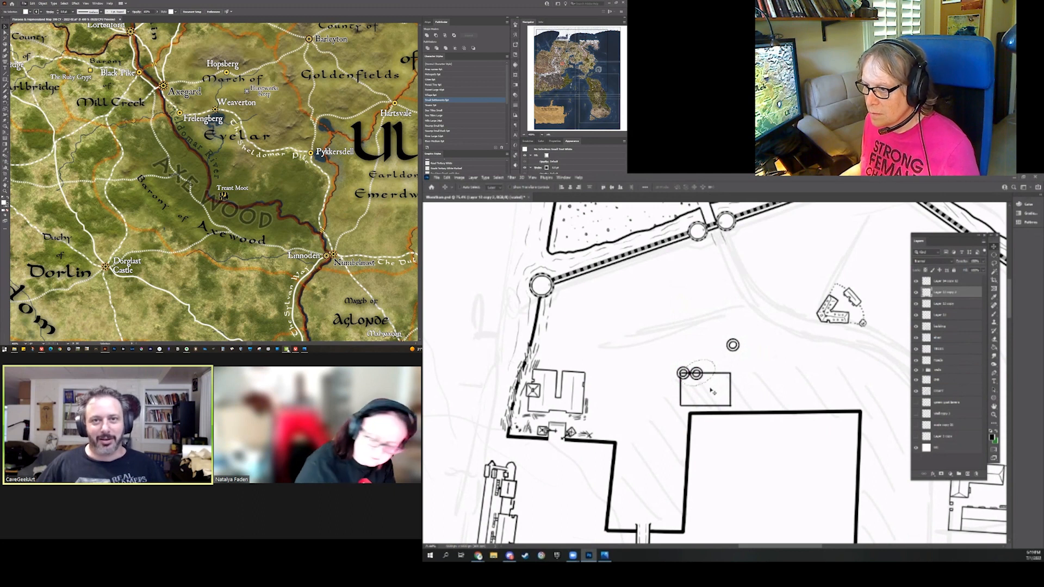
key(ctrl+d)
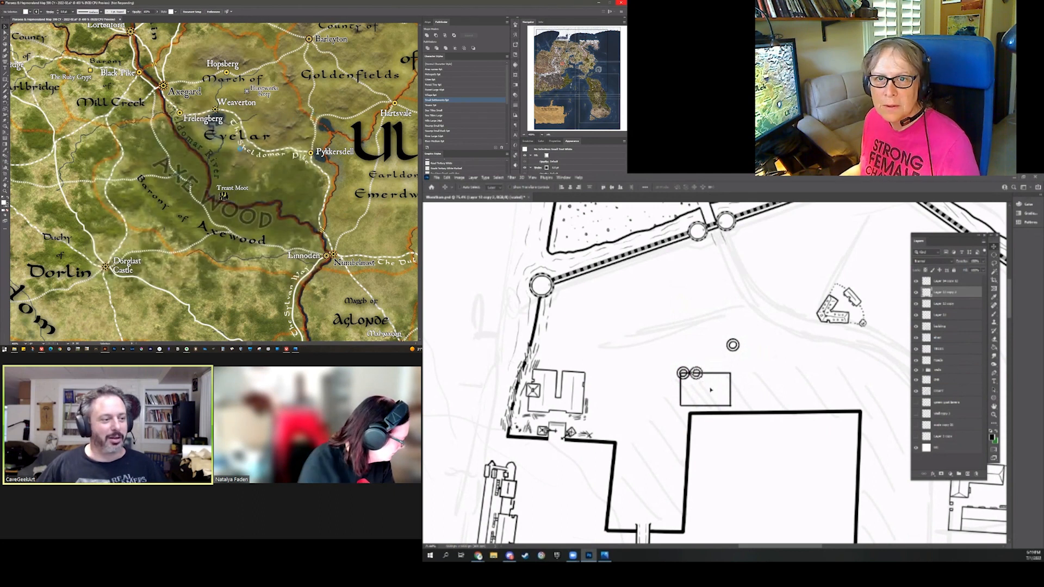
drag(710, 382, 723, 381)
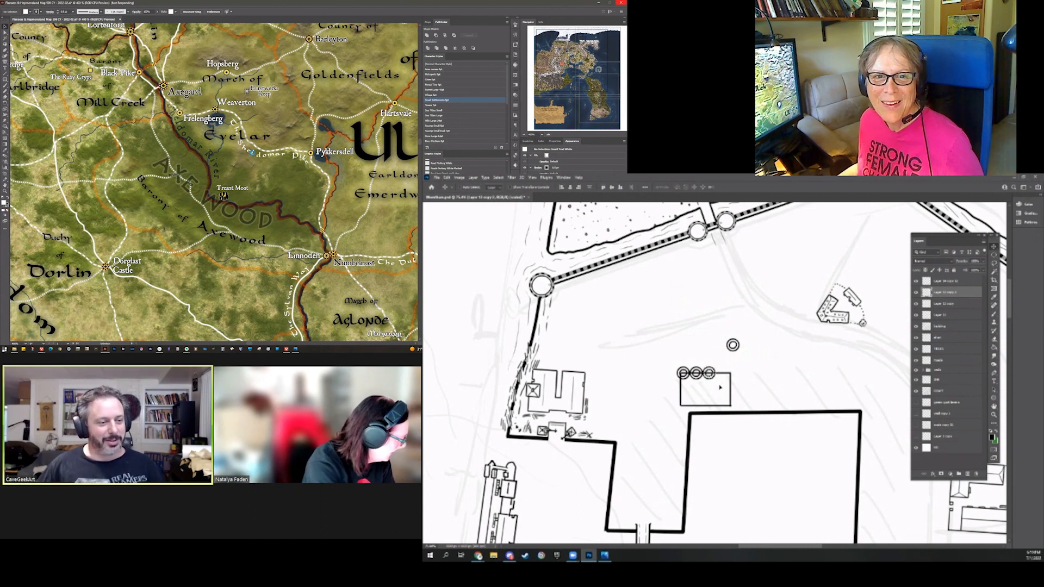
drag(743, 356, 765, 329)
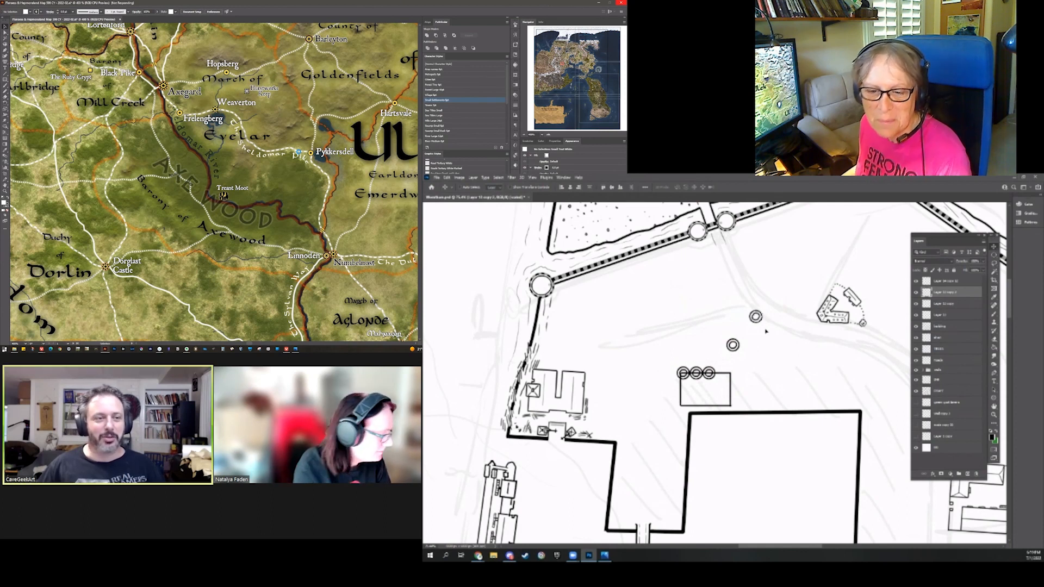
Draw a long rectangular building with a notched lower edge on the building layer, just east of the small building with the rings
click(955, 325)
key(b)
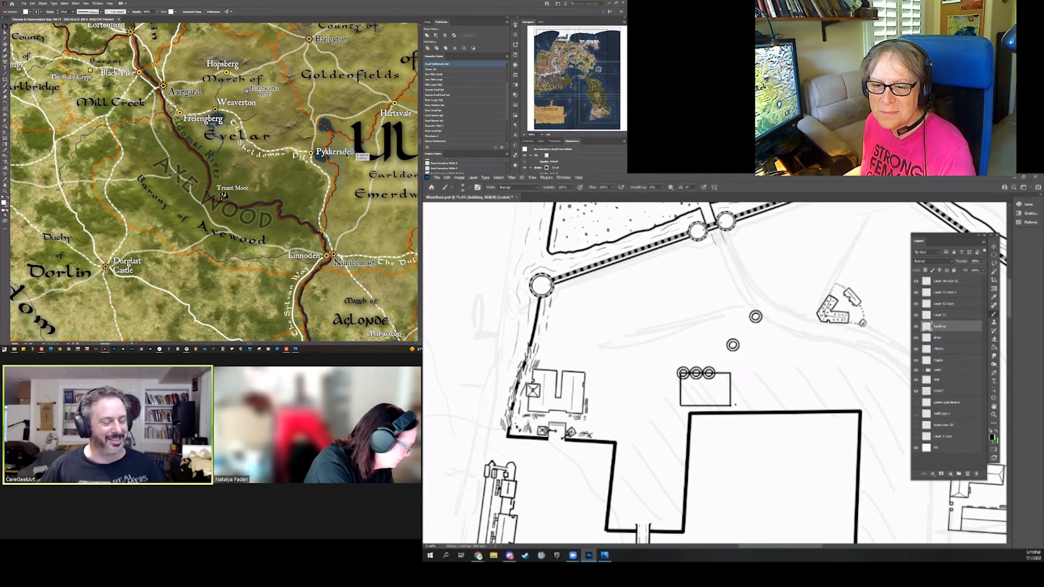
mouse_move(734, 405)
mouse_down()
mouse_move(734, 387)
mouse_move(796, 388)
mouse_up()
mouse_move(735, 406)
mouse_down()
mouse_move(796, 406)
mouse_move(796, 387)
mouse_up()
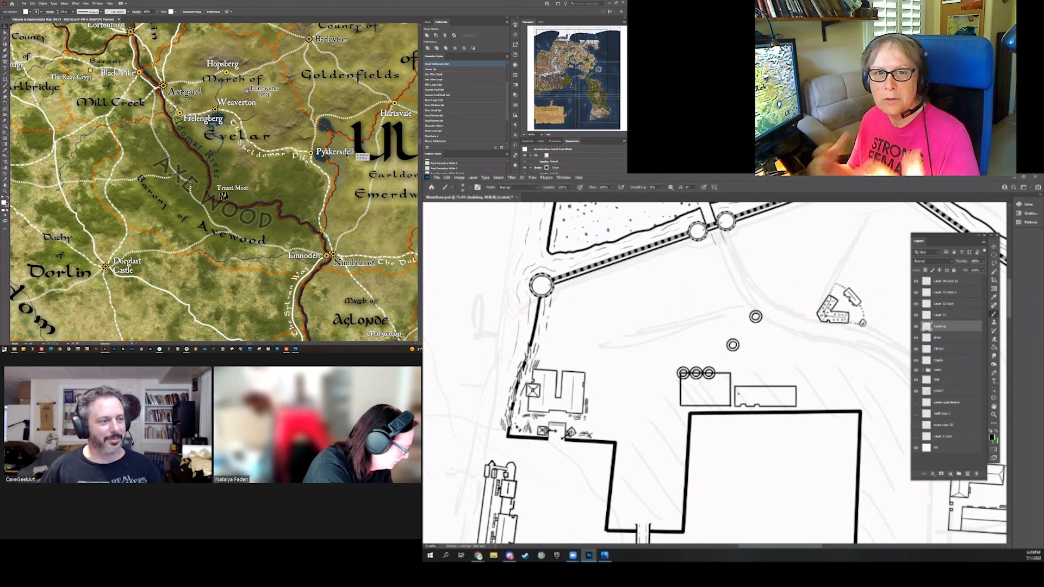
Add a roof ridge to the long notched building and draw a larger L-shaped building with roof divisions just east of it
drag(738, 396, 796, 396)
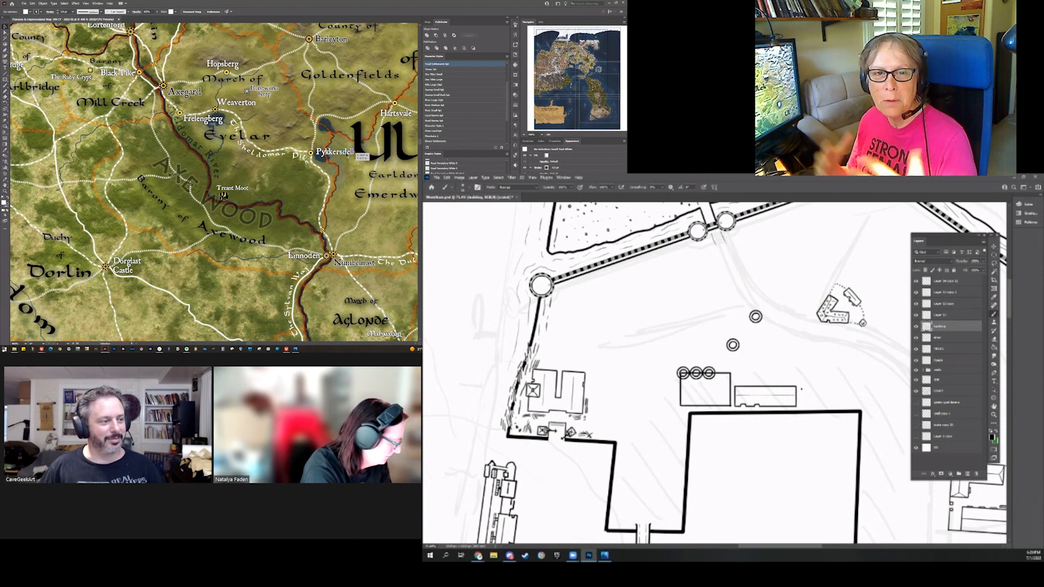
mouse_move(801, 389)
mouse_down()
mouse_move(754, 390)
mouse_move(753, 406)
mouse_move(753, 362)
mouse_move(829, 363)
mouse_up()
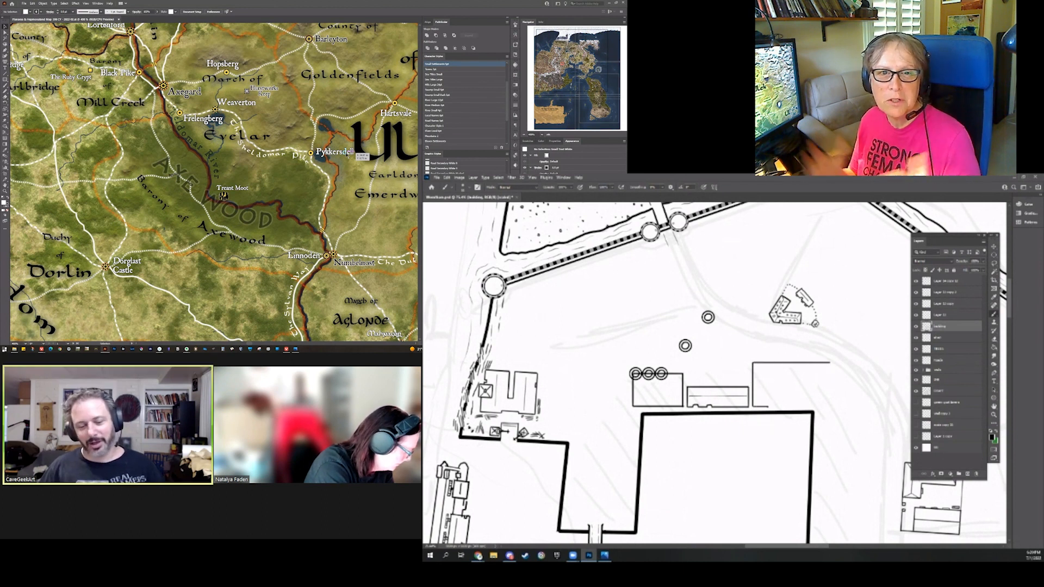
mouse_move(766, 395)
mouse_down()
mouse_move(829, 395)
mouse_move(829, 366)
mouse_move(829, 395)
mouse_up()
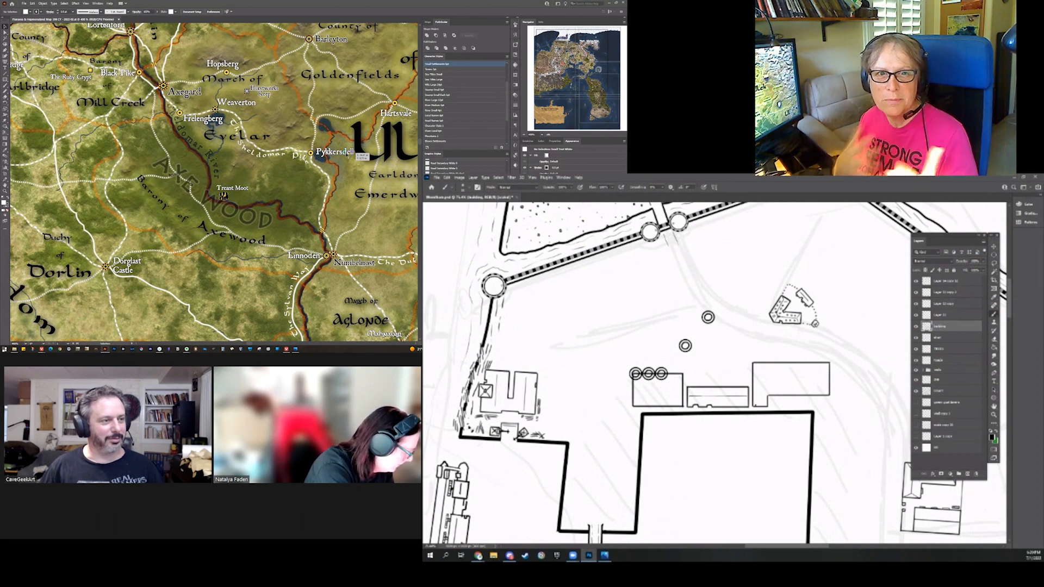
mouse_move(760, 402)
mouse_down()
mouse_move(763, 372)
mouse_move(779, 382)
mouse_move(778, 371)
mouse_move(779, 390)
mouse_move(815, 371)
mouse_up()
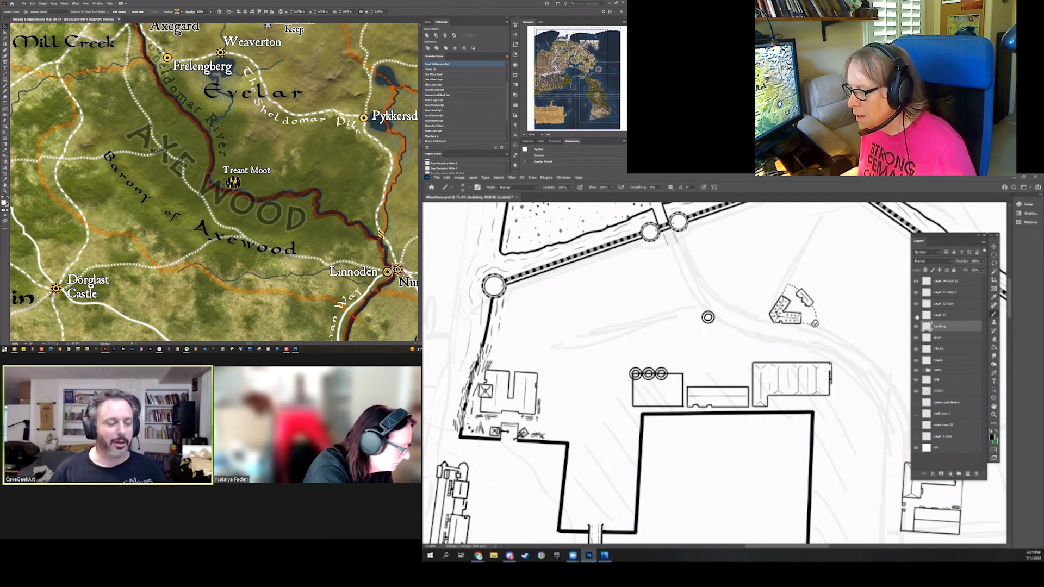
Place double-ring copies on the long and L-shaped buildings, and add a settlement marker just west of Treant Moot on the regional map
click(947, 316)
key(v)
mouse_move(701, 351)
mouse_down()
mouse_move(715, 389)
mouse_move(706, 373)
mouse_move(748, 393)
mouse_move(775, 369)
mouse_up()
click(191, 222)
drag(772, 372, 789, 372)
drag(788, 371, 681, 325)
scroll(194, 216, up, 1)
click(208, 215)
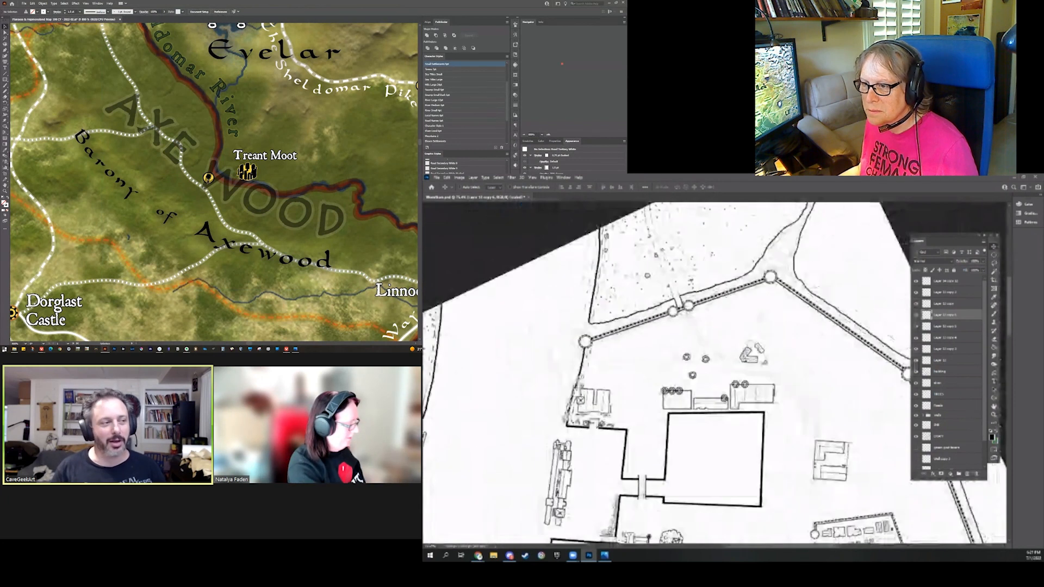
Add the text label "Labelas Grove" west of the settlement marker near Treant Moot, and make the city map's building layer active
scroll(680, 325, down, 3)
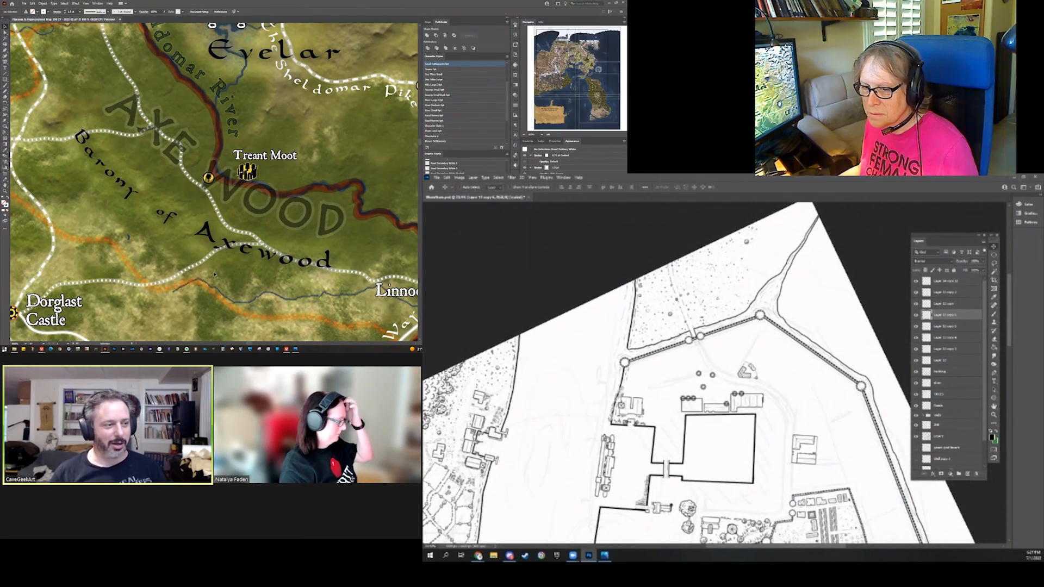
scroll(680, 325, down, 1)
click(73, 309)
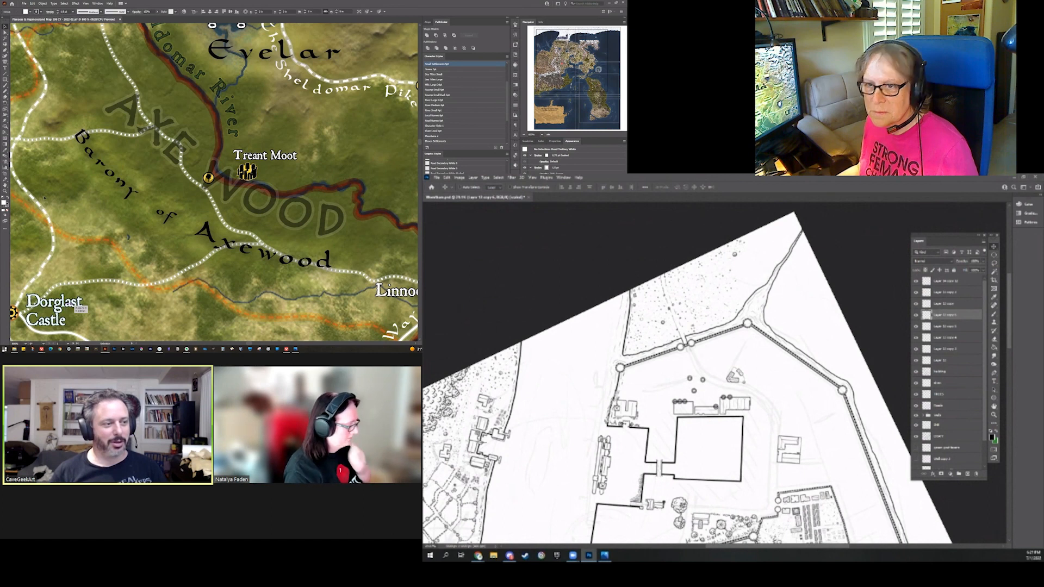
key(t)
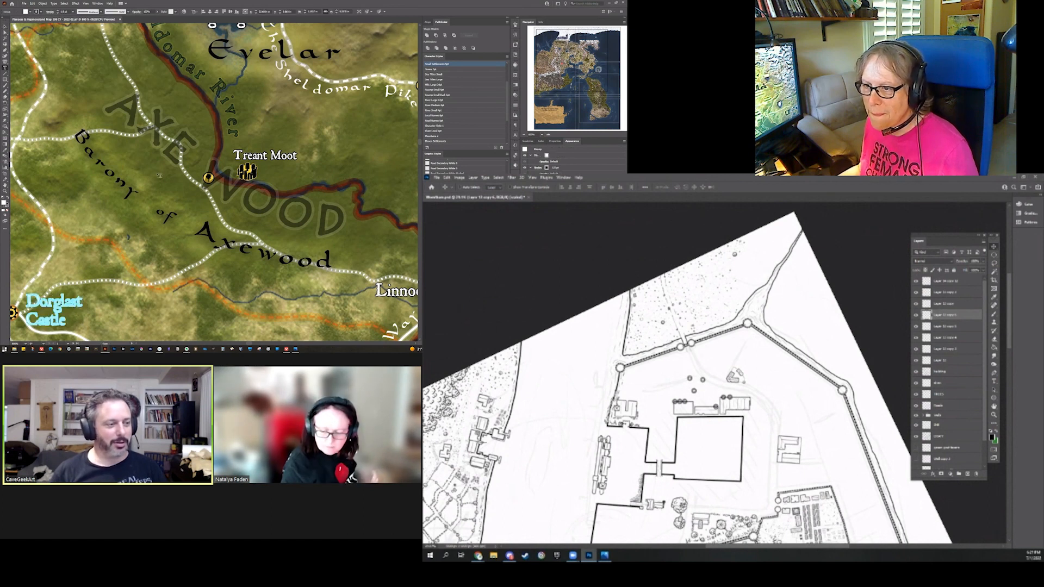
click(129, 180)
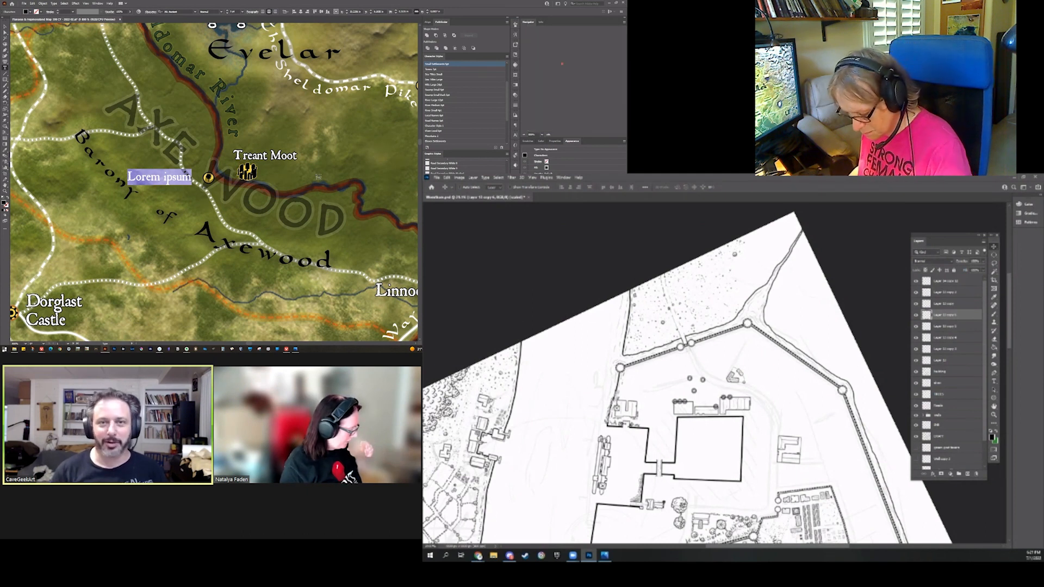
text(Laberl)
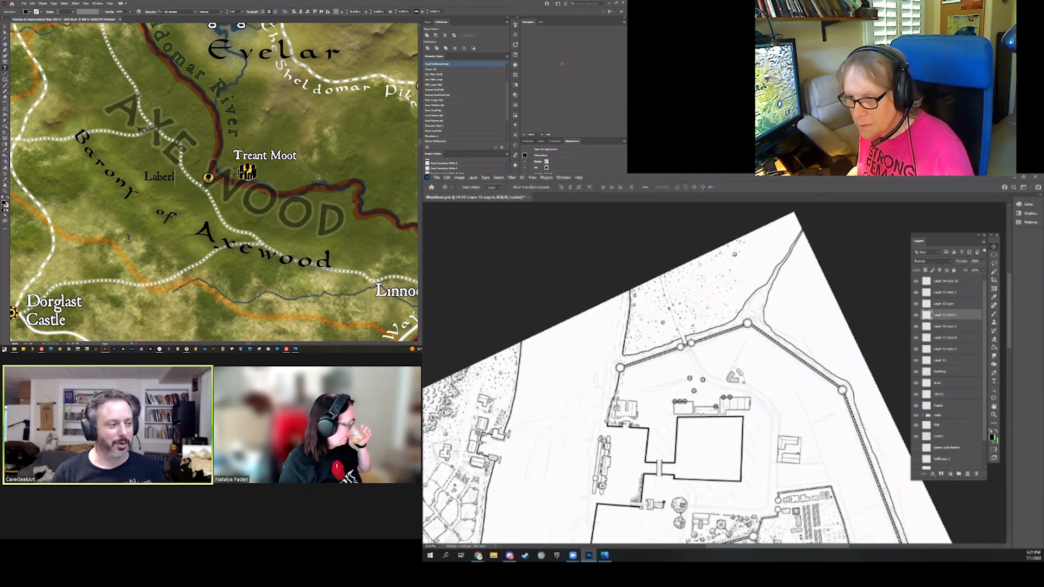
text(a)
key(BackSpace)
key(BackSpace)
key(BackSpace)
key(BackSpace)
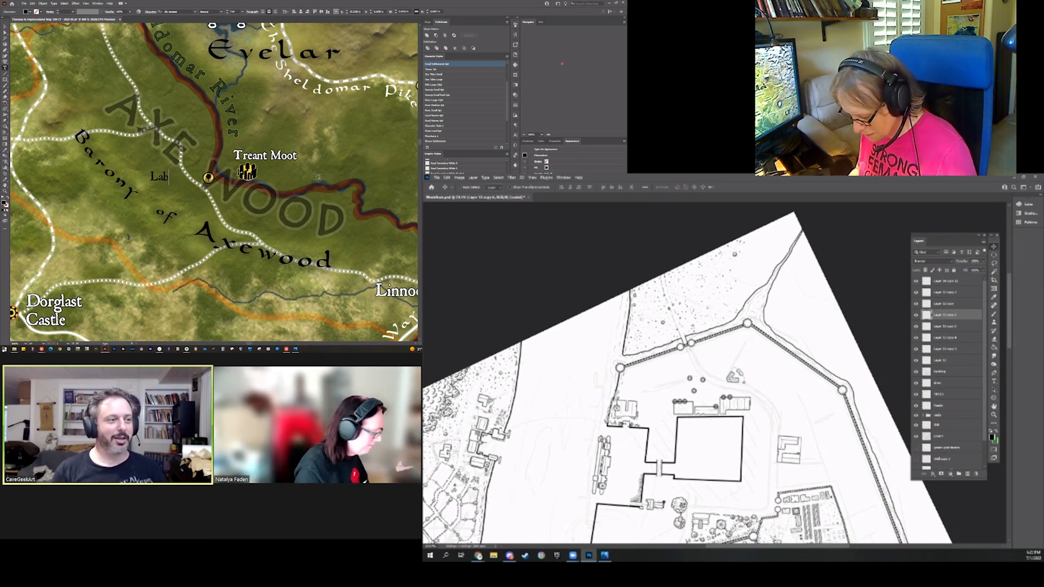
text(l)
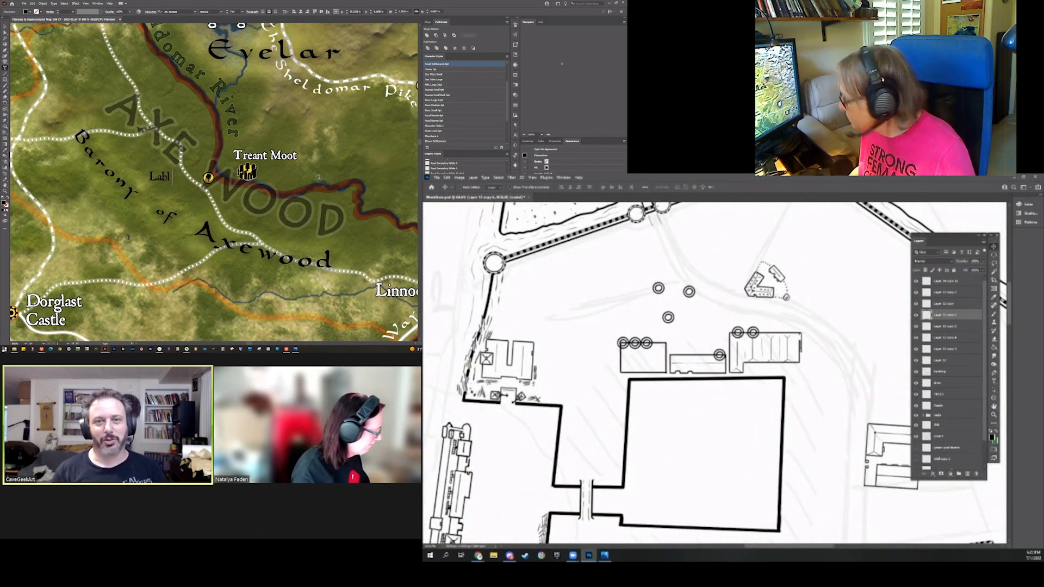
text(as Grove)
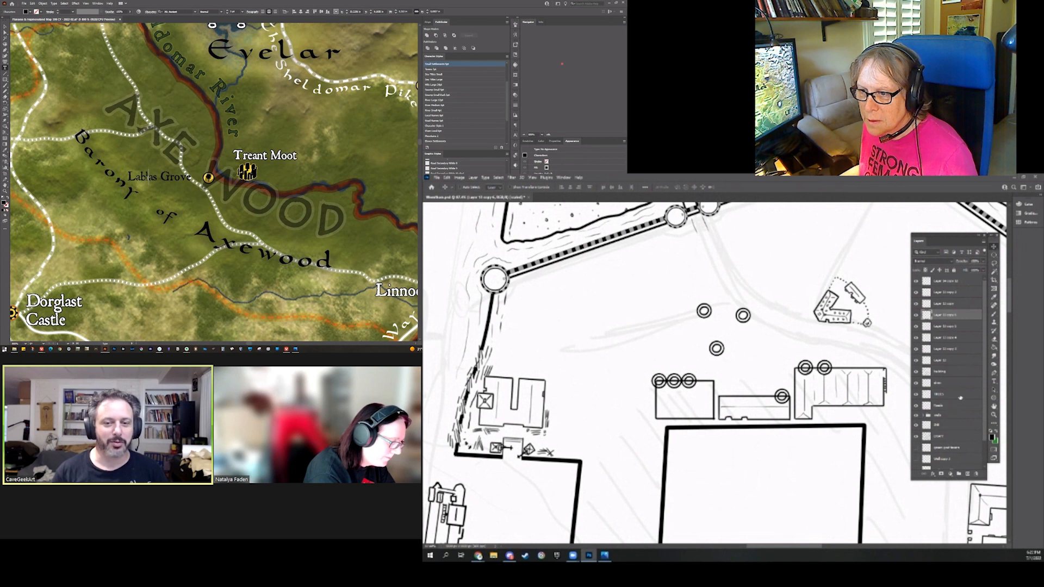
click(946, 424)
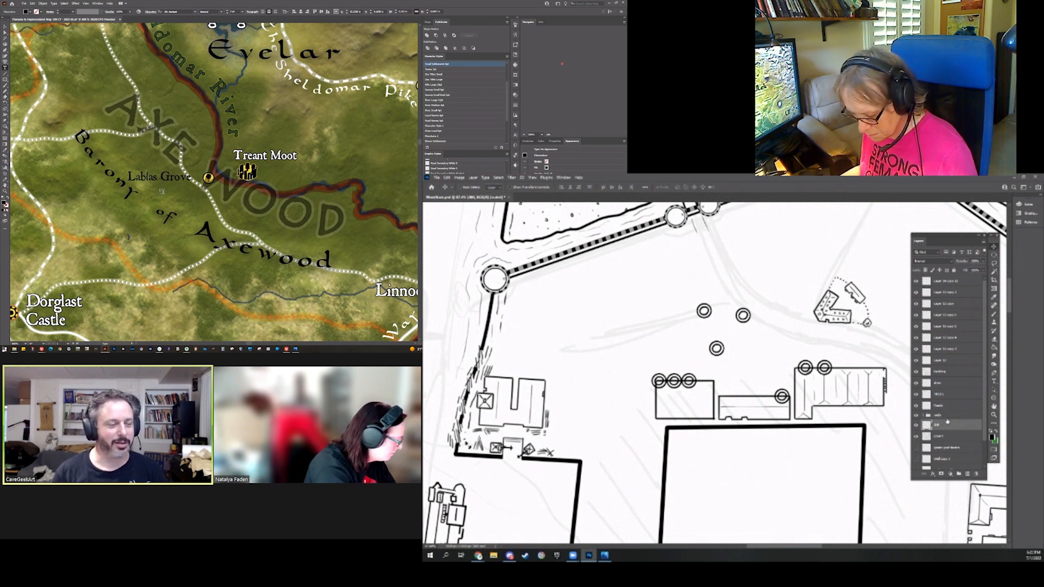
text(e)
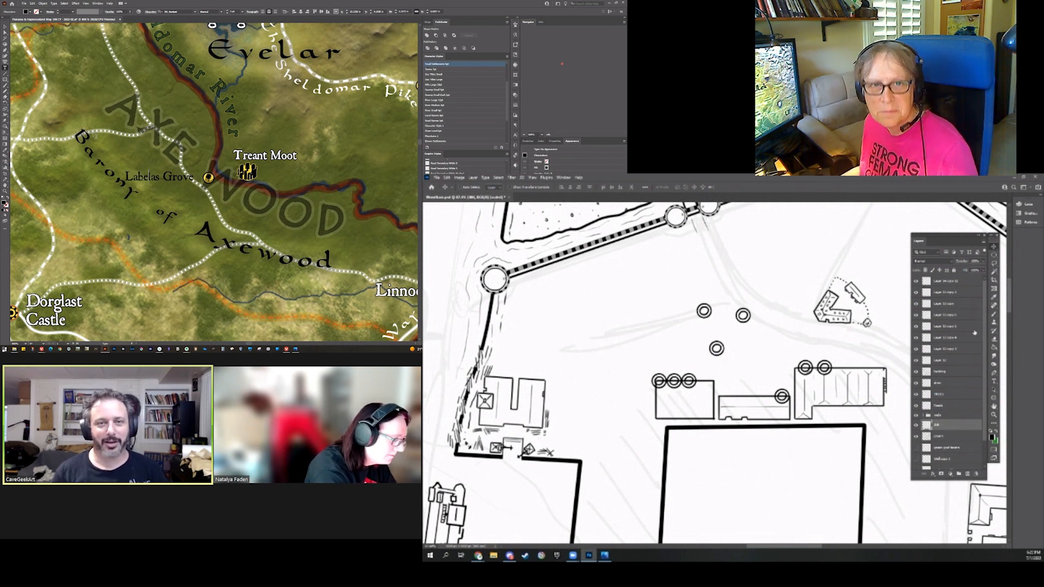
click(952, 372)
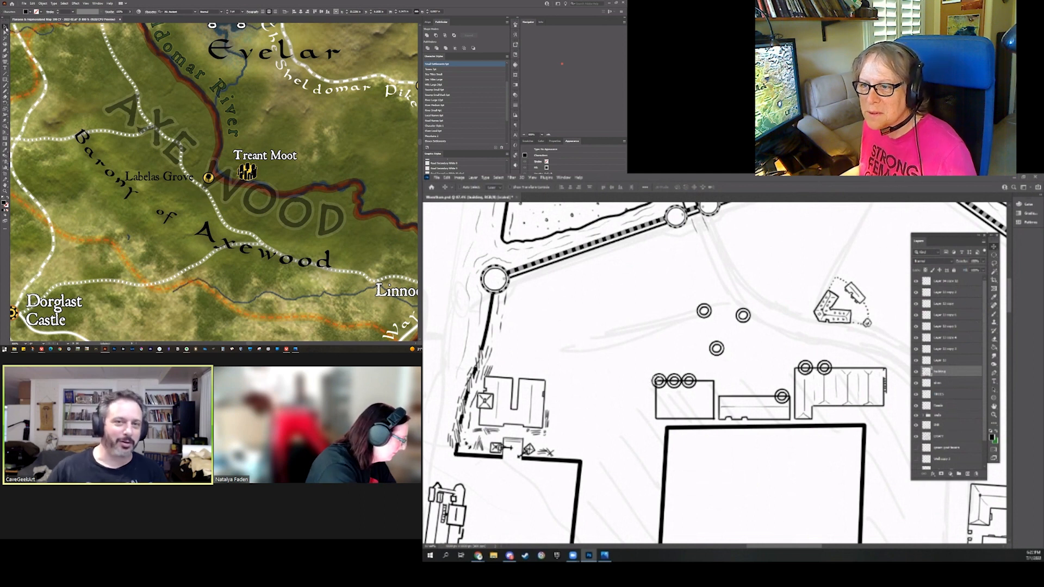
Apply the towns character style to the Labelas Grove label and position it beside its settlement marker
key(Escape)
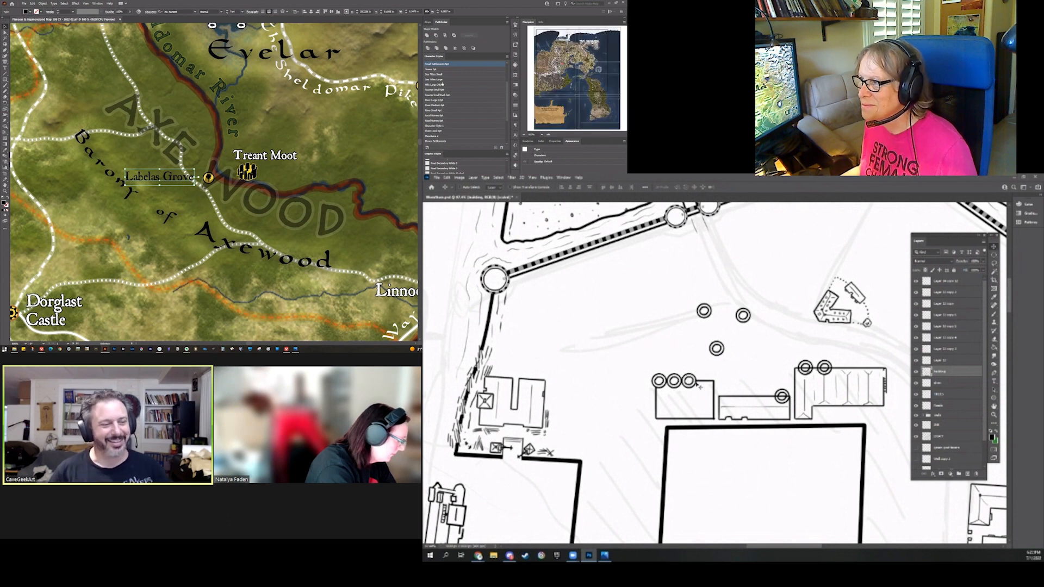
click(435, 70)
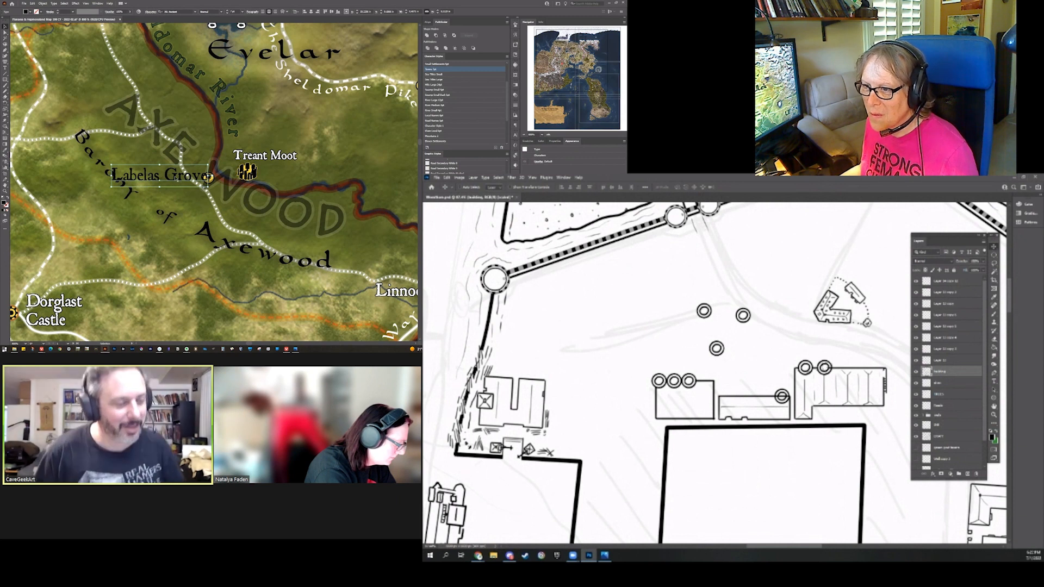
drag(187, 175, 218, 195)
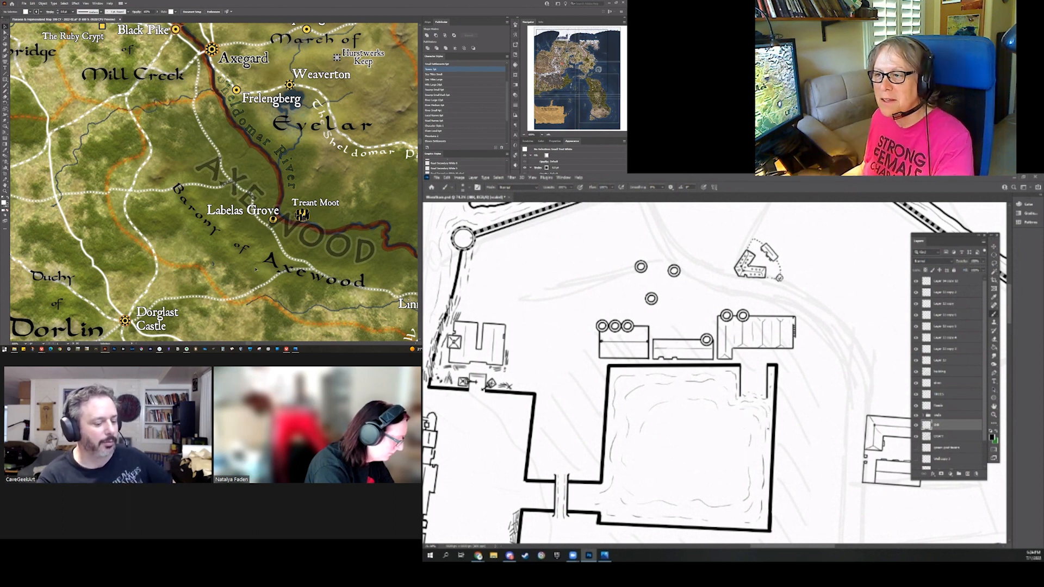
Dash a passage from the L-shaped building into the walled yard's opening, and select the road near Labelas Grove on the regional map
drag(769, 436, 778, 461)
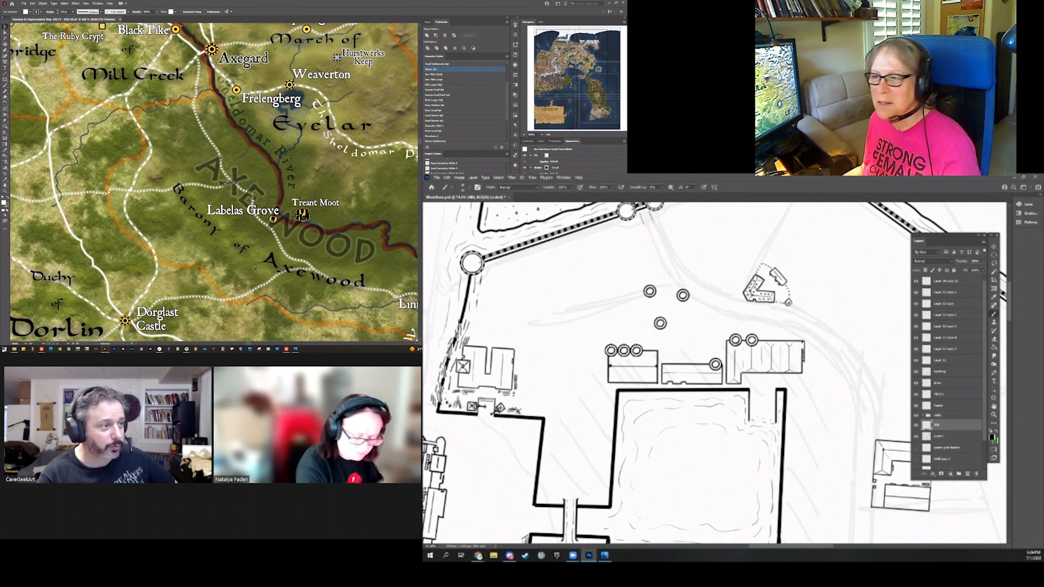
scroll(788, 450, up, 1)
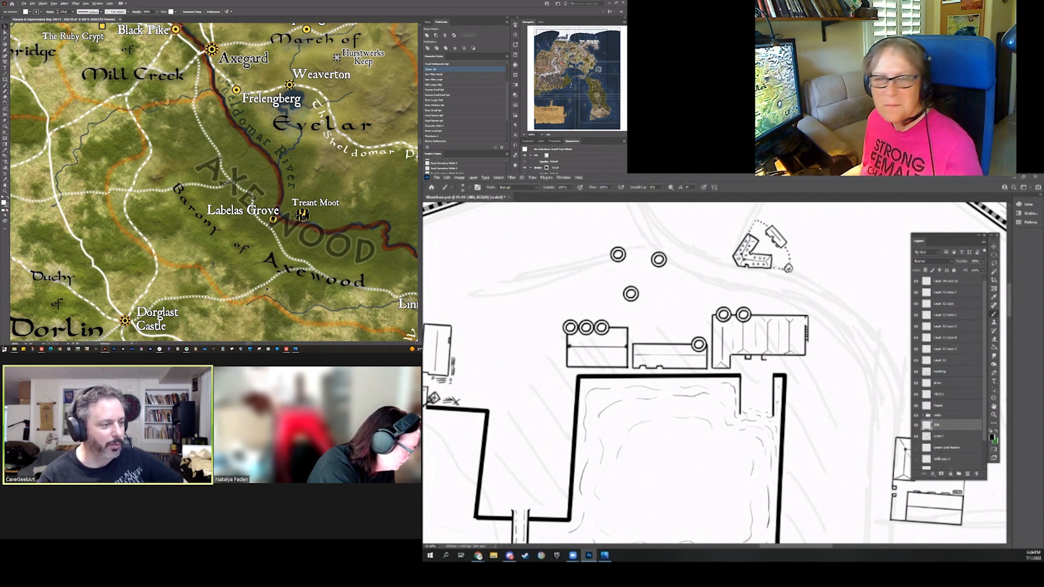
scroll(265, 285, down, 2)
drag(277, 296, 210, 219)
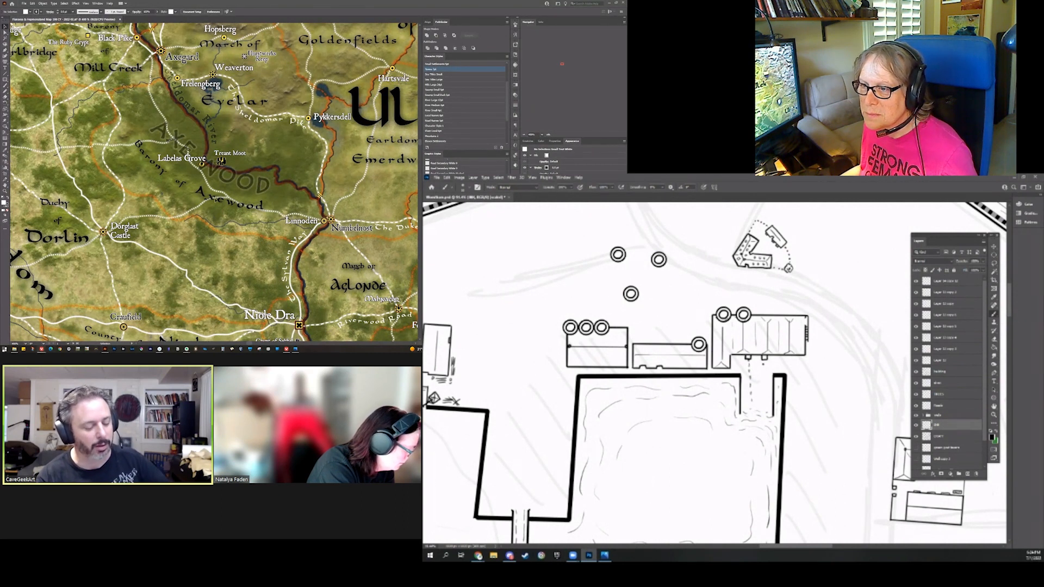
scroll(213, 217, up, 2)
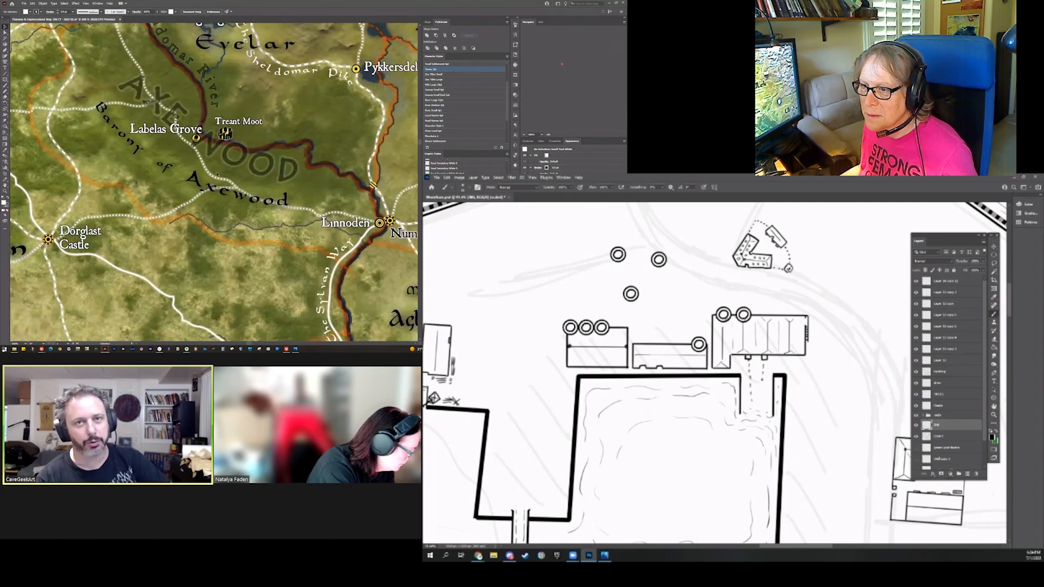
click(208, 199)
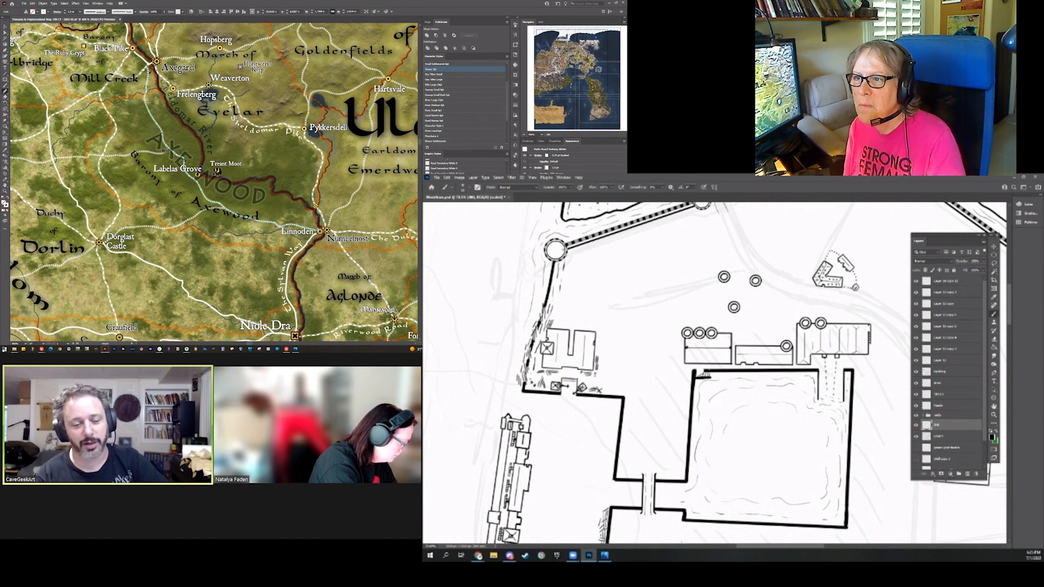
Draw a tall notched building with inner roof lines on the building layer, just east of the walled yard
drag(707, 370, 658, 342)
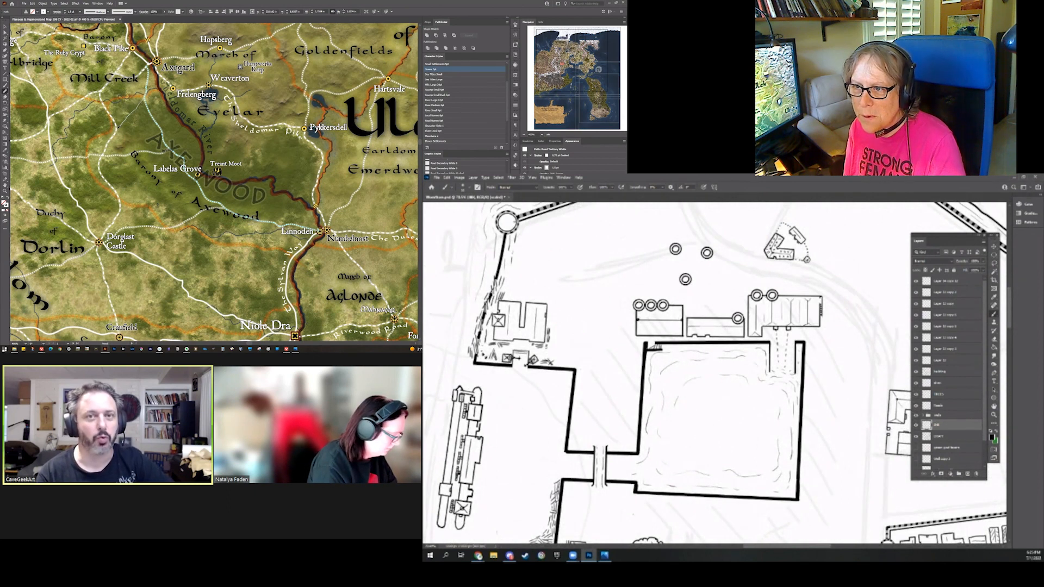
drag(659, 341, 575, 357)
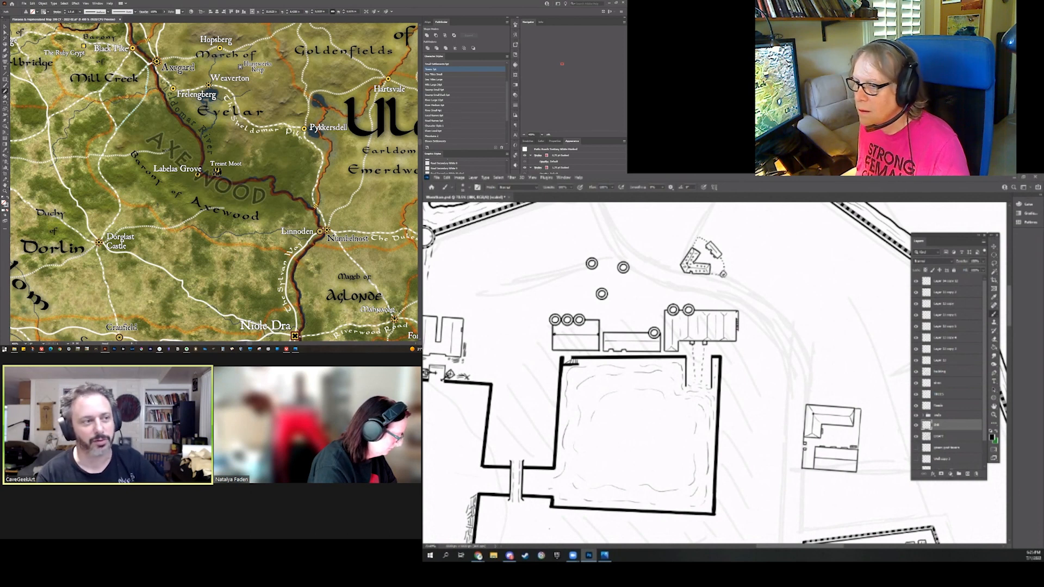
drag(575, 357, 624, 343)
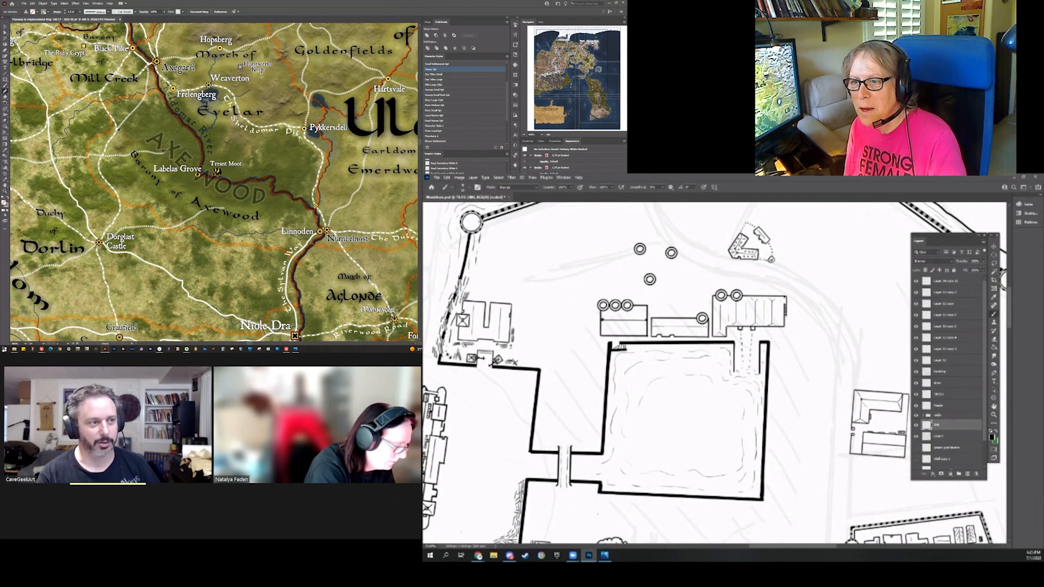
click(950, 374)
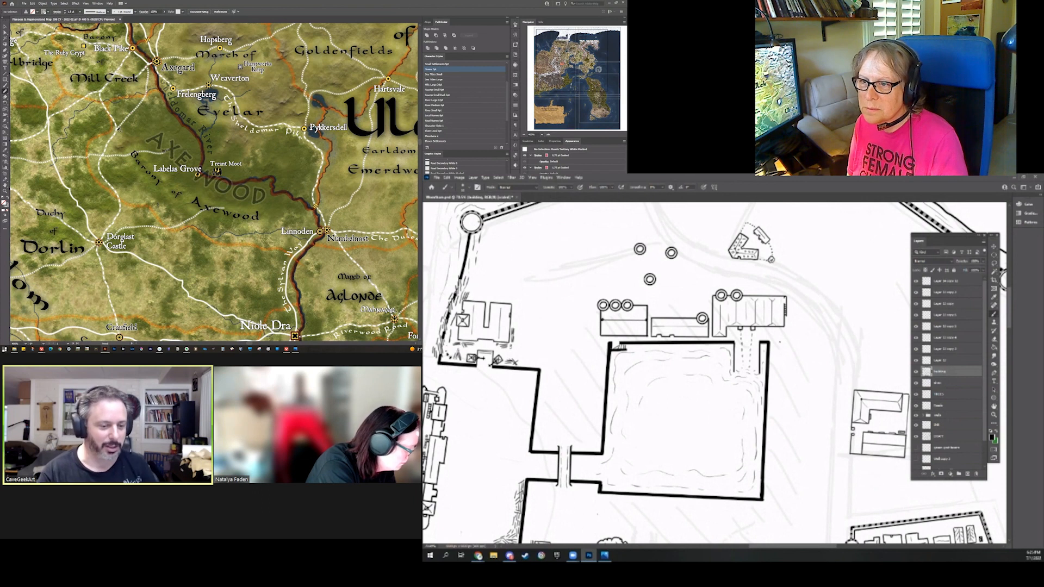
mouse_move(778, 342)
mouse_down()
mouse_move(826, 342)
mouse_move(777, 351)
mouse_move(787, 363)
mouse_move(788, 430)
mouse_move(775, 431)
mouse_move(772, 456)
mouse_move(829, 455)
mouse_move(828, 344)
mouse_up()
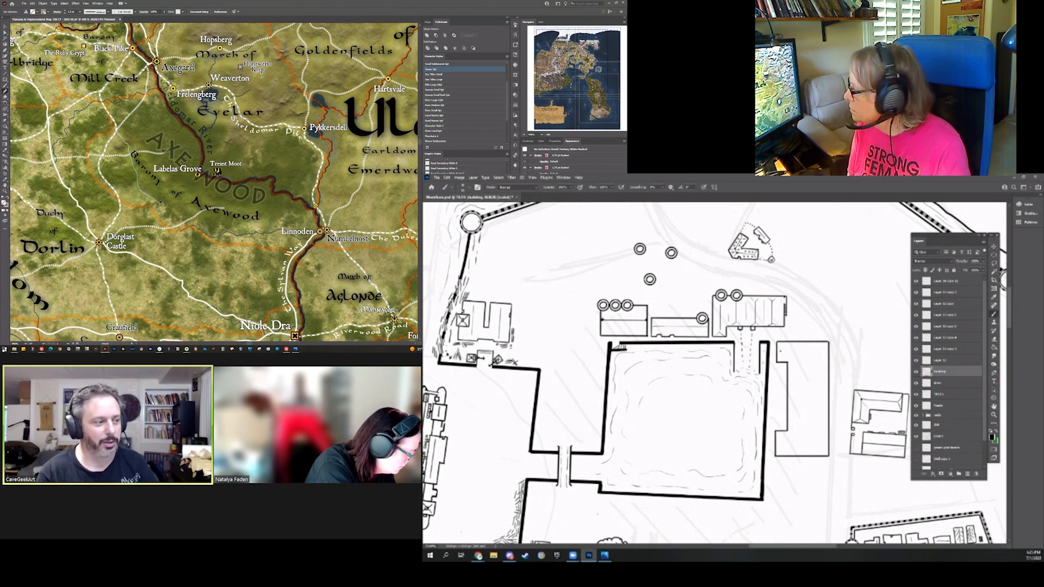
drag(809, 355, 811, 447)
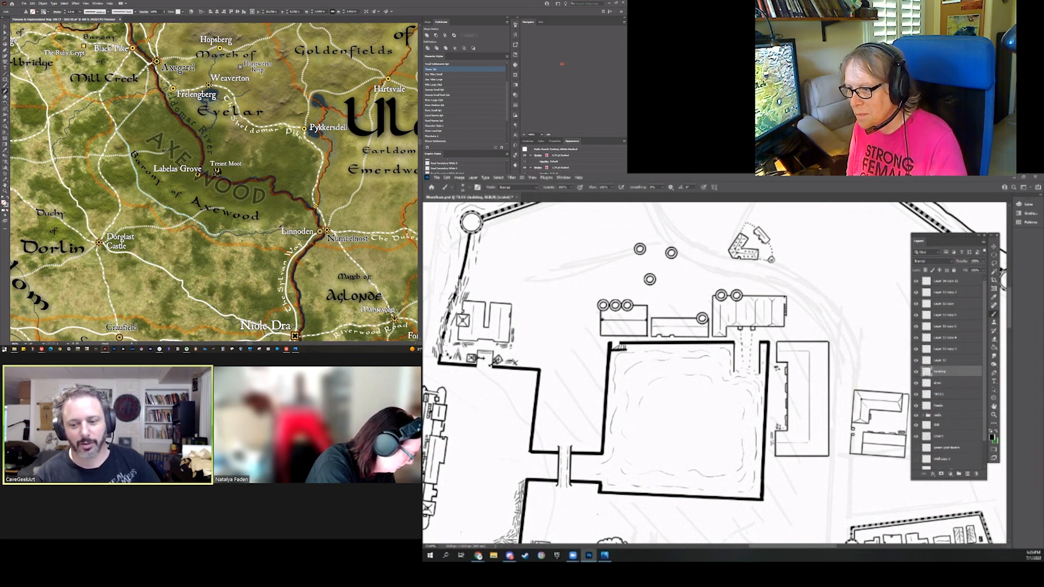
Extend the minor road along the southern edge of the Axewood eastward to Linnoden on the regional map
drag(680, 380, 670, 393)
drag(218, 235, 320, 232)
key(v)
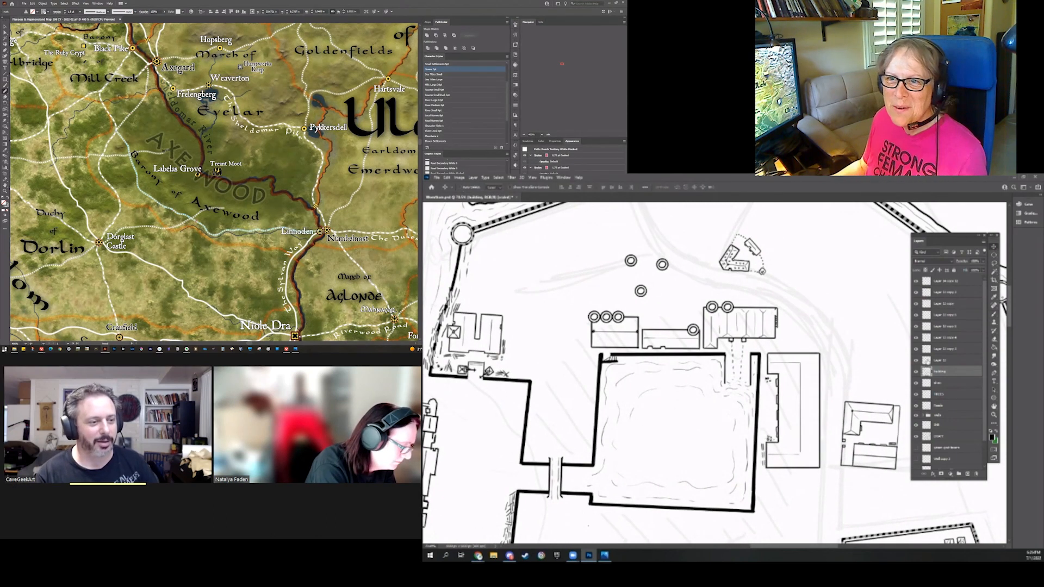
key(v)
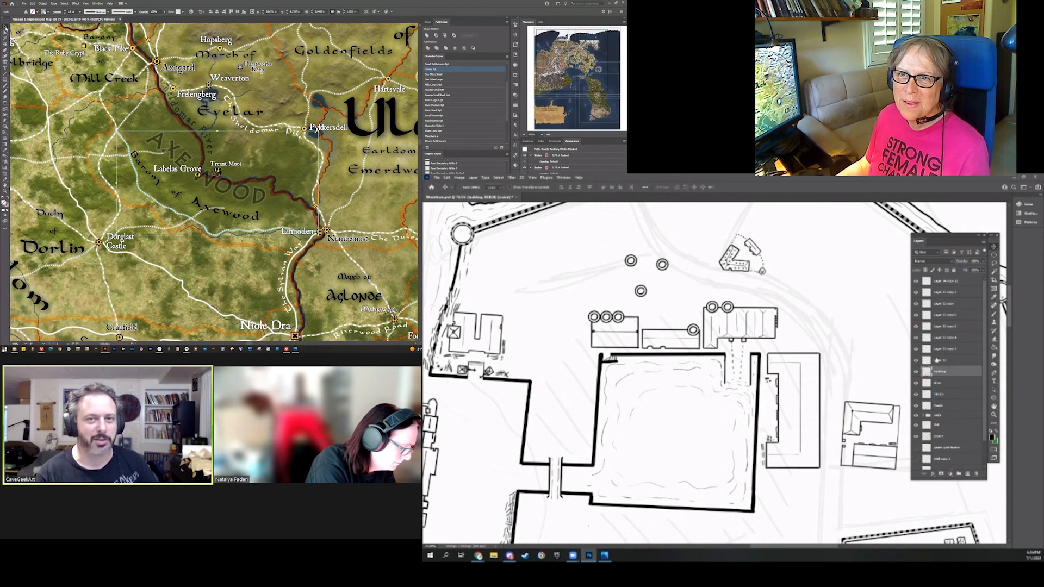
Move the lowest of the three loose double rings onto the upper end of the tall building east of the yard
click(640, 291)
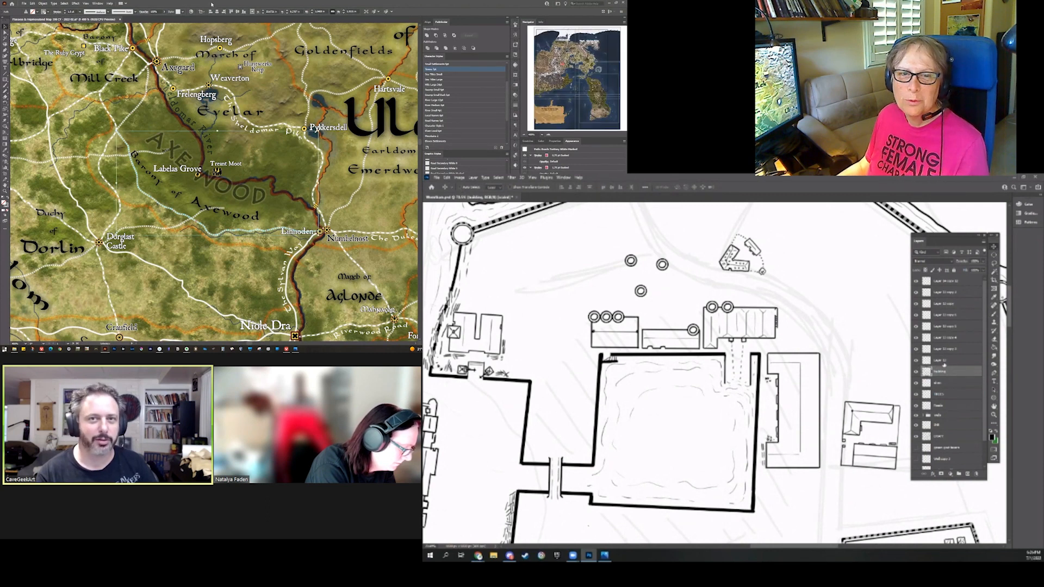
click(949, 354)
click(189, 249)
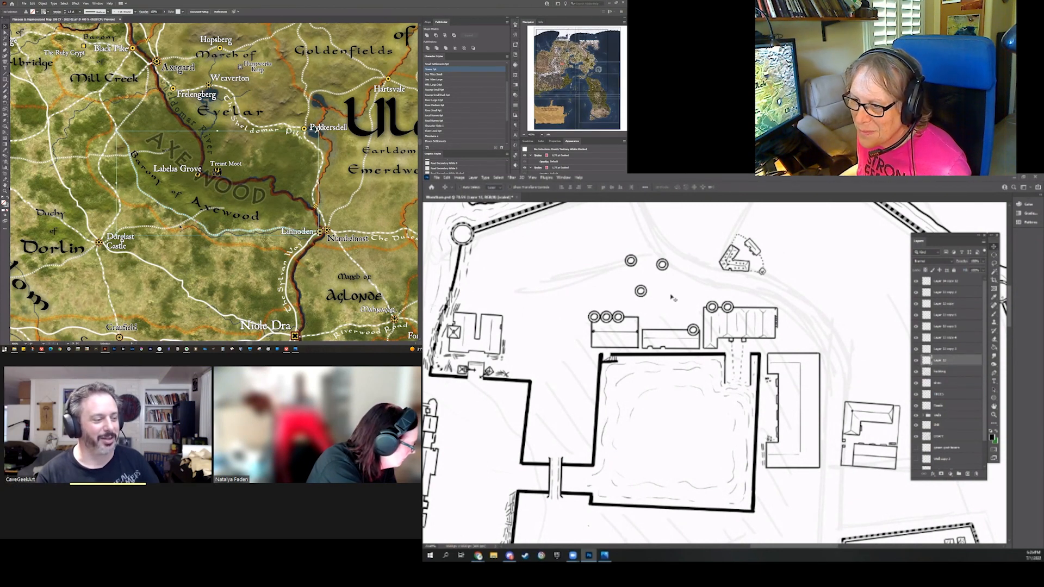
click(181, 227)
drag(823, 382, 830, 369)
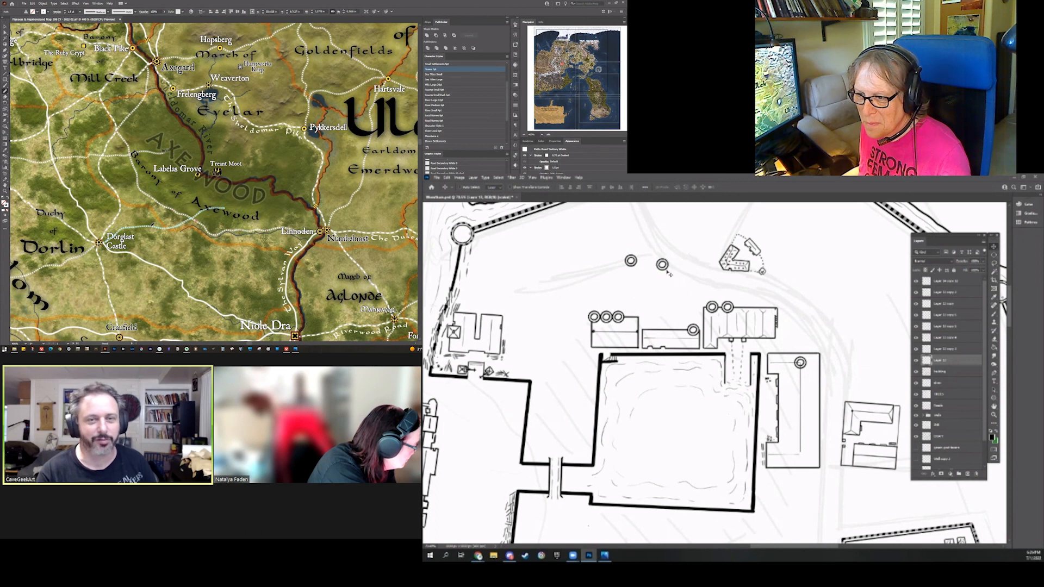
Nudge the ring inside the tall building to the right of the walled pond
right_click(669, 274)
right_click(679, 274)
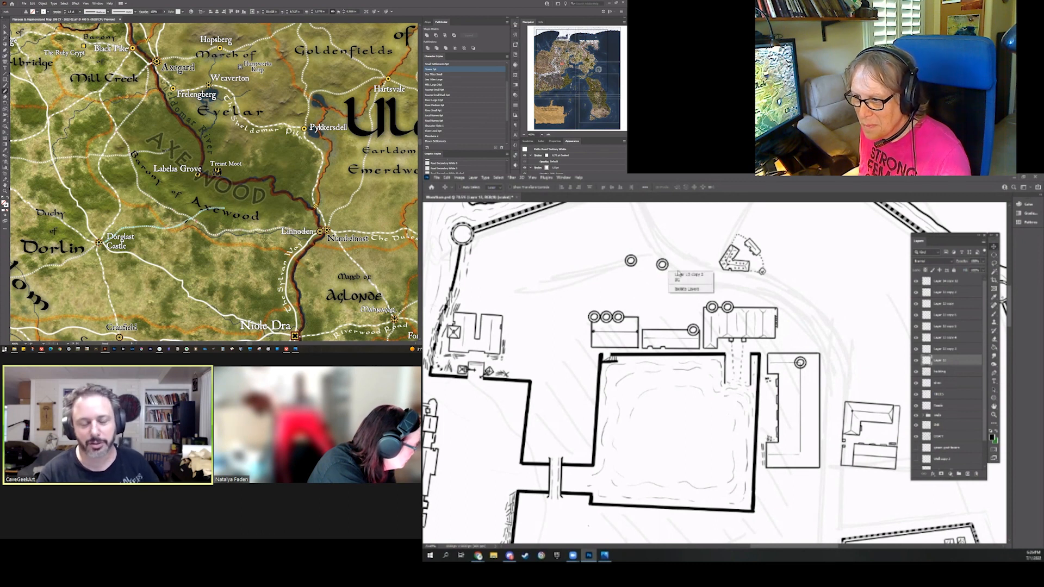
click(677, 273)
drag(682, 275, 680, 278)
drag(816, 381, 814, 375)
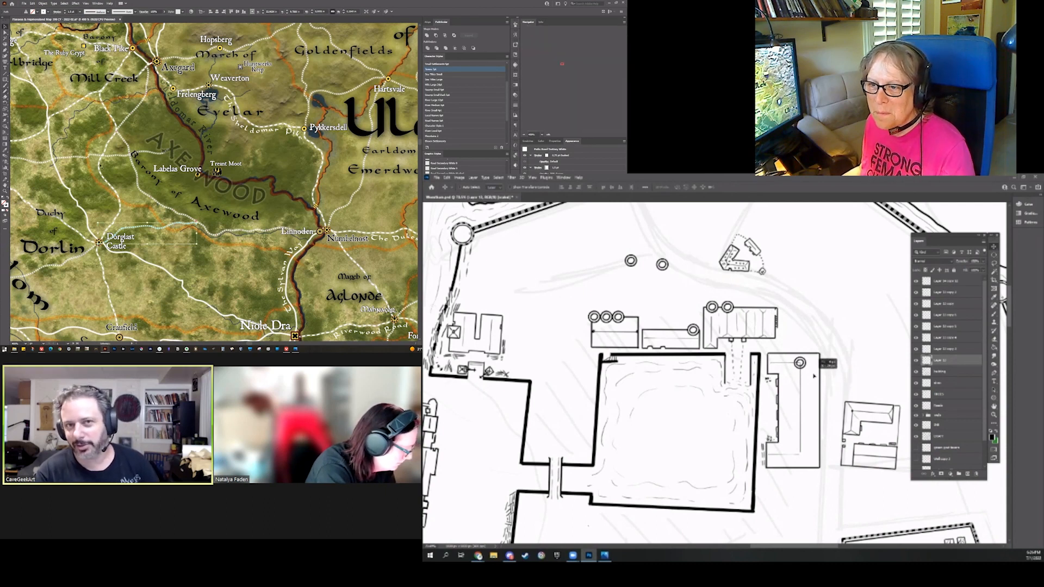
click(103, 205)
drag(814, 375, 815, 376)
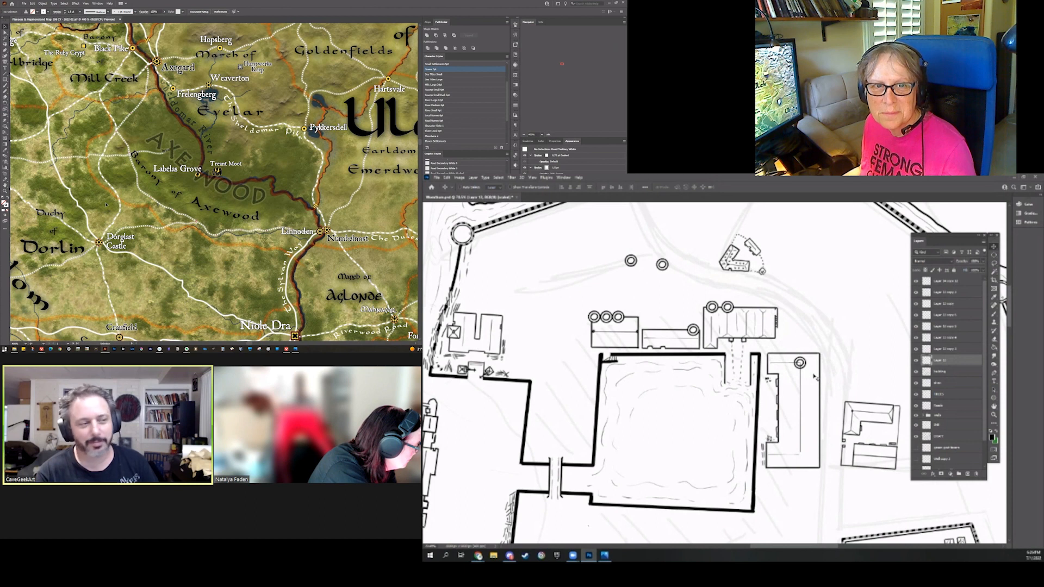
Activate the layer holding the loose ring above the buildings and try to move that ring
right_click(673, 265)
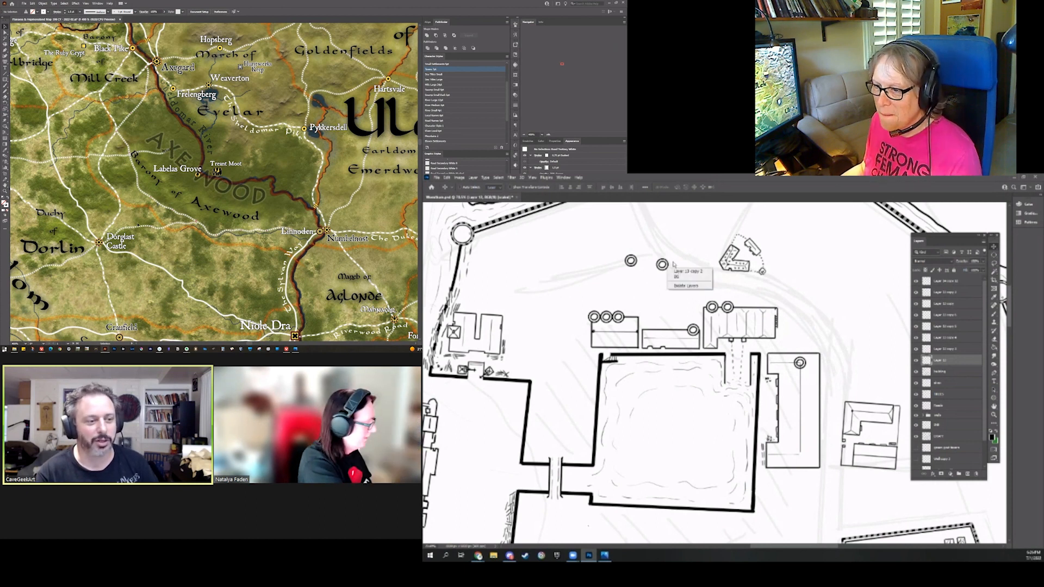
click(688, 271)
drag(702, 273, 744, 296)
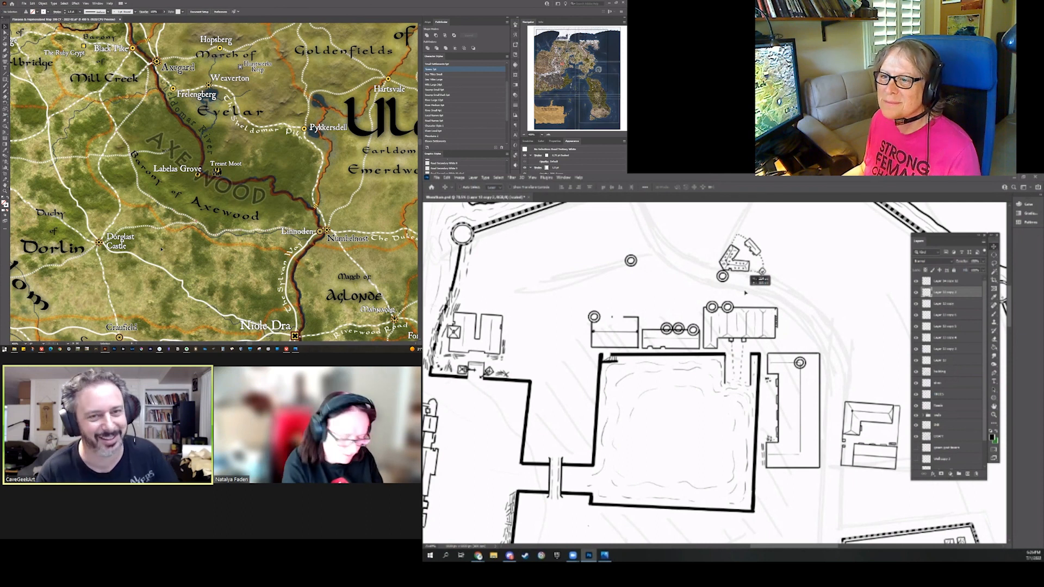
key(ctrl+z)
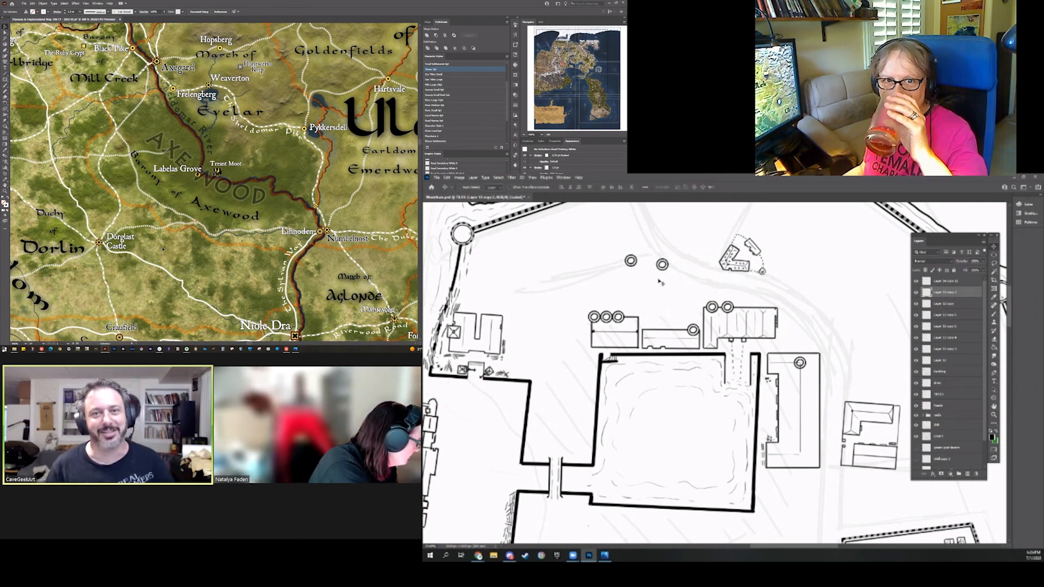
key(l)
key(v)
drag(660, 285, 666, 254)
key(ctrl+z)
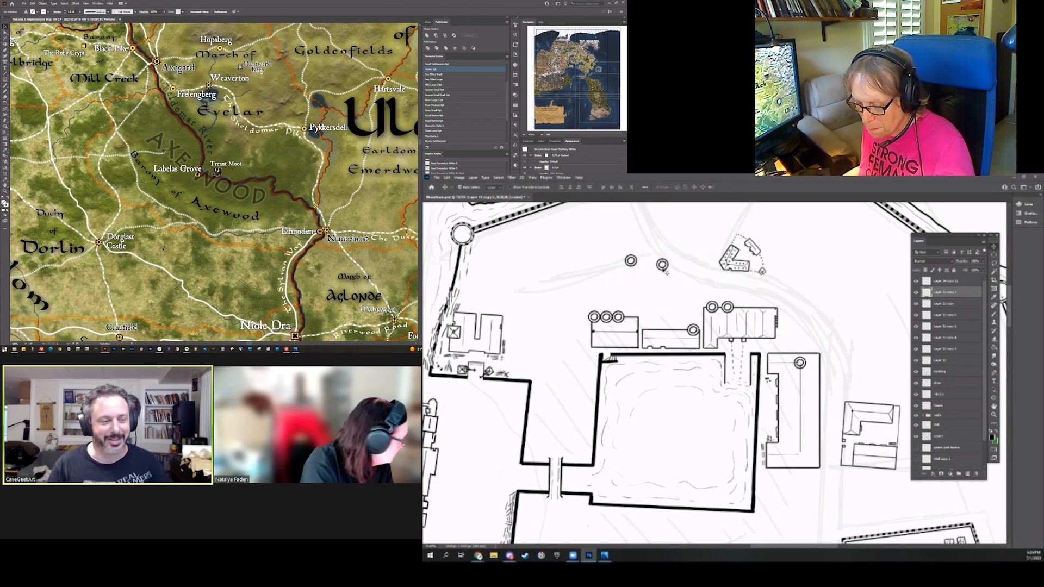
Lasso the loose ring and place it and copies of it in a vertical column of six rings inside the tall building
key(l)
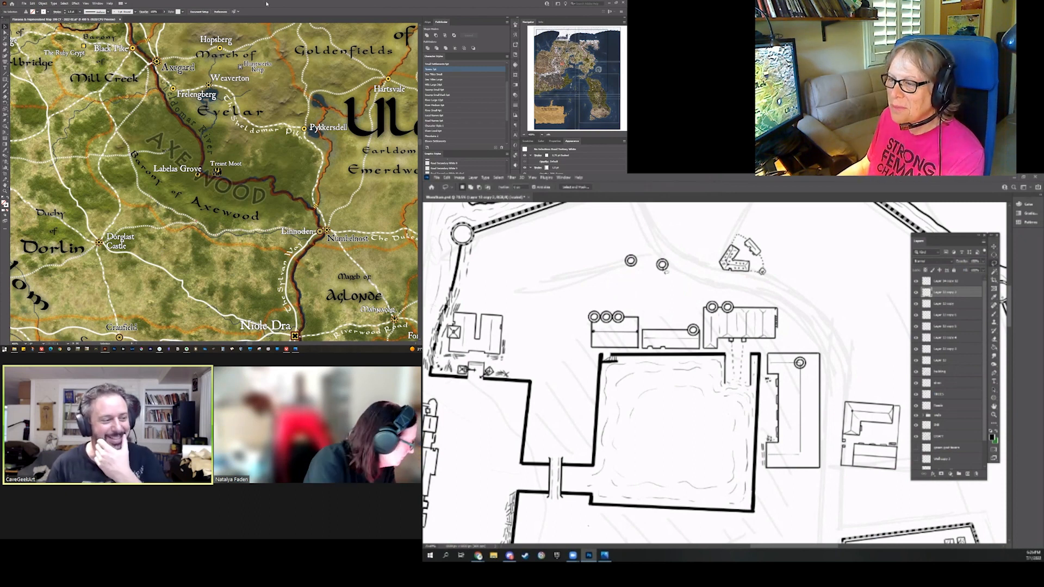
drag(677, 279, 662, 289)
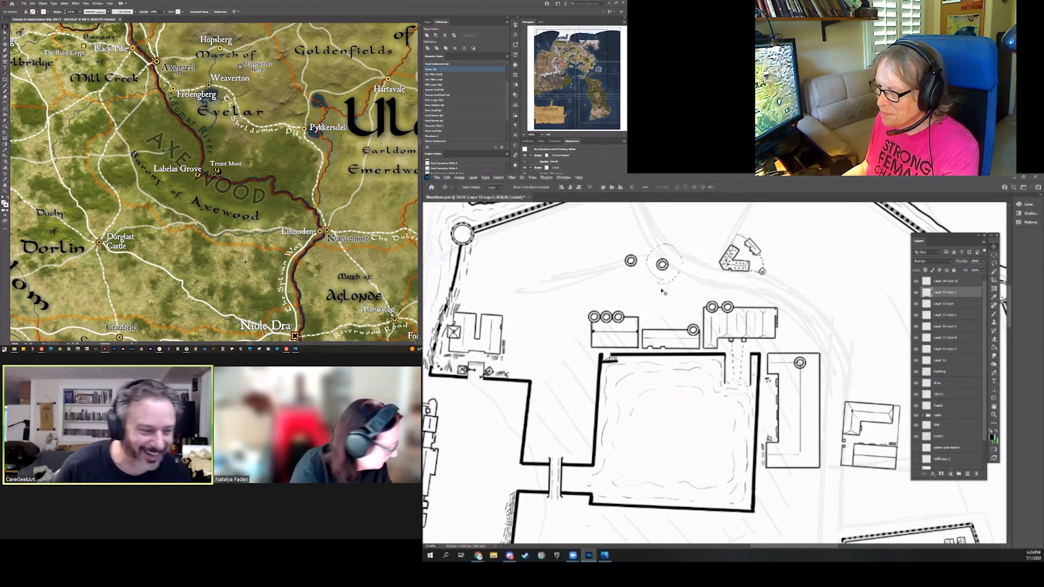
scroll(243, 266, down, 1)
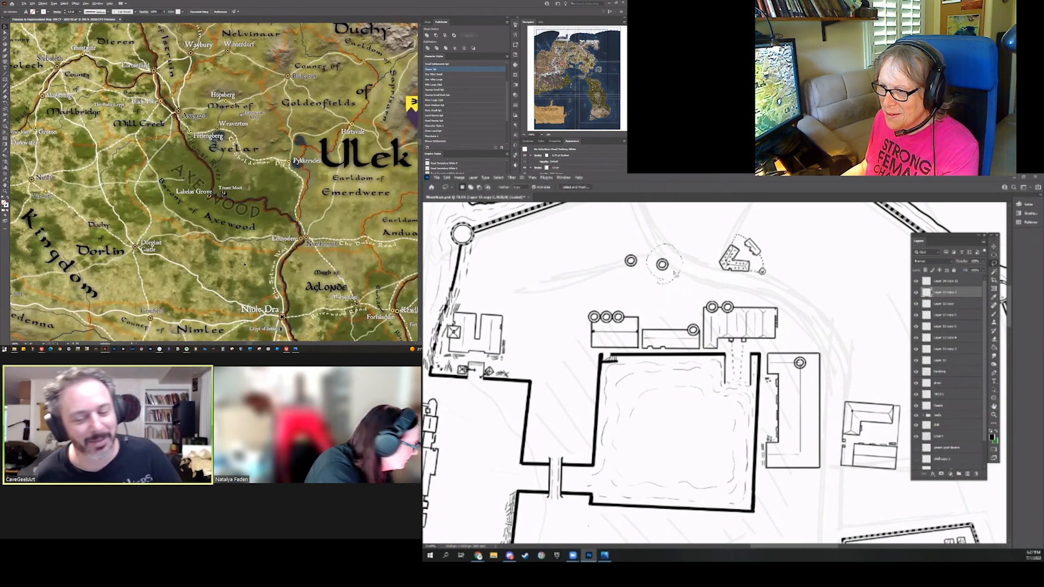
key(v)
key(l)
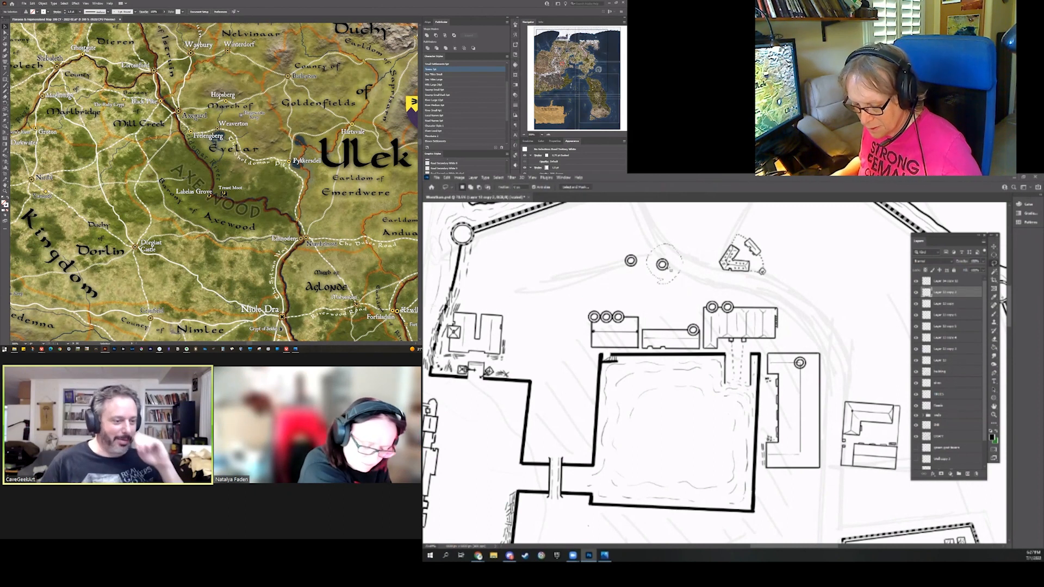
key(v)
key(l)
mouse_move(676, 274)
mouse_down()
mouse_move(726, 284)
mouse_move(826, 341)
mouse_move(800, 455)
mouse_move(800, 432)
mouse_up()
key(v)
mouse_move(800, 432)
mouse_down()
mouse_move(800, 383)
mouse_move(800, 416)
mouse_up()
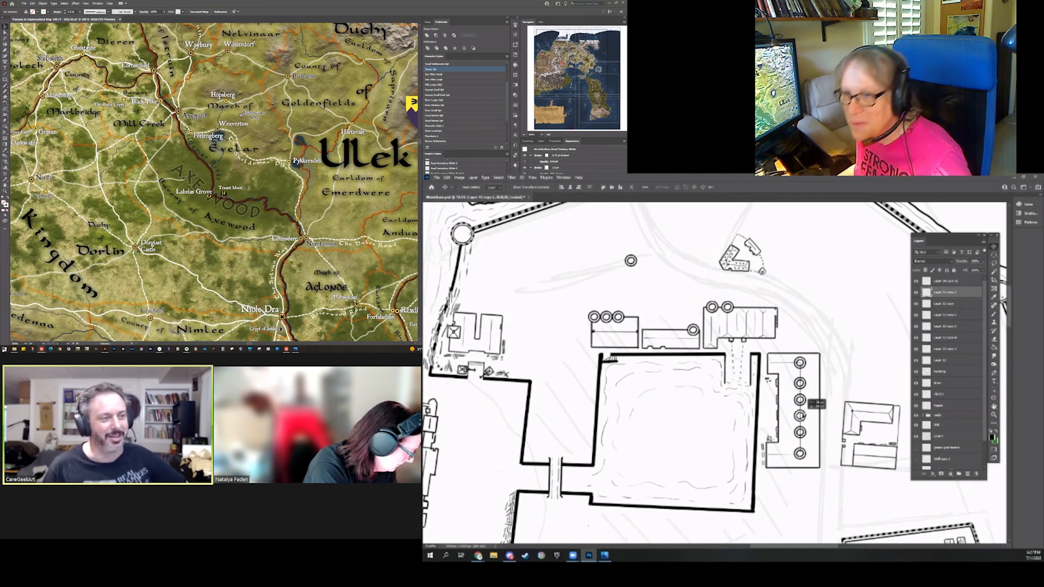
Lasso individual rings in the lower part of the tall building's column and adjust their spacing
click(24, 3)
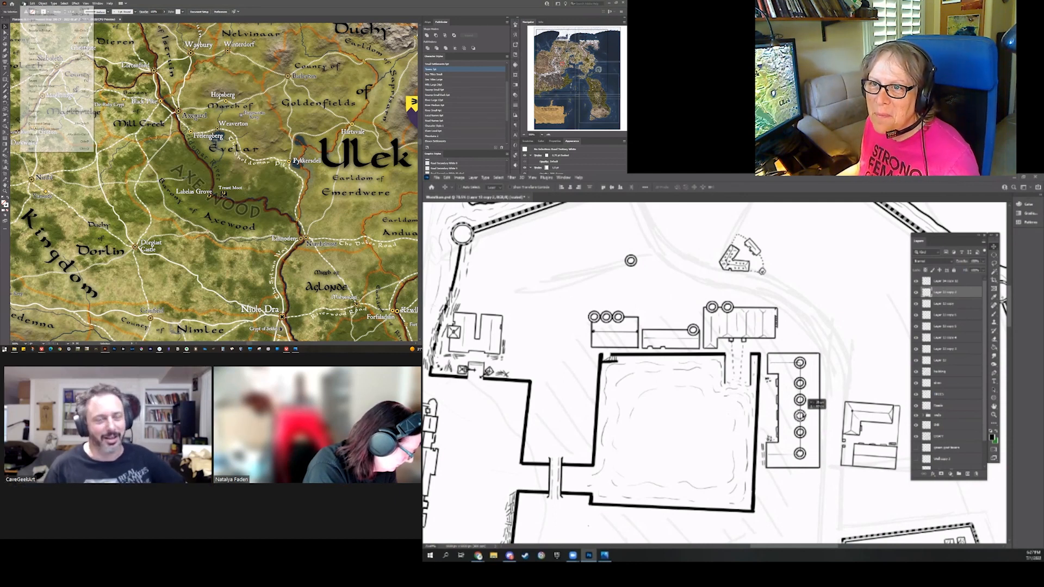
click(31, 48)
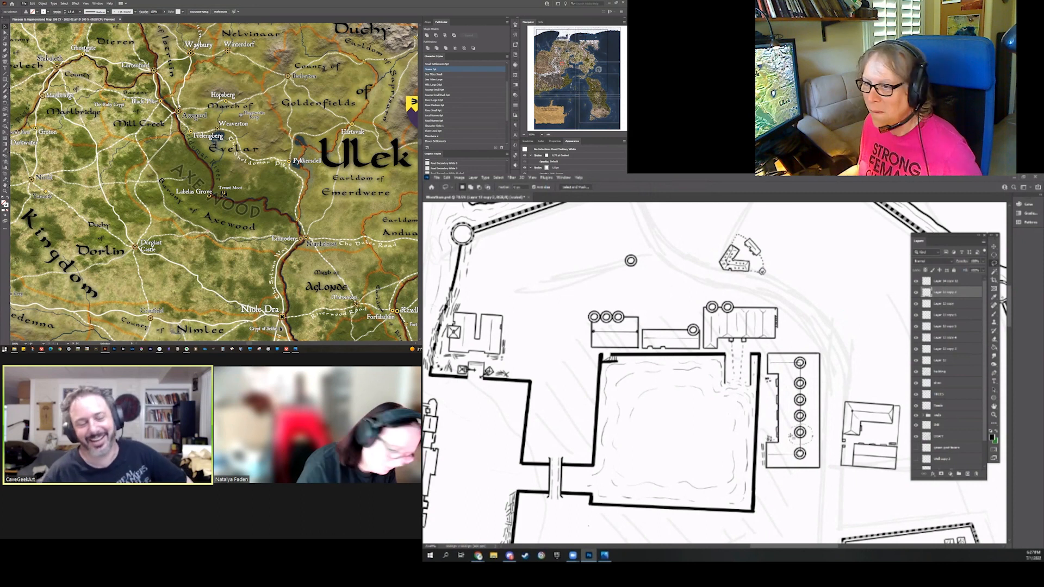
key(v)
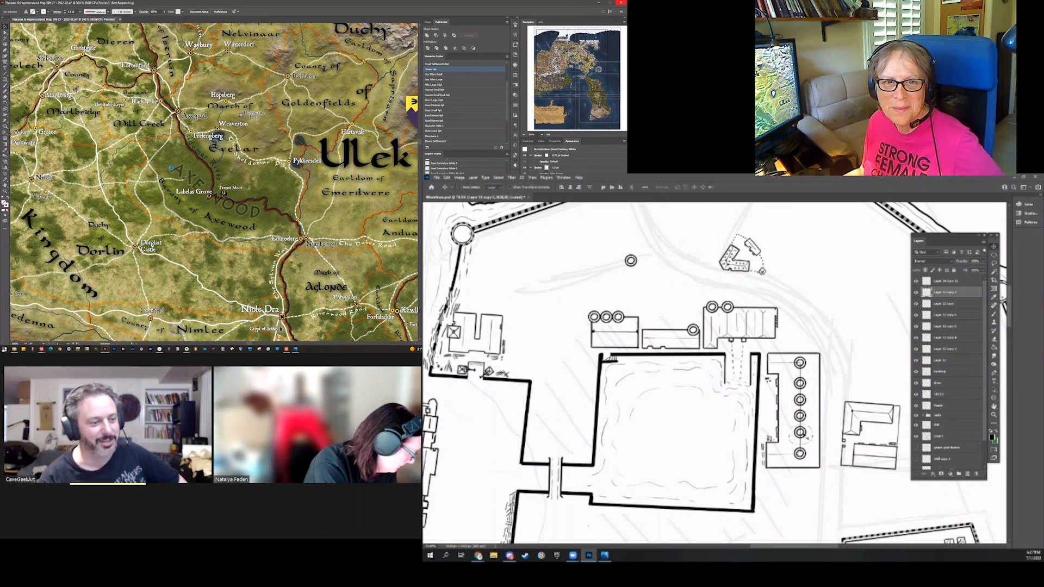
mouse_move(800, 431)
mouse_down()
mouse_move(813, 411)
mouse_move(808, 428)
mouse_move(788, 425)
mouse_up()
key(l)
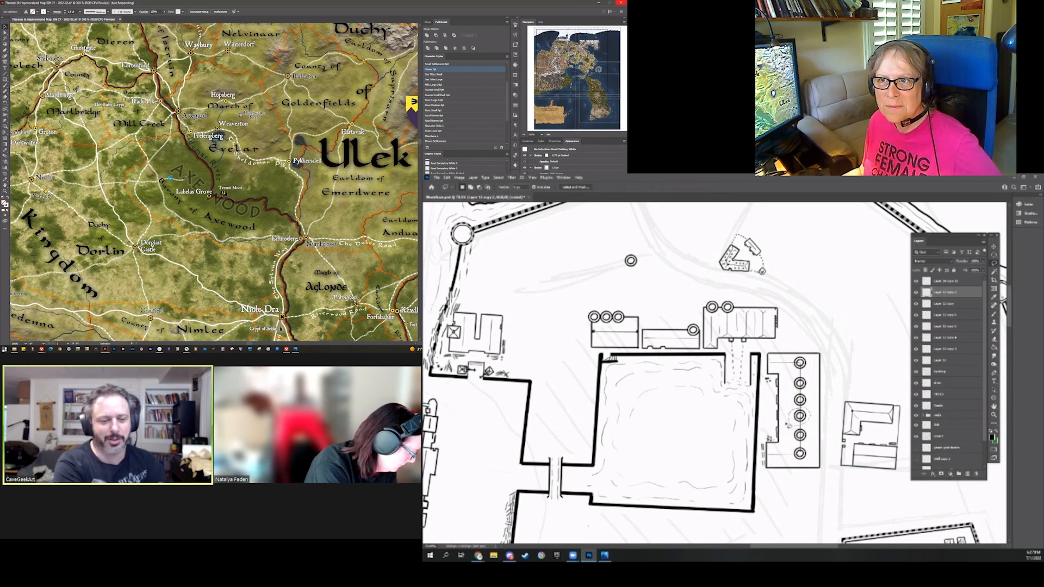
key(v)
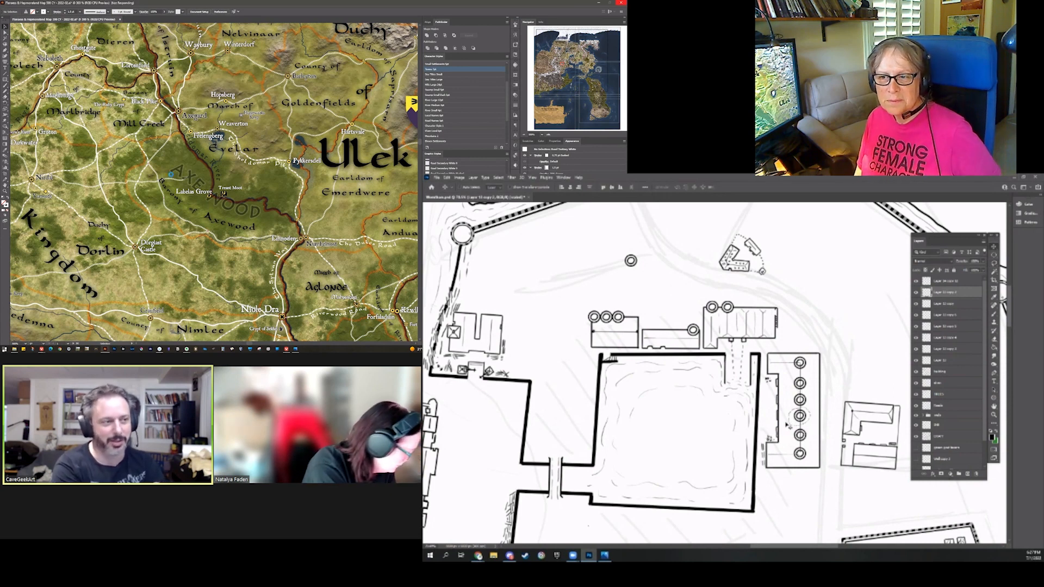
key(l)
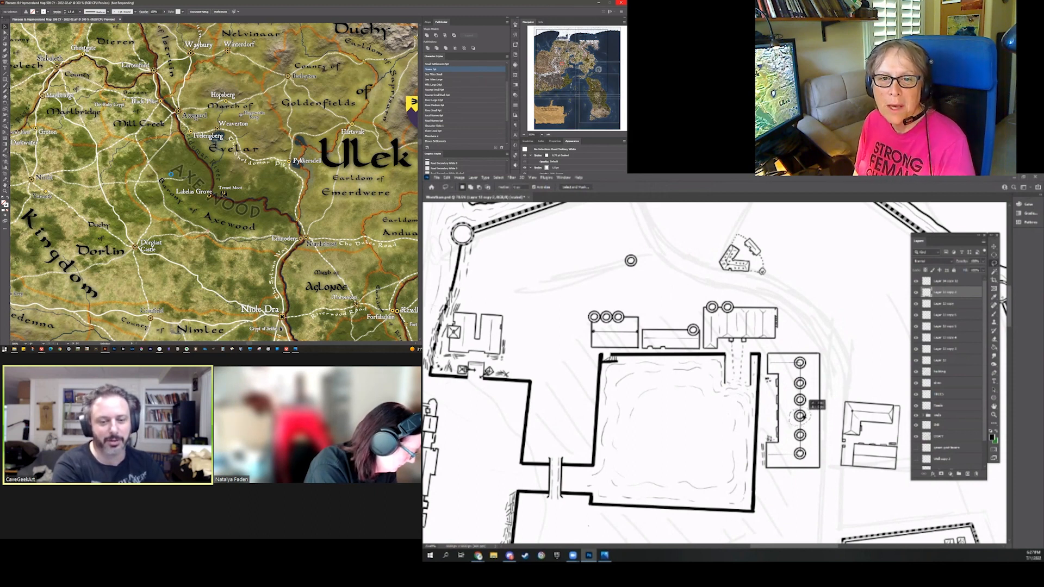
key(v)
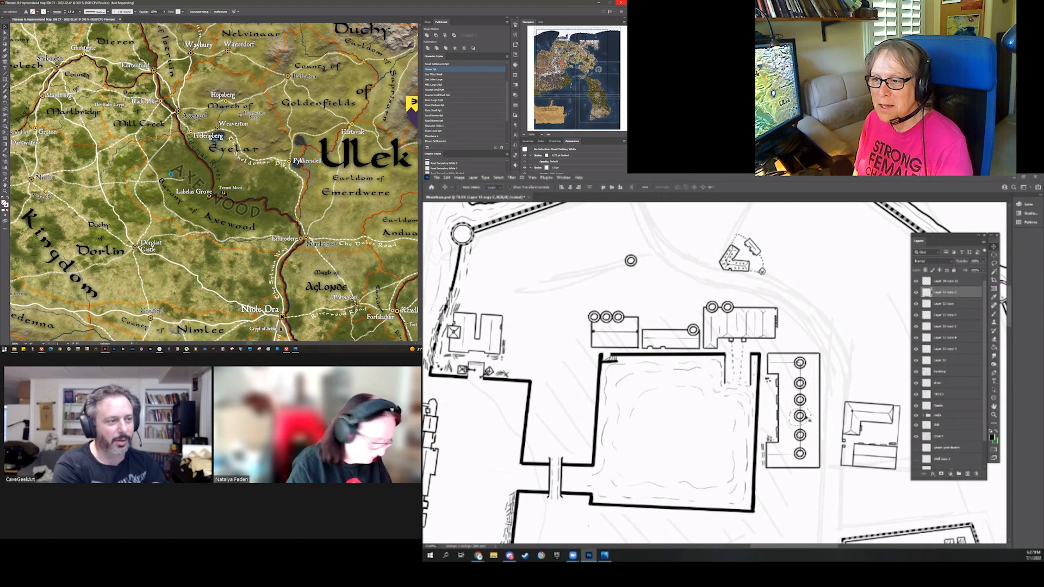
key(l)
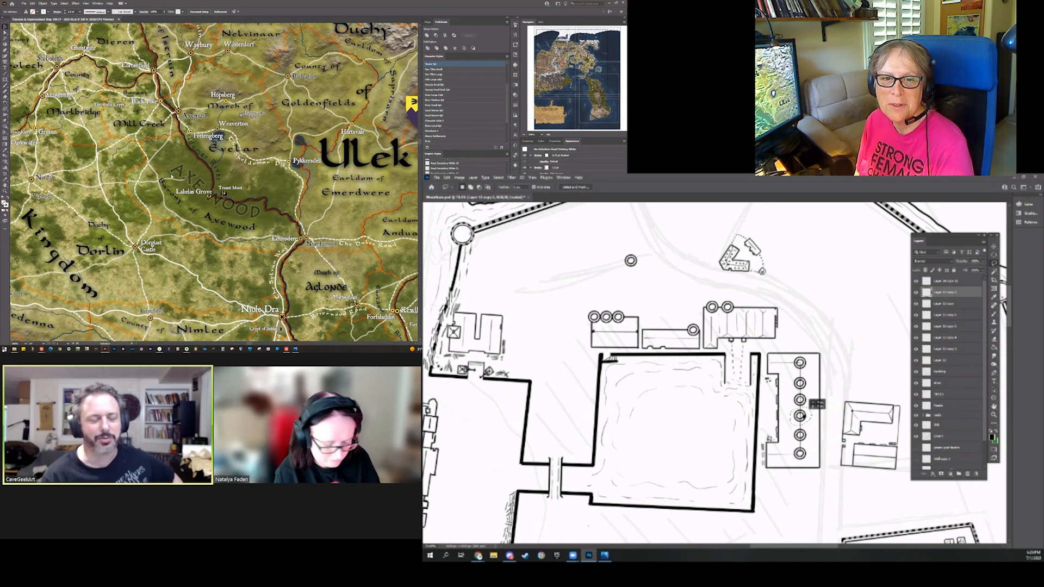
Cut the fourth ring from the column, paste it onto its own layer and move it back into the column's gap
key(Delete)
key(ctrl+v)
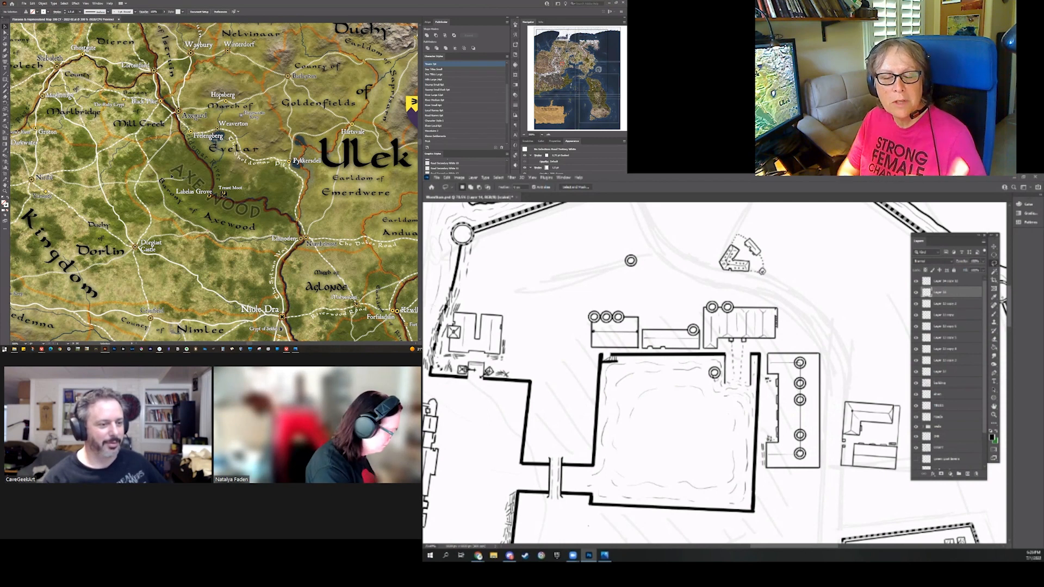
mouse_move(715, 379)
mouse_down()
mouse_move(807, 416)
mouse_move(706, 351)
mouse_up()
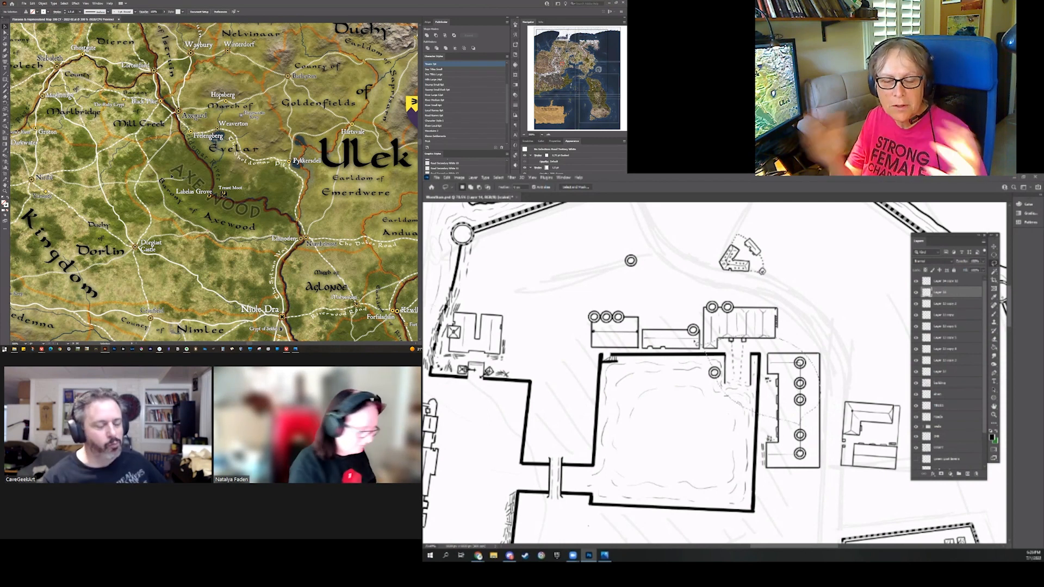
key(ctrl+d)
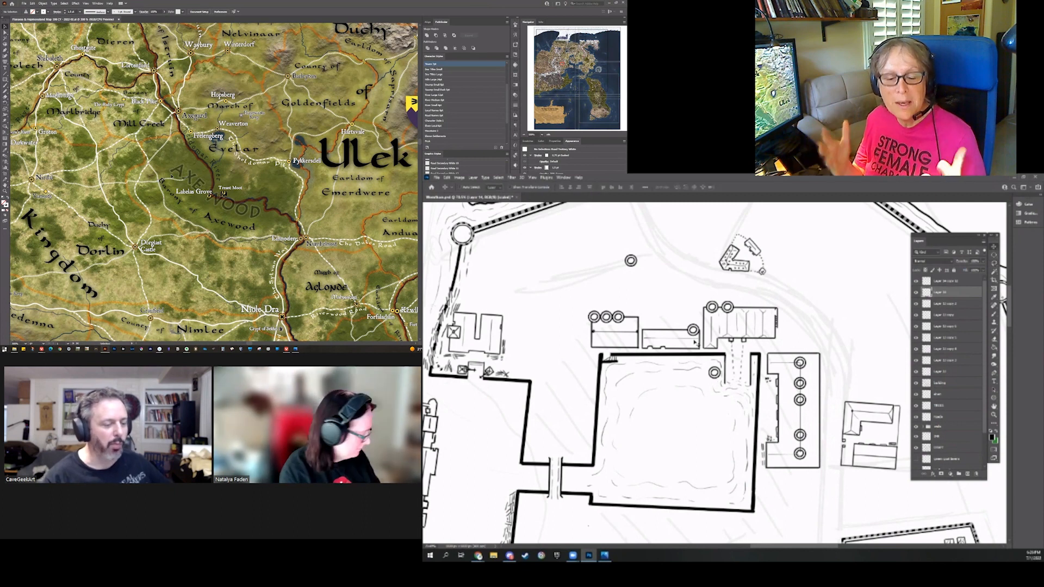
mouse_move(734, 375)
mouse_down()
mouse_move(669, 430)
mouse_move(794, 354)
mouse_up()
key(ctrl+d)
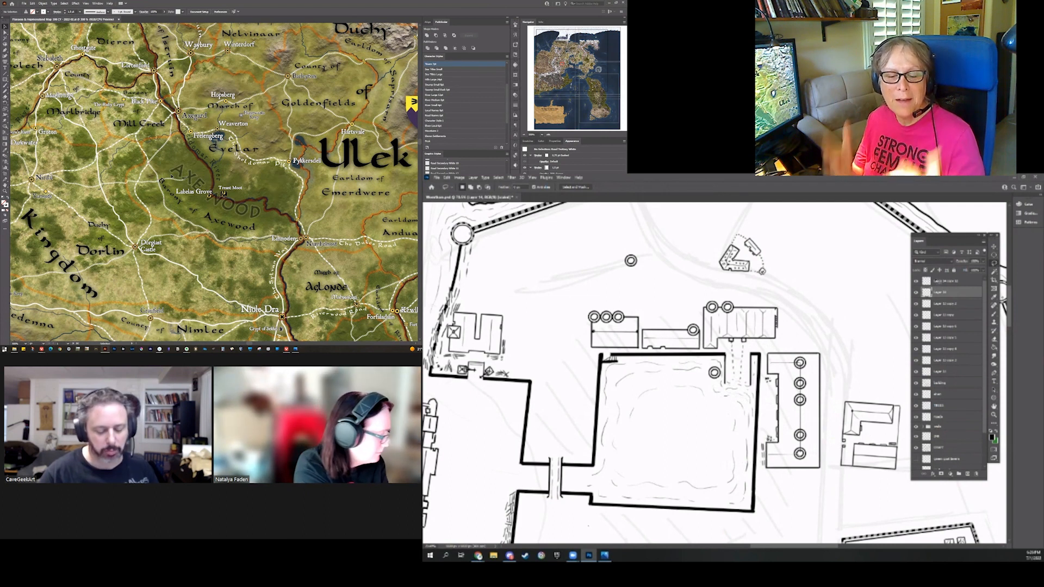
click(995, 247)
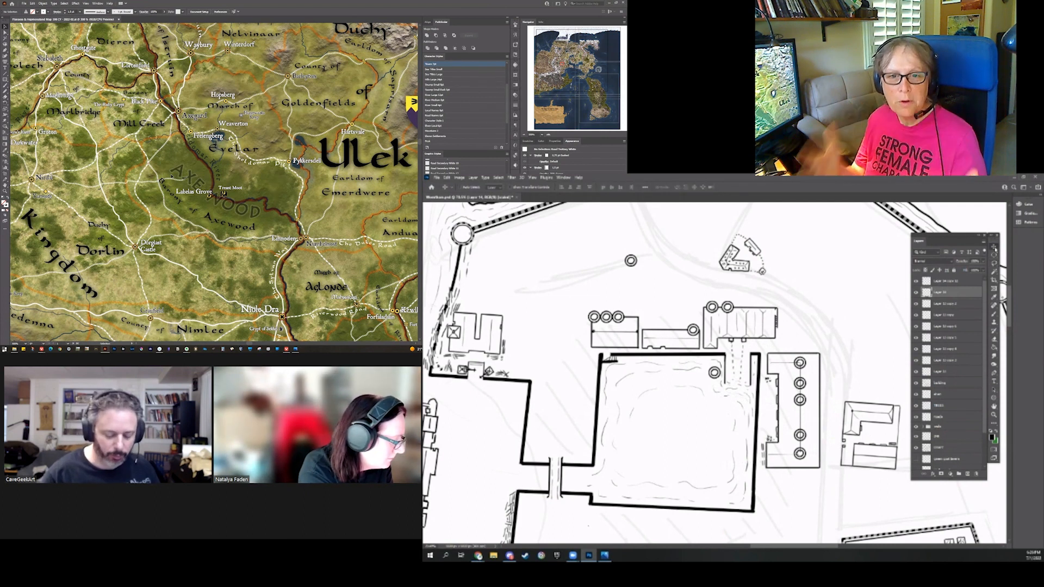
drag(714, 372, 799, 418)
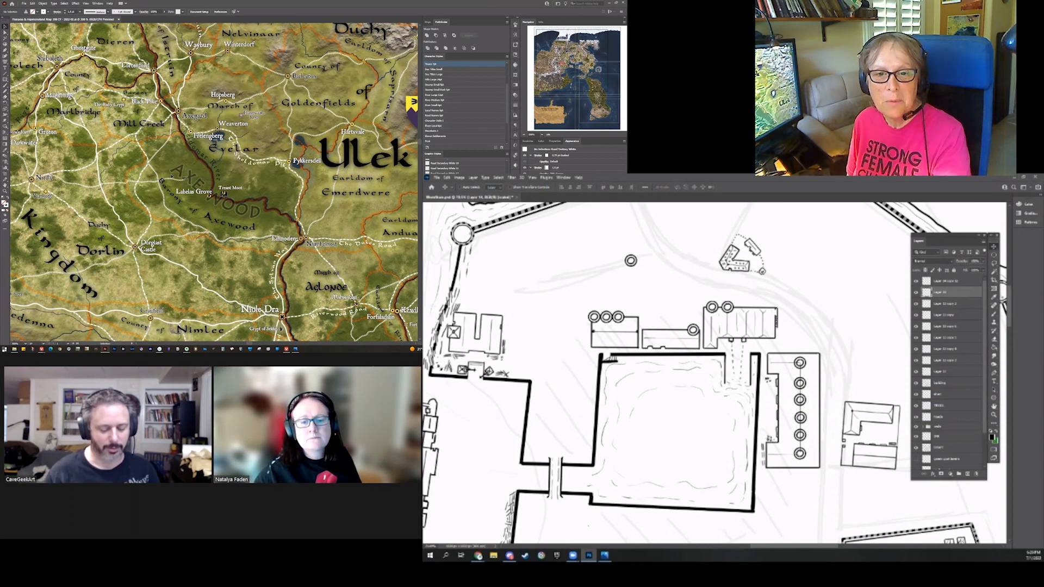
Check resource usage in Task Manager and put it away, and nudge the fourth ring into line with the column
key(ctrl+shift+Escape)
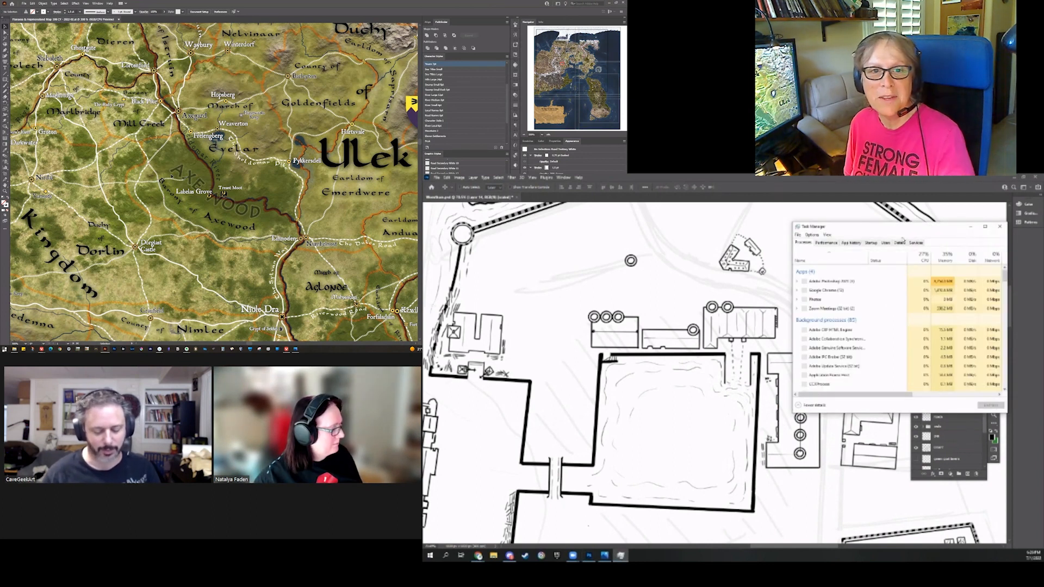
click(971, 226)
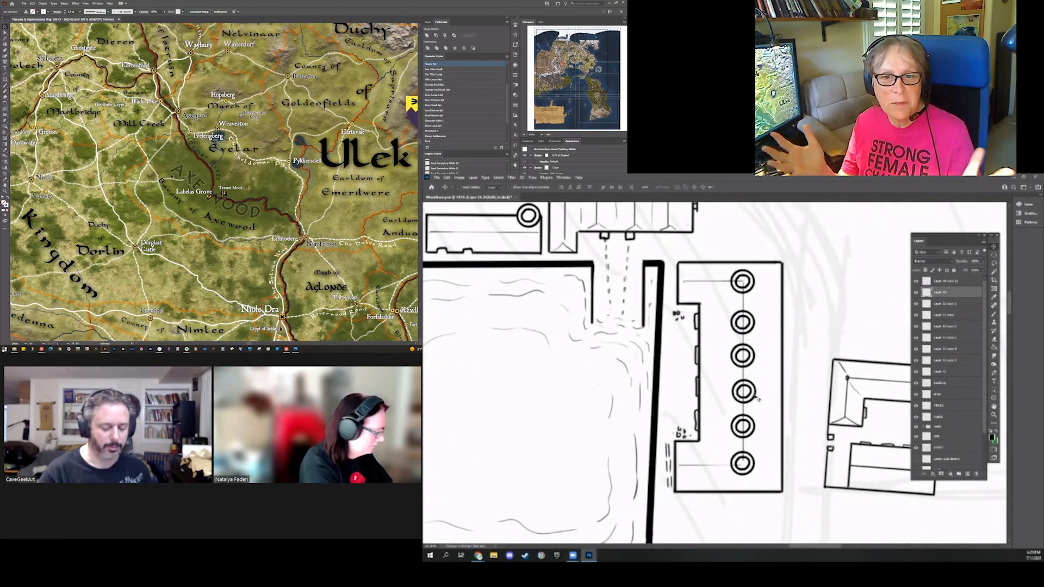
drag(753, 383, 757, 383)
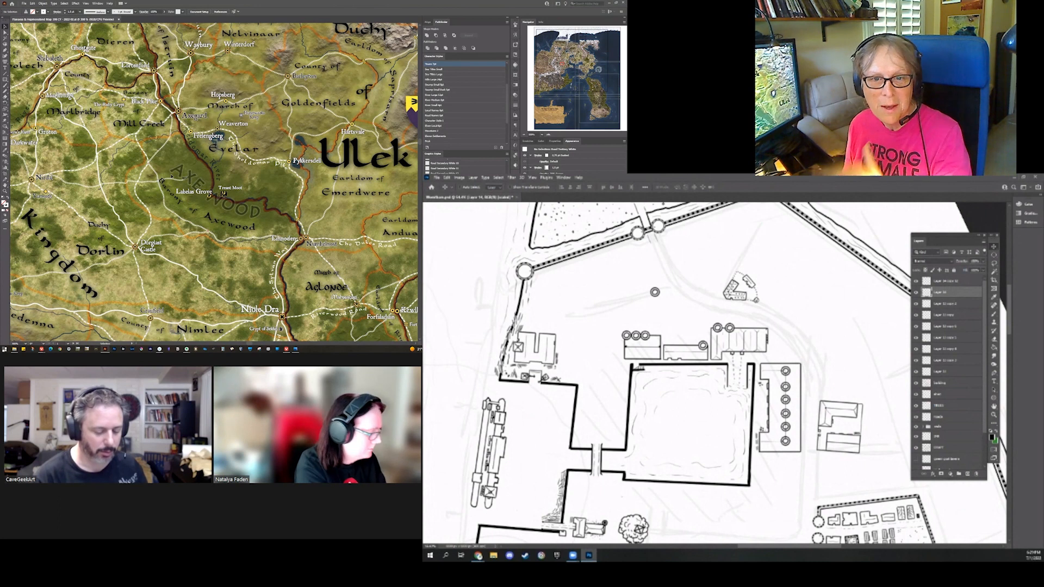
Merge the building layer and all the ring layers above it into a single layer
click(949, 383)
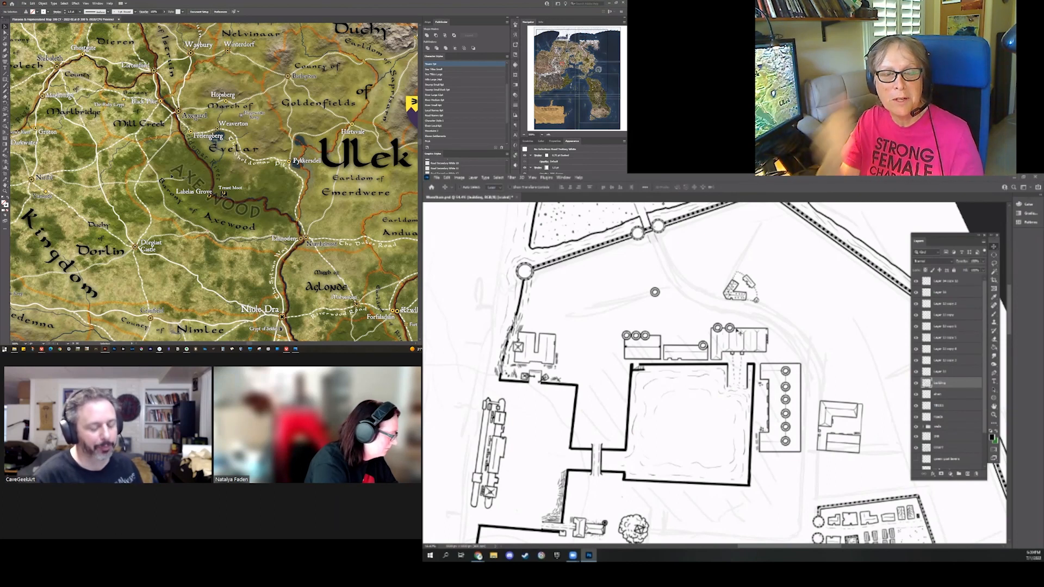
scroll(737, 333, right, 2)
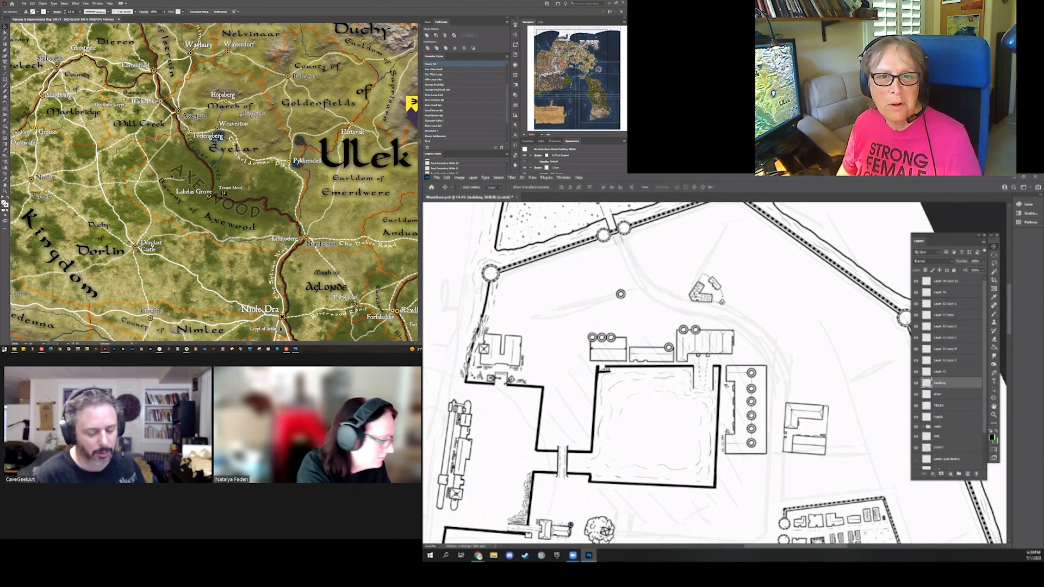
shift+click(956, 282)
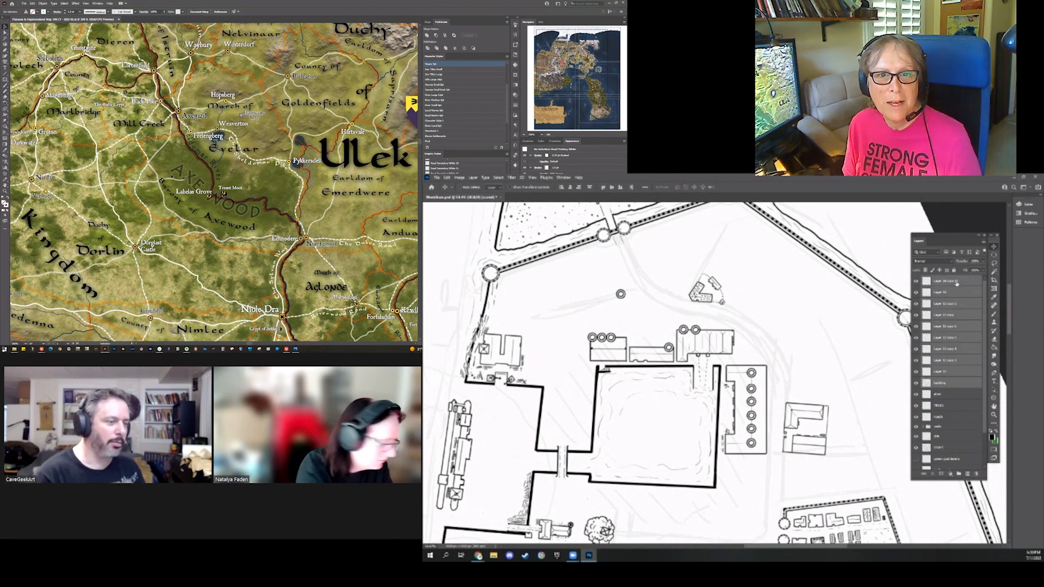
key(ctrl+e)
Rename the merged layer as buildings
double_click(953, 282)
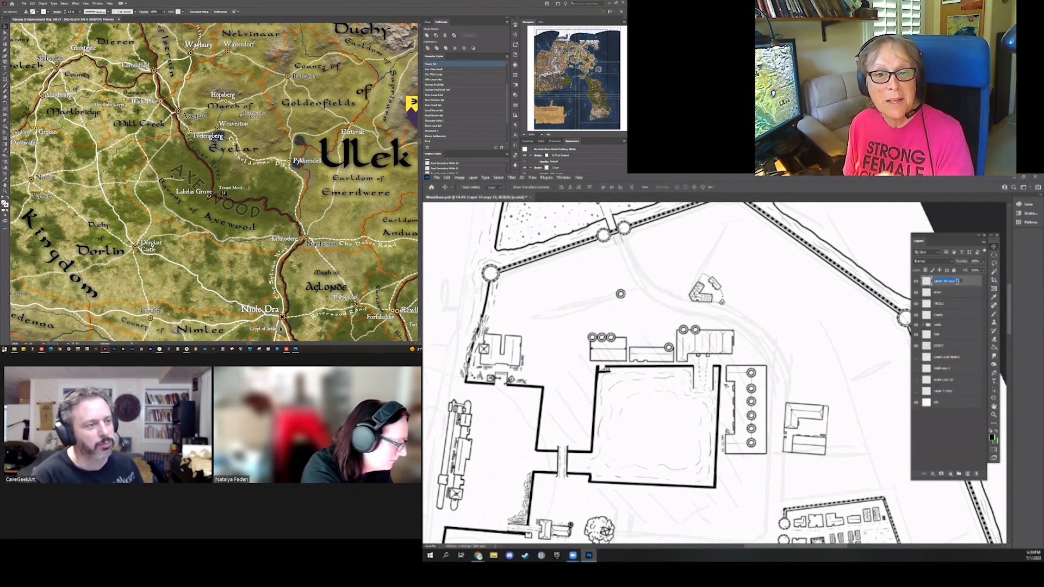
text(building)
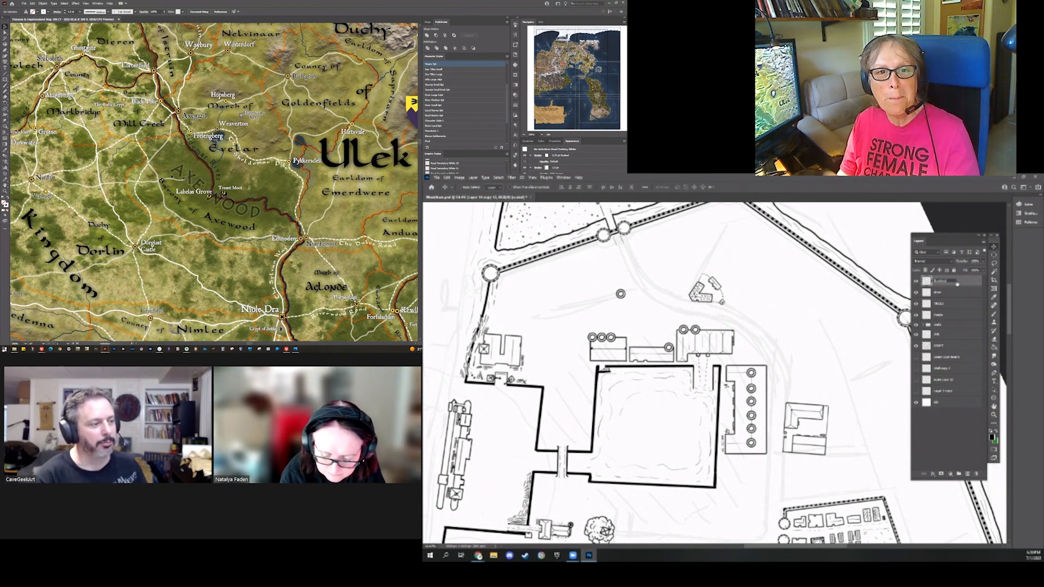
key(Return)
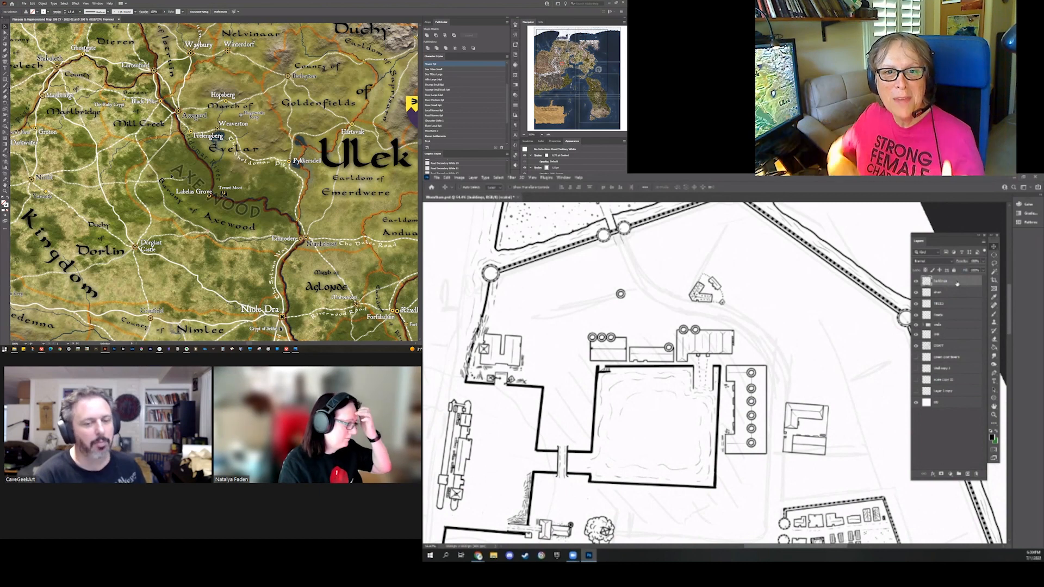
Lasso the freestanding building east of the ring column and rotate it slightly so its walls run square to the page
key(l)
mouse_move(779, 460)
mouse_down()
mouse_move(810, 379)
mouse_move(832, 482)
mouse_move(779, 471)
mouse_up()
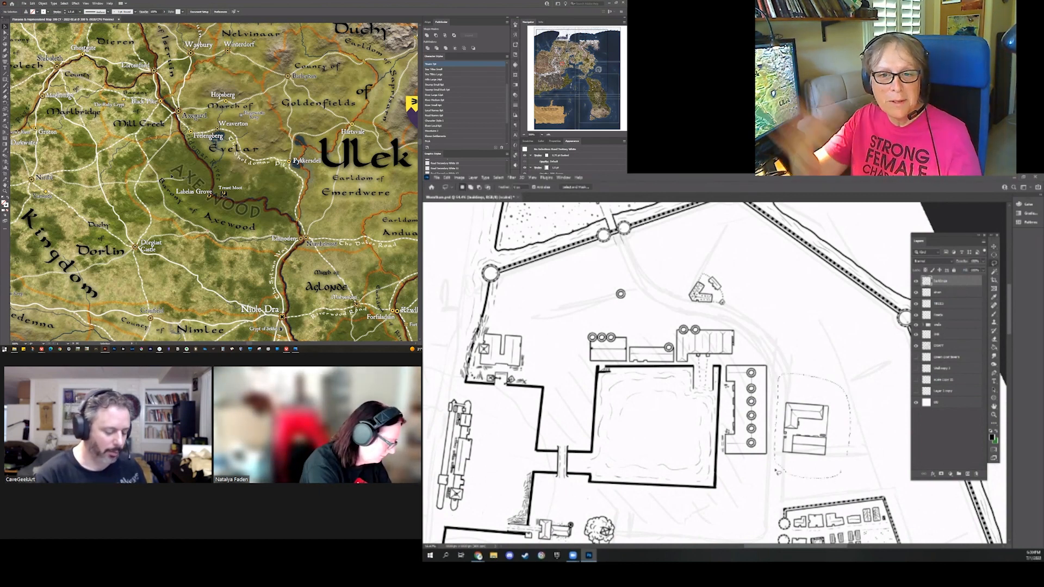
key(v)
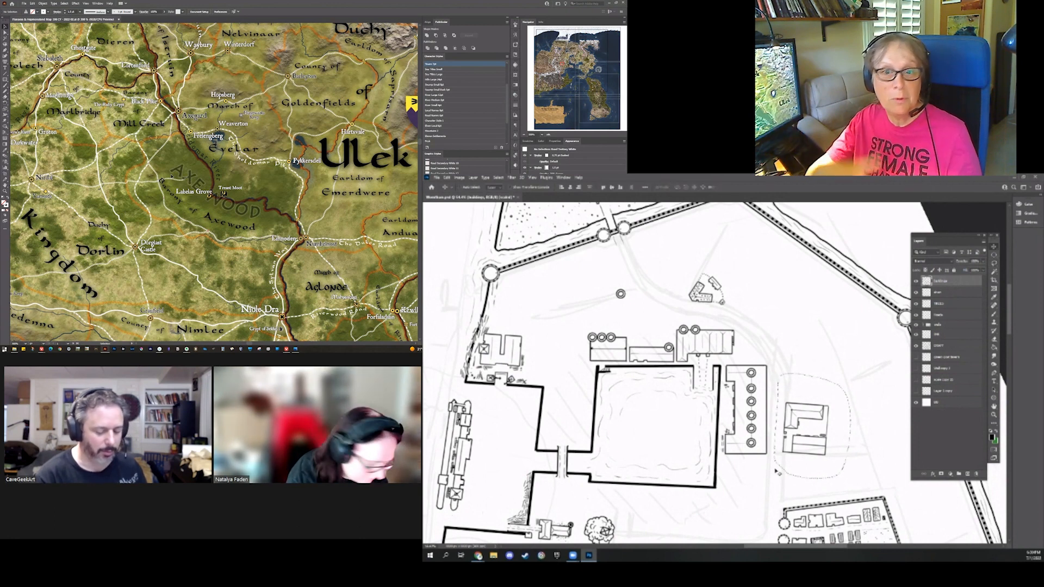
drag(819, 442, 856, 458)
key(ctrl+t)
drag(818, 427, 816, 440)
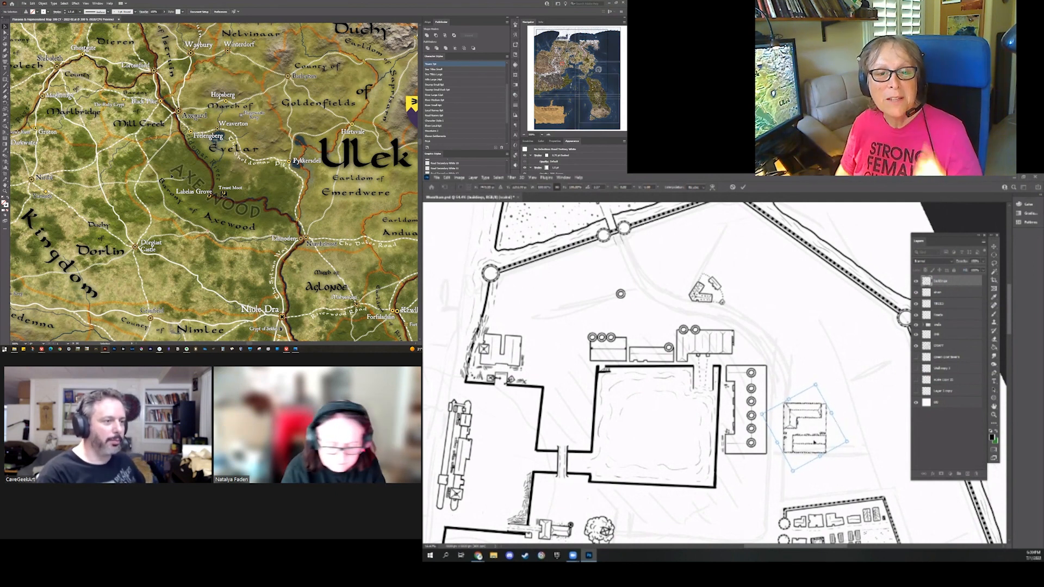
key(Return)
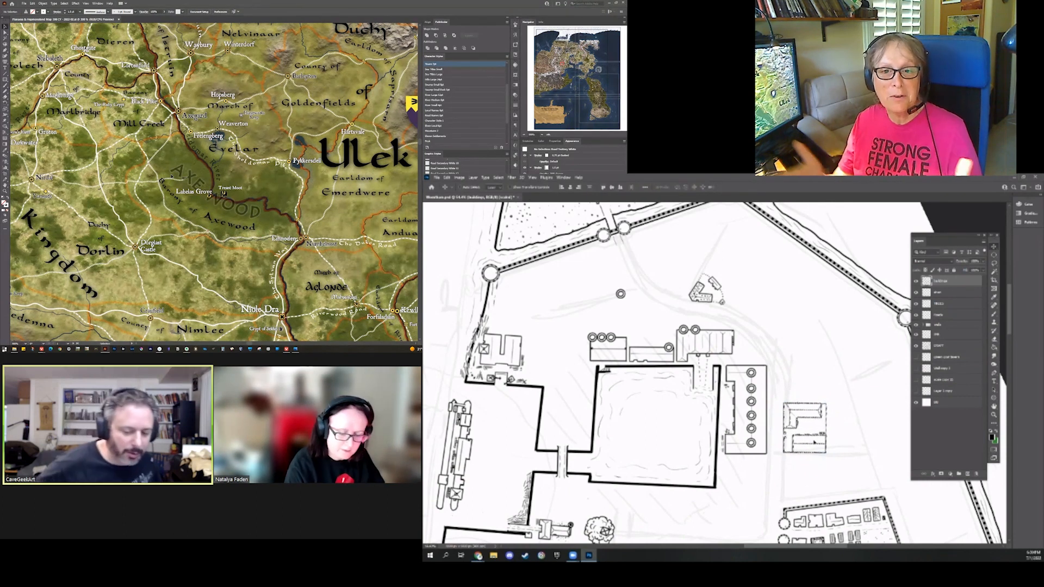
Examine the town map overall, the open ground around the freestanding building, and the Axewood area of the regional map
scroll(810, 442, down, 3)
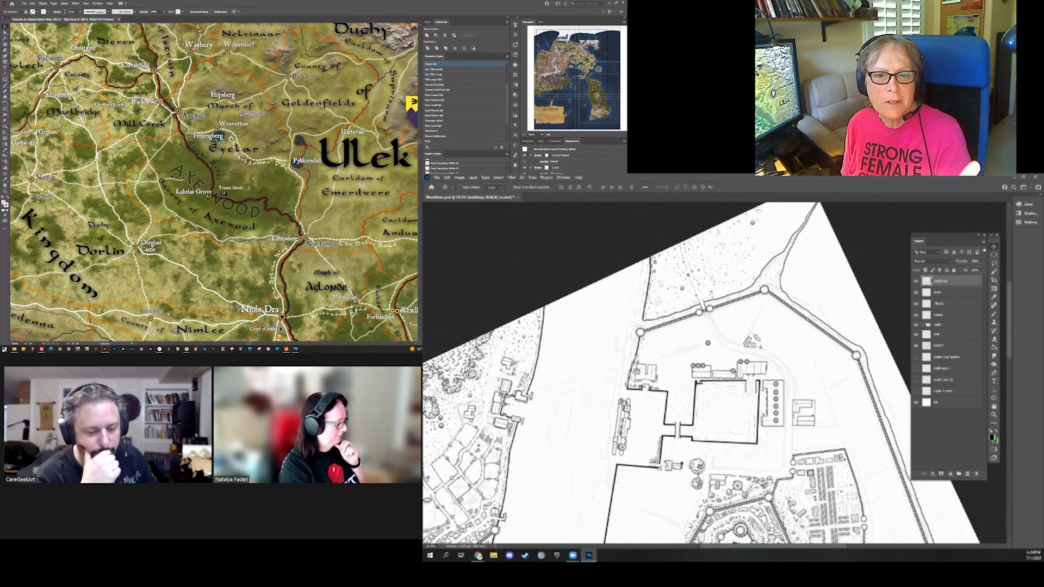
key(ctrl+minus)
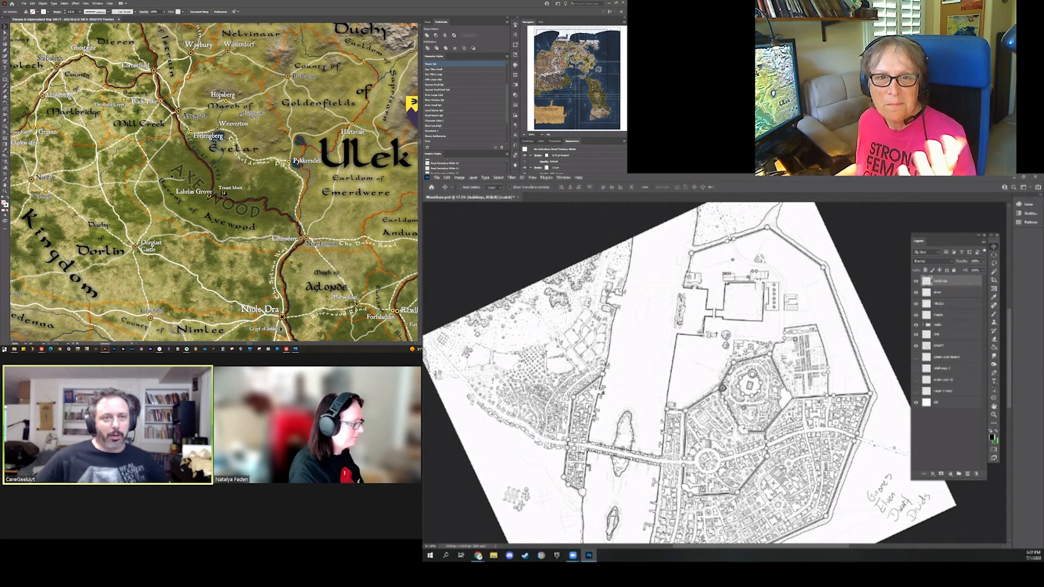
scroll(807, 275, up, 5)
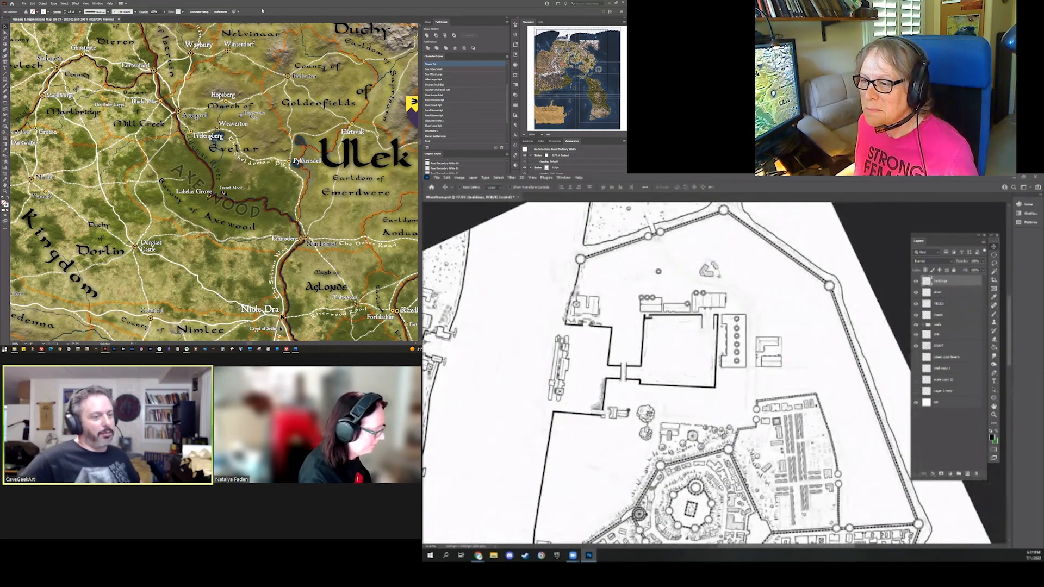
scroll(810, 228, up, 3)
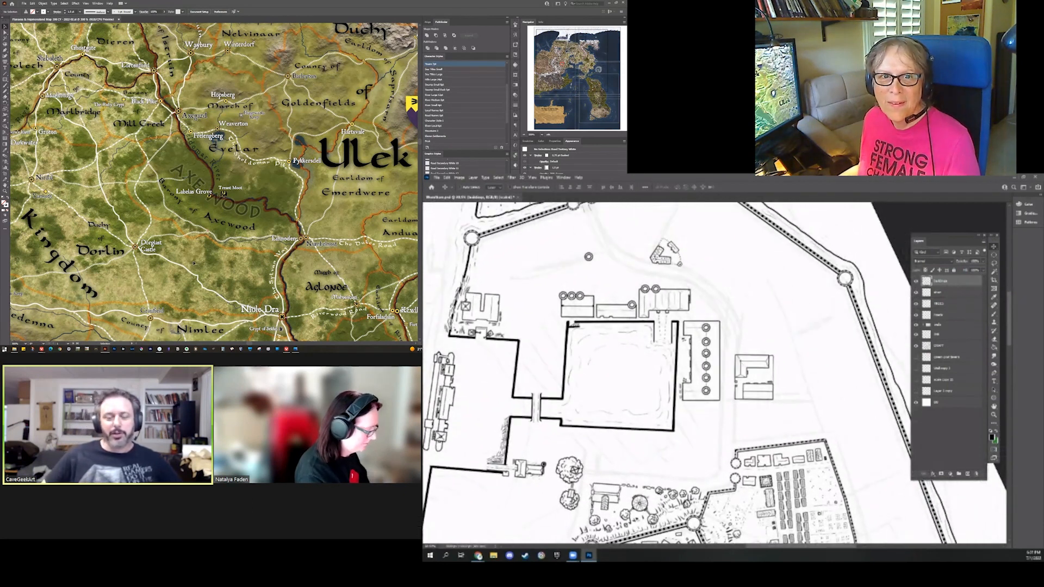
key(b)
scroll(707, 375, down, 1)
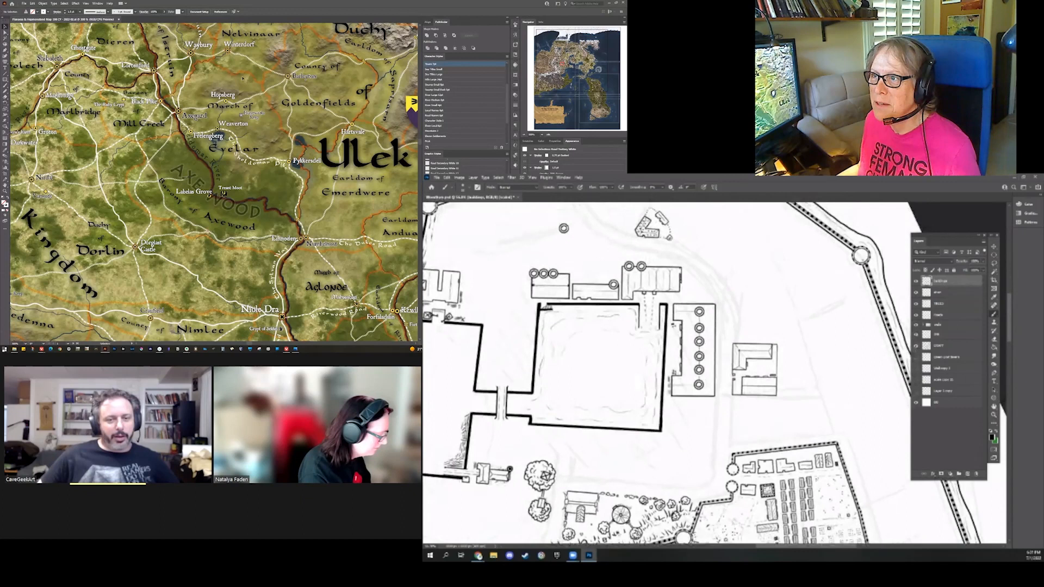
scroll(710, 459, up, 2)
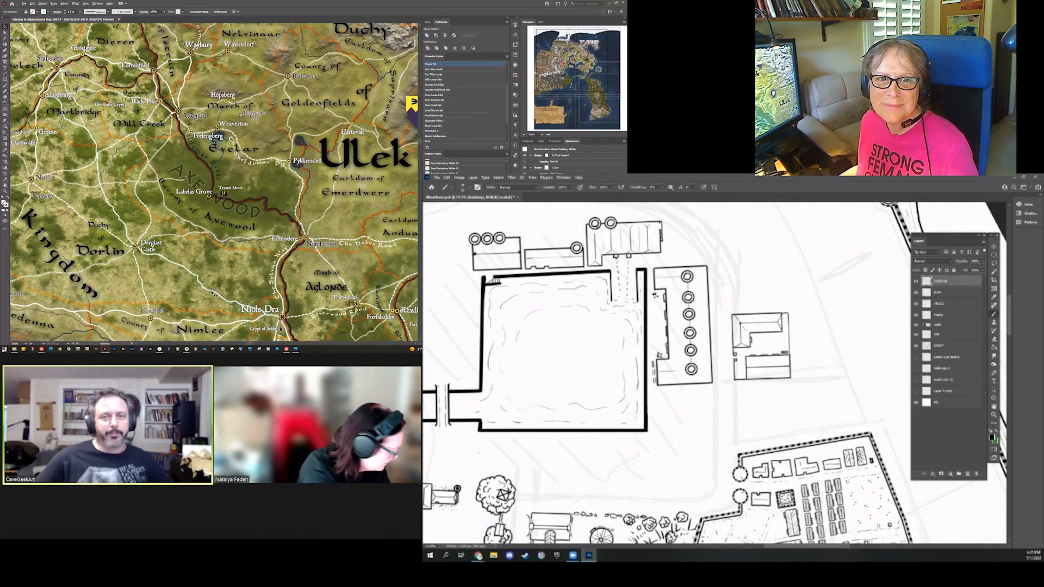
scroll(212, 292, up, 1)
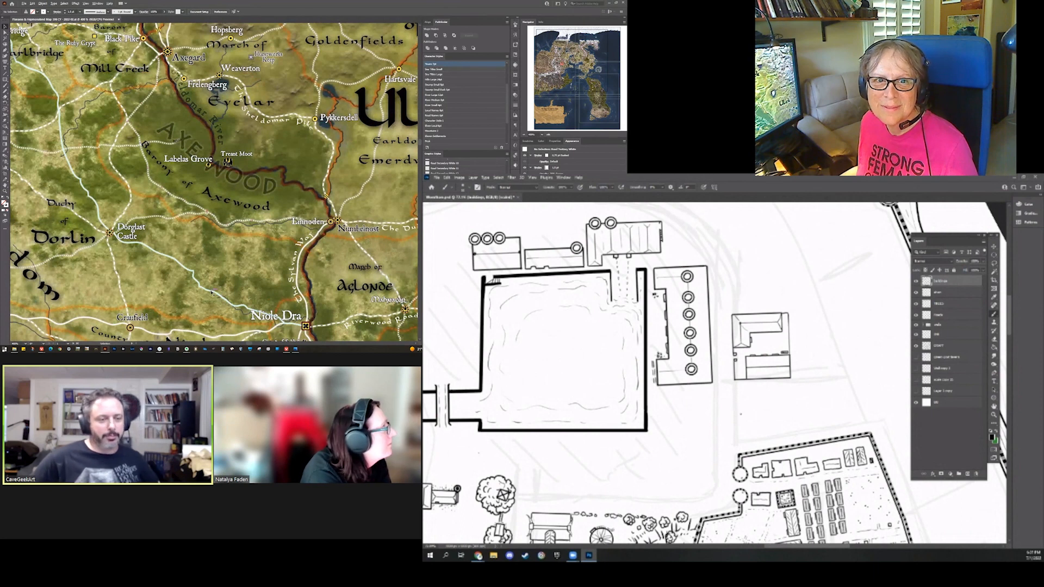
scroll(211, 292, up, 1)
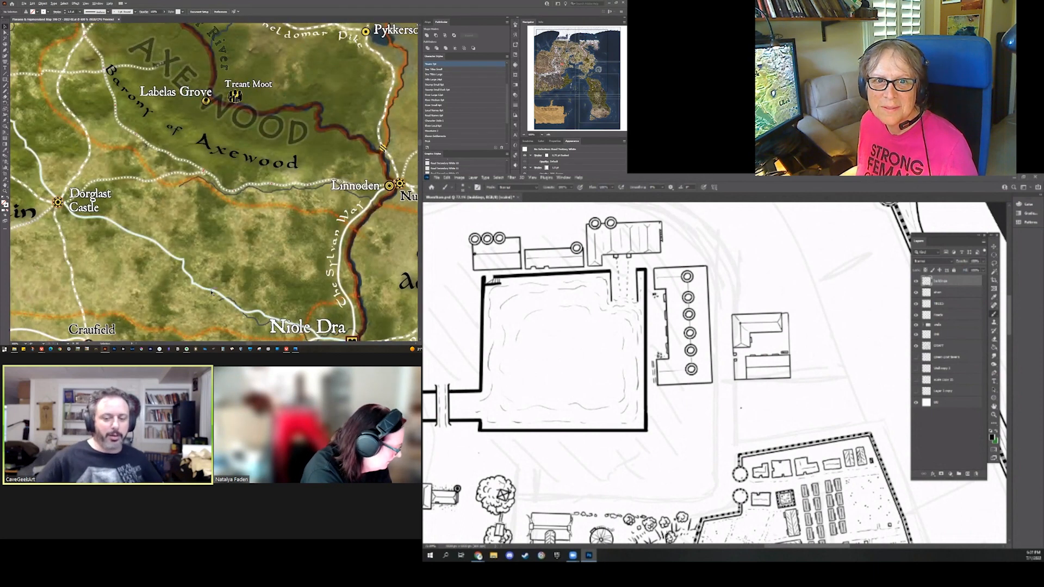
scroll(211, 292, down, 1)
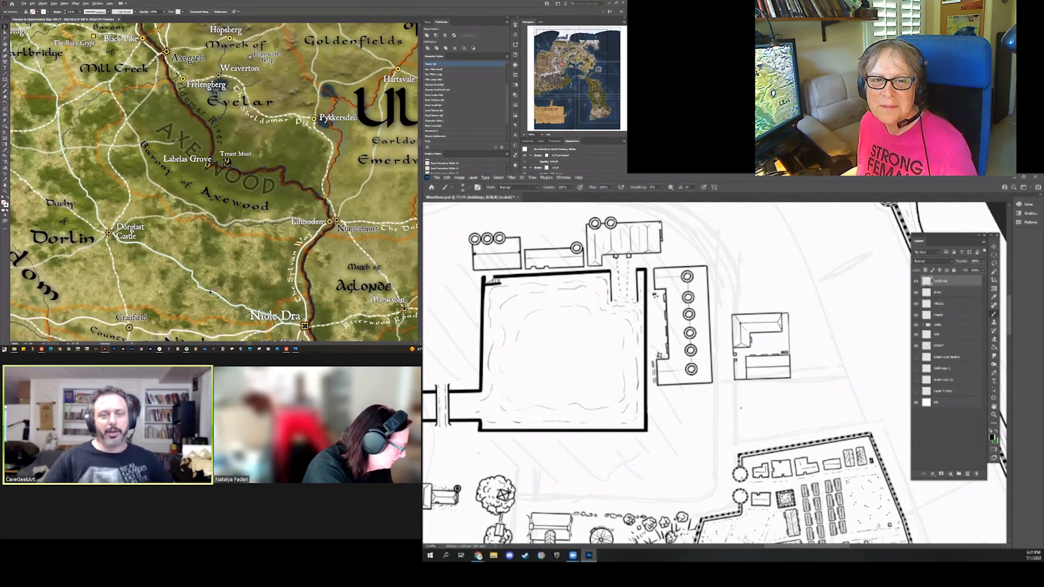
scroll(209, 292, down, 1)
Add a new layer beneath buildings and draw a closed four-sided plot with straight brush lines between the freestanding building and the walled garden
click(951, 296)
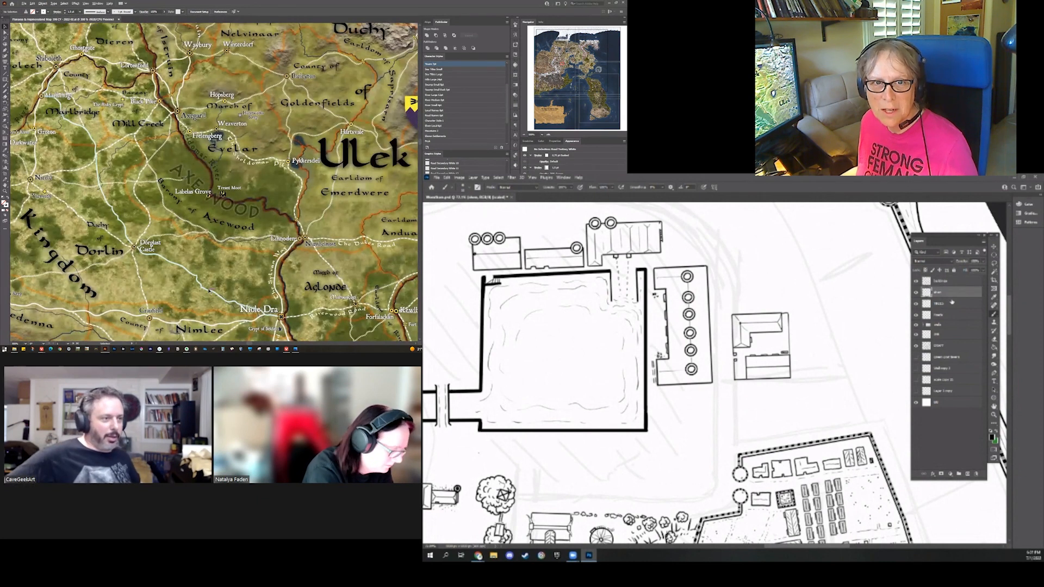
click(969, 474)
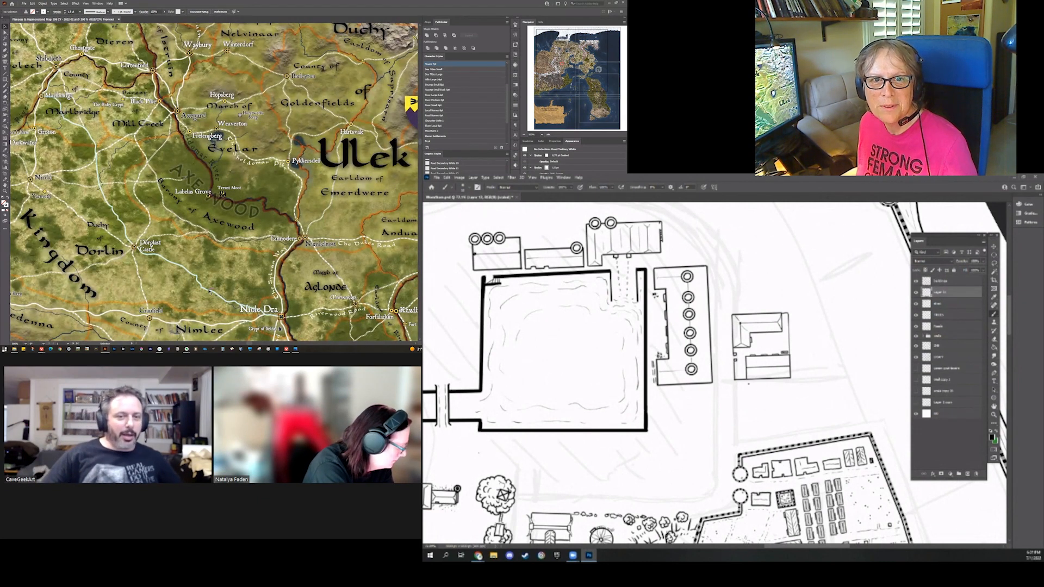
drag(735, 384, 794, 385)
key(ctrl+z)
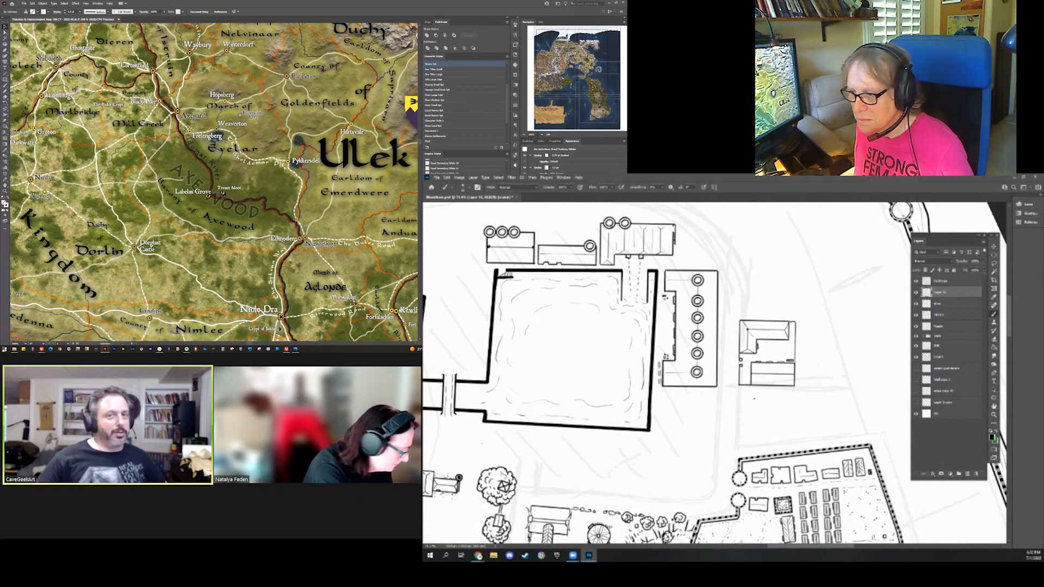
drag(740, 391, 849, 391)
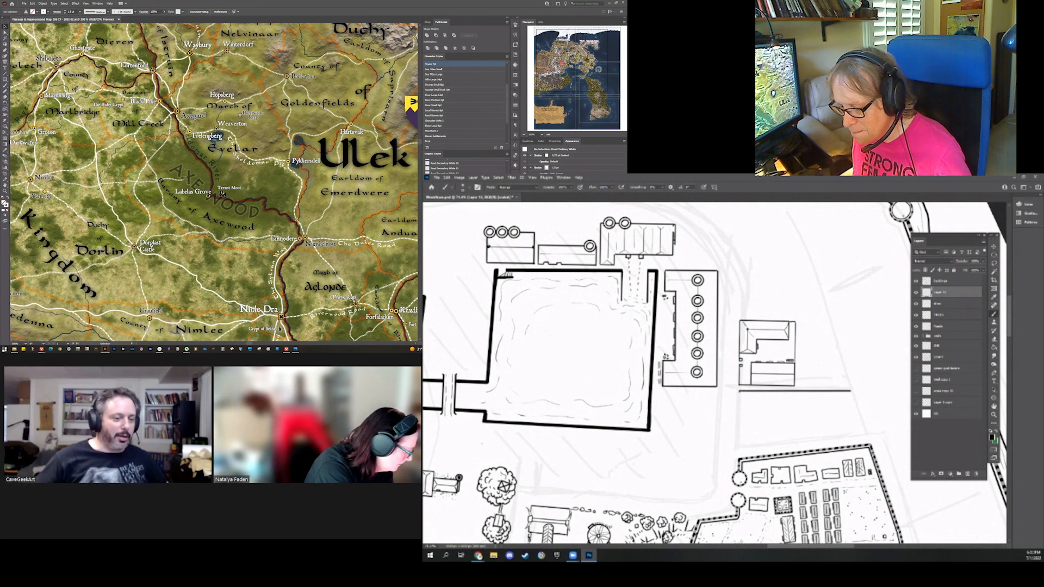
drag(738, 391, 738, 447)
shift+click(868, 434)
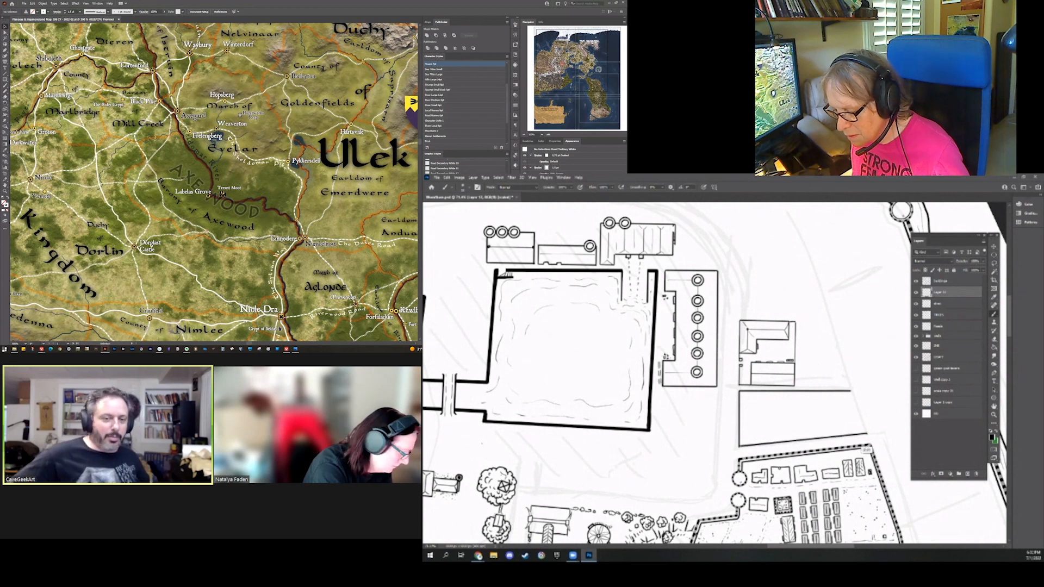
shift+click(851, 391)
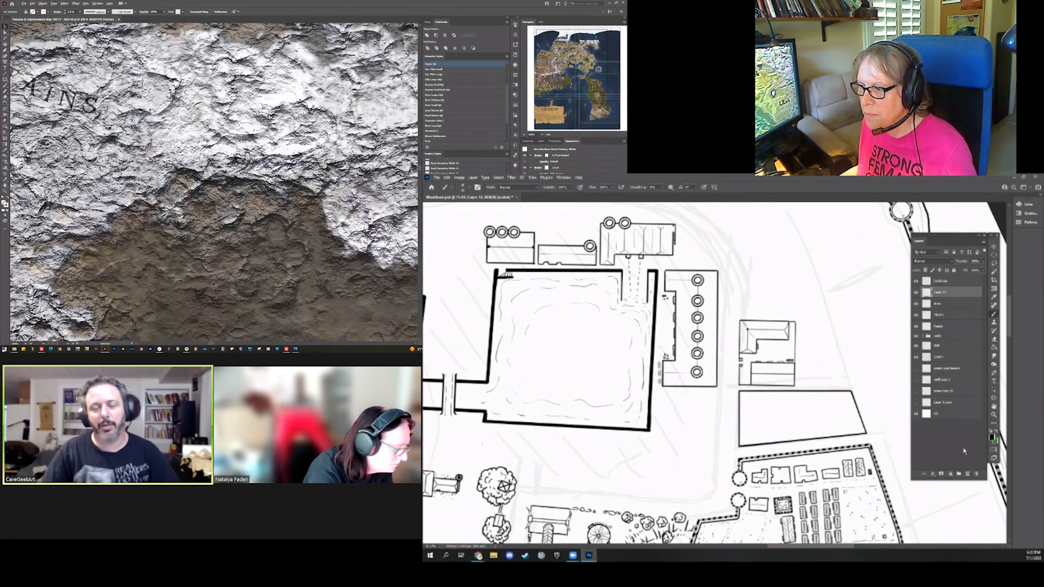
Duplicate the layer holding the new plot outline
scroll(214, 284, down, 1)
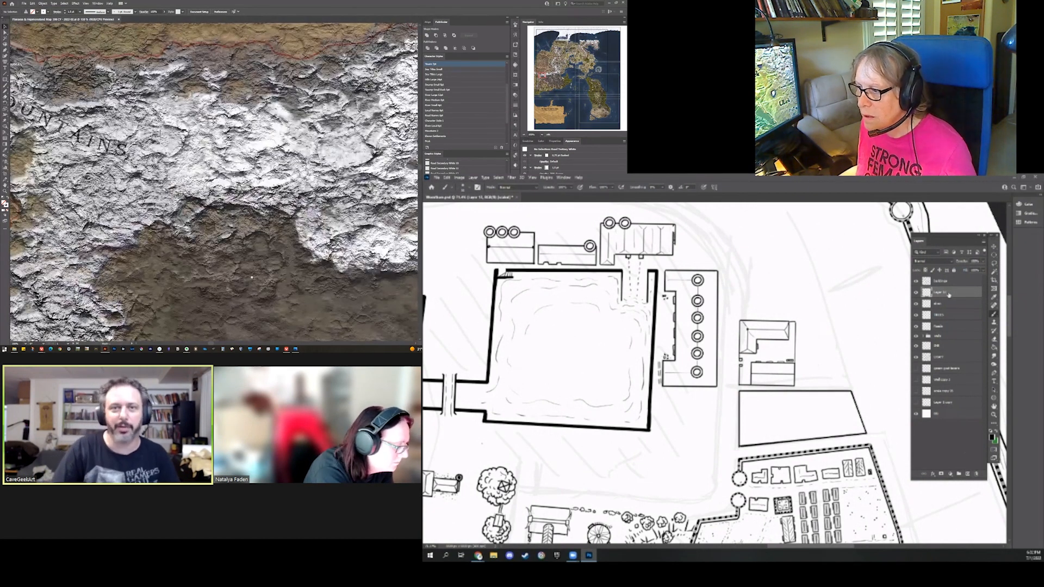
right_click(950, 295)
click(906, 306)
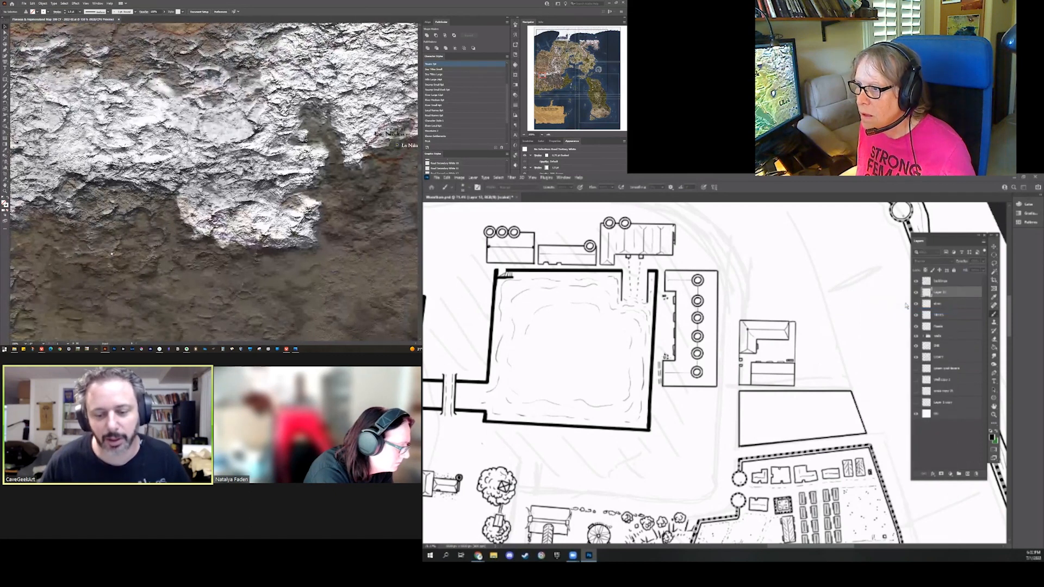
key(Return)
scroll(214, 181, right, 1)
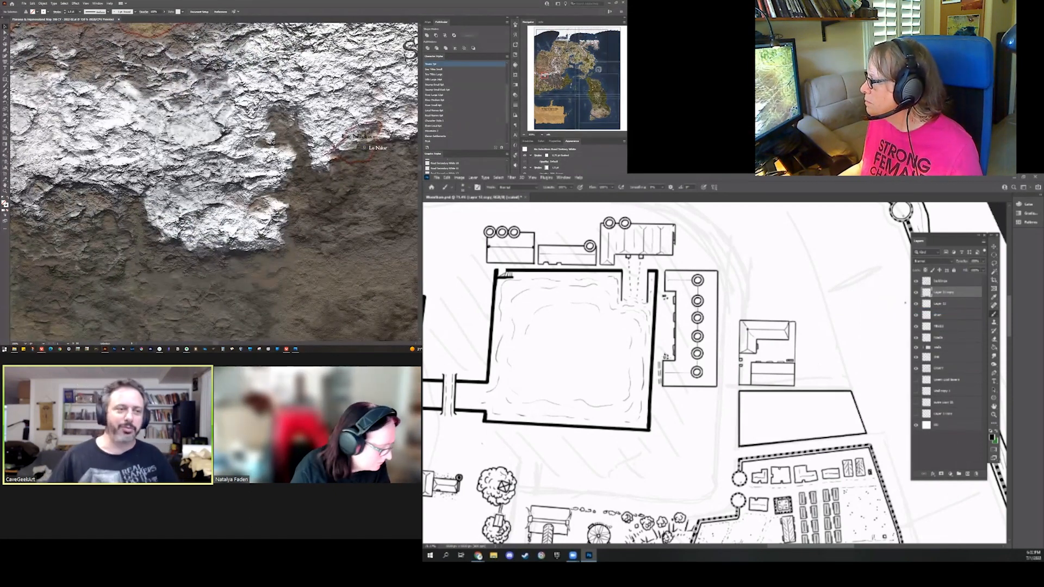
Paste the copied layer style onto the duplicate layer and turn the plot outline into a dashed border
right_click(949, 293)
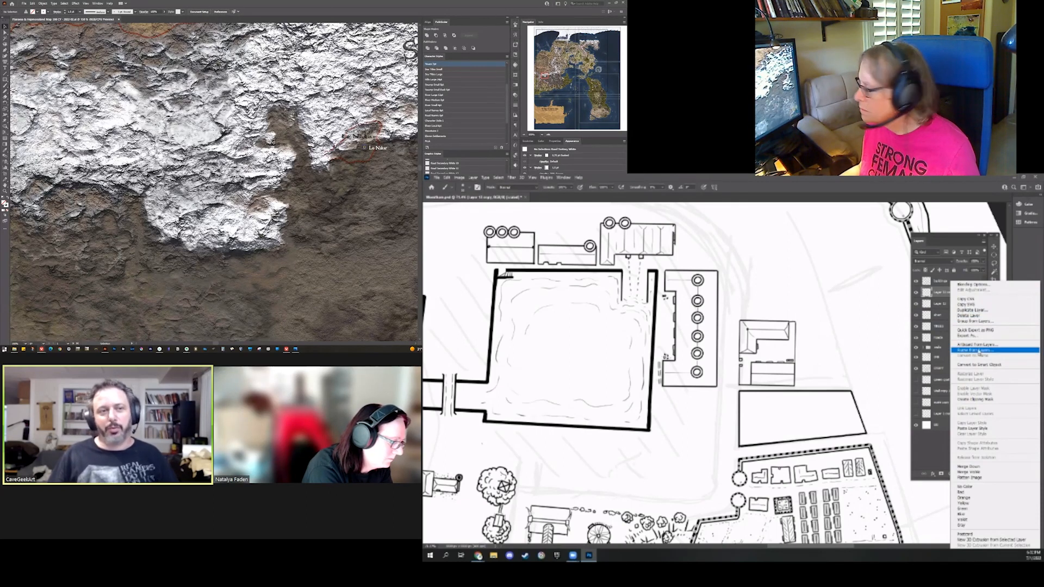
click(985, 429)
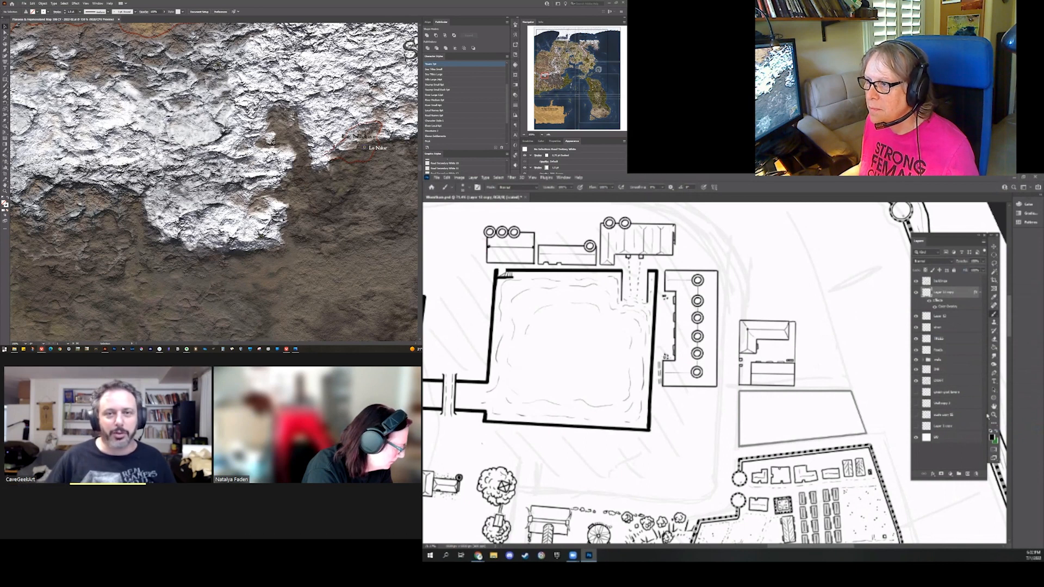
drag(739, 448, 709, 417)
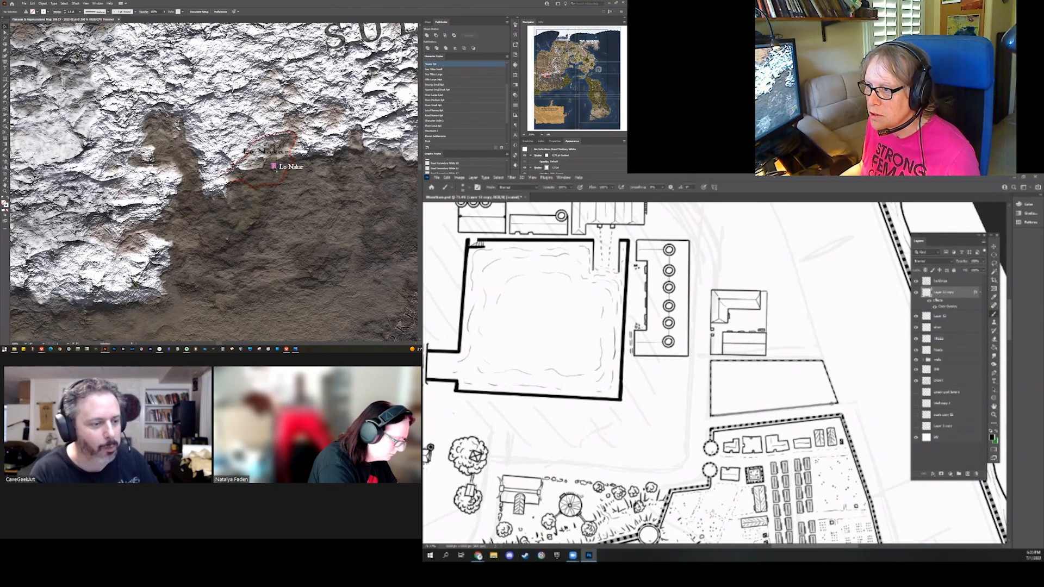
Switch to the regional map in Illustrator, move the Lo Nakar marker northwest into the dark valley, and deselect it
drag(273, 166, 170, 144)
key(ctrl+shift+a)
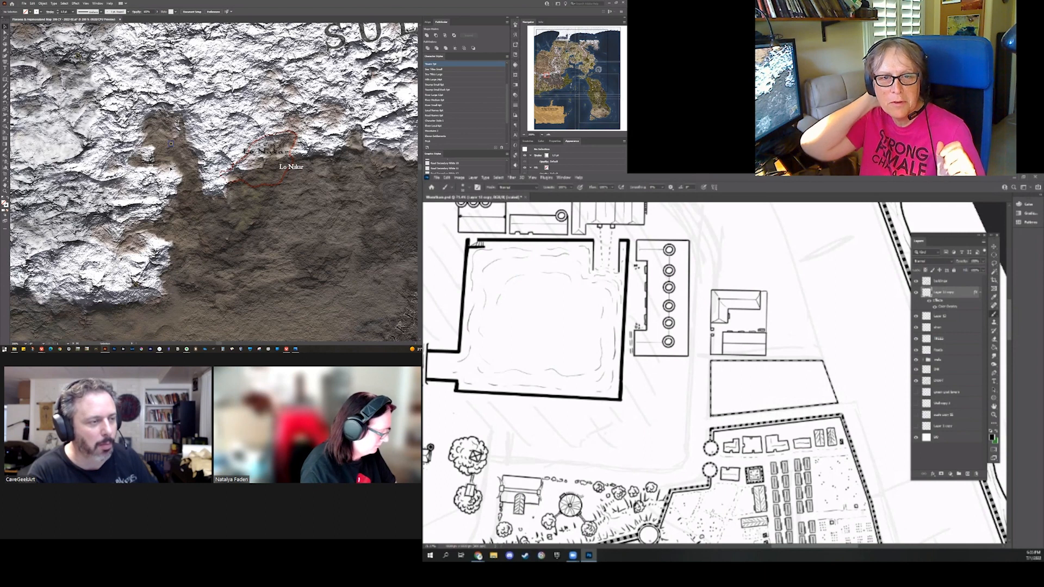
Select the interior of the dashed plot with the Magic Wand, make the original outline layer active, and contract the selection
scroll(714, 373, down, 2)
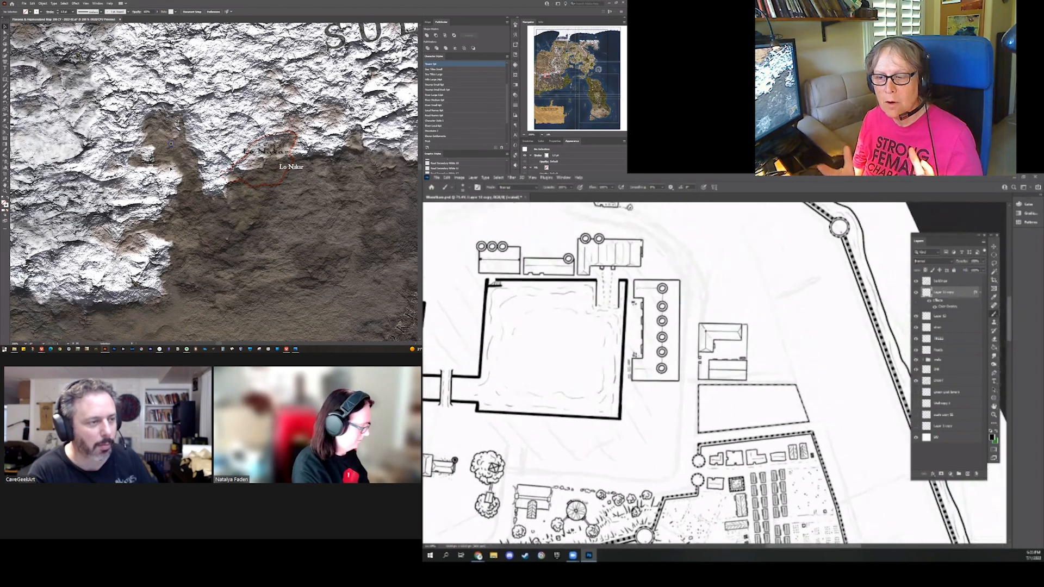
scroll(714, 373, down, 1)
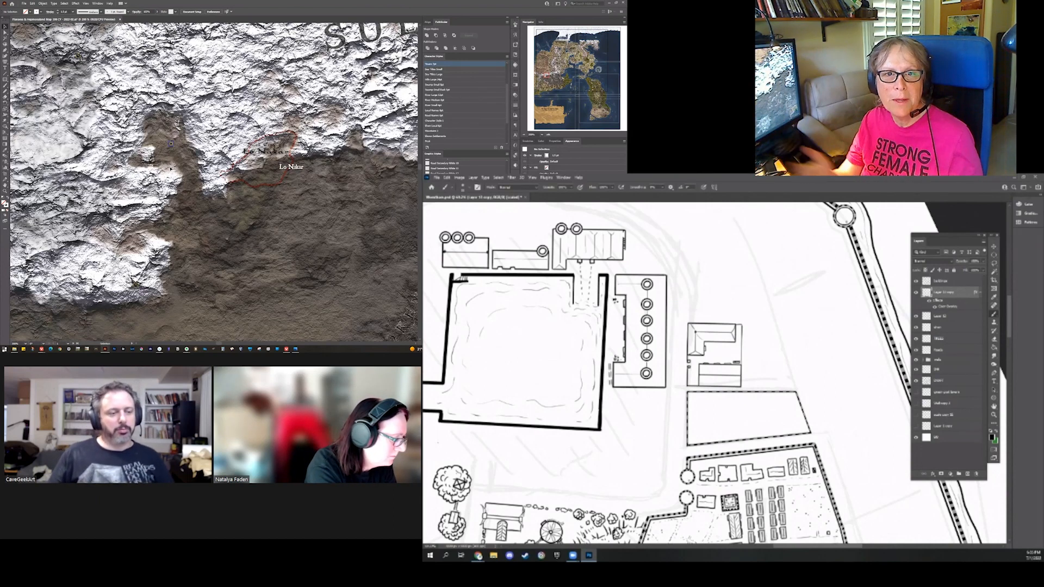
key(w)
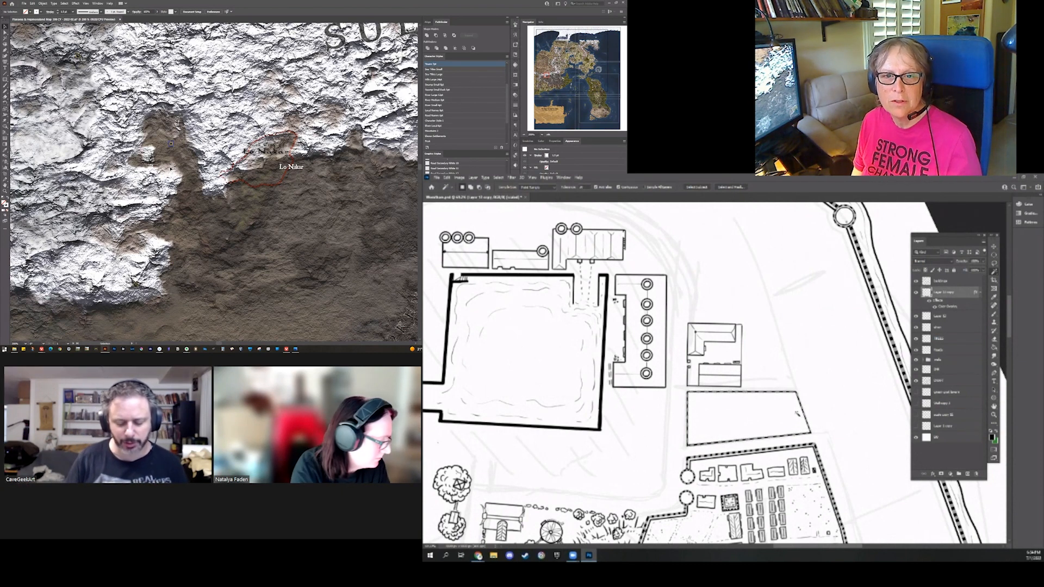
click(954, 317)
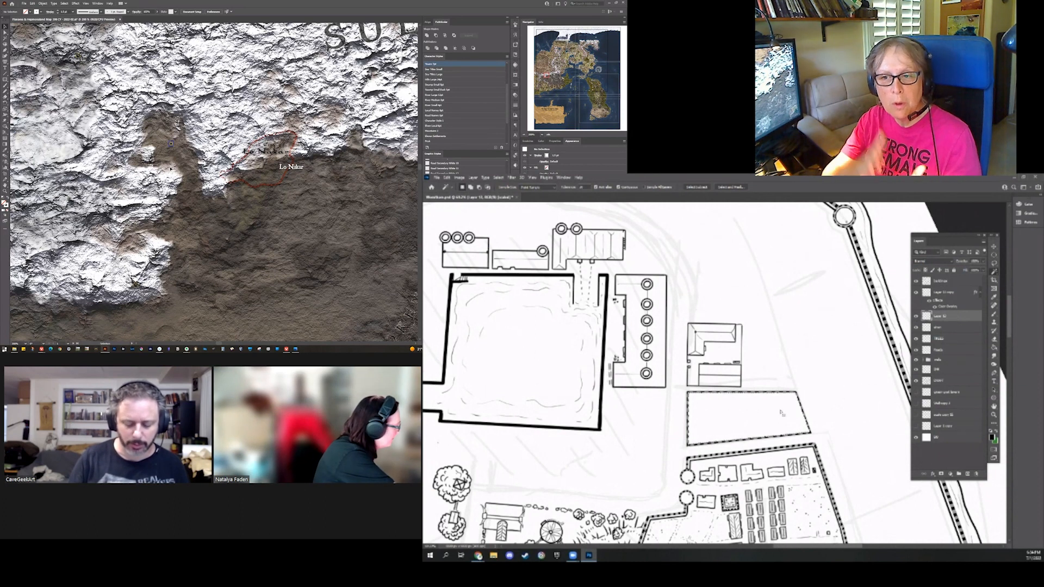
click(498, 179)
mouse_move(525, 276)
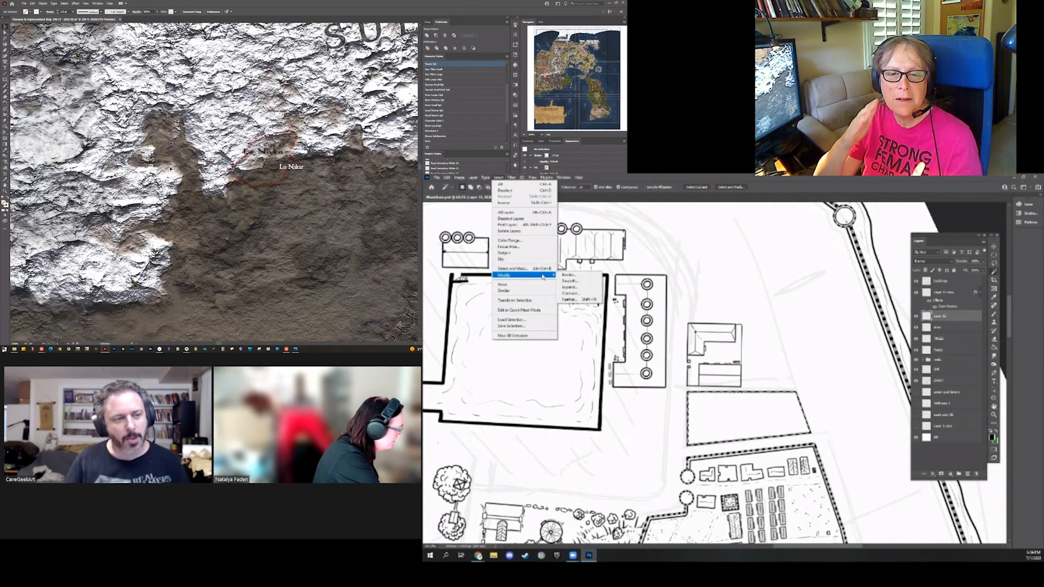
click(571, 293)
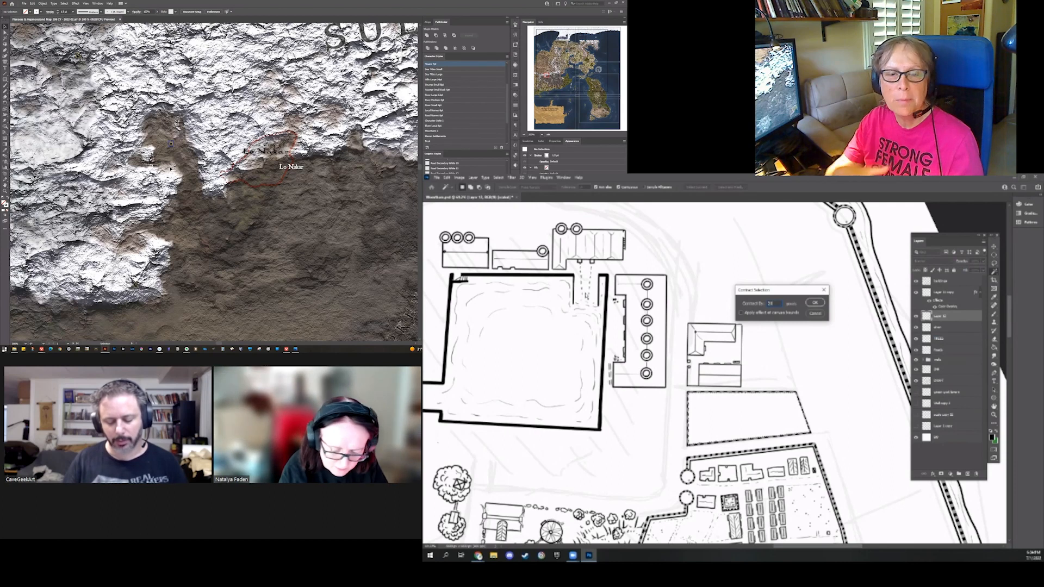
key(Return)
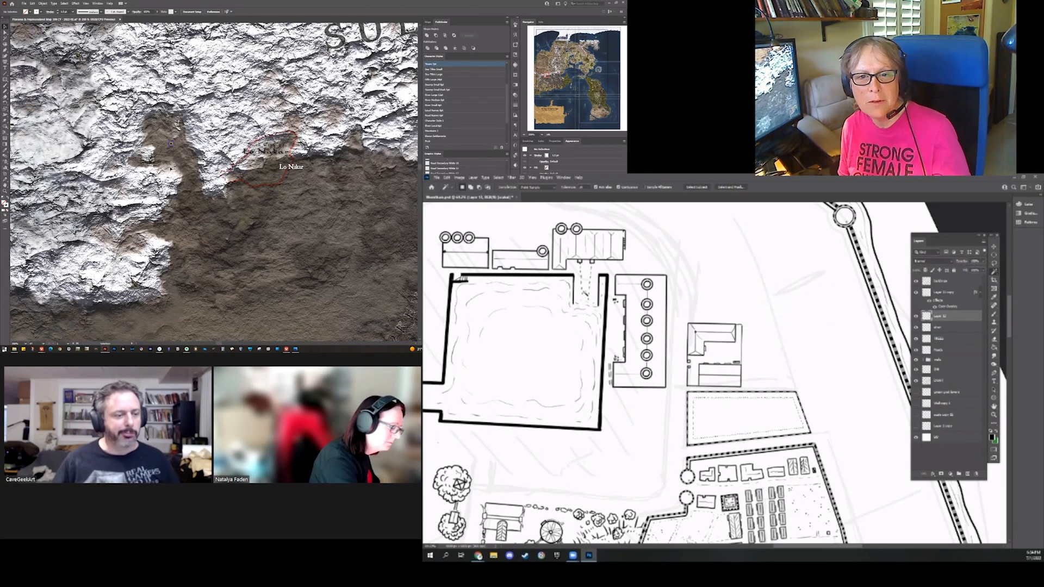
Stroke the contracted selection in black to form a solid inner outline inside the dashed plot
click(447, 178)
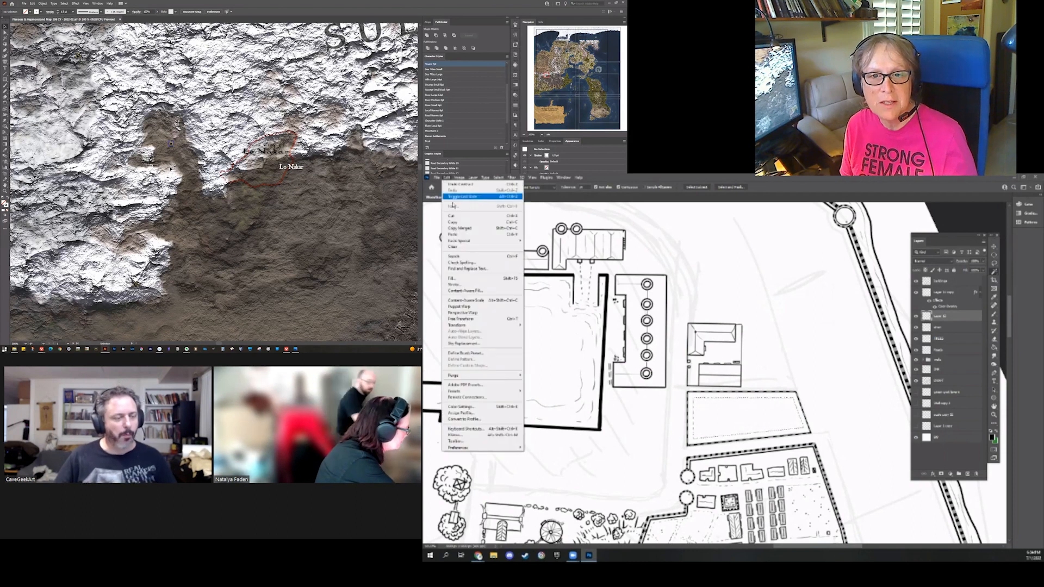
click(466, 285)
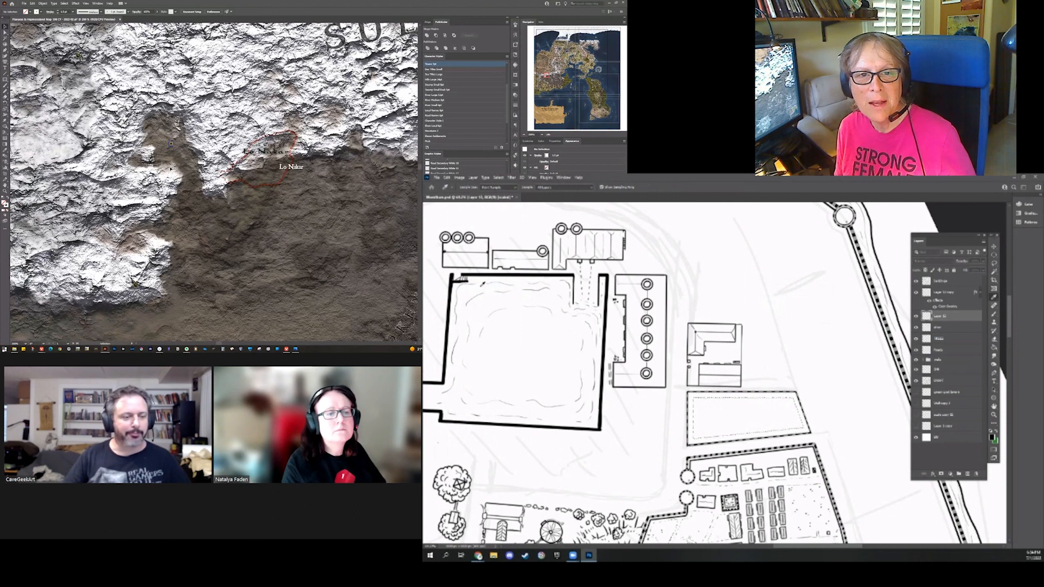
key(Return)
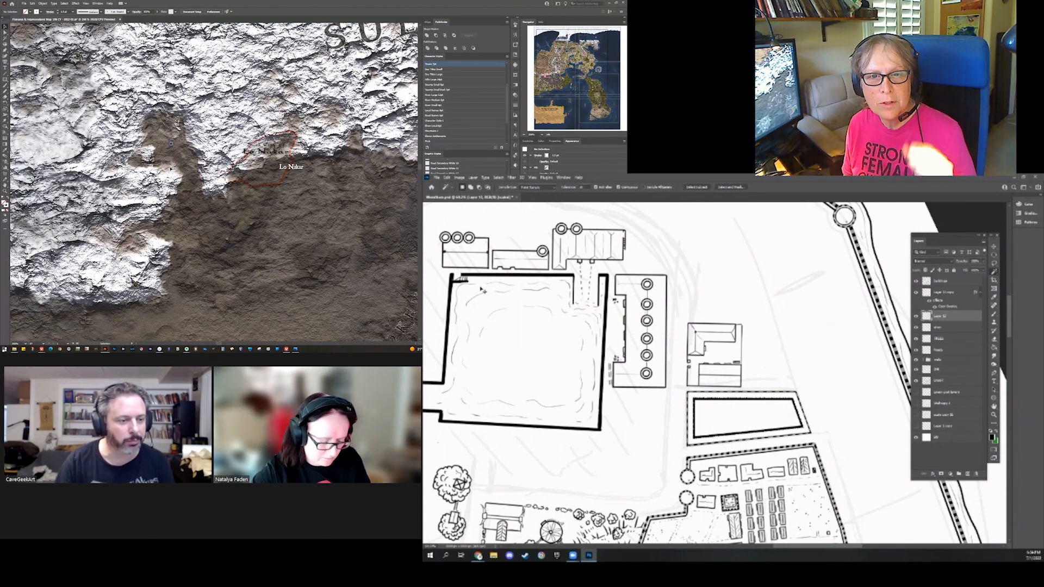
Copy the inner outline to its own layer and paste the copied layer style onto it to make it dashed
key(ctrl+j)
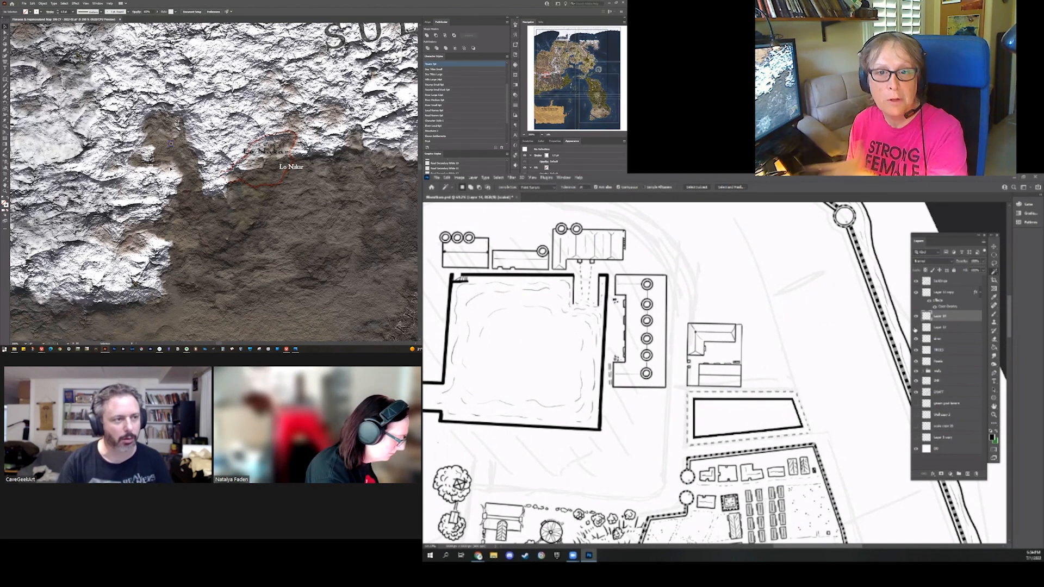
click(917, 316)
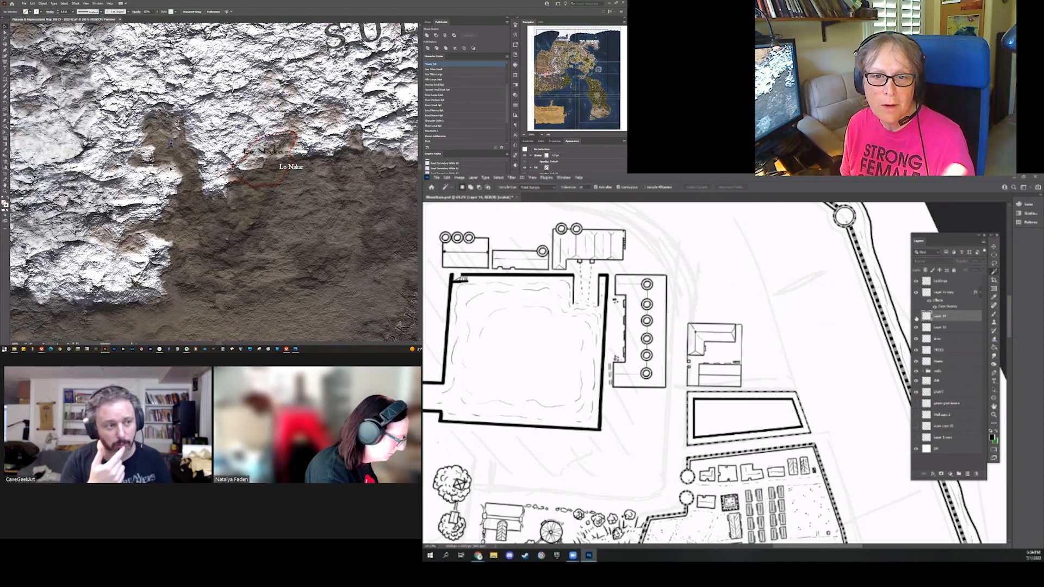
click(917, 316)
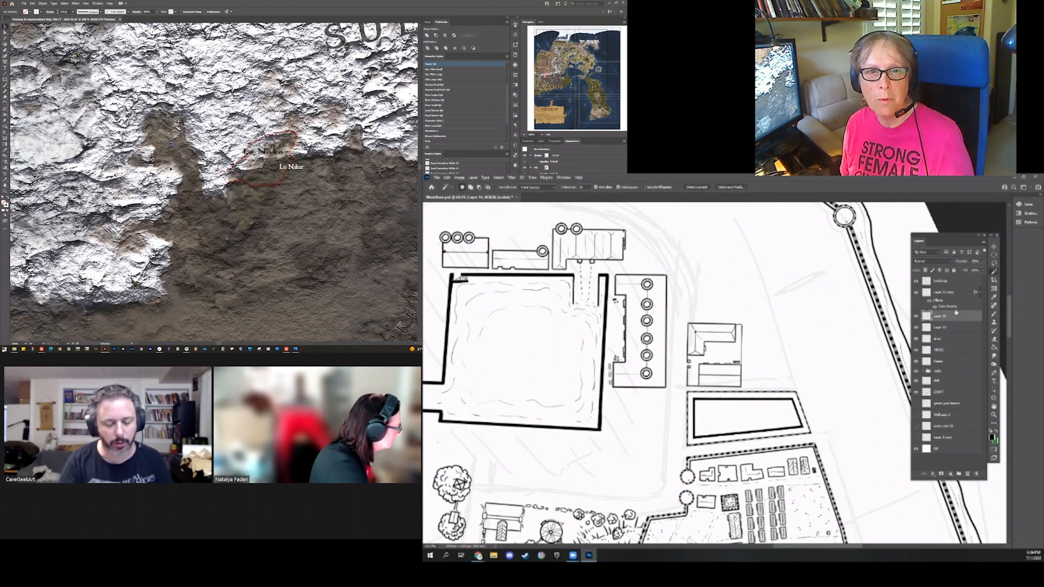
right_click(943, 320)
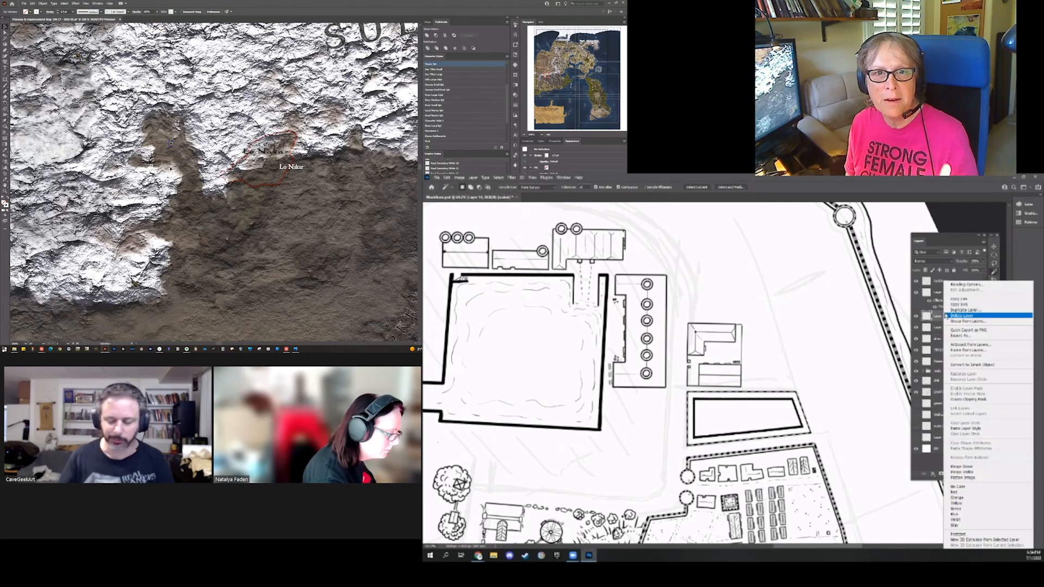
click(962, 428)
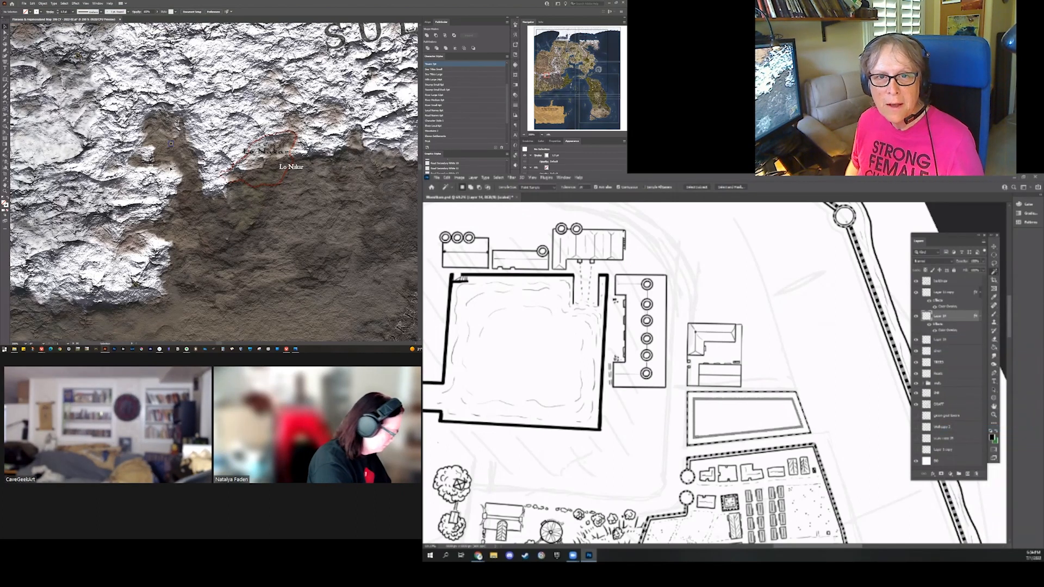
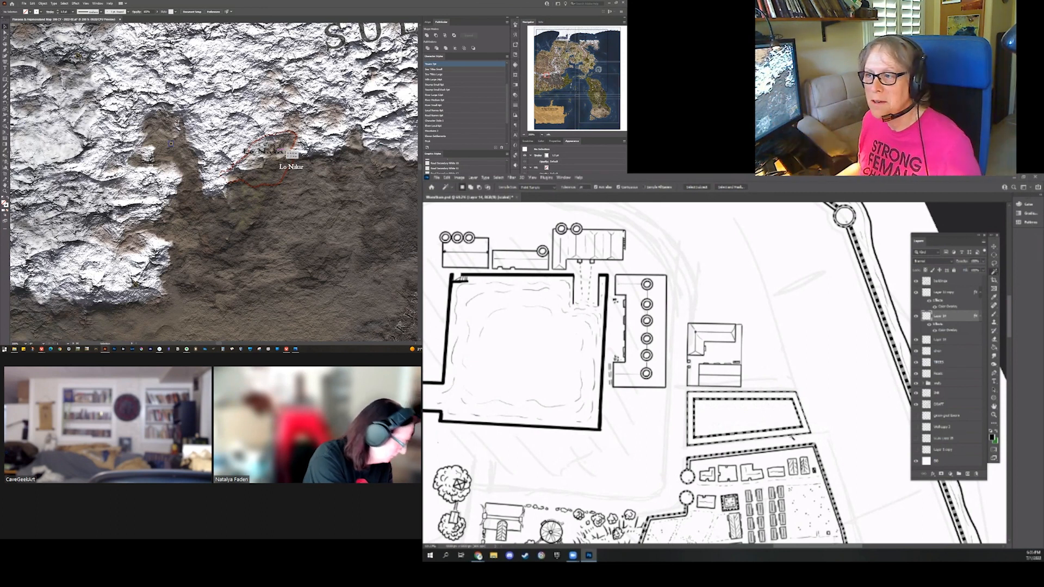
Add a new layer above the dashed inner outline, and move the Lo Nakar label northwest into the dark valley on the Illustrator regional map
key(ctrl+minus)
key(ctrl+minus)
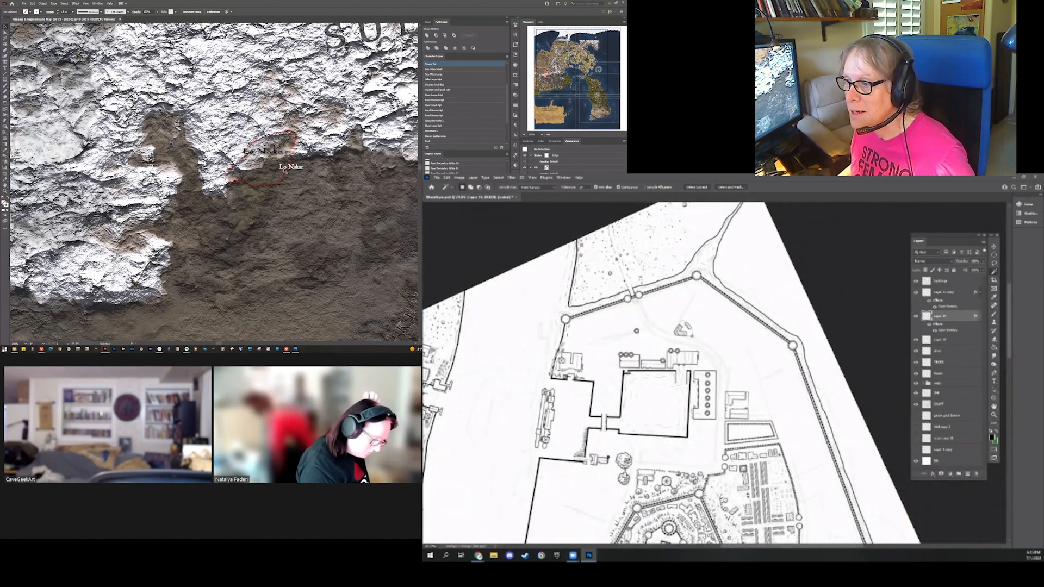
key(ctrl+plus)
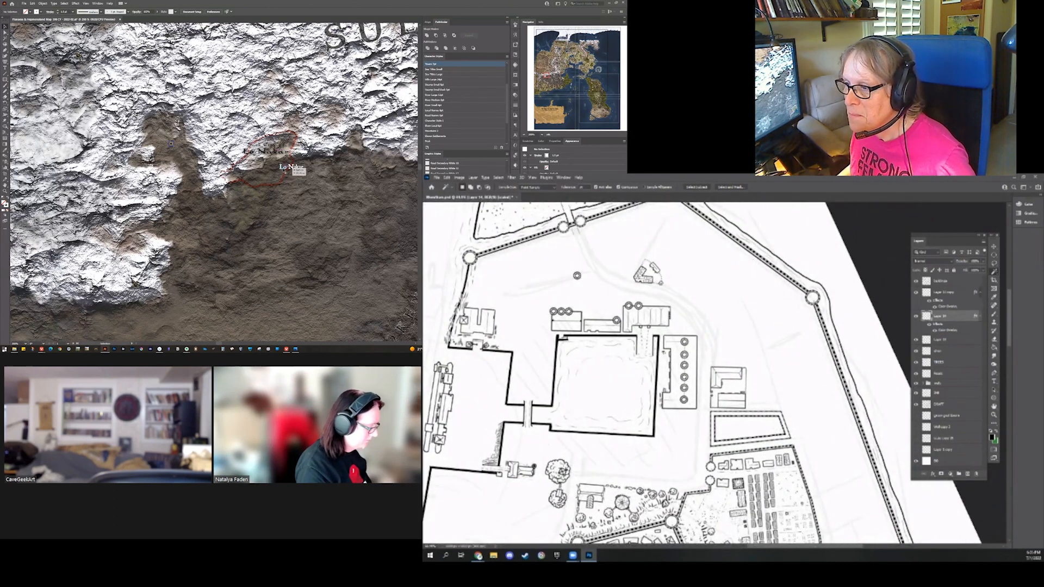
key(ctrl+plus)
key(ctrl+plus)
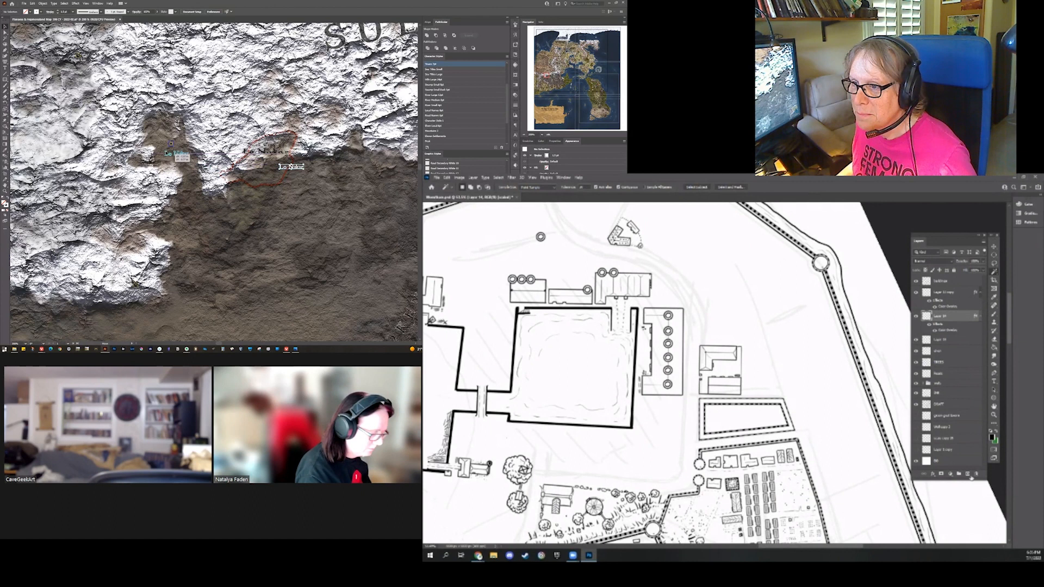
key(ctrl+shift+alt+n)
drag(170, 142, 171, 142)
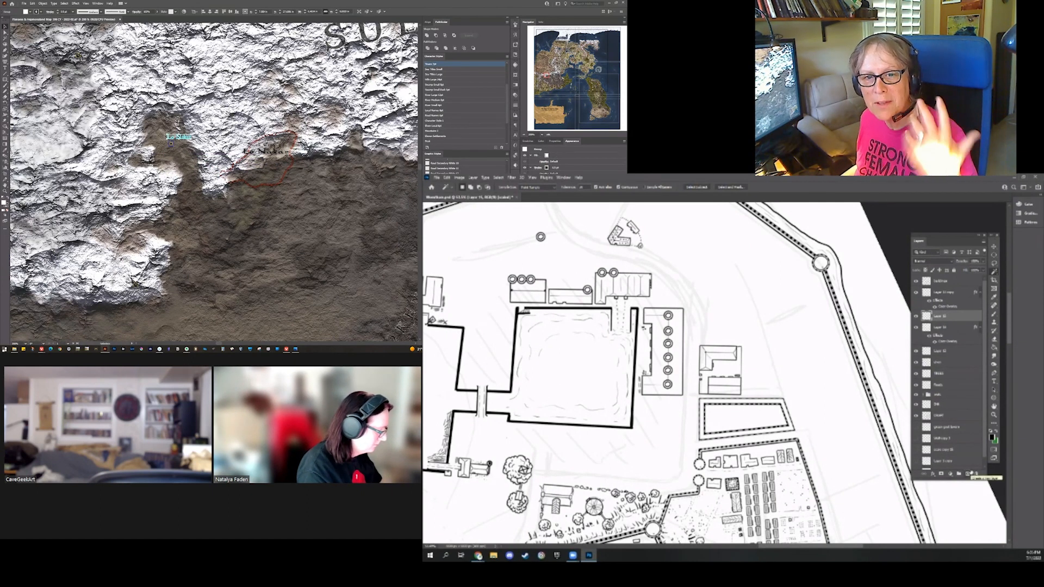
In Photoshop, marquee a small rectangle inside the plot, and transform the selection so it aligns with the inner outline's western end
click(995, 254)
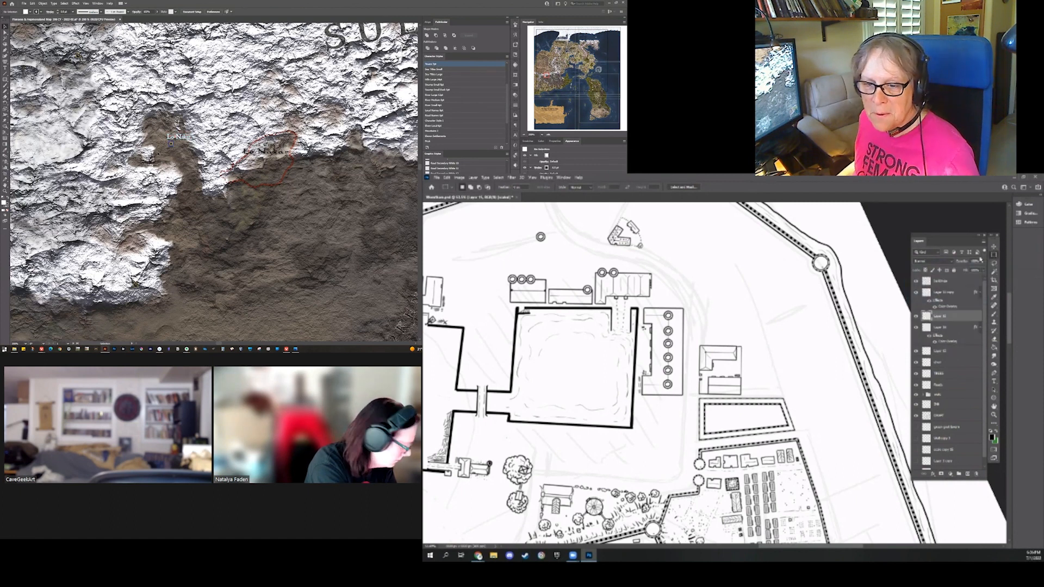
drag(707, 430, 732, 419)
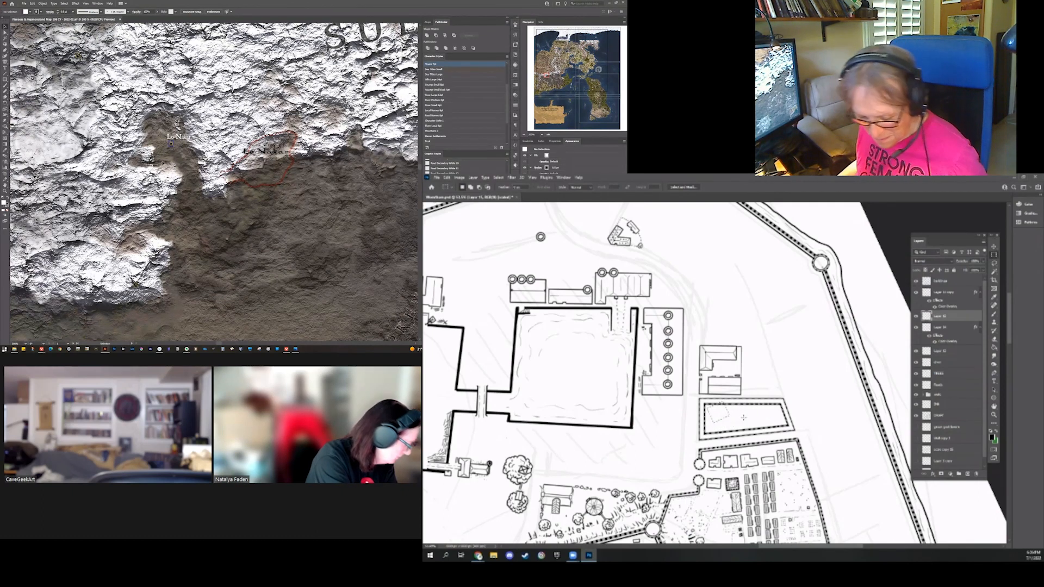
key(v)
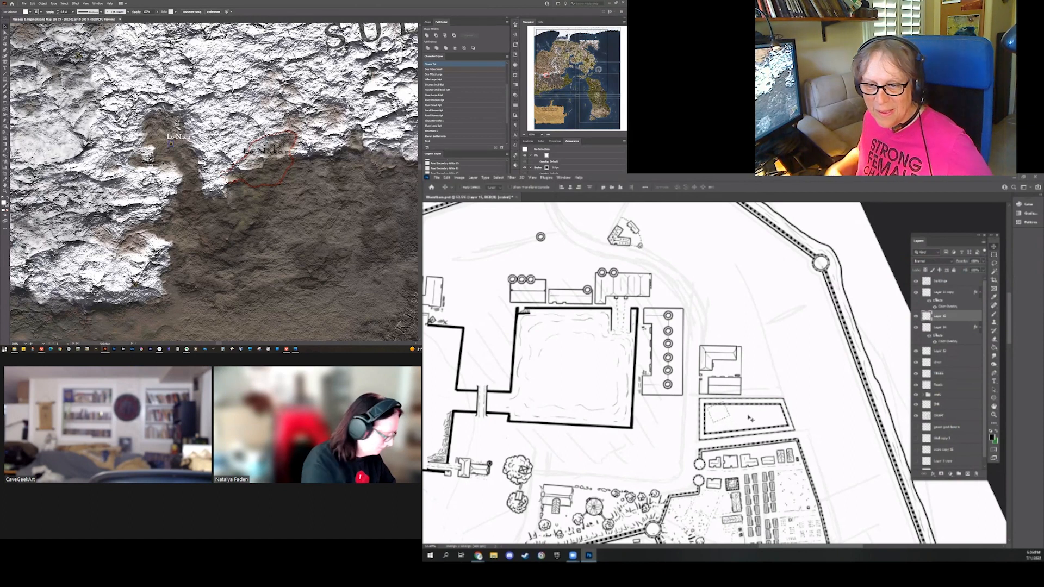
click(694, 427)
click(721, 313)
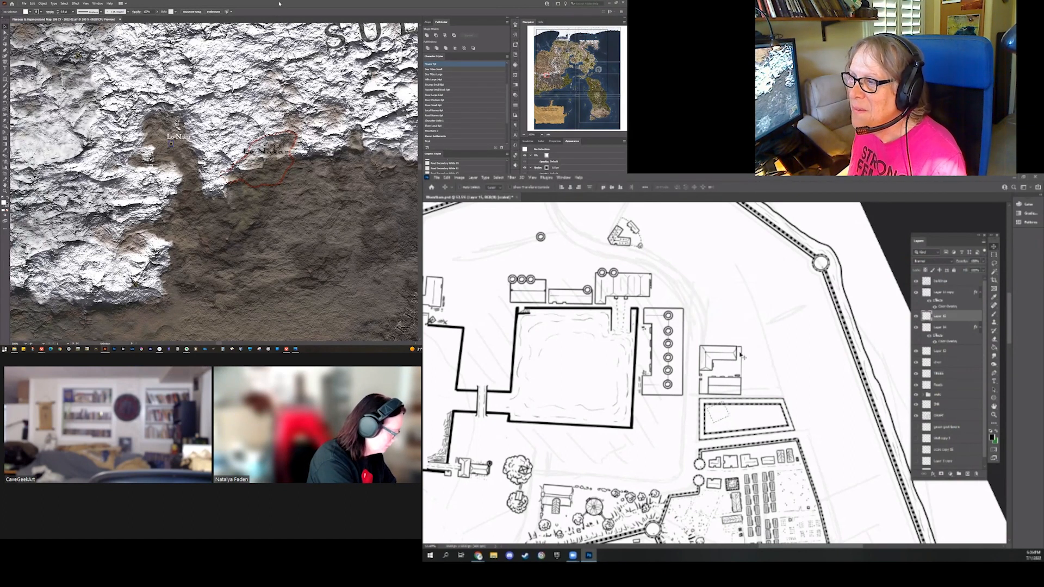
right_click(562, 258)
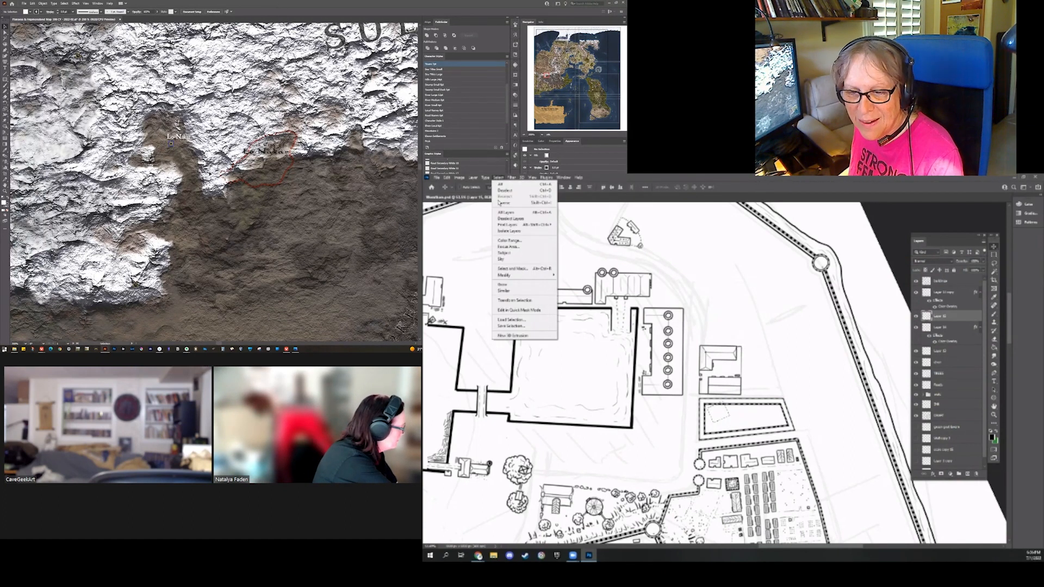
click(525, 299)
mouse_move(735, 413)
mouse_down()
mouse_move(687, 420)
mouse_move(719, 415)
mouse_up()
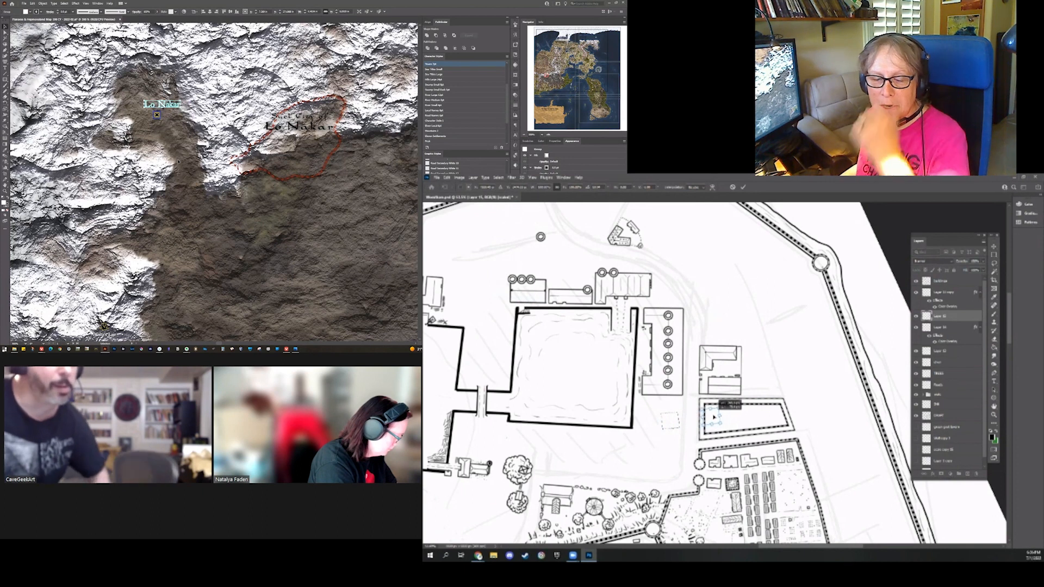
drag(719, 415, 714, 419)
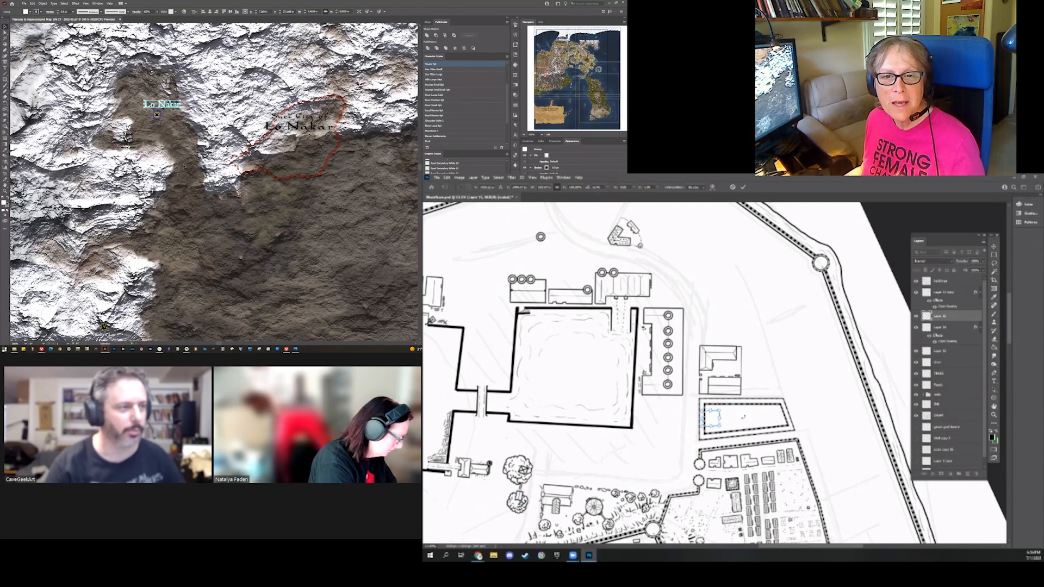
key(Return)
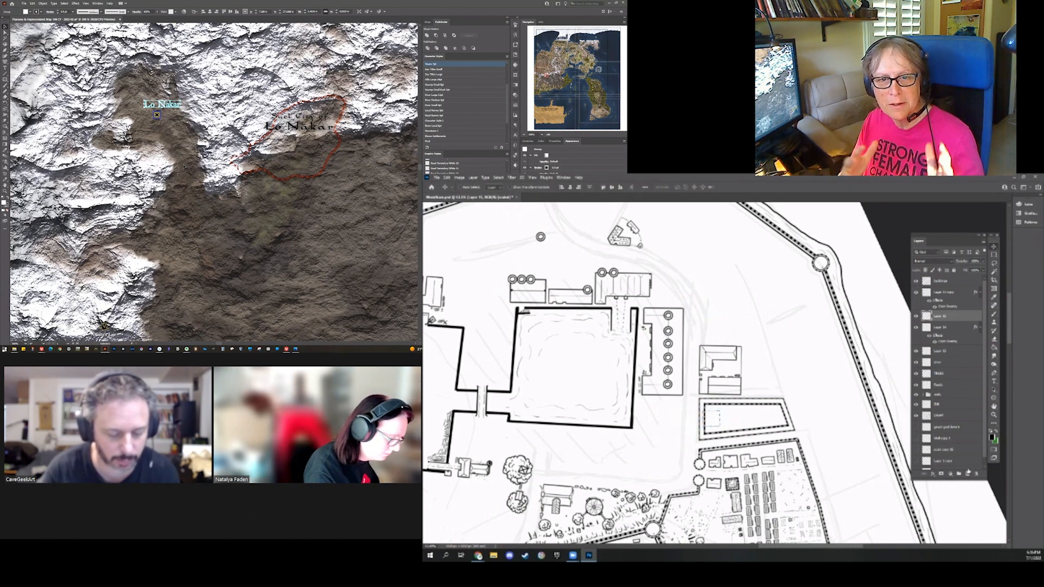
Add a new layer and stroke the small rectangular selection in black inside the plot's western end
click(968, 473)
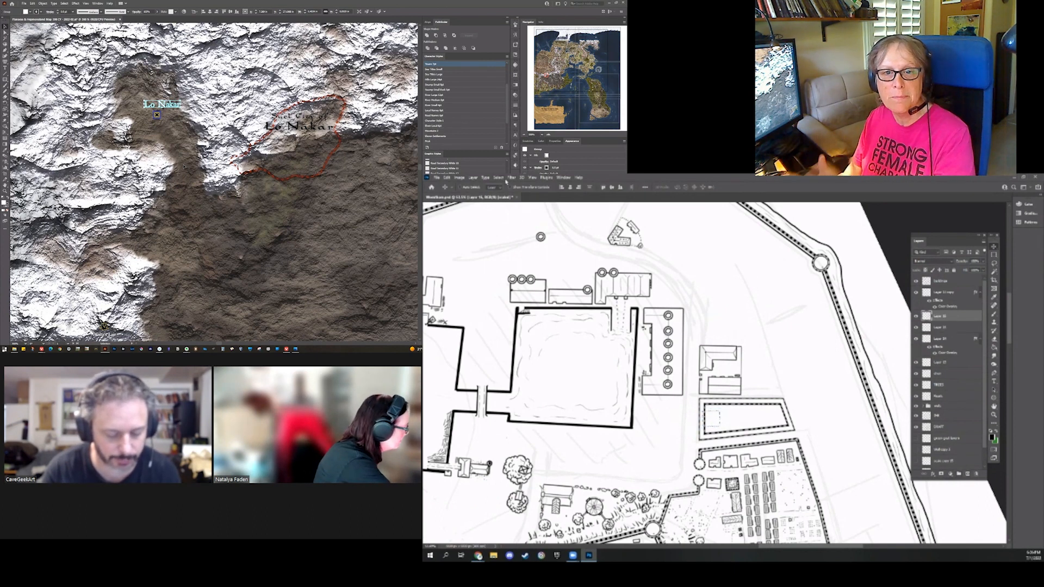
click(498, 178)
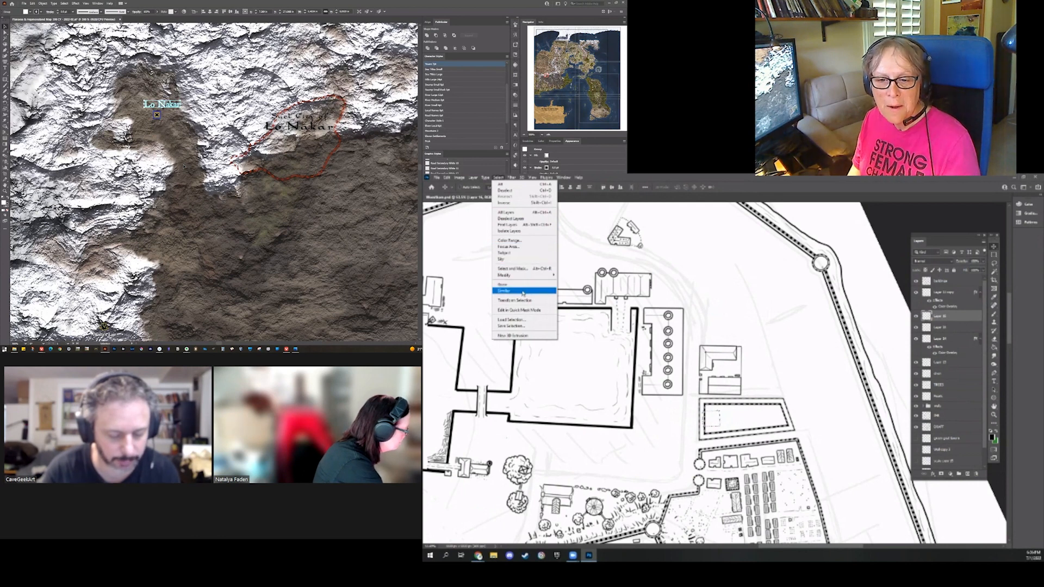
mouse_move(447, 178)
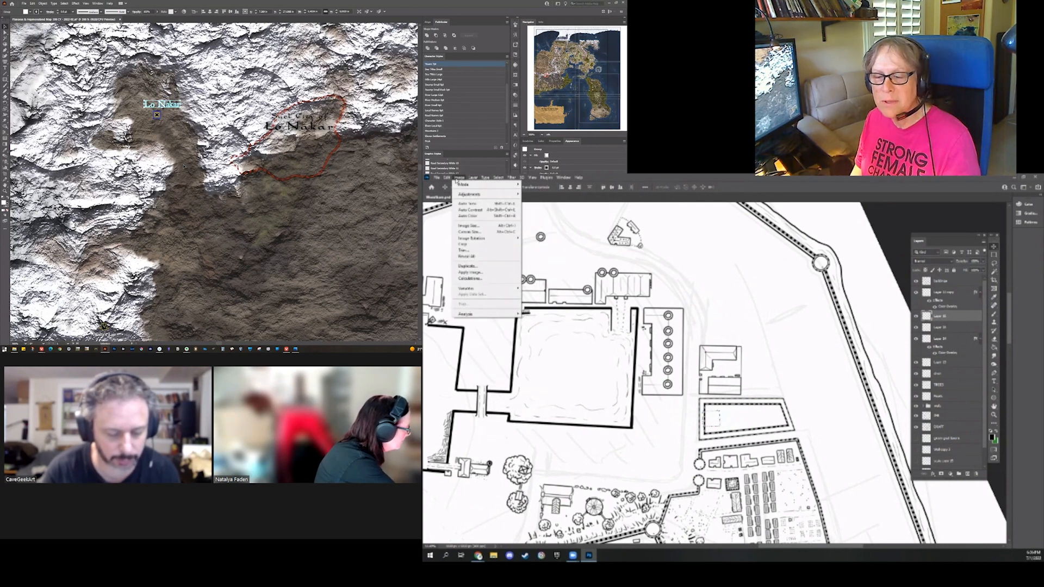
key(Escape)
key(i)
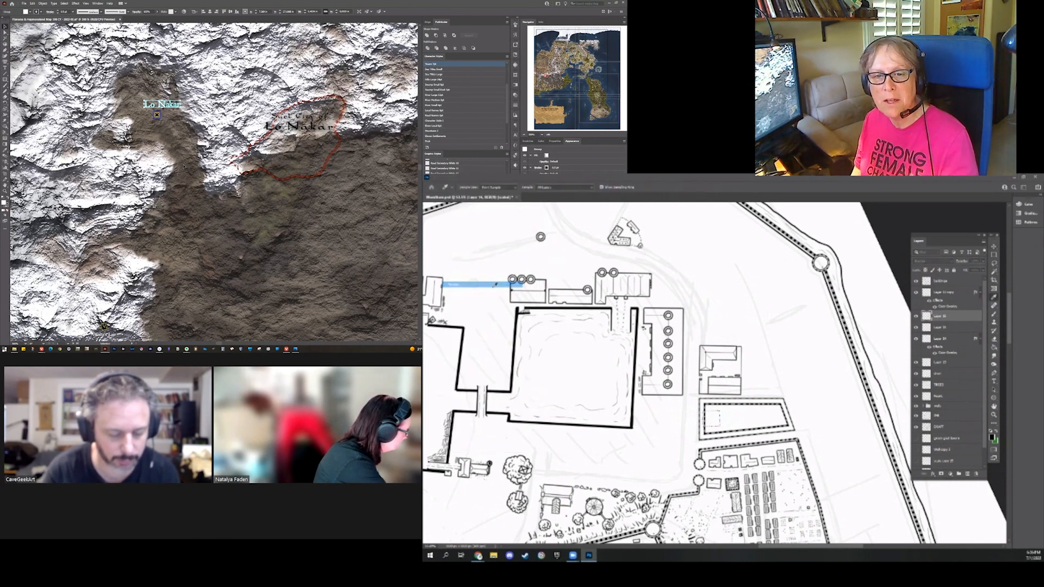
key(v)
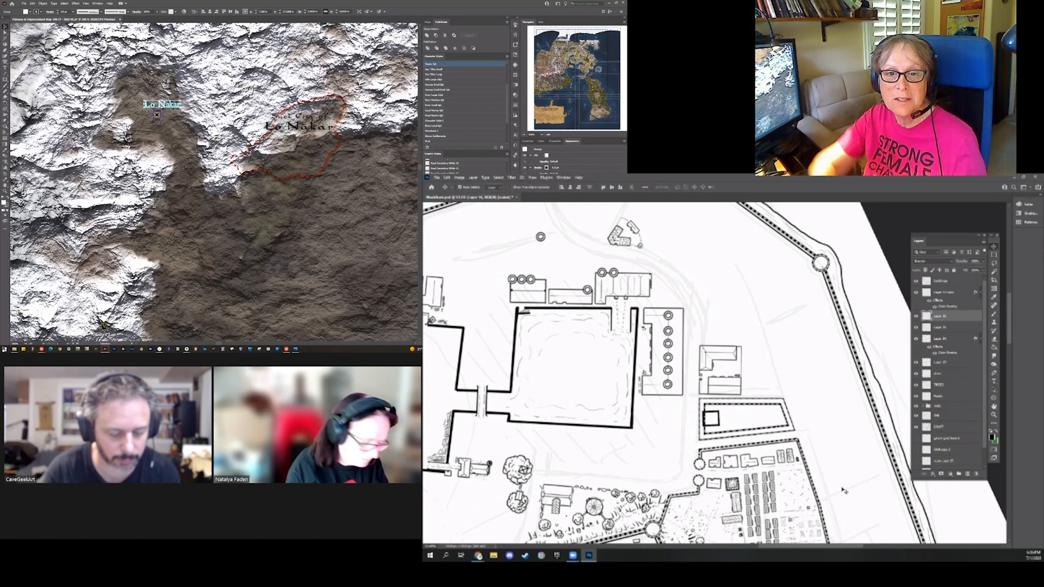
Duplicate the small square's layer and paste the copied layer style onto the duplicate to give the square a dashed outline
key(ctrl)
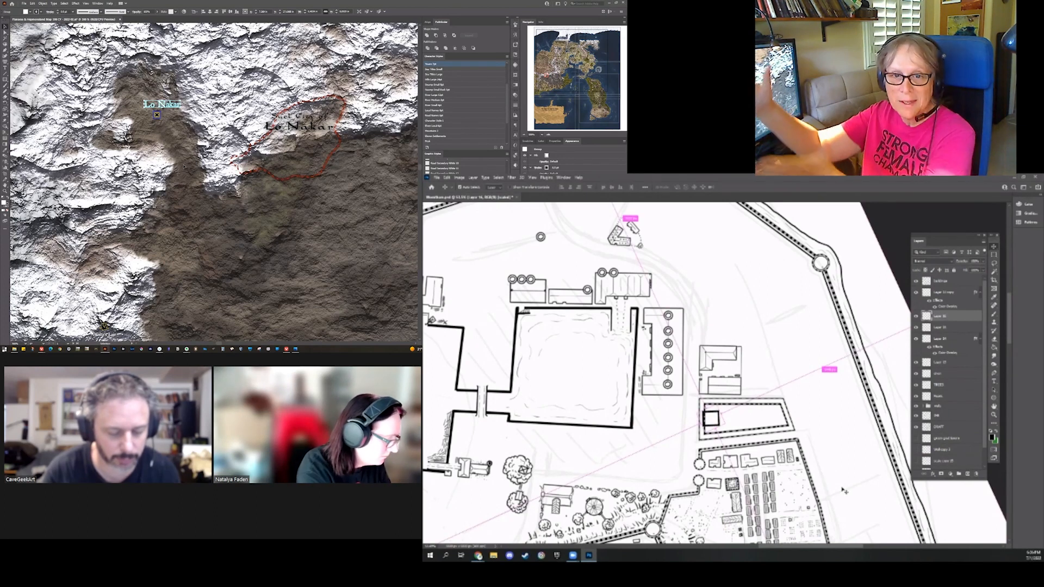
right_click(963, 317)
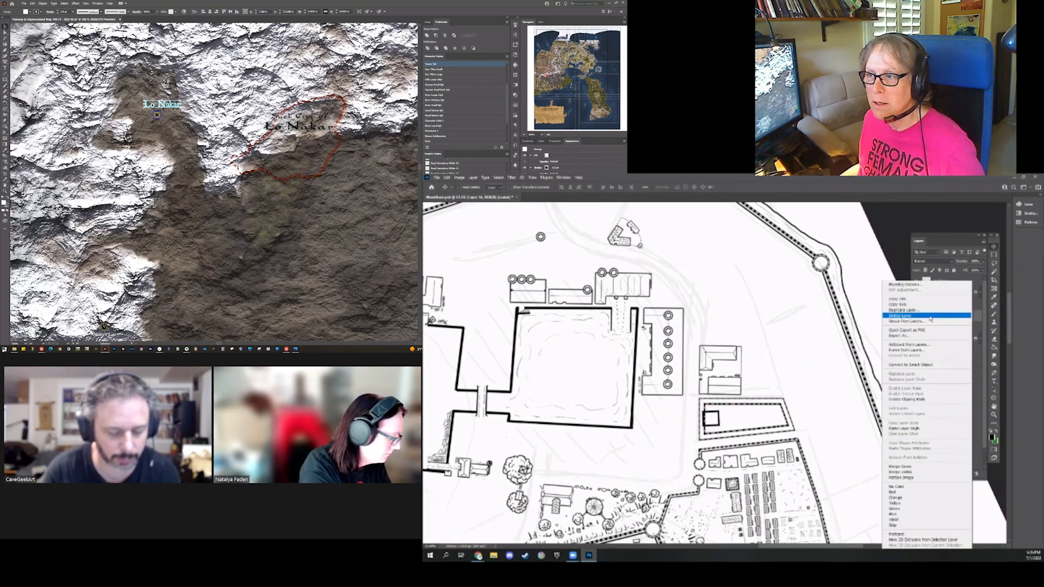
key(Escape)
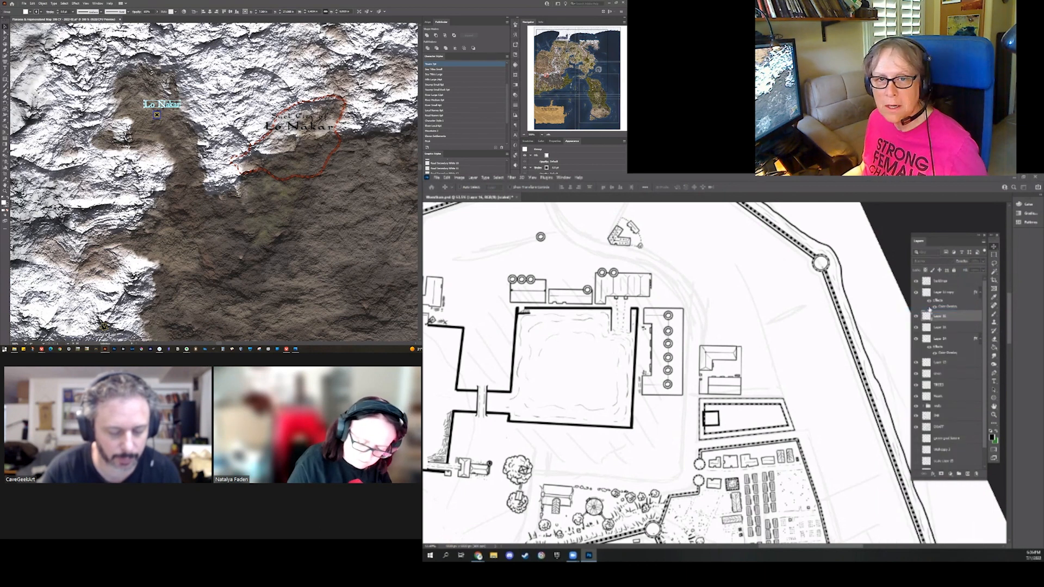
key(ctrl+j)
right_click(950, 318)
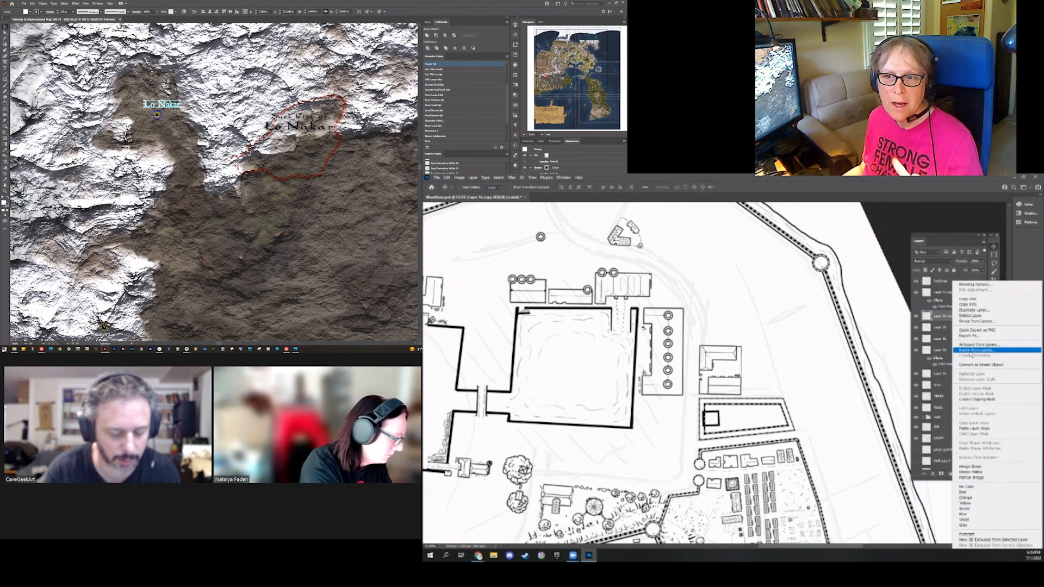
click(977, 429)
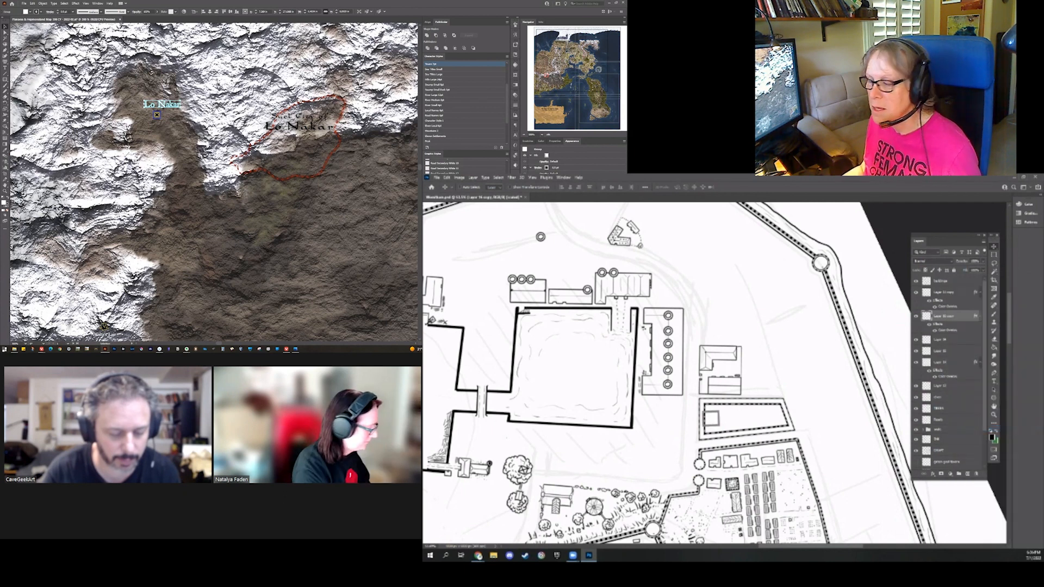
Identify the plot's outline layers by toggling their visibility, and make the dashed inner outline's layer active
scroll(707, 489, up, 2)
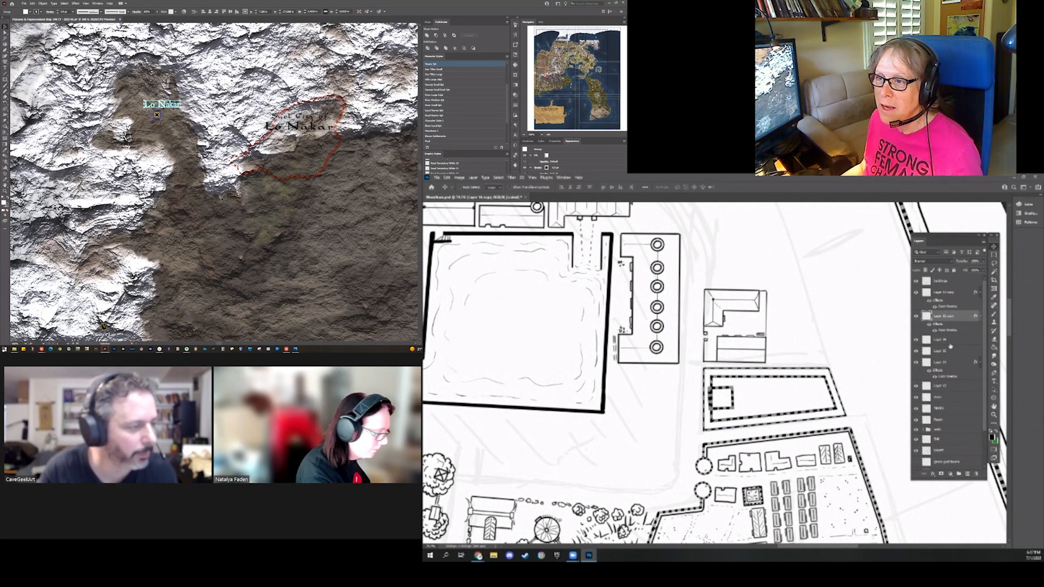
click(916, 340)
click(916, 340)
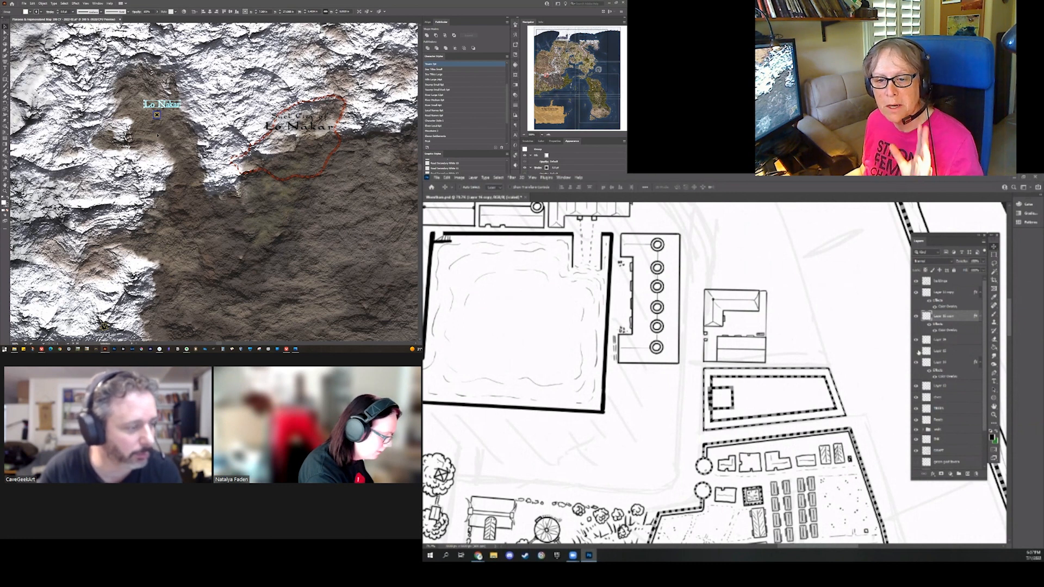
click(917, 363)
click(916, 363)
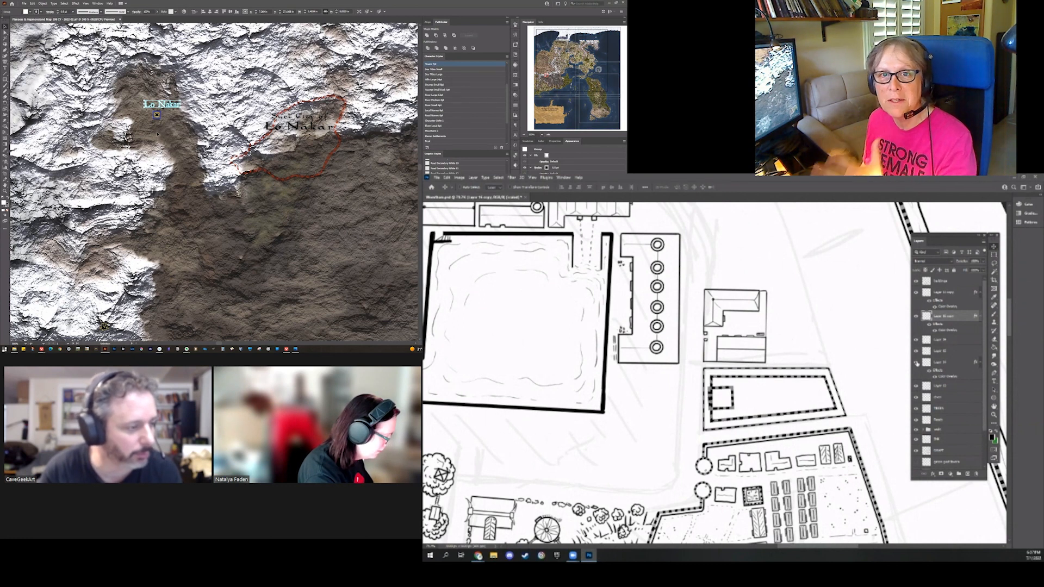
click(946, 362)
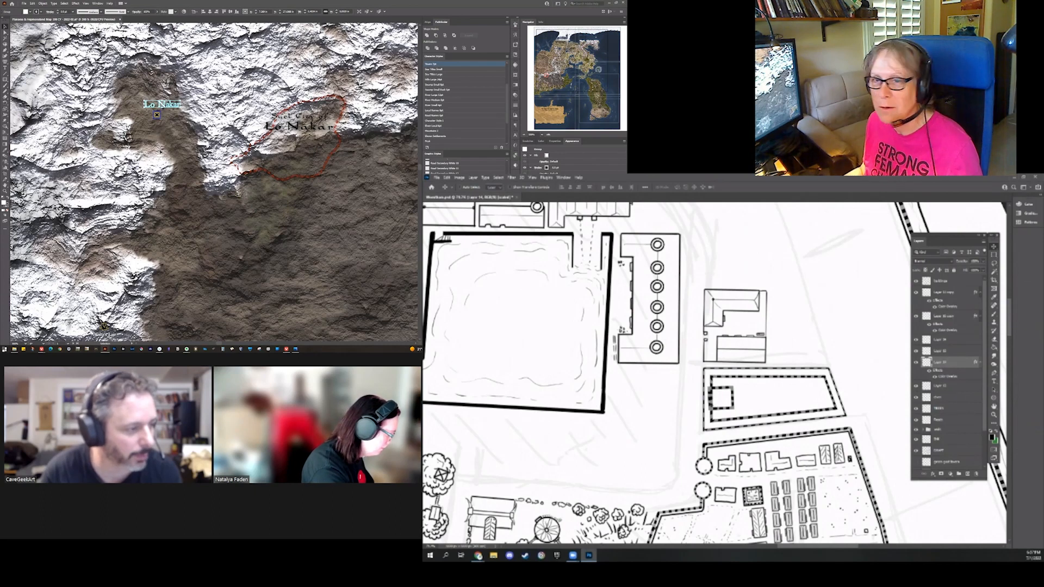
Make the lowest of the plot's outline layers active
click(950, 387)
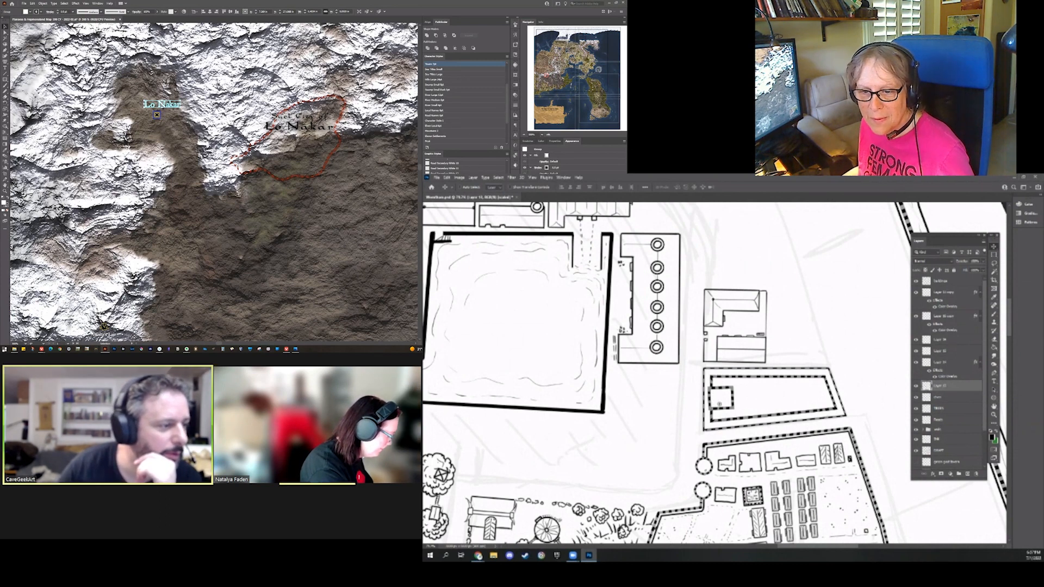
scroll(729, 414, down, 3)
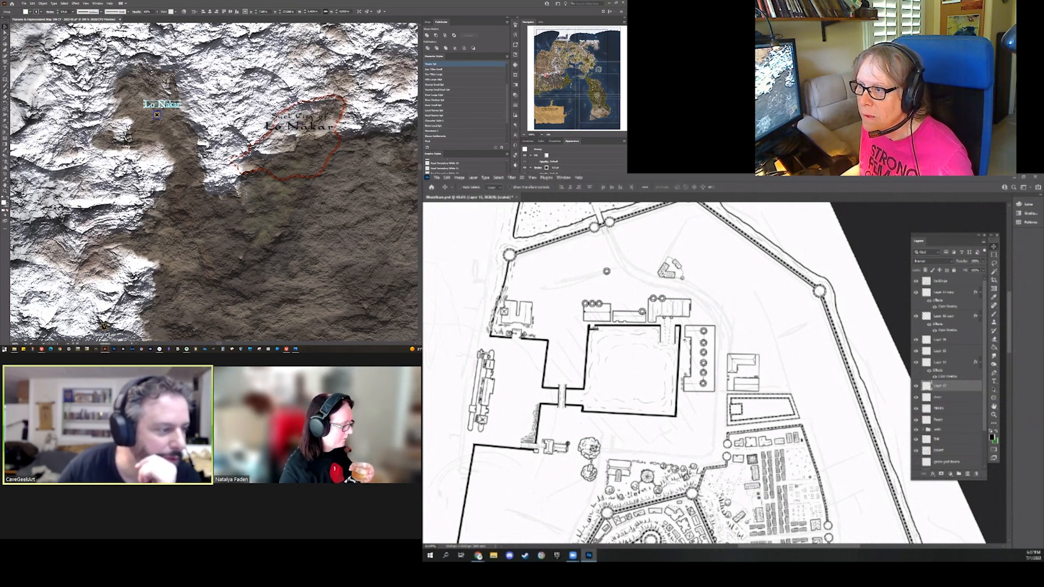
In Illustrator, move the red dashed outline from around the black Lo Nakar lettering to the snowy ground southwest of the white label
click(327, 158)
key(ctrl+shift+a)
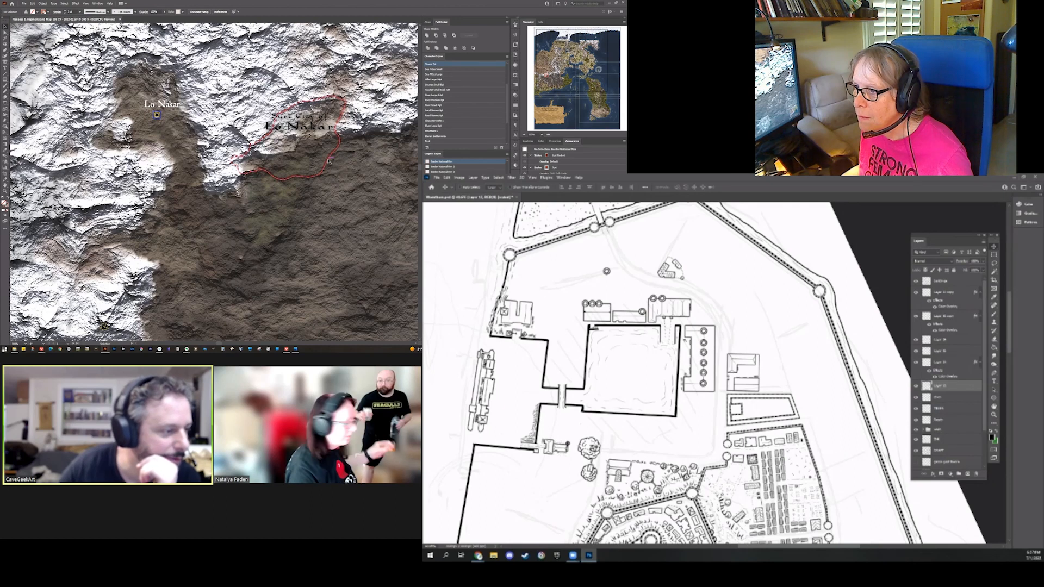
drag(329, 161, 137, 220)
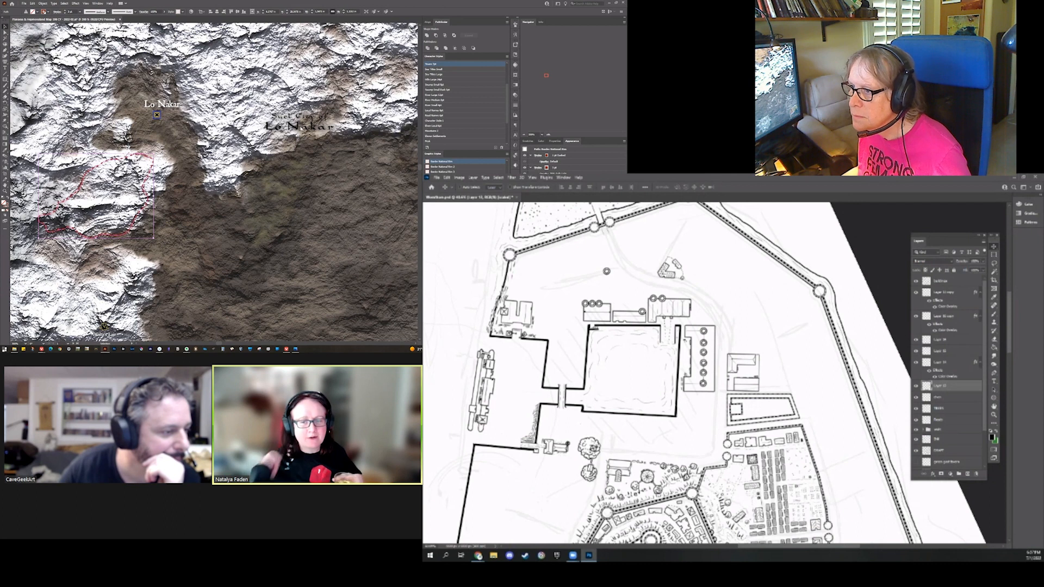
key(ctrl+shift+a)
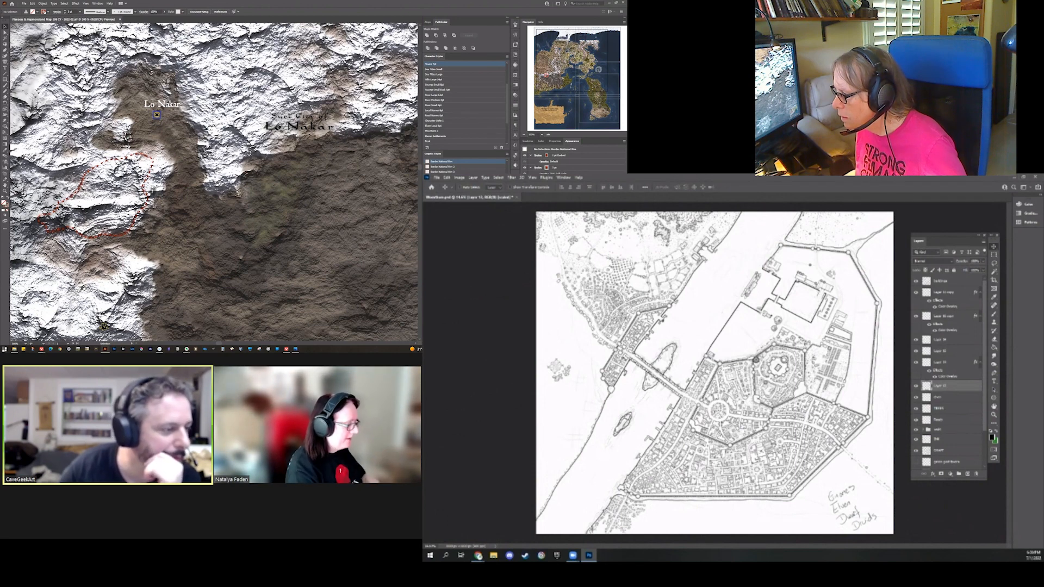
scroll(826, 354, up, 5)
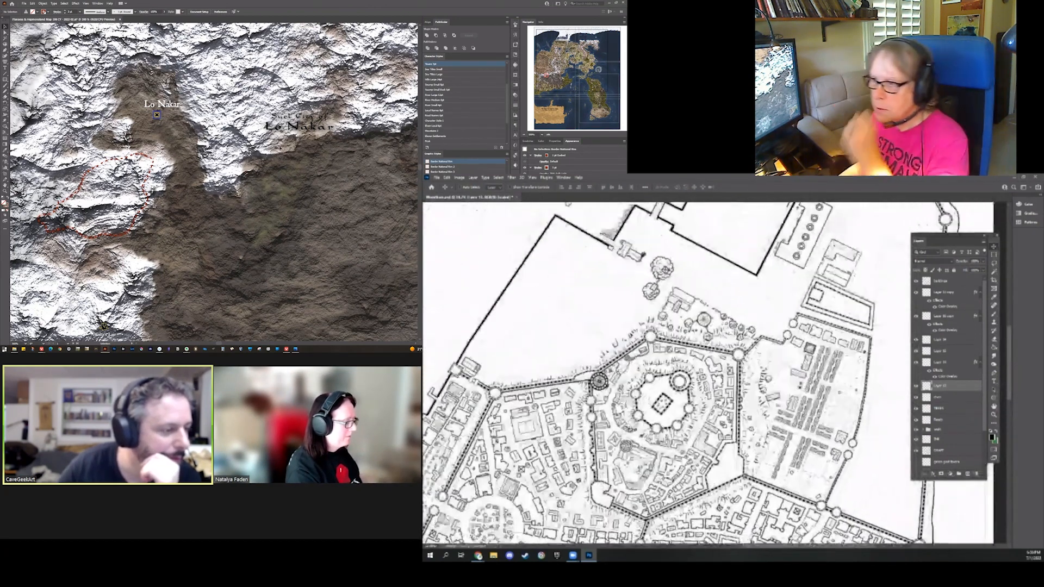
scroll(826, 354, up, 2)
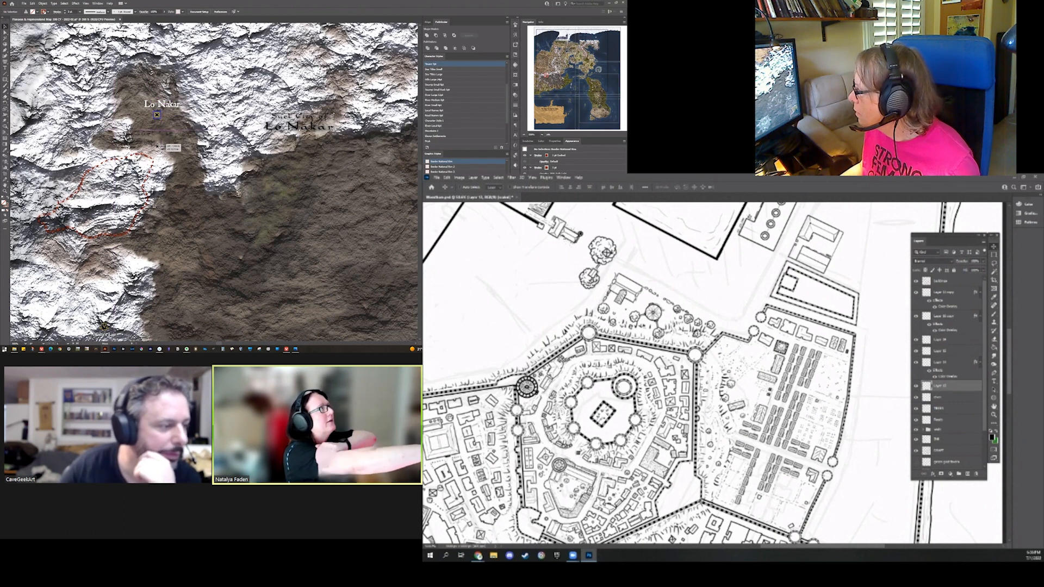
Place the black "Lost City of Lo Nakar" lettering below the white Lo Nakar label, and move the red outline over the dark peninsula
key(ctrl+z)
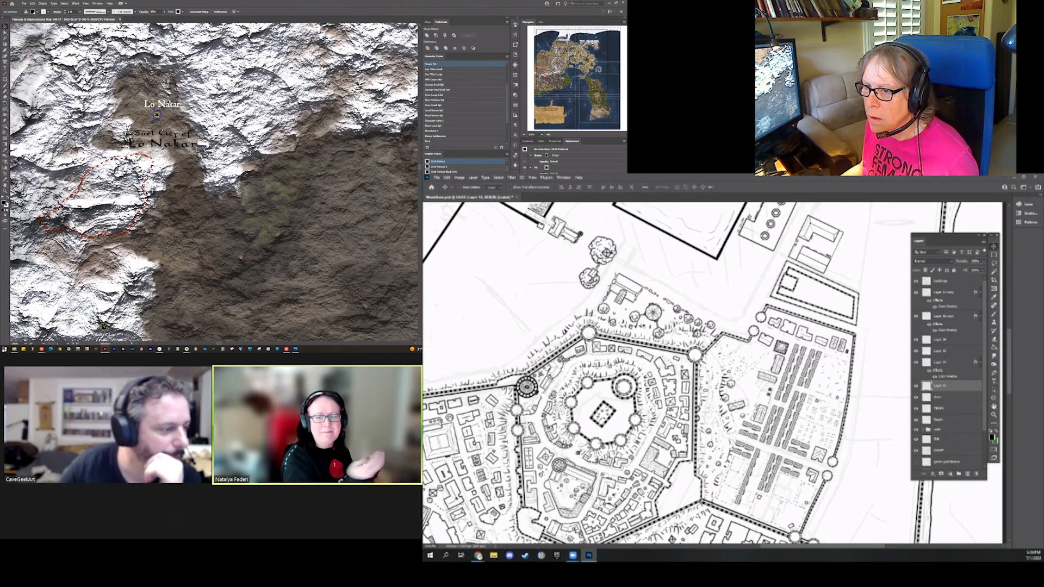
click(152, 161)
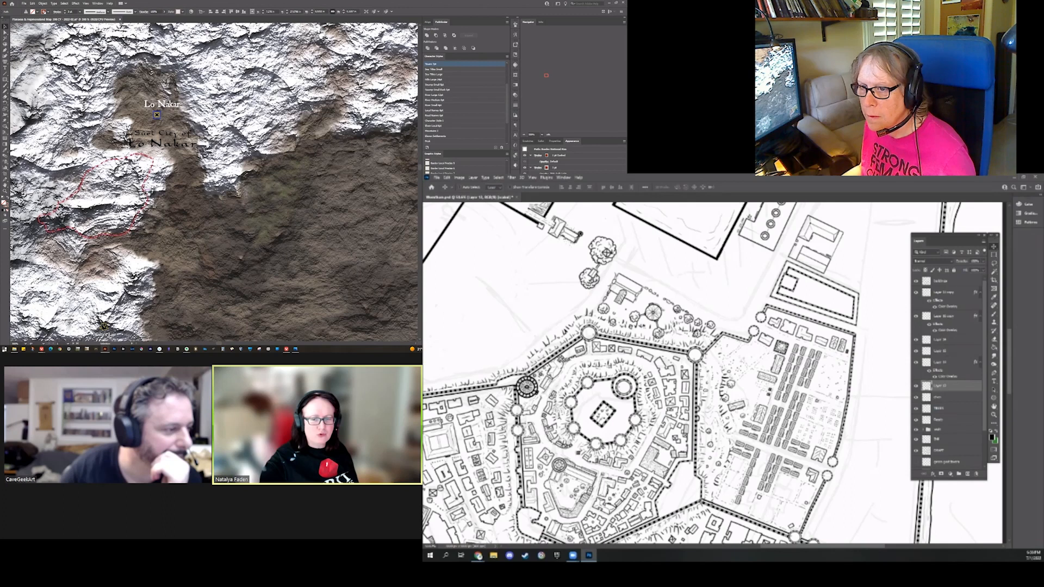
drag(214, 183, 300, 239)
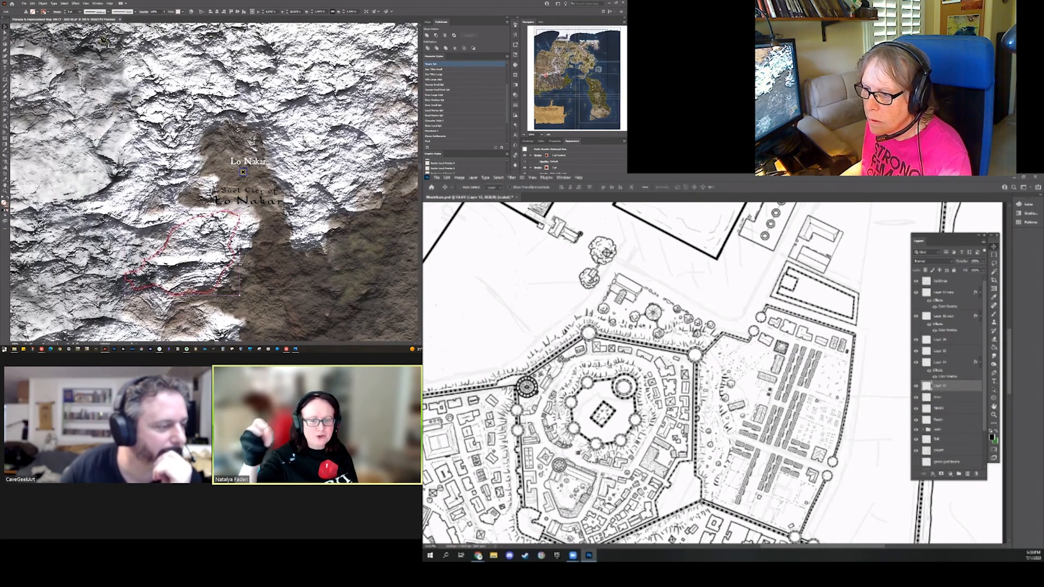
drag(292, 199, 273, 145)
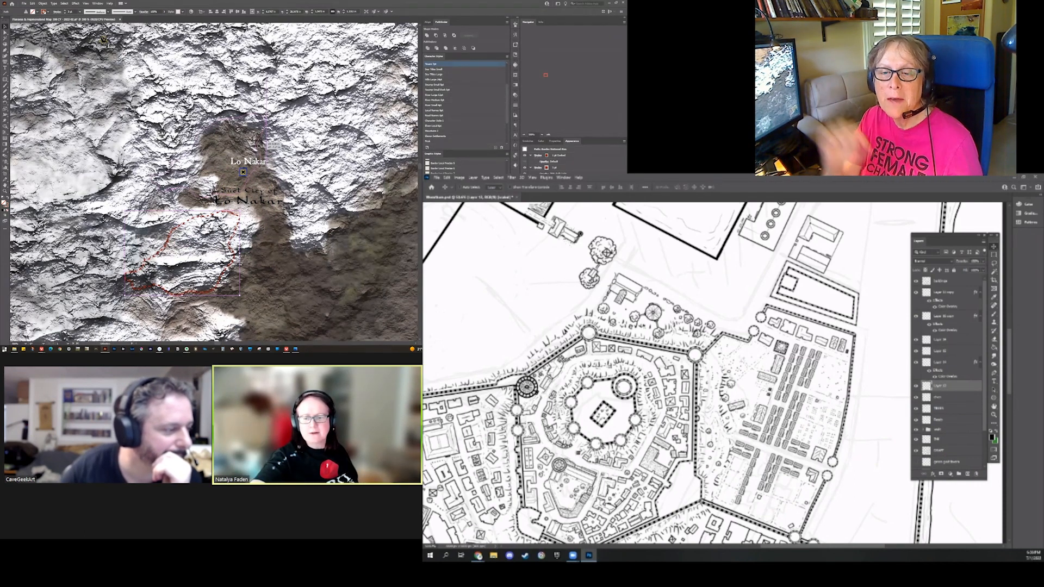
drag(273, 145, 273, 146)
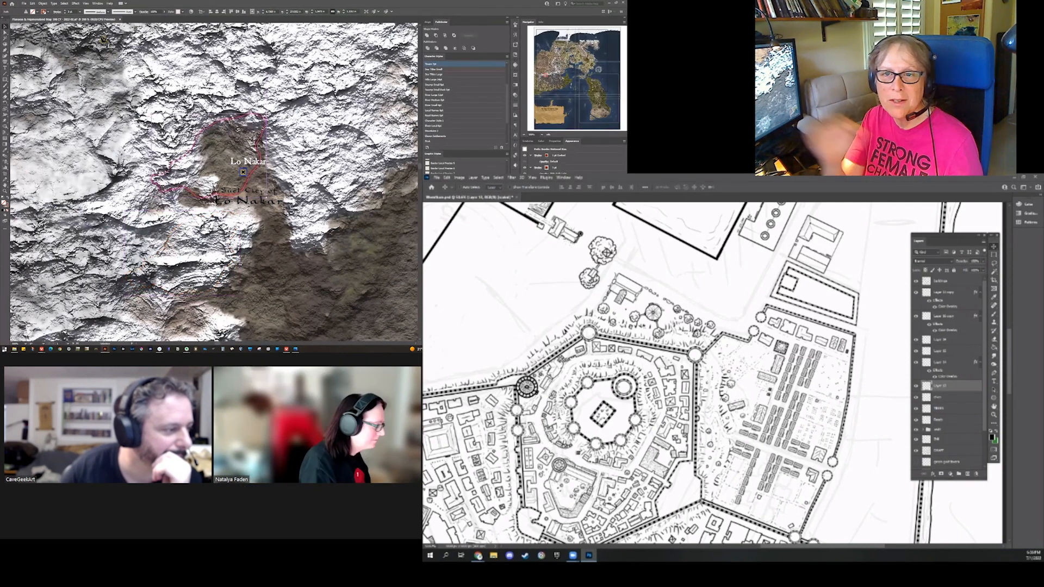
In Photoshop, select all the layers of the plot's borders and small square structure and merge them into one layer
scroll(642, 375, up, 2)
scroll(702, 375, up, 1)
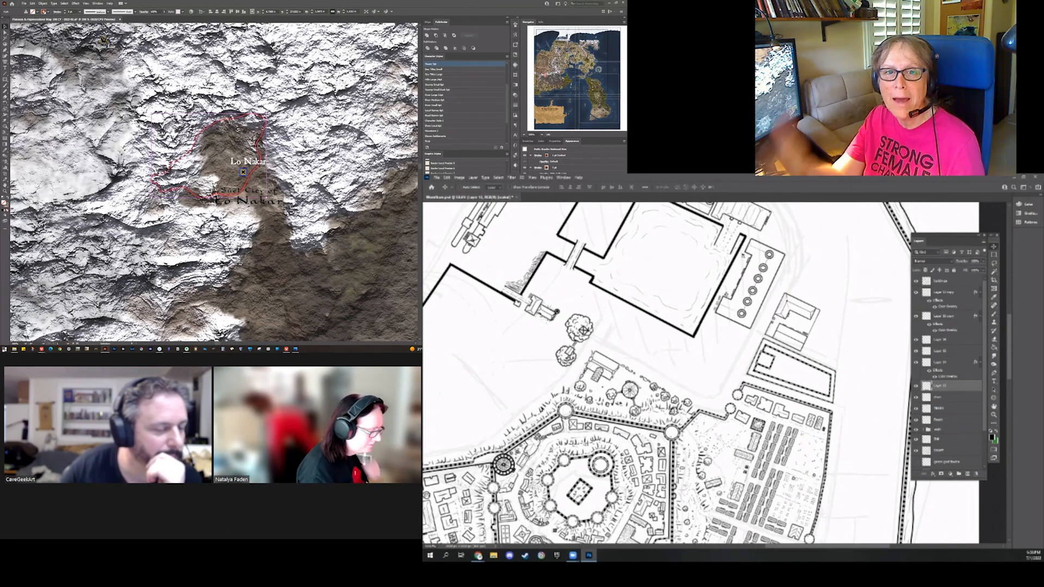
scroll(776, 290, up, 3)
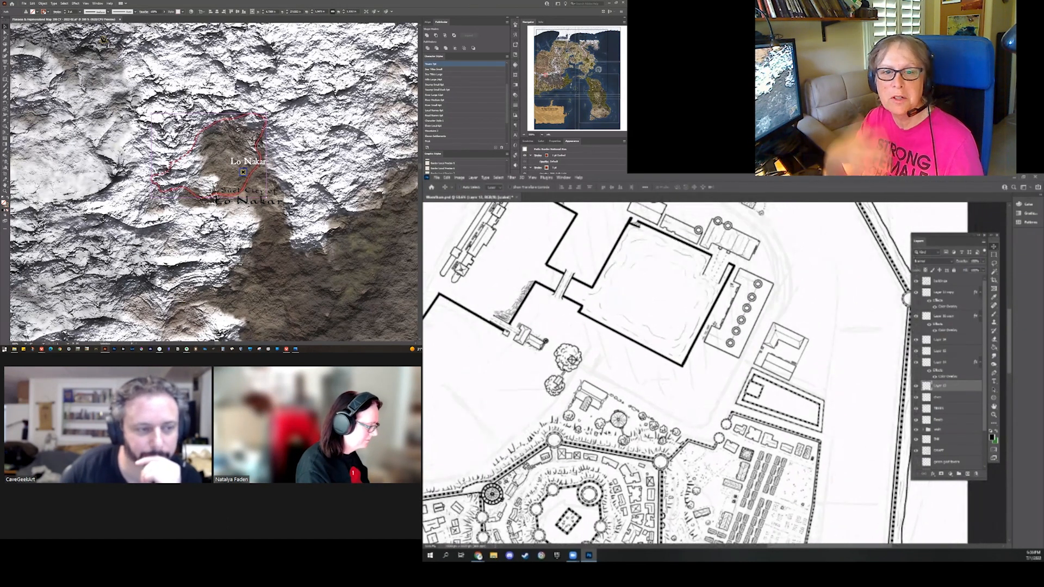
scroll(776, 291, up, 3)
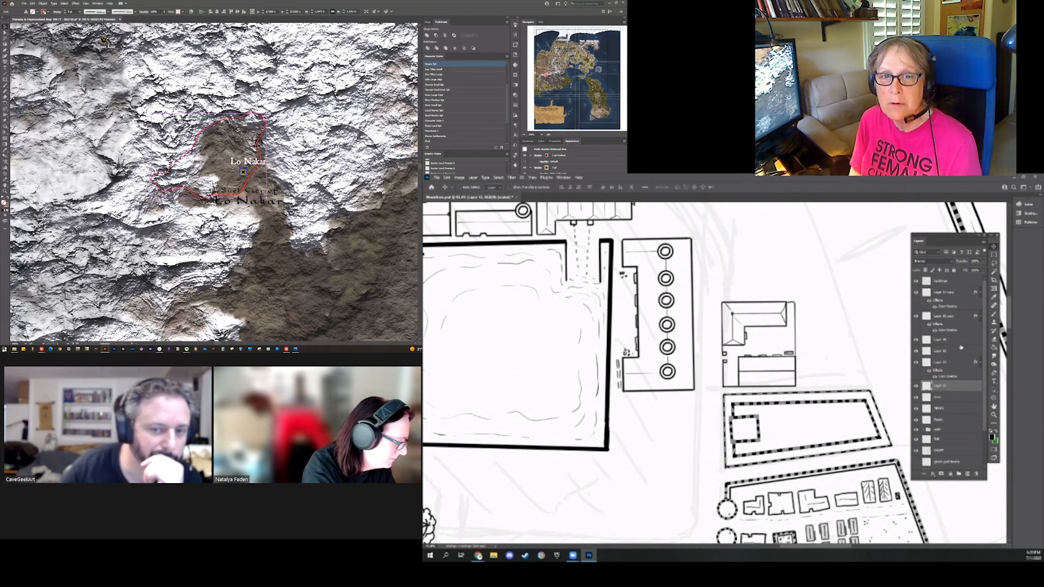
shift+click(959, 293)
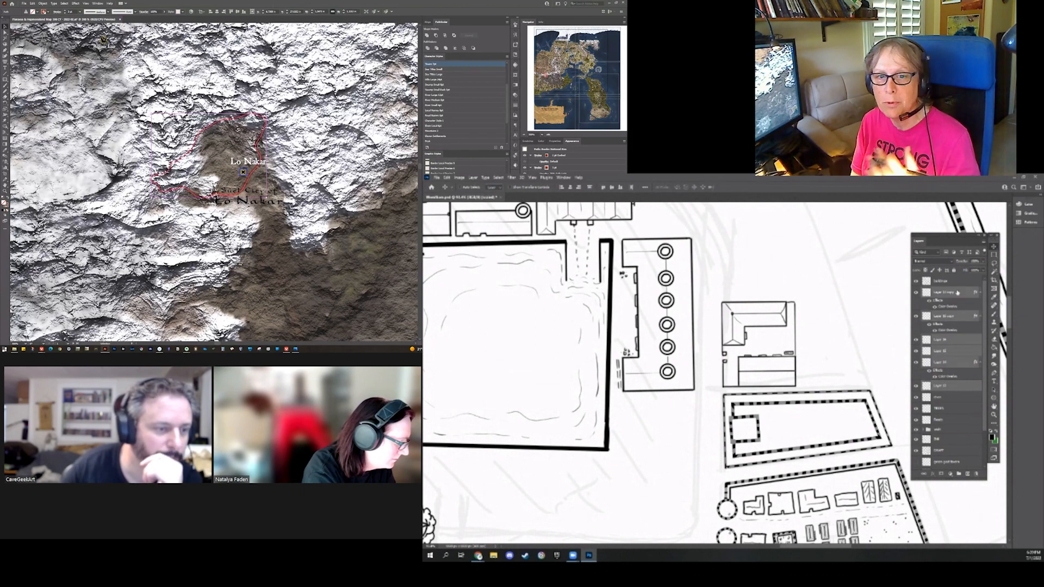
key(ctrl+e)
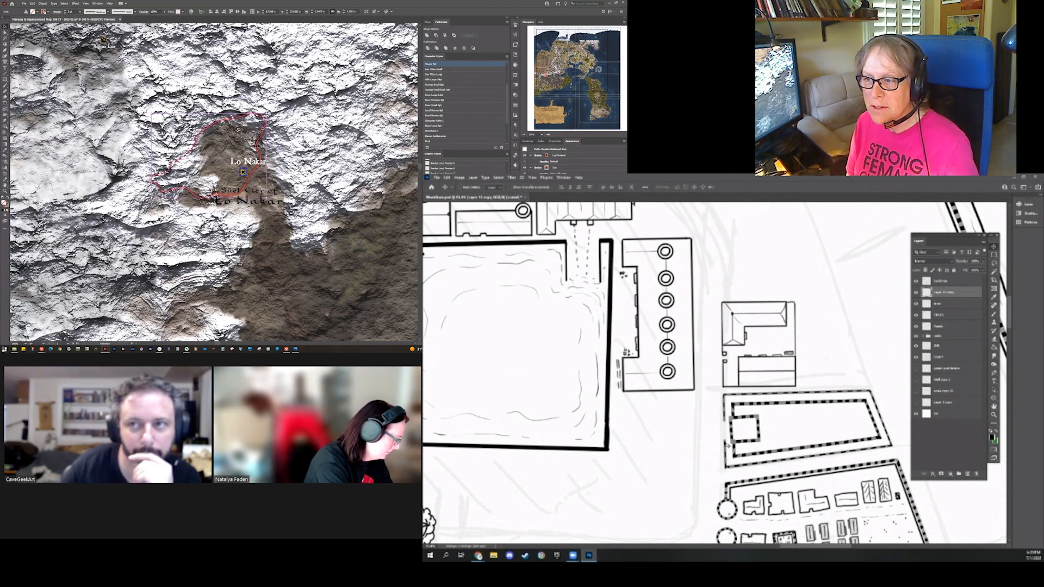
Brush a small detail onto the western edge of the plot's dashed border
key(b)
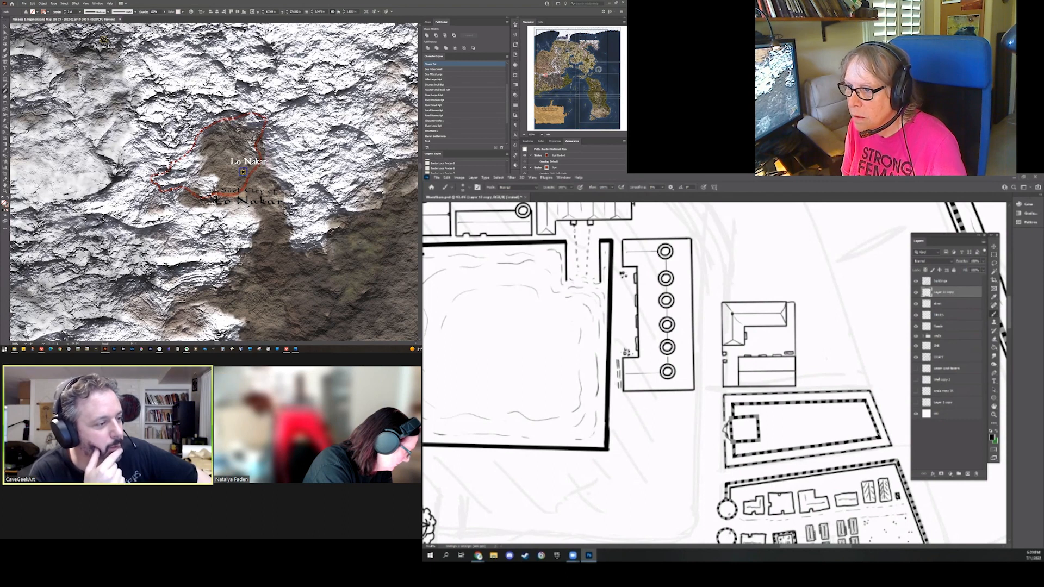
scroll(707, 370, down, 2)
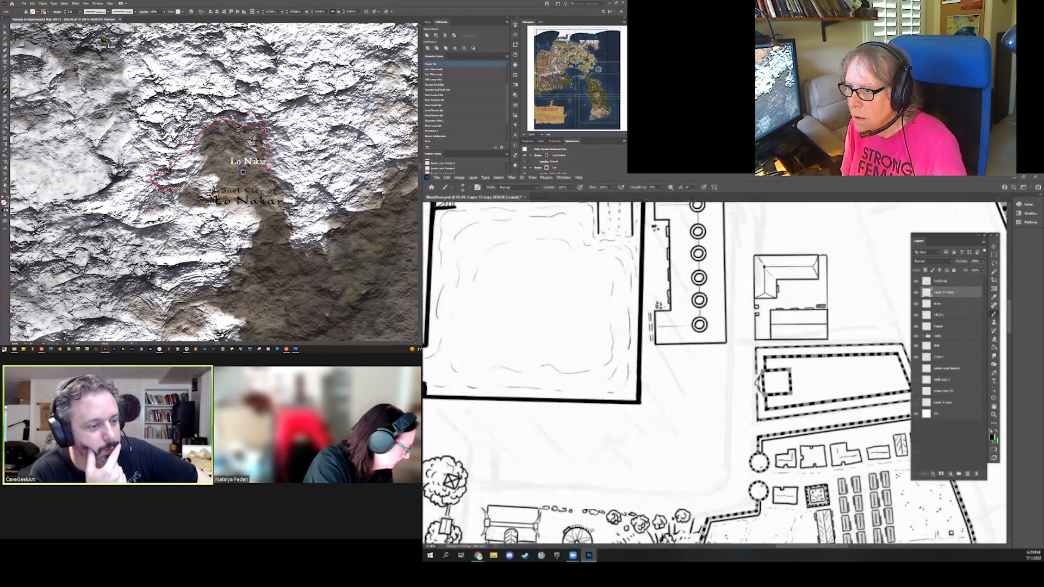
scroll(707, 370, down, 3)
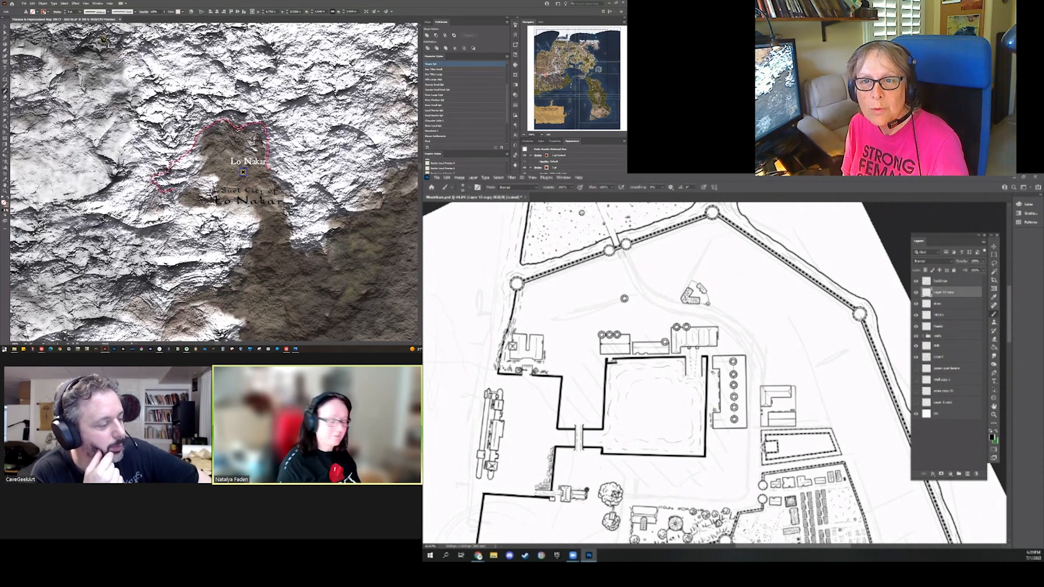
scroll(707, 369, down, 3)
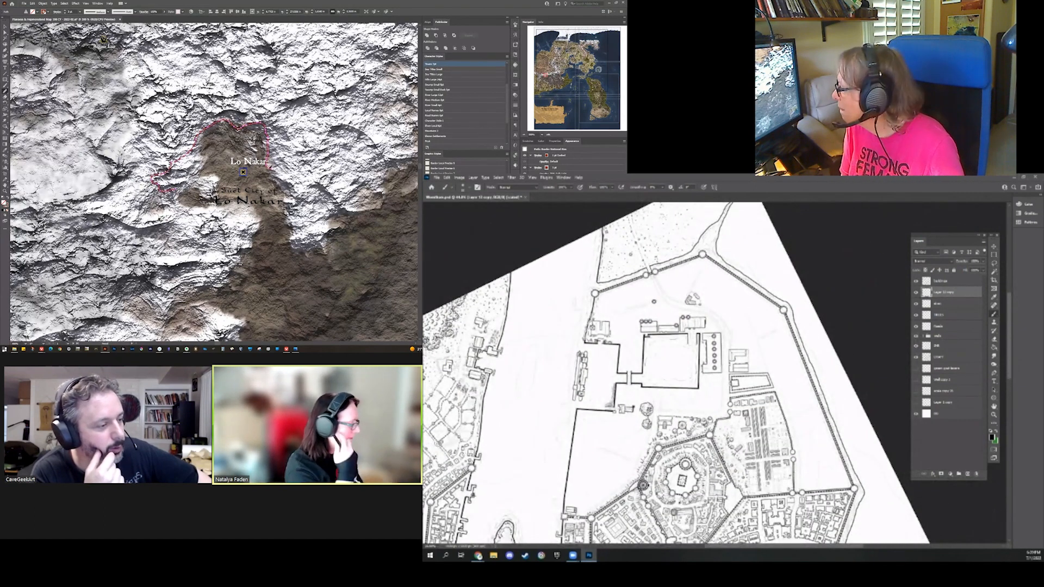
scroll(696, 302, down, 1)
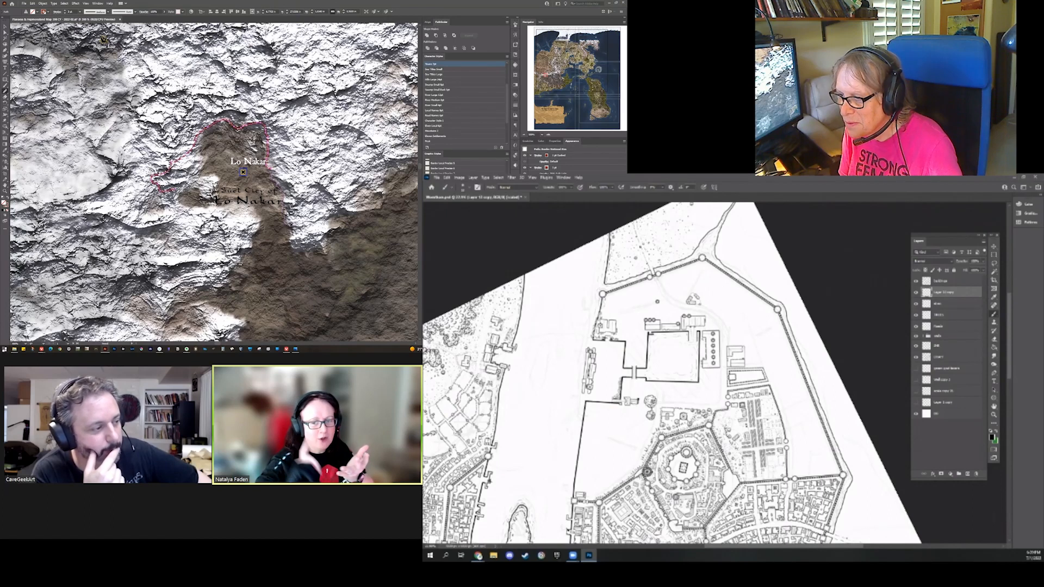
In Illustrator, redraw the red outline's eastern and southern edge around the dark ground, and undo the mistaken reshaping of its path
drag(268, 156, 292, 240)
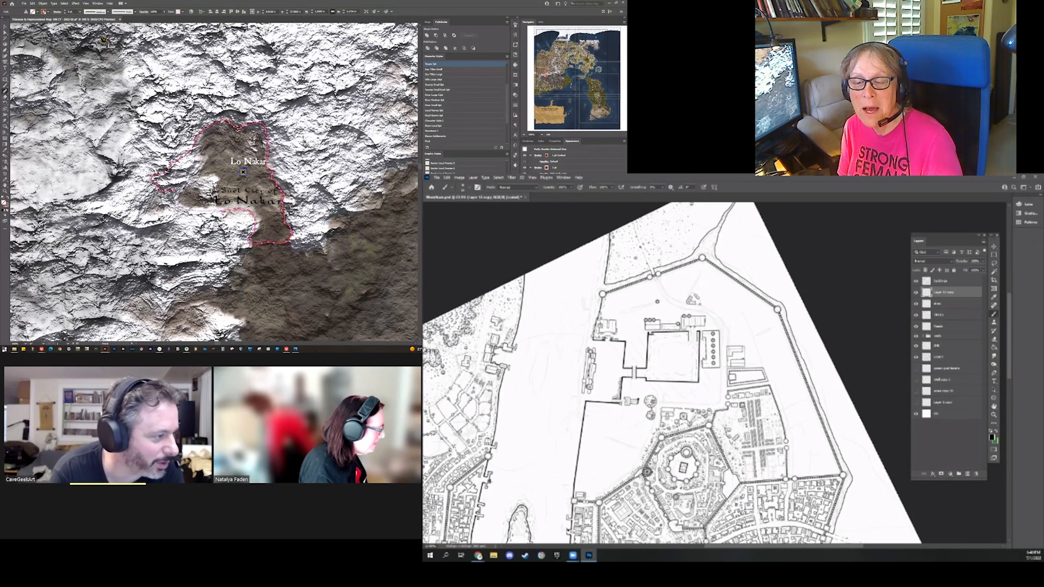
key(ctrl+z)
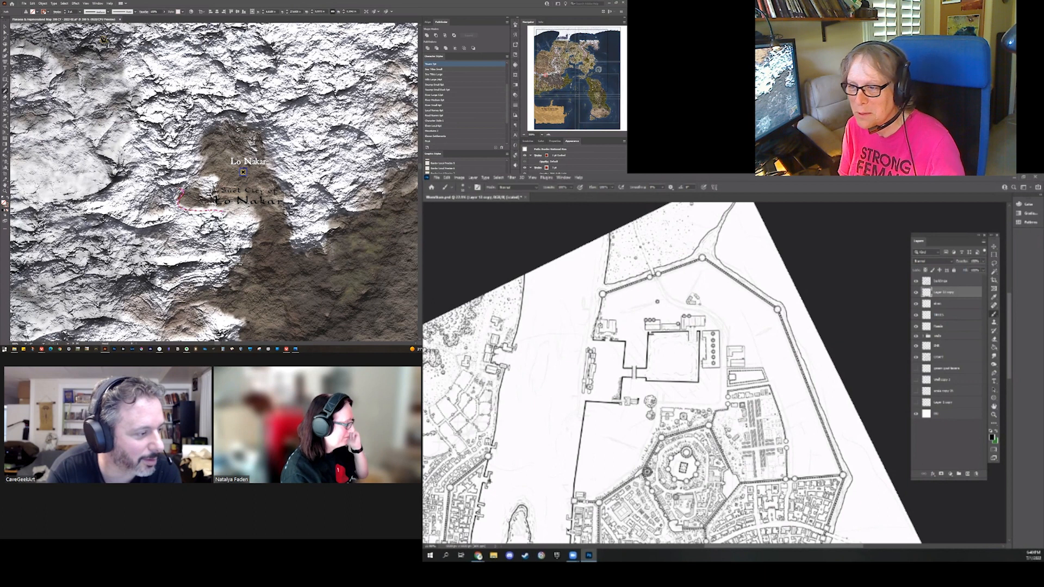
click(32, 3)
click(39, 18)
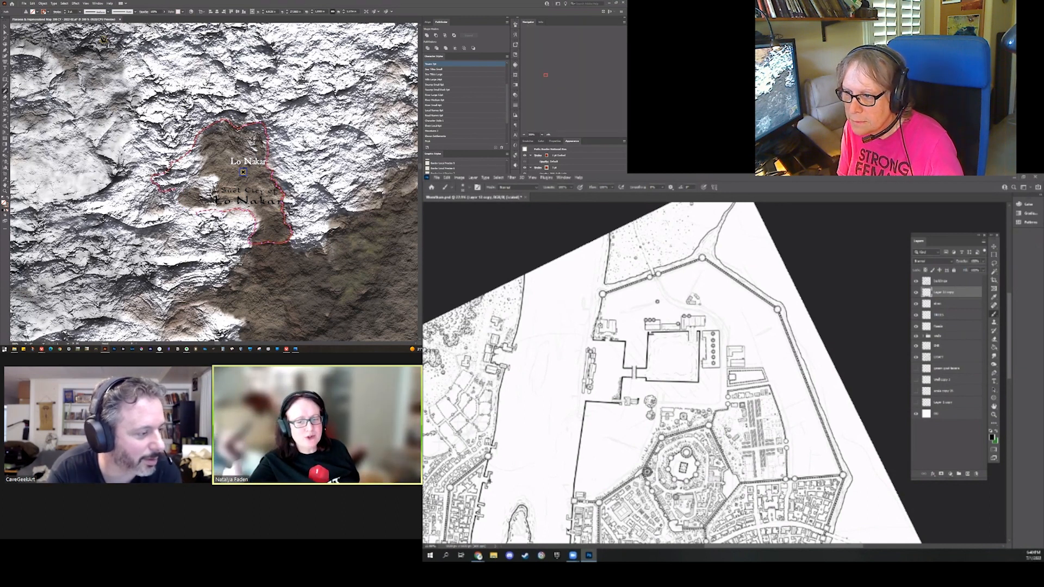
In Photoshop, examine the river, its banks, the bridge and the harbour walls across the town map
drag(532, 503, 696, 392)
scroll(696, 391, down, 4)
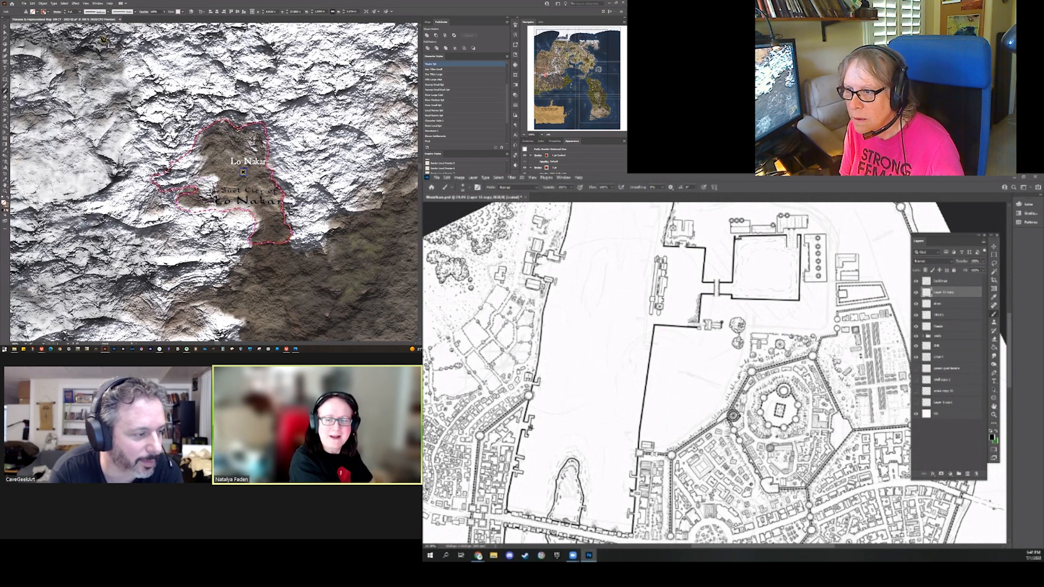
drag(715, 348, 685, 441)
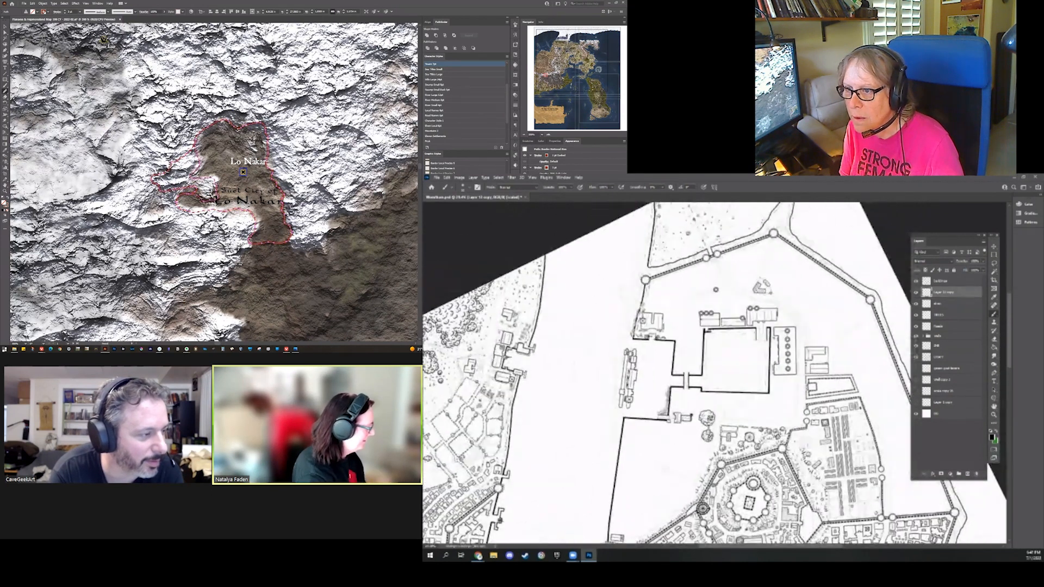
scroll(685, 442, down, 3)
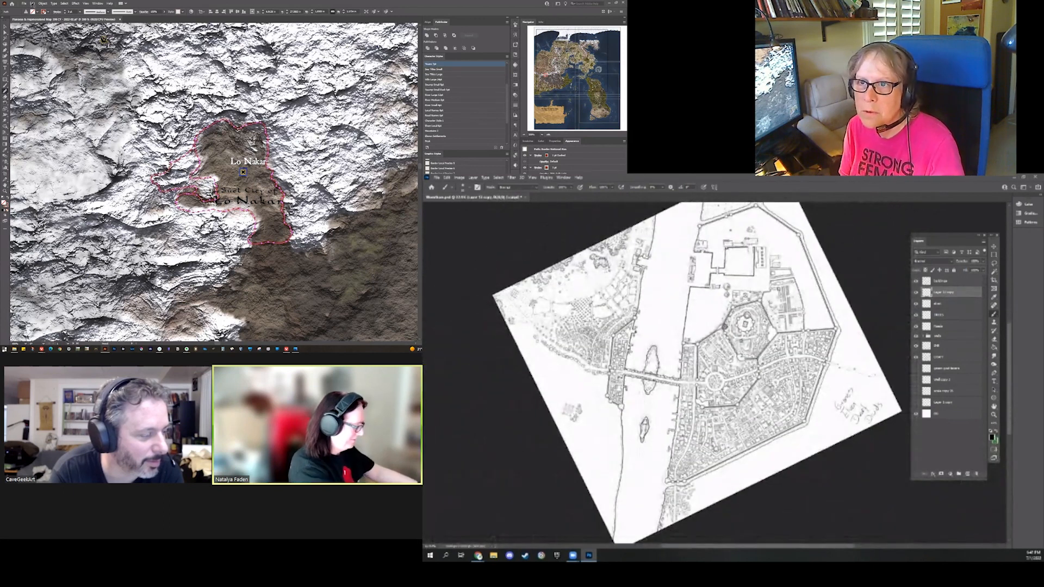
scroll(636, 520, up, 3)
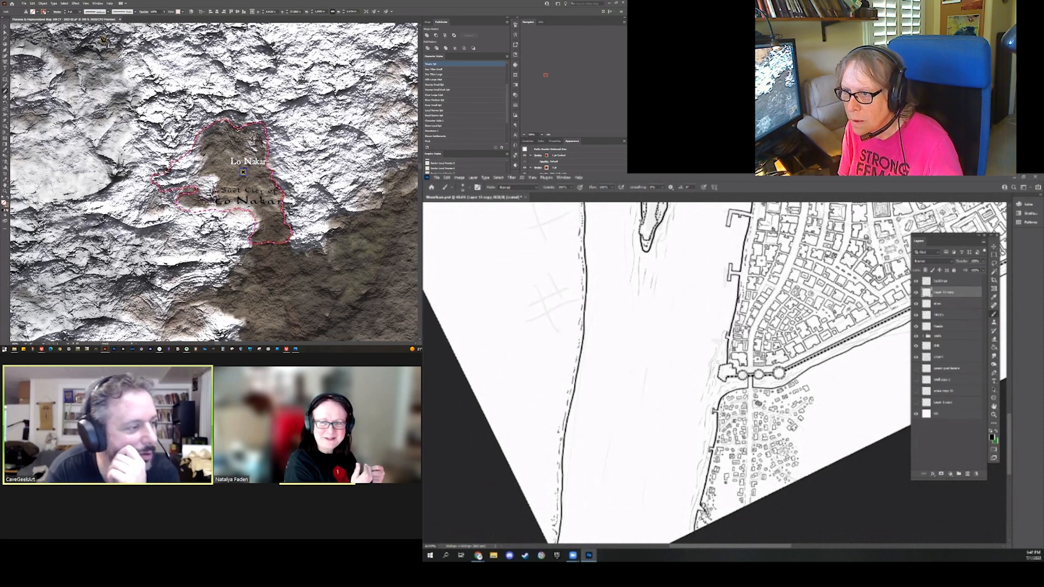
scroll(707, 370, up, 2)
scroll(707, 370, up, 3)
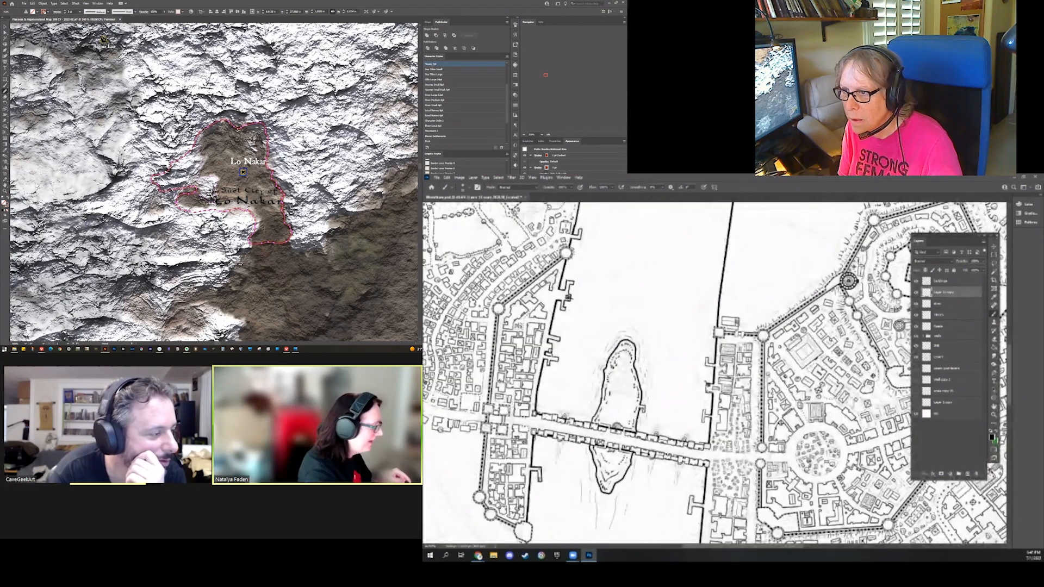
scroll(707, 370, up, 2)
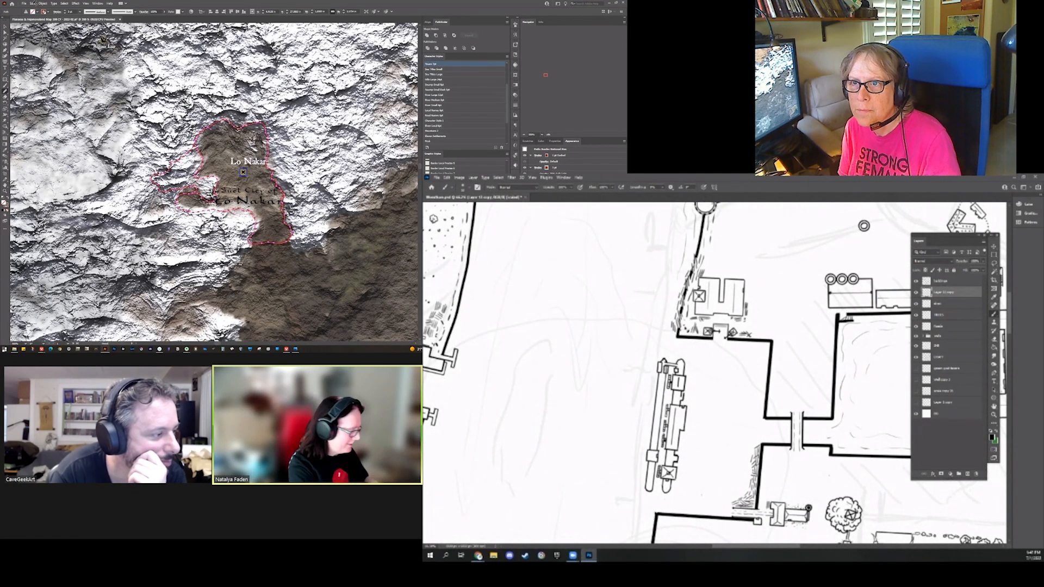
scroll(754, 509, up, 5)
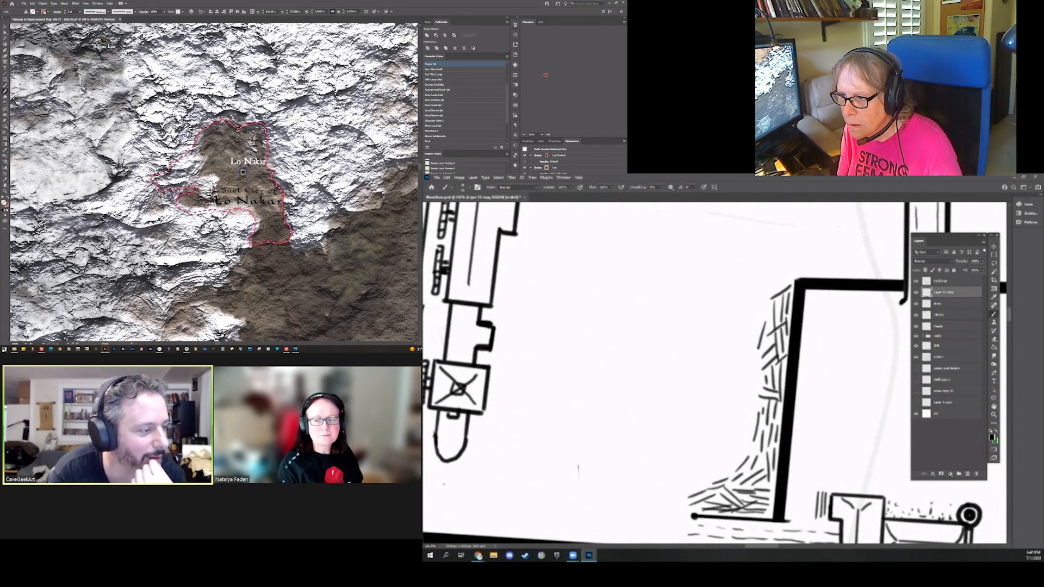
scroll(715, 373, down, 5)
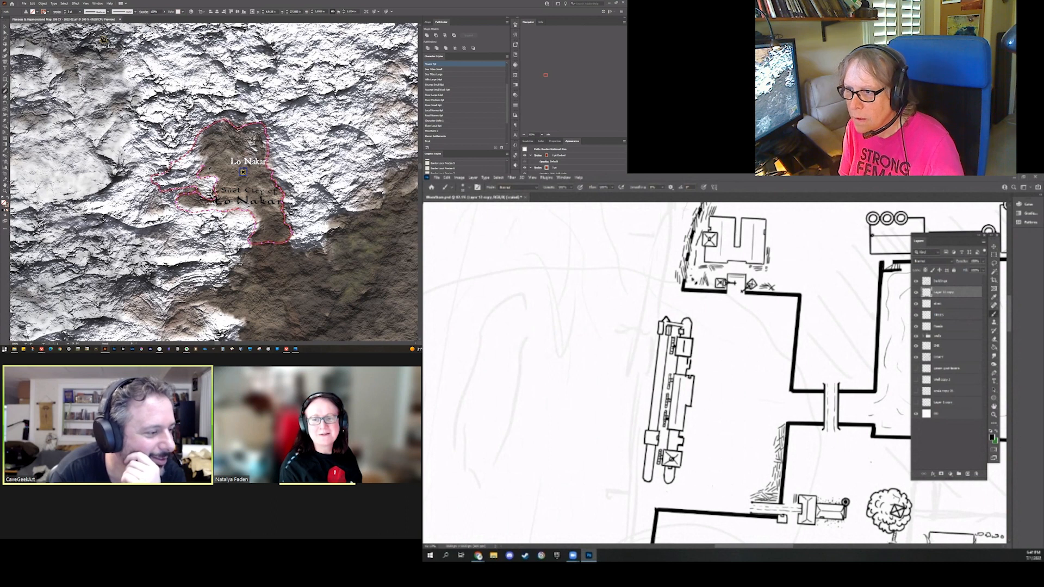
scroll(715, 372, down, 3)
scroll(715, 373, left, 3)
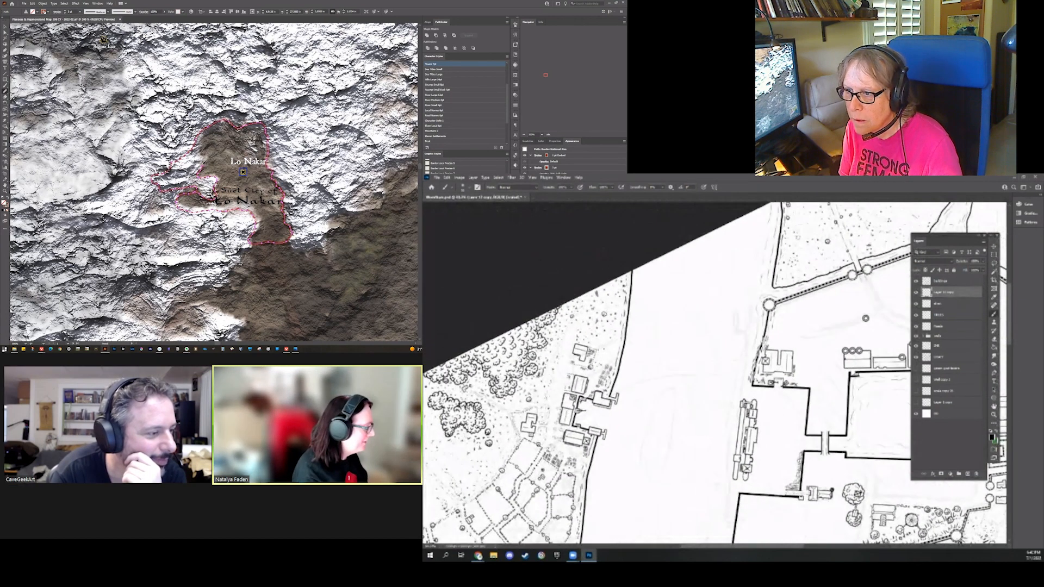
scroll(715, 373, down, 3)
scroll(715, 373, left, 2)
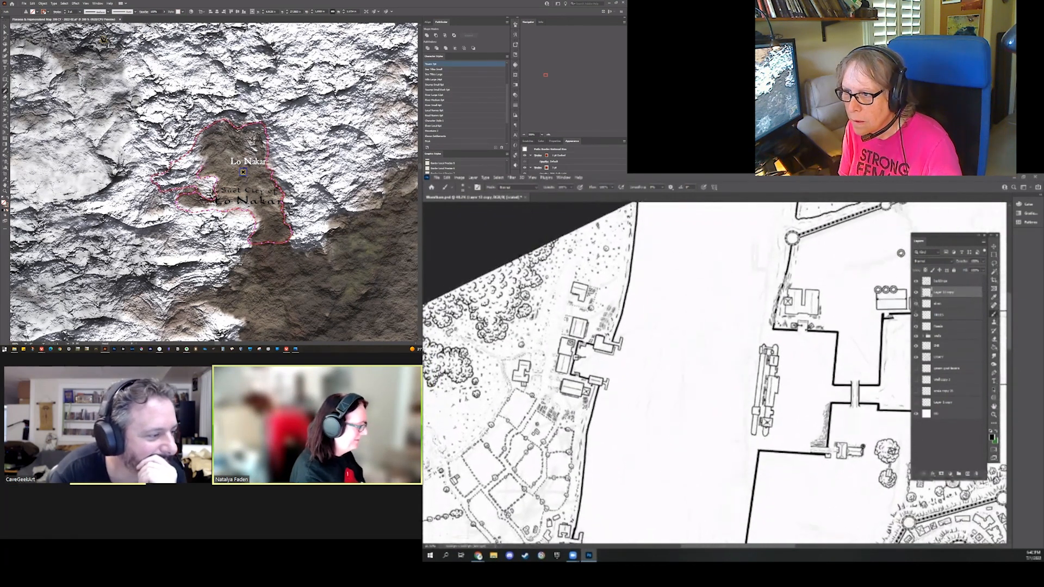
In Illustrator, split the red outline at its anchor points beside the dark ground to separate its western loop
scroll(715, 373, up, 1)
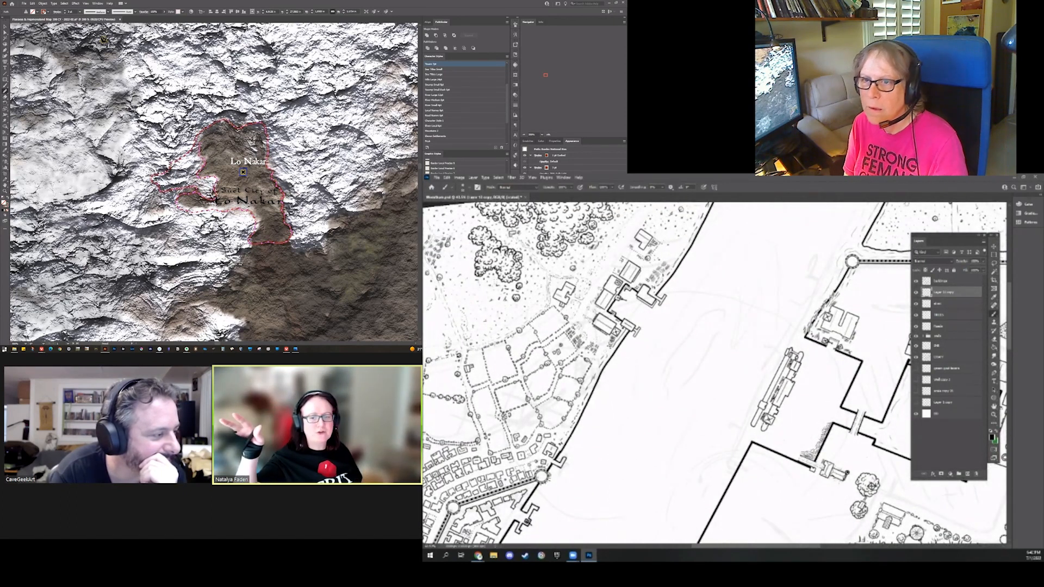
key(a)
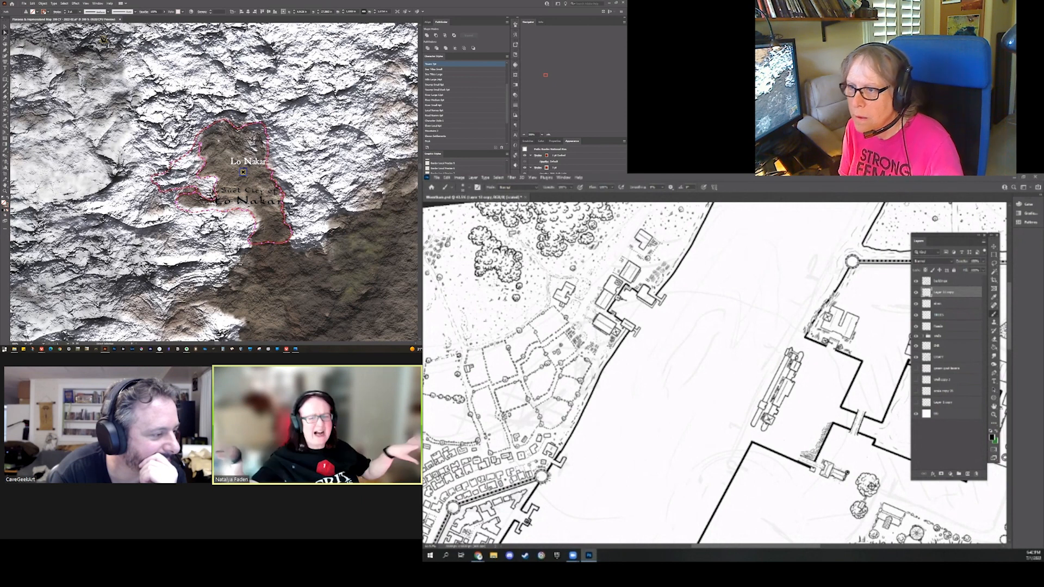
scroll(715, 373, up, 2)
scroll(715, 373, up, 2)
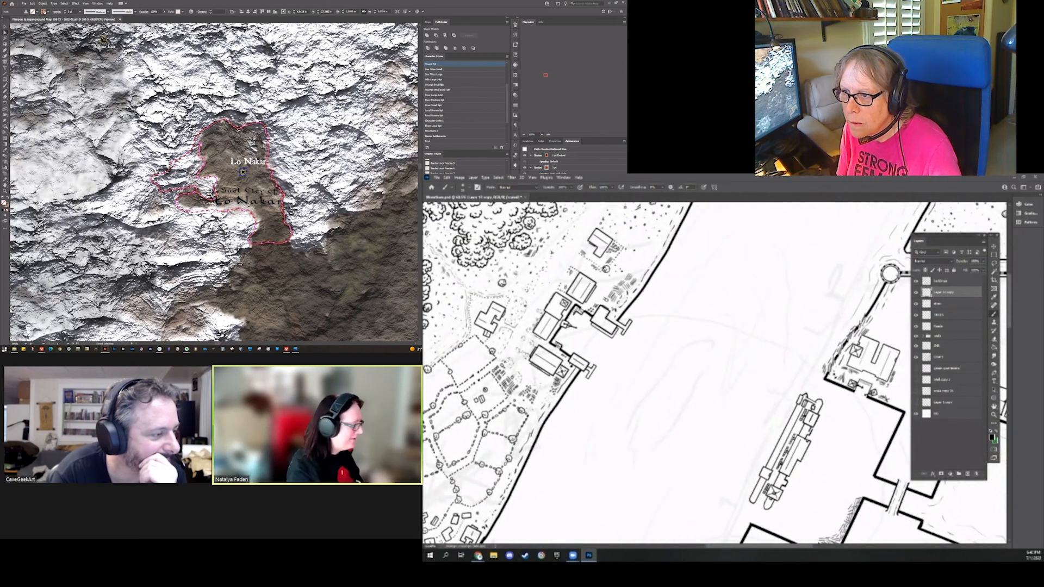
click(203, 140)
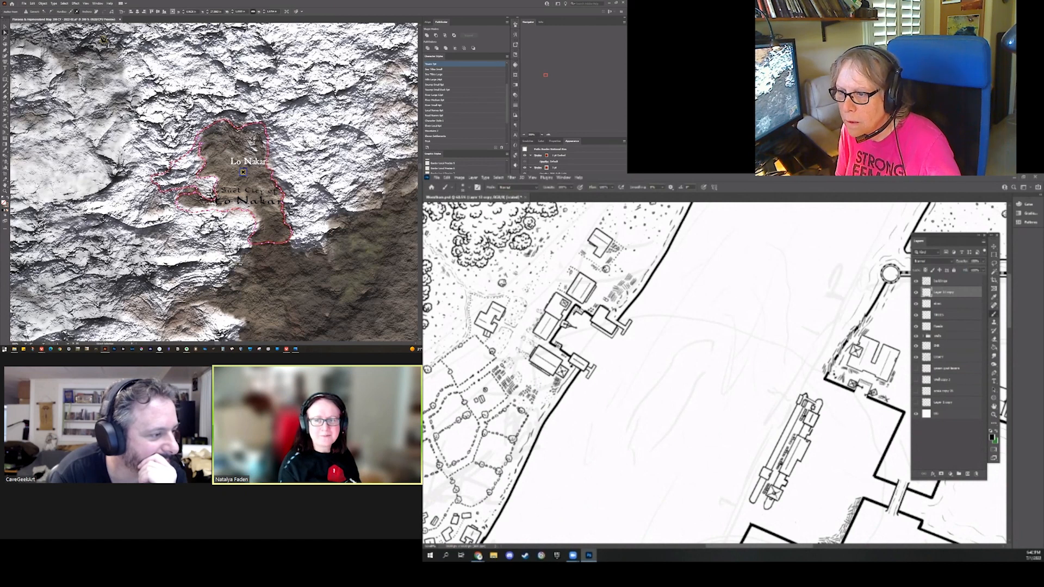
click(196, 192)
drag(201, 190, 201, 190)
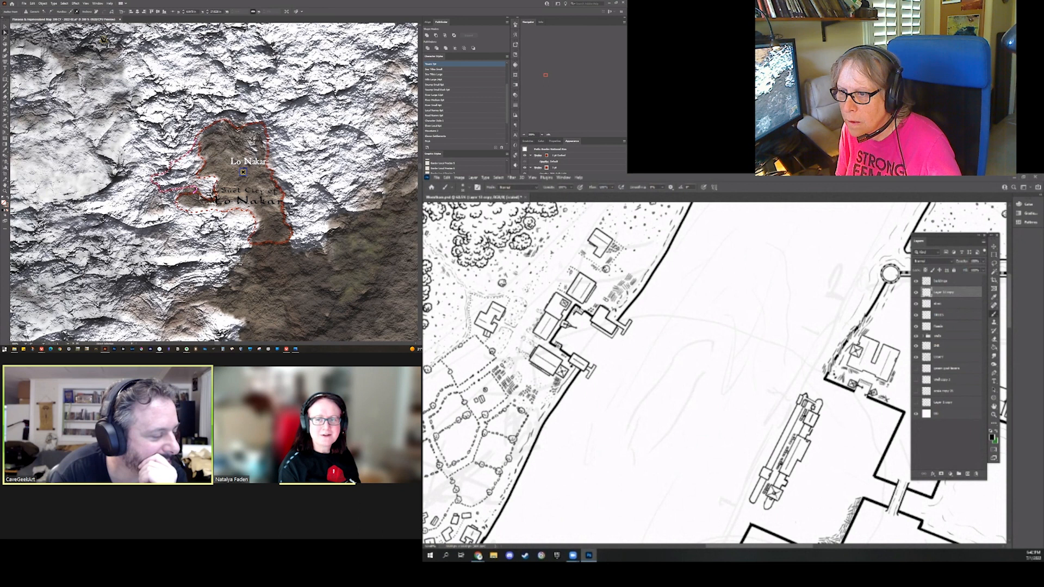
key(v)
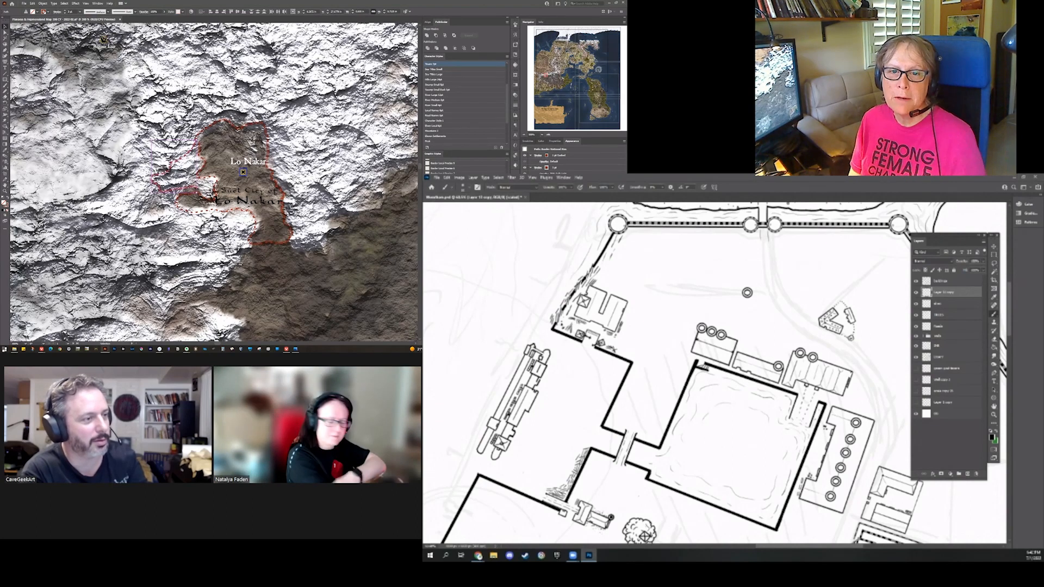
In Photoshop, add a new layer and draw a rectangular building extending east from the small square structure inside the dashed-border plot
scroll(715, 373, right, 3)
scroll(714, 372, right, 3)
scroll(714, 372, down, 2)
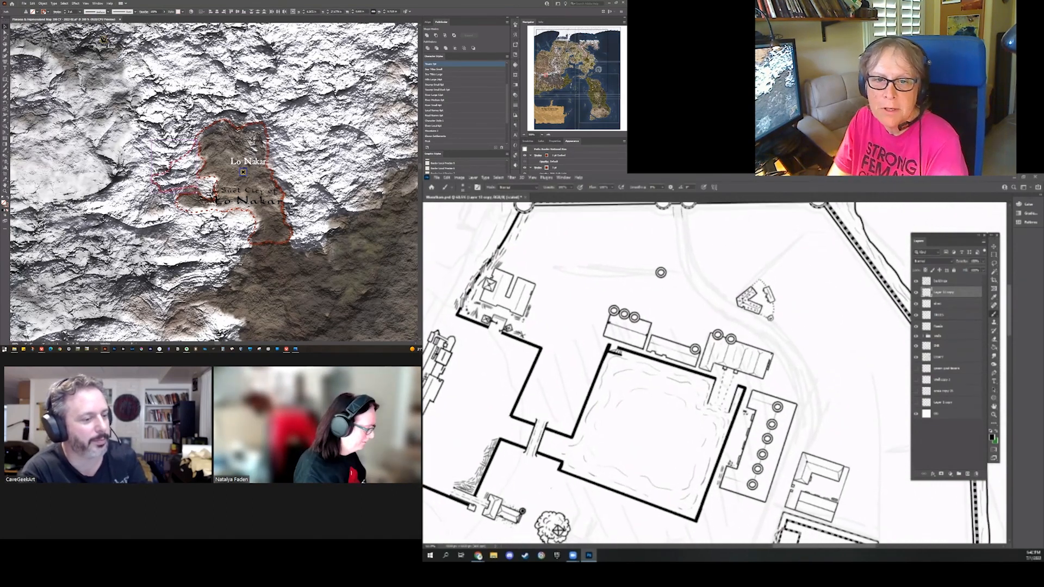
scroll(714, 373, up, 5)
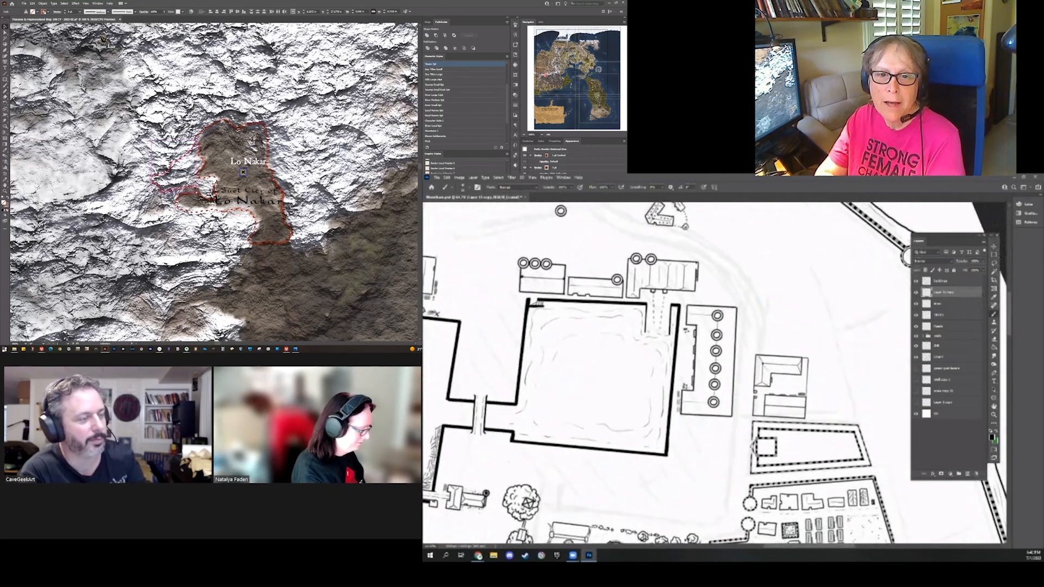
scroll(805, 465, up, 3)
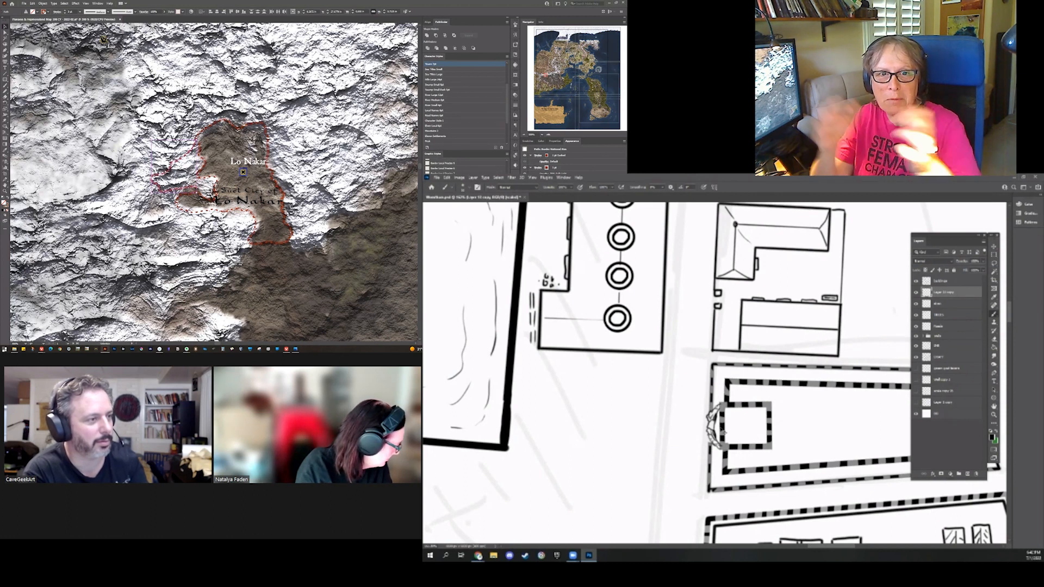
key(ctrl+minus)
key(ctrl+minus)
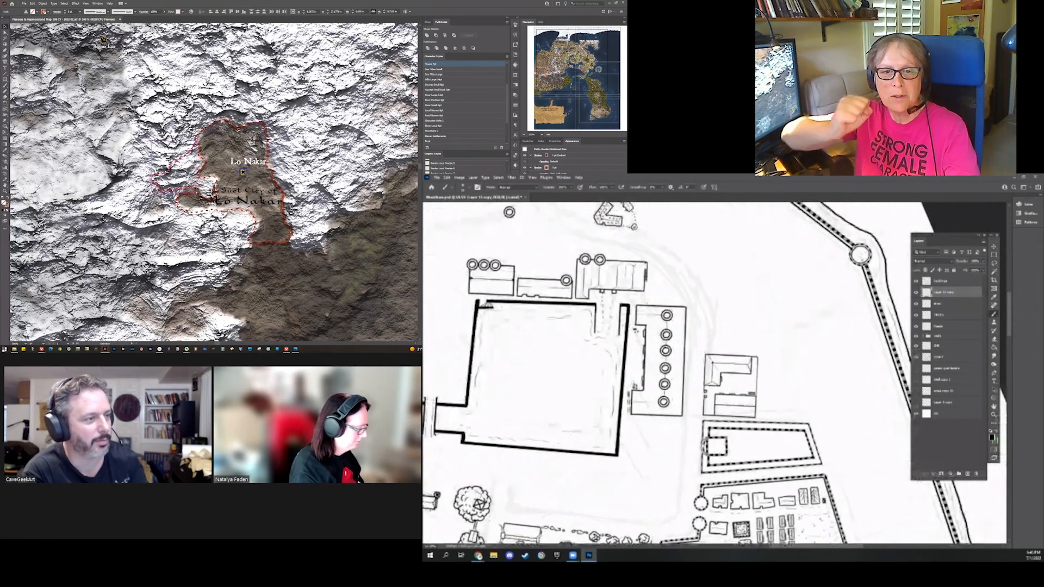
key(ctrl+plus)
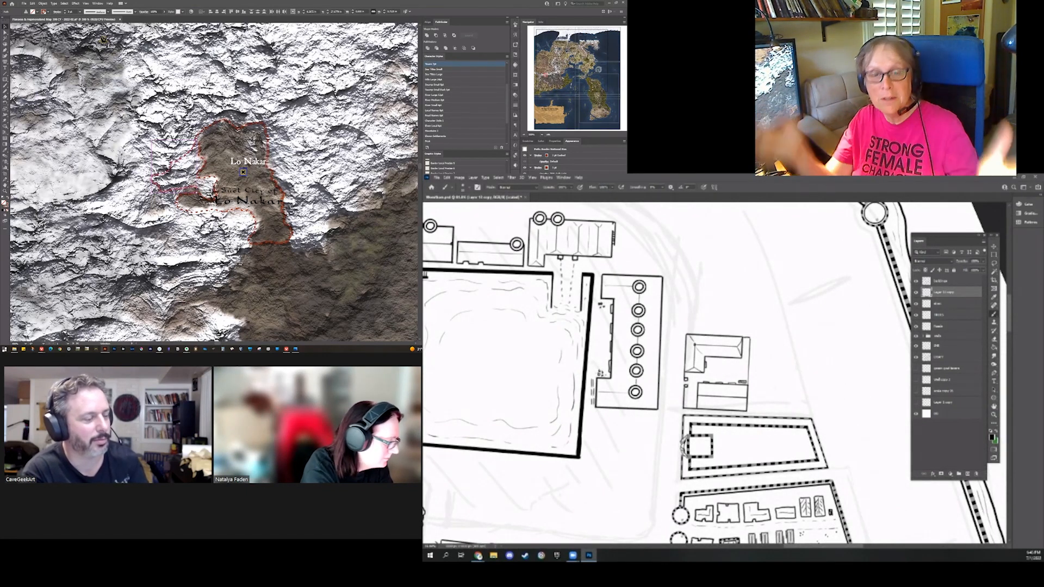
click(968, 475)
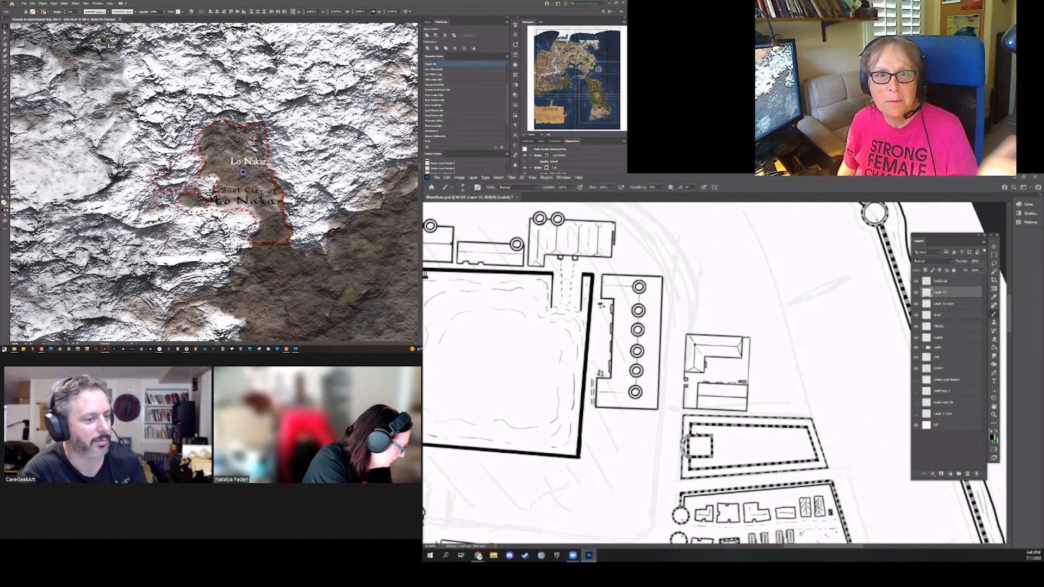
drag(699, 450, 766, 450)
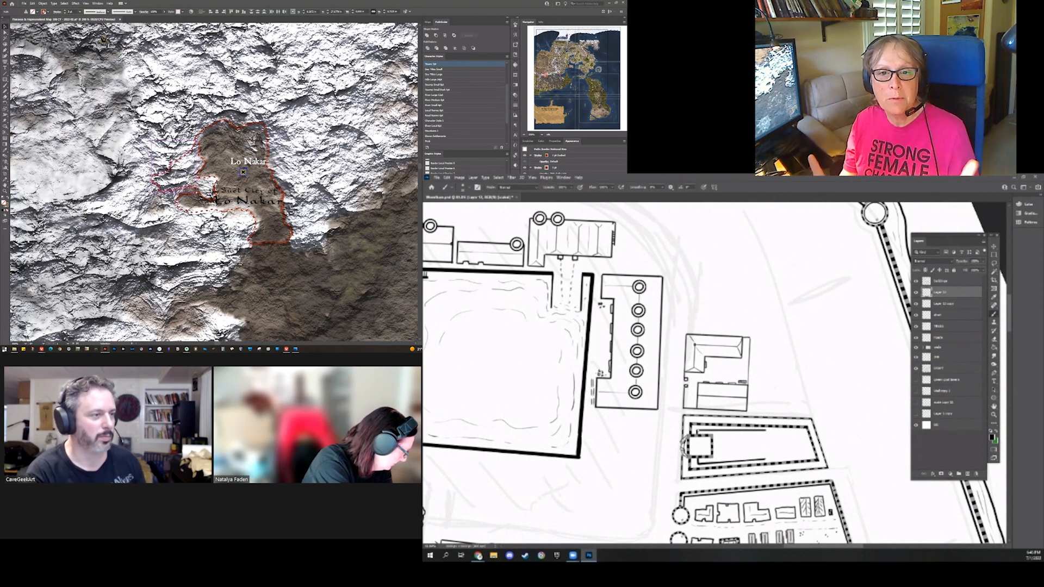
drag(765, 464, 766, 432)
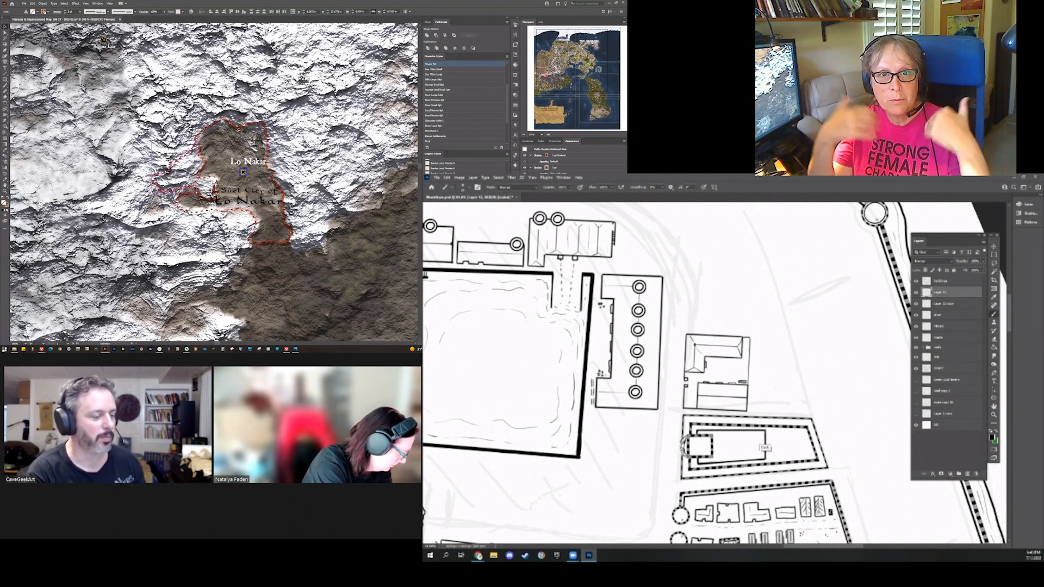
drag(680, 375, 732, 375)
Duplicate the layer of the new rectangular building and paste the copied layer style onto the duplicate
right_click(943, 295)
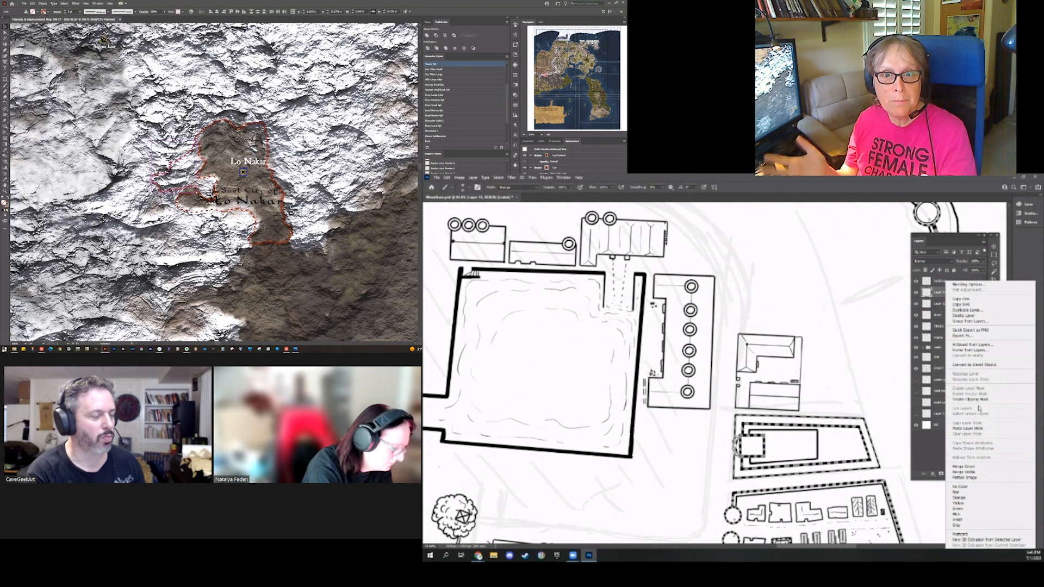
click(967, 310)
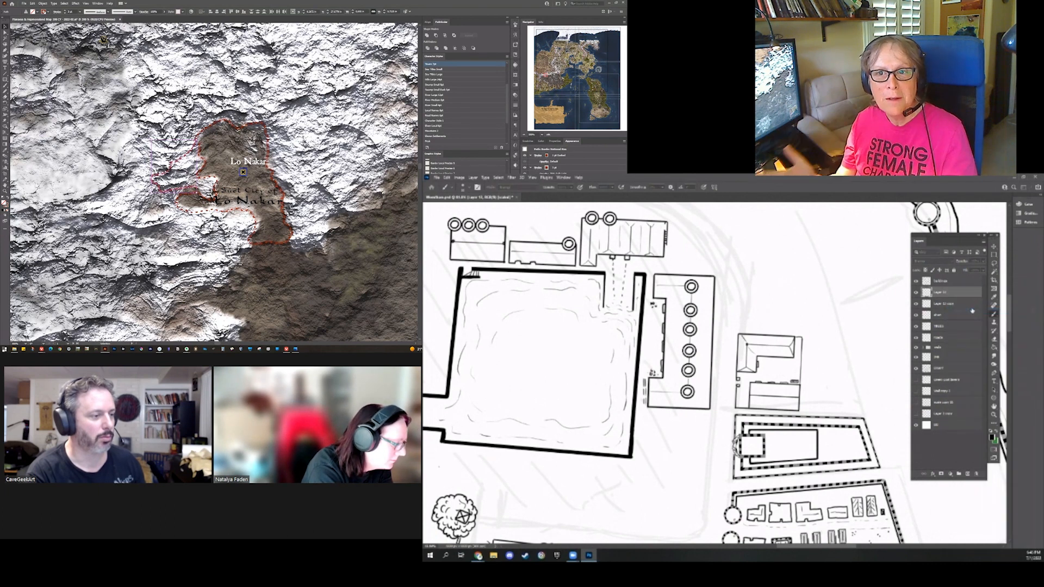
key(Return)
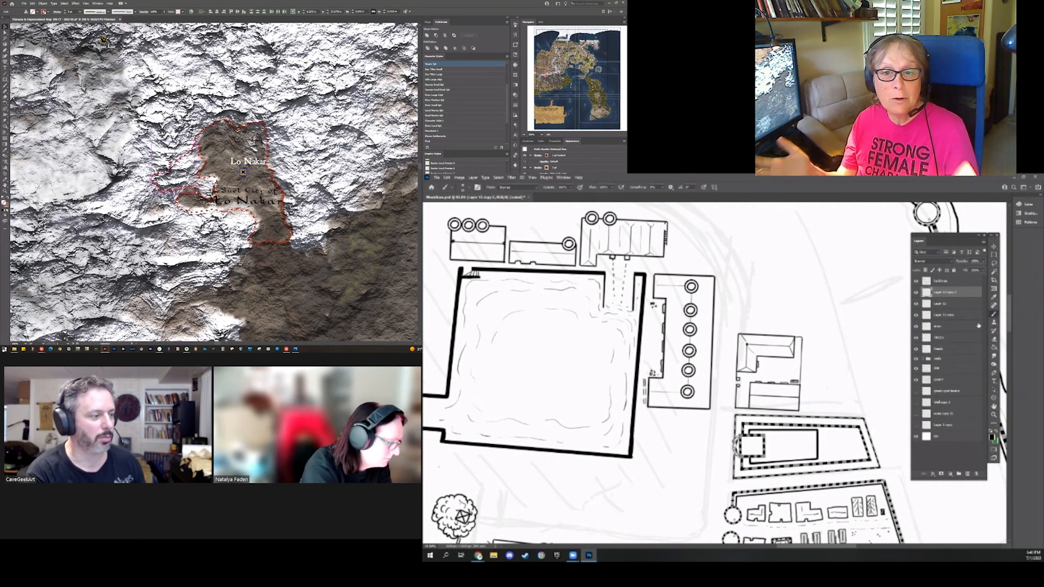
right_click(959, 294)
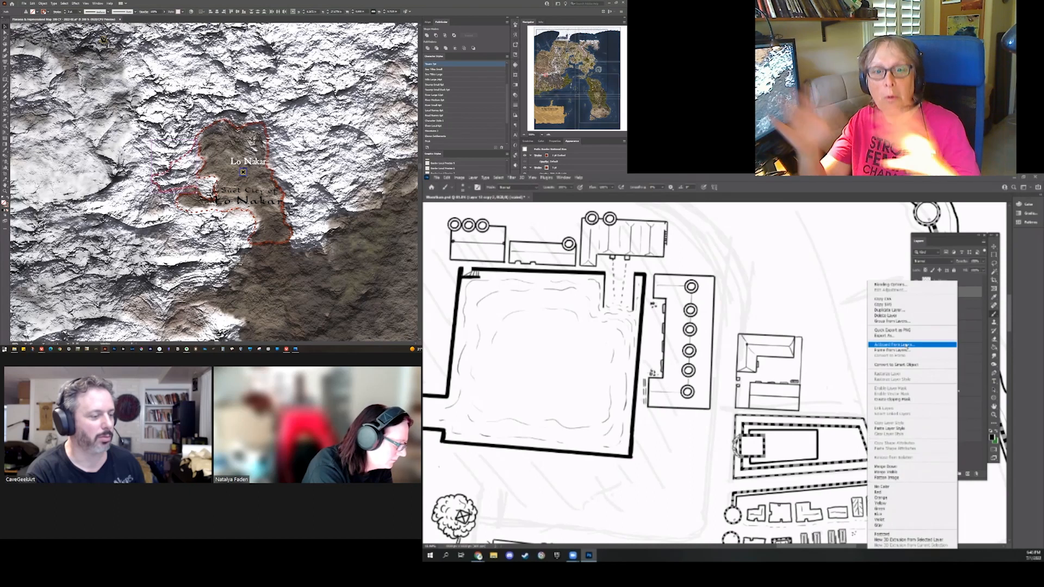
click(890, 428)
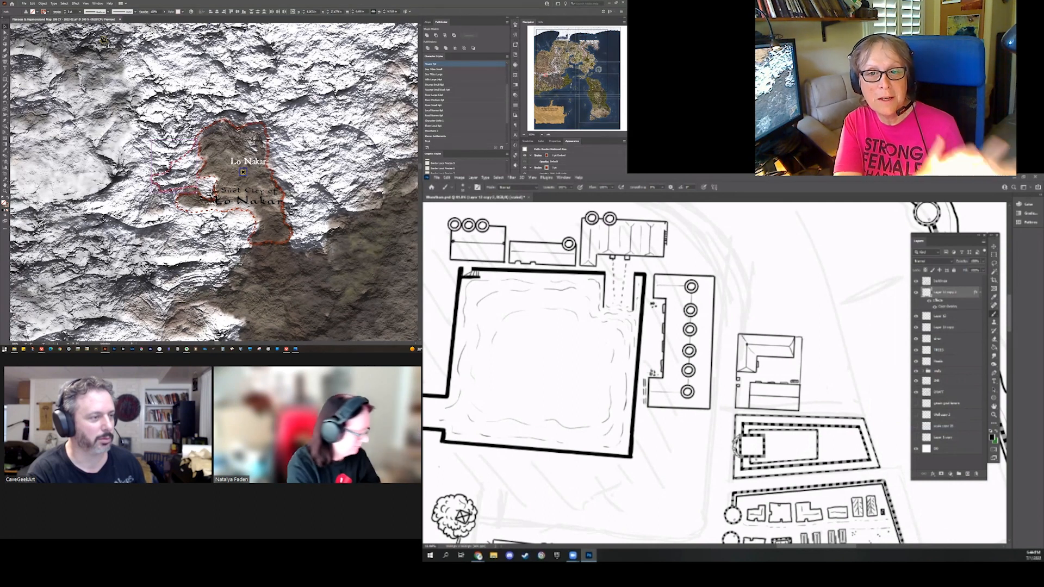
scroll(745, 433, down, 8)
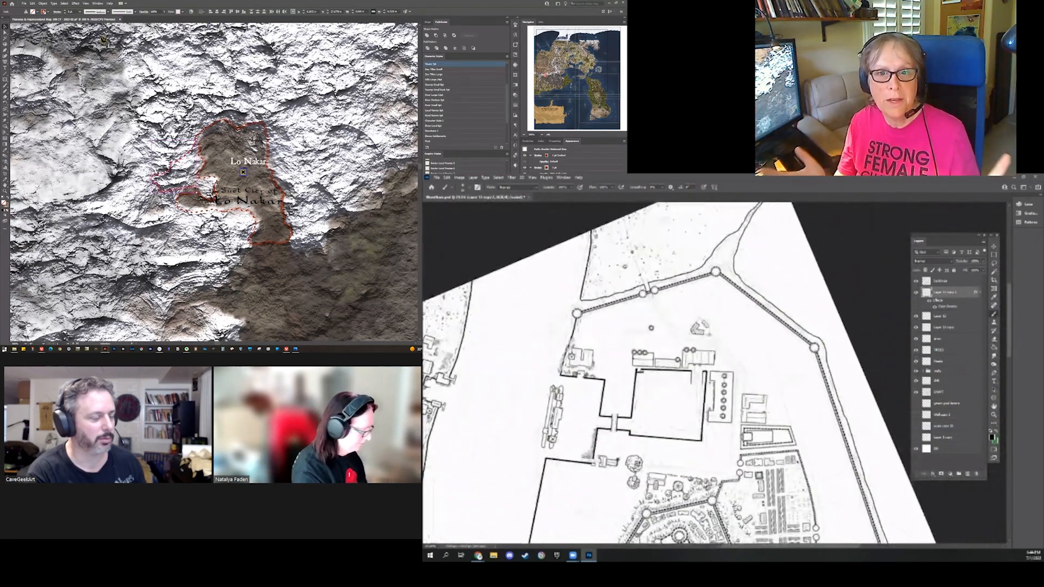
scroll(758, 470, up, 3)
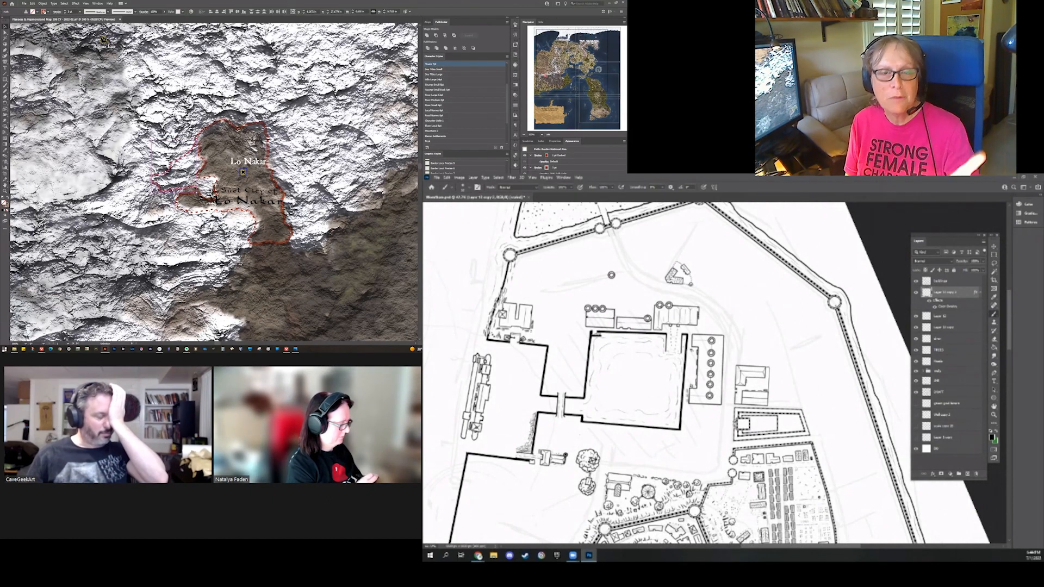
scroll(752, 343, down, 4)
scroll(752, 343, up, 1)
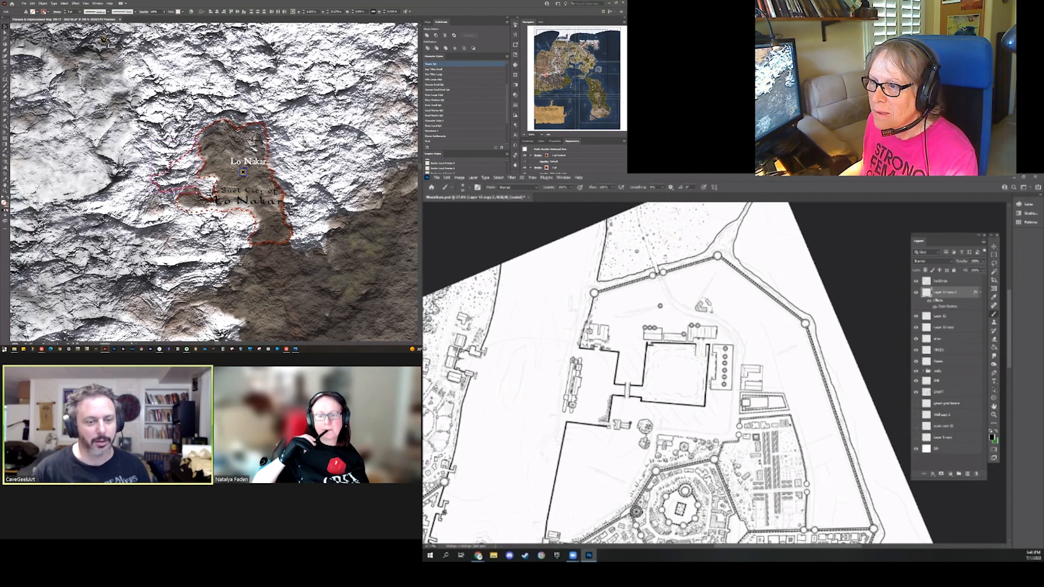
In Illustrator, select the red outline's separated western loop over the snow and delete it
key(ctrl+shift+a)
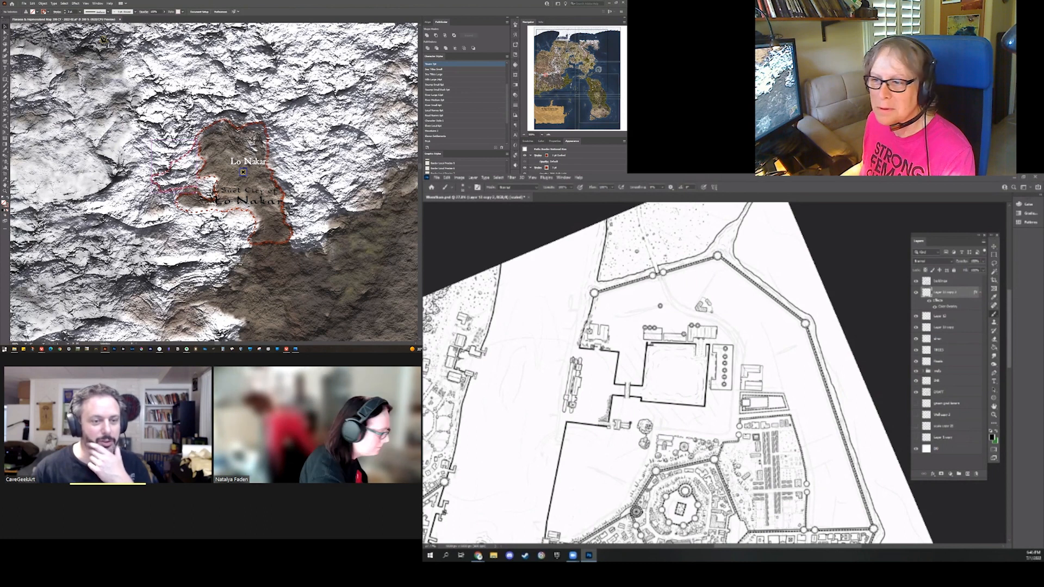
click(178, 162)
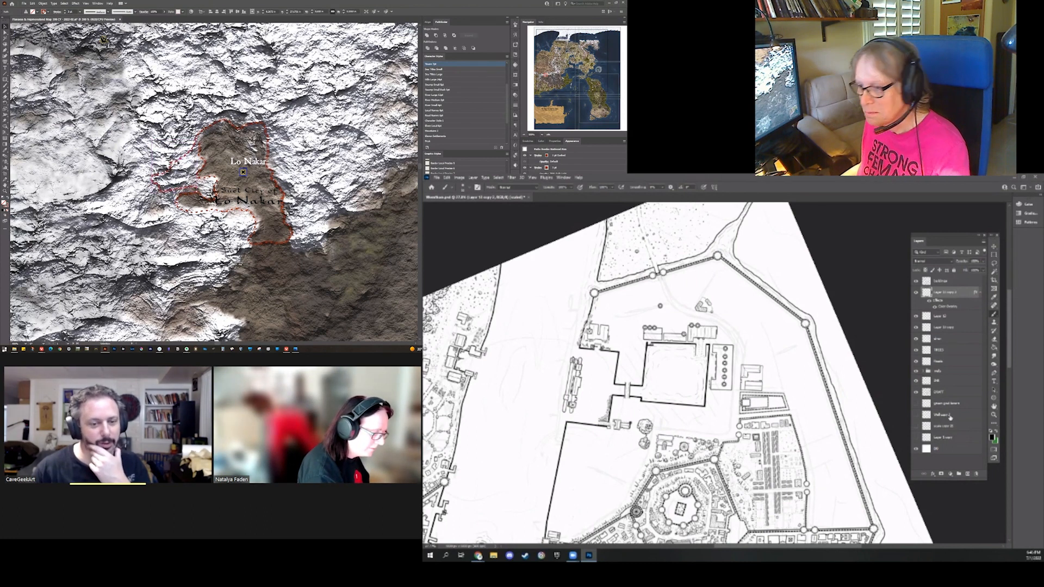
key(ctrl+shift+a)
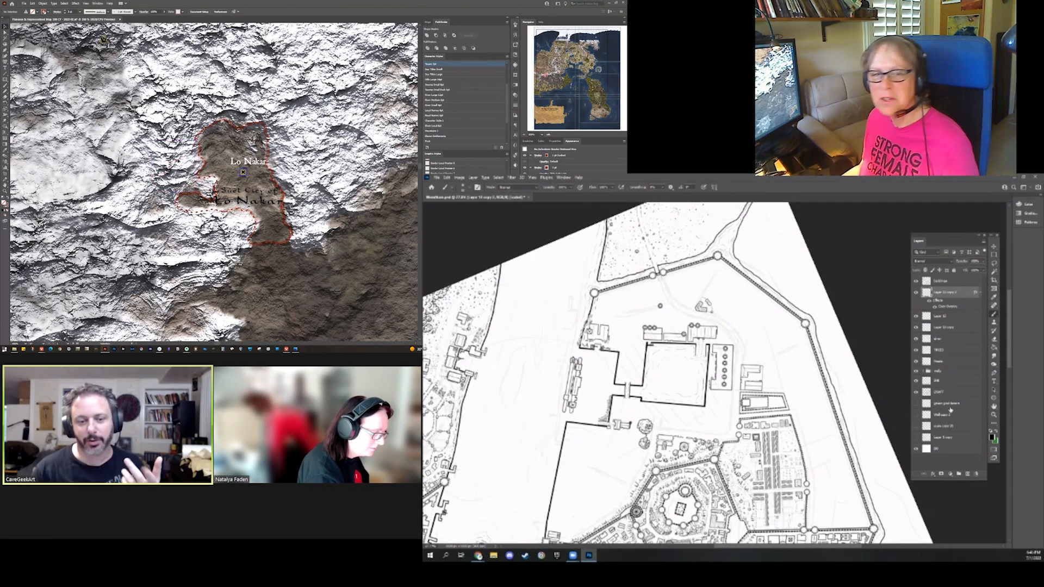
In Photoshop, temporarily show the hidden notes layer and handwrite a boat note on it, in the river north of the long ship
click(961, 405)
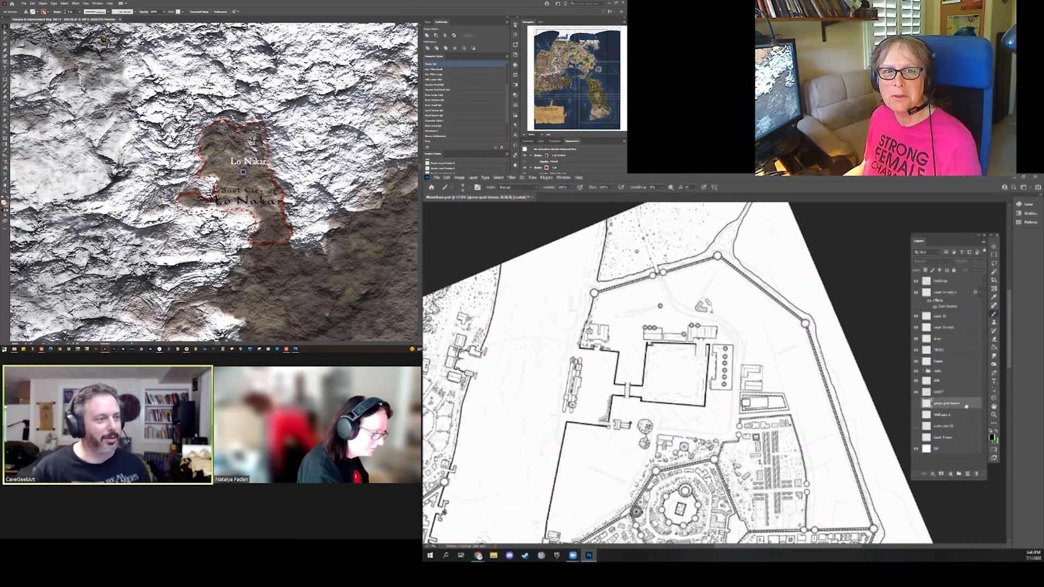
click(525, 312)
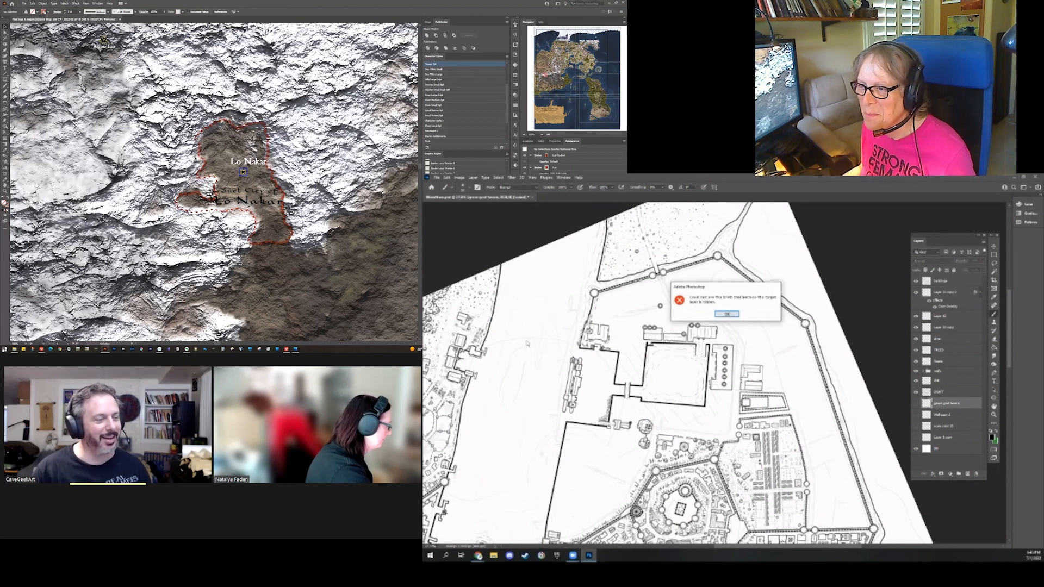
click(727, 316)
click(917, 404)
mouse_move(528, 314)
mouse_down()
mouse_move(542, 316)
mouse_move(566, 267)
mouse_up()
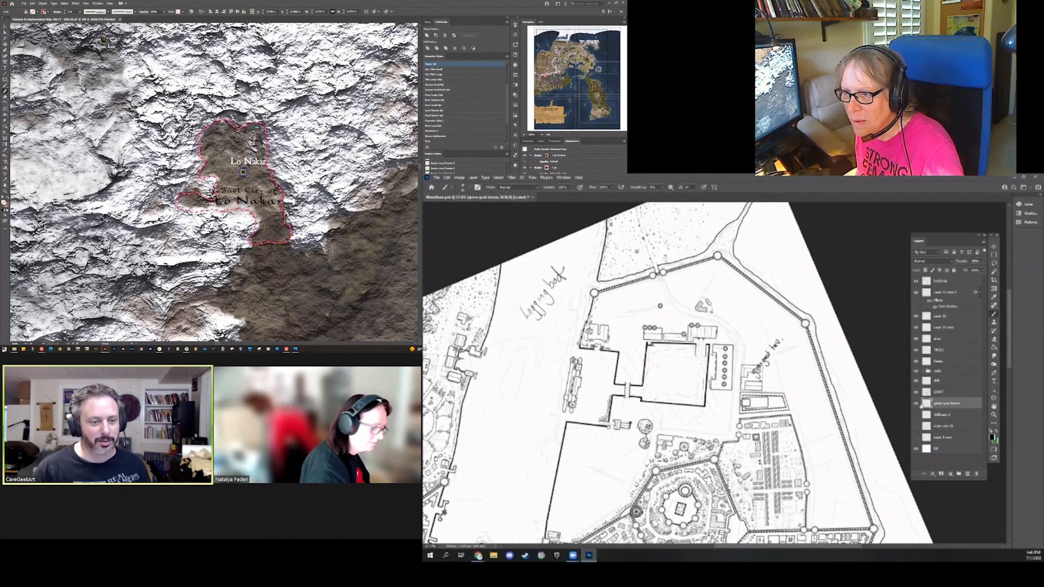
click(916, 403)
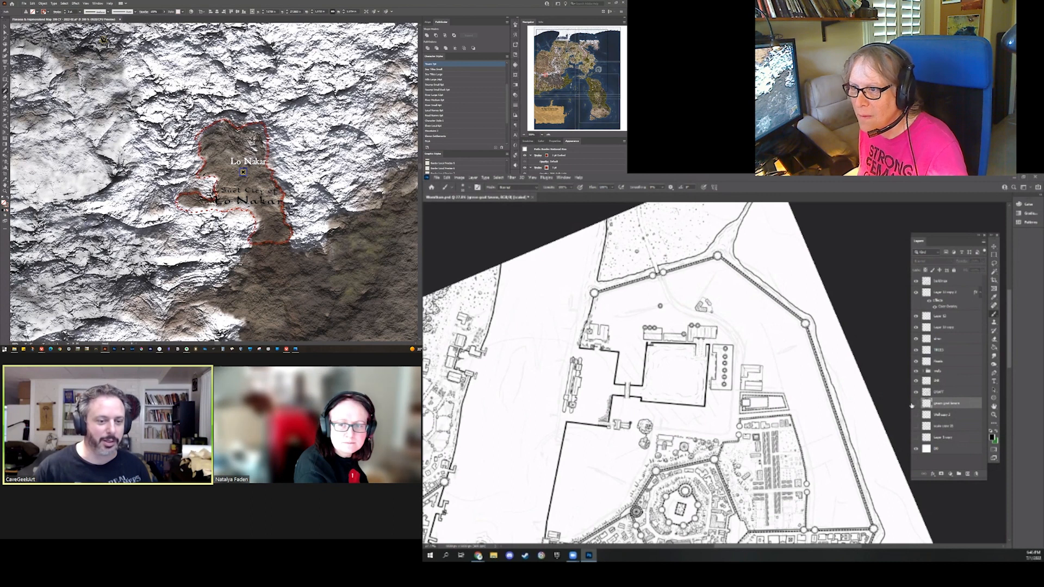
Add a new layer and draw a small hexagon in the eastern end of the dashed-border plot
scroll(664, 495, up, 2)
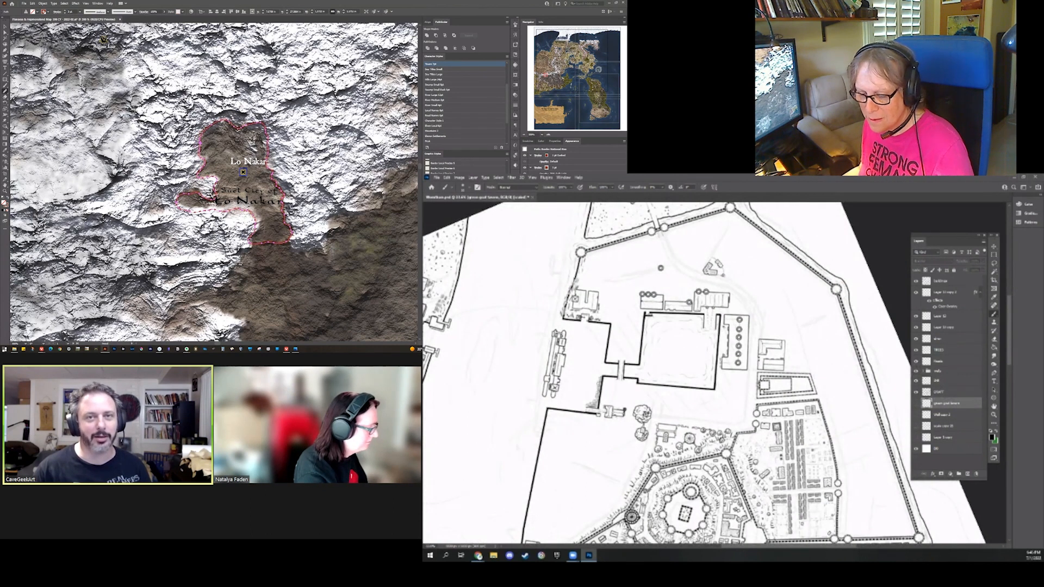
scroll(797, 359, up, 5)
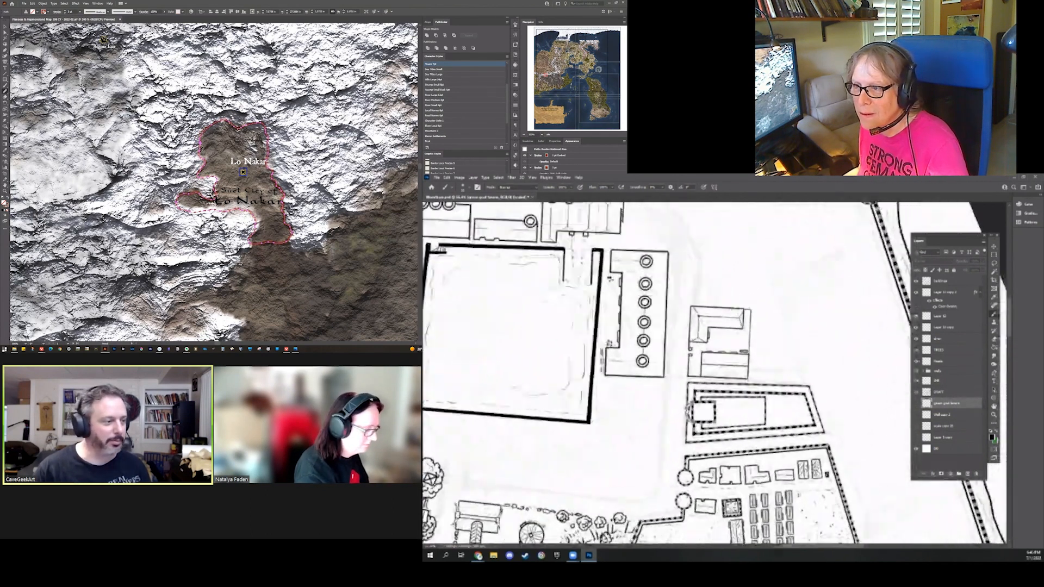
scroll(783, 414, up, 1)
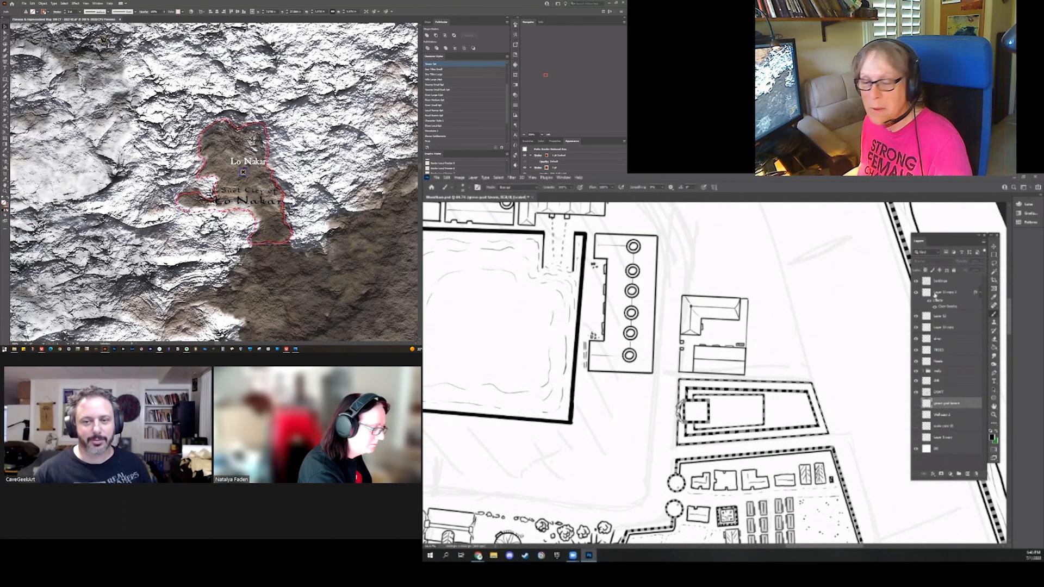
click(961, 294)
click(137, 154)
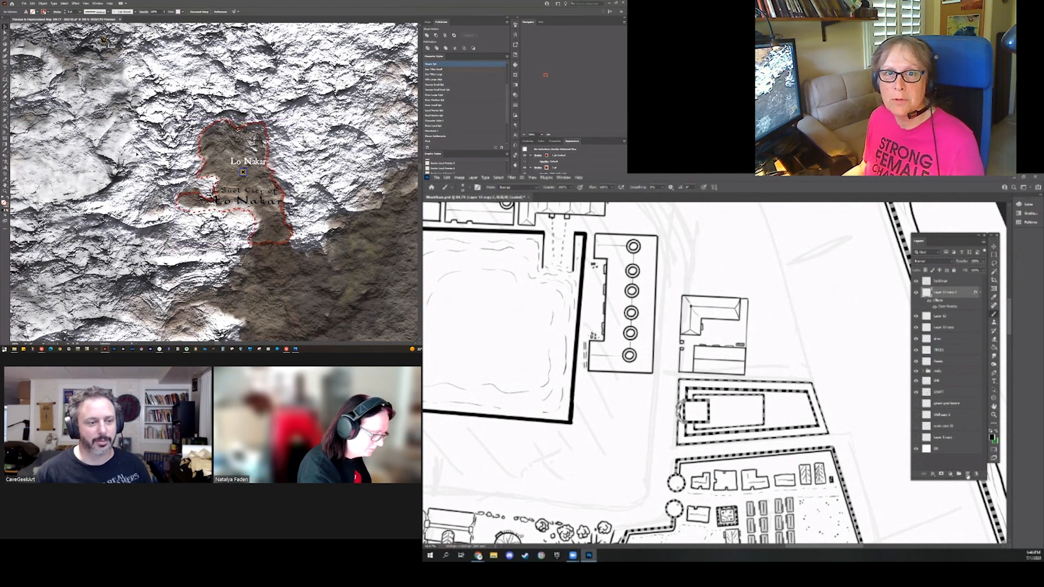
click(967, 475)
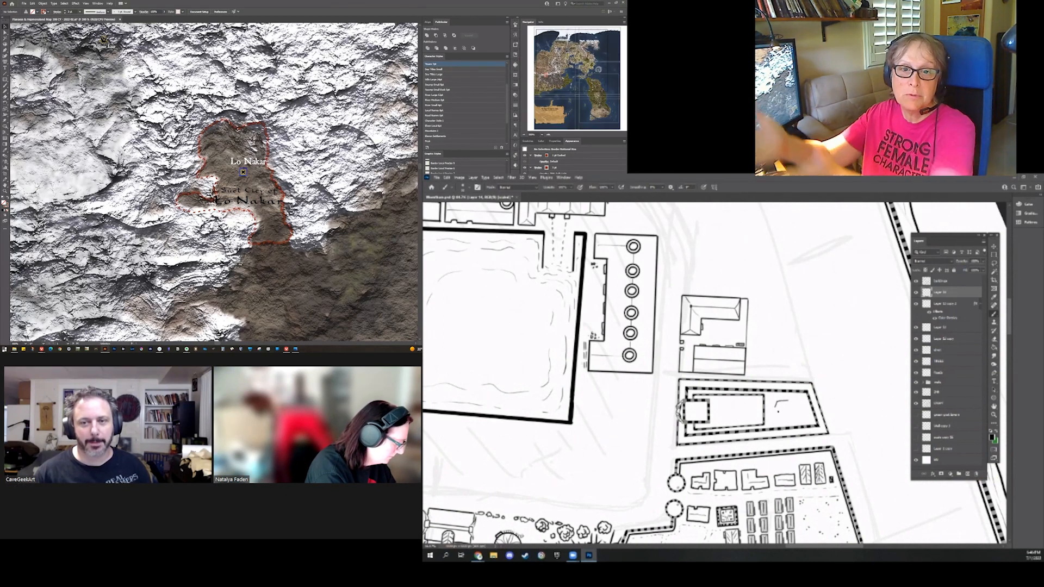
drag(790, 409, 792, 414)
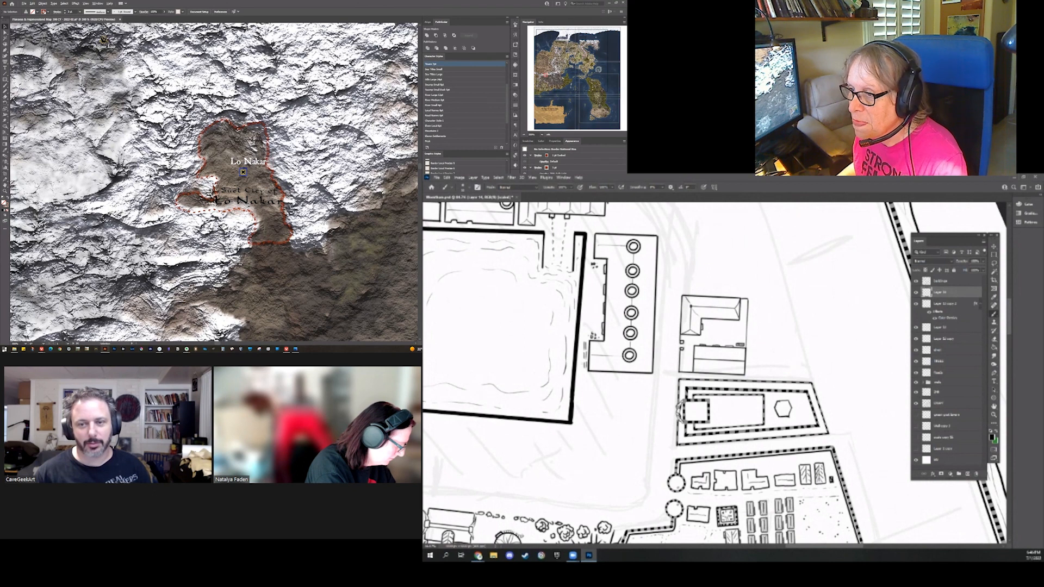
Save the Illustrator map containing the outlined Lo Nakar area
scroll(155, 172, down, 2)
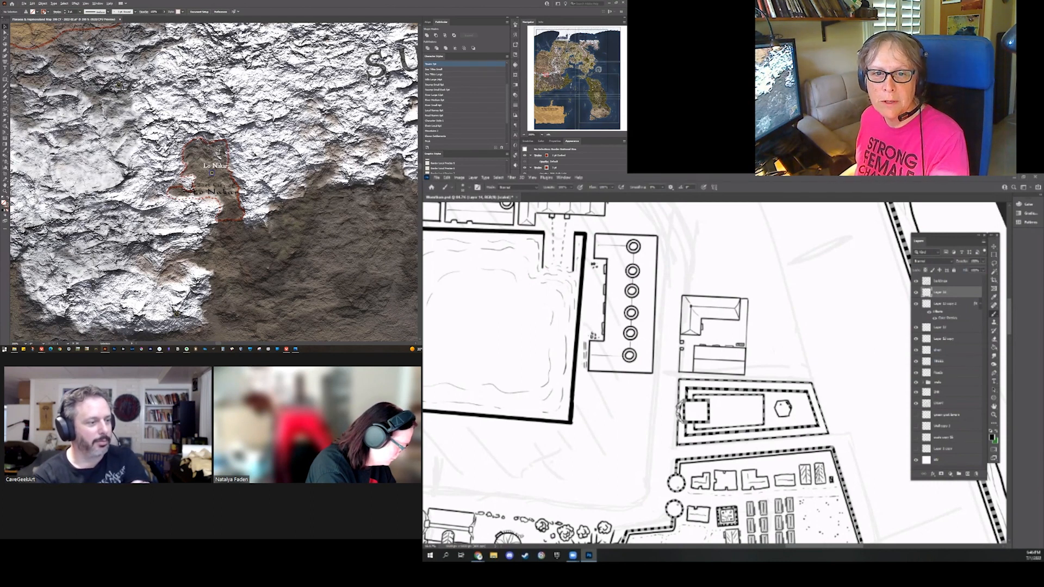
scroll(252, 151, up, 2)
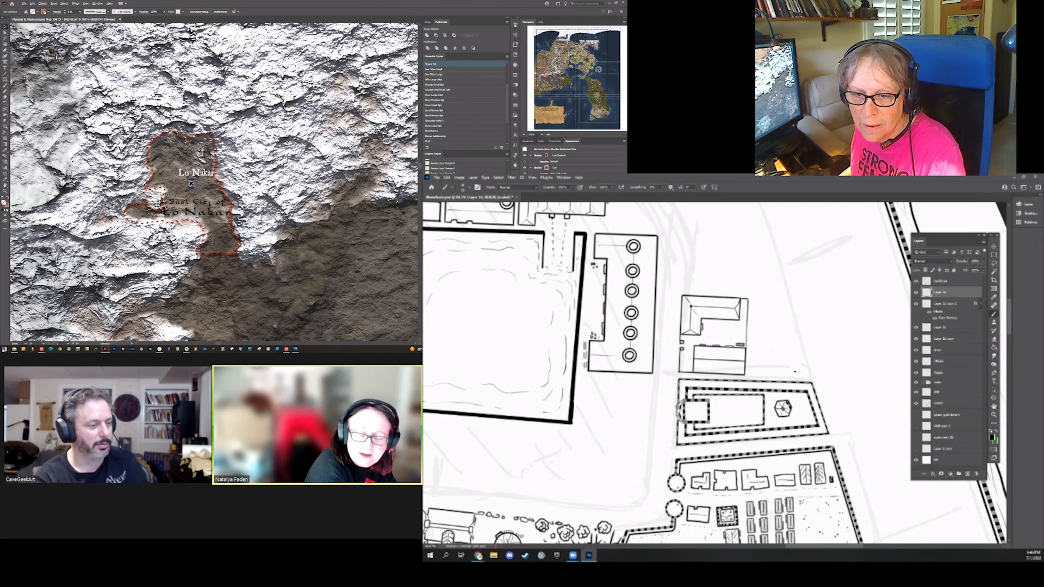
key(ctrl+equal)
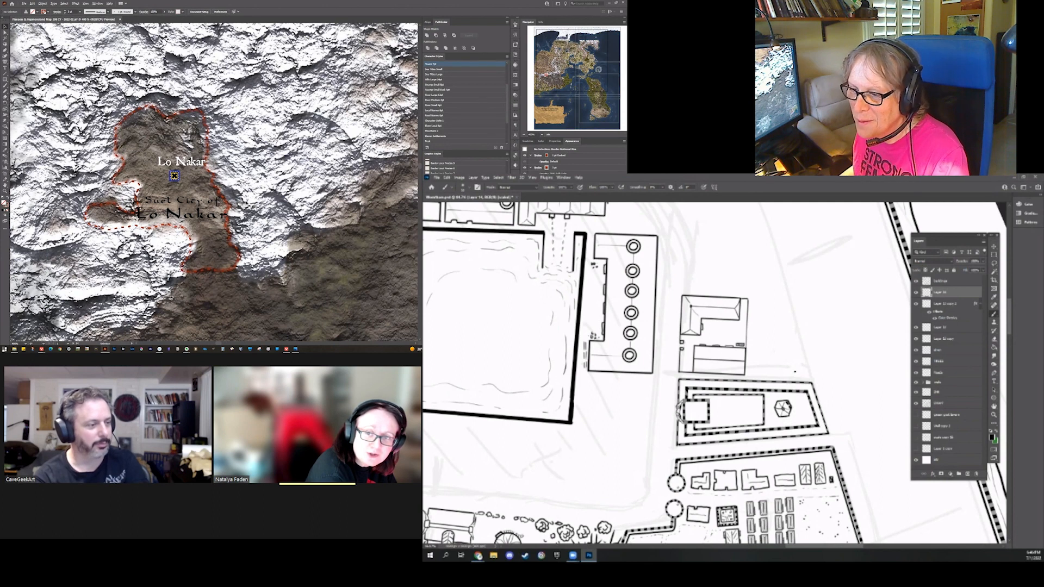
key(ctrl+minus)
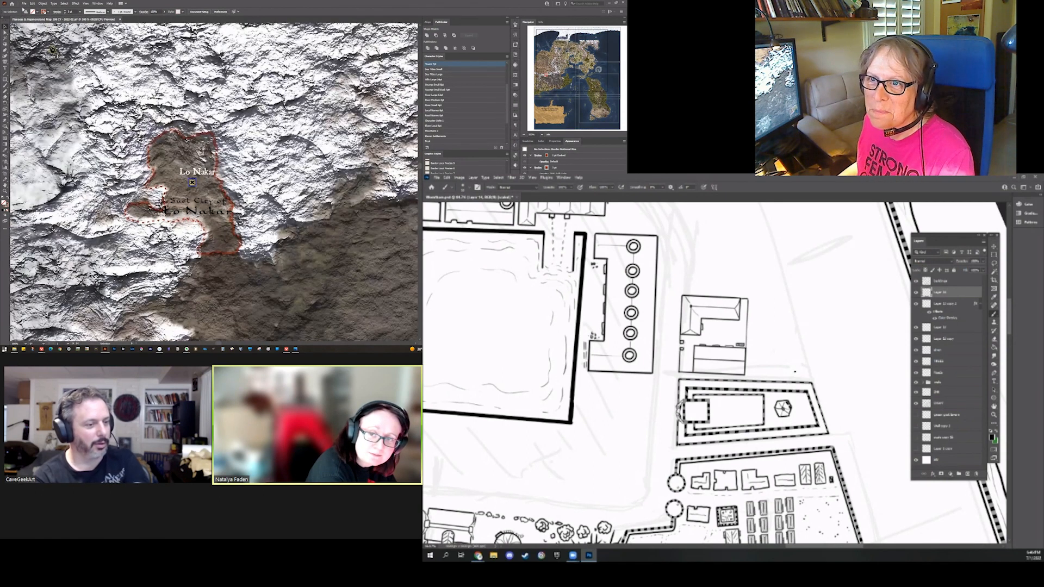
click(24, 4)
click(24, 3)
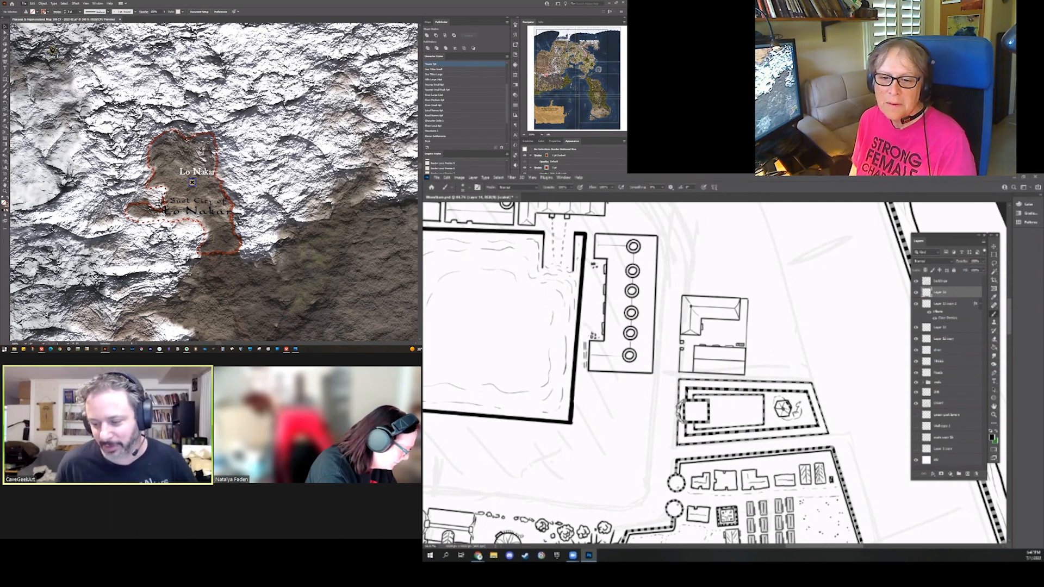
key(ctrl+s)
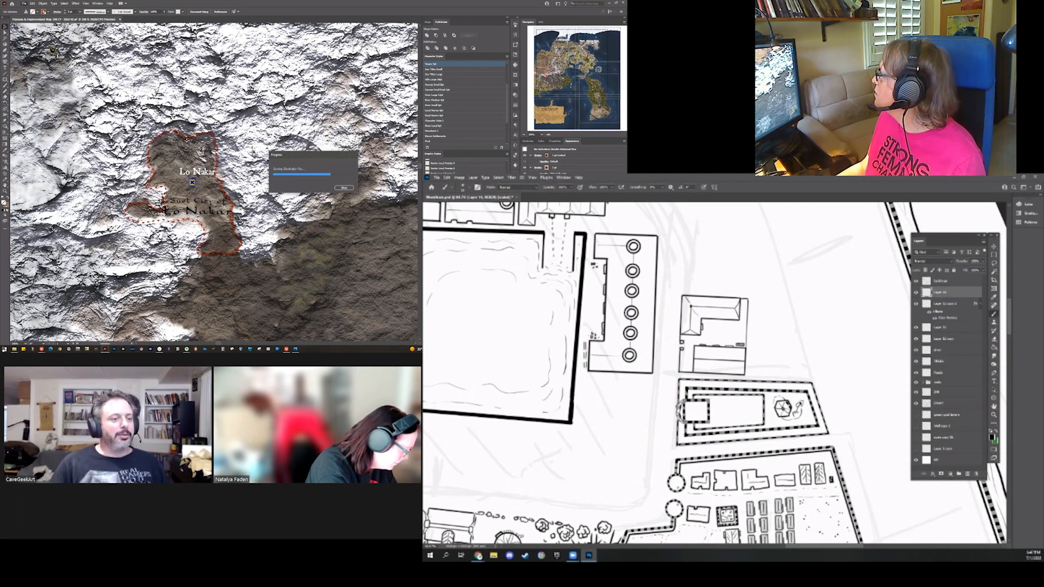
Switch to the online campaign map in the browser and go from the snowy mountains to the river north of Celadon Forest
key(alt+Tab)
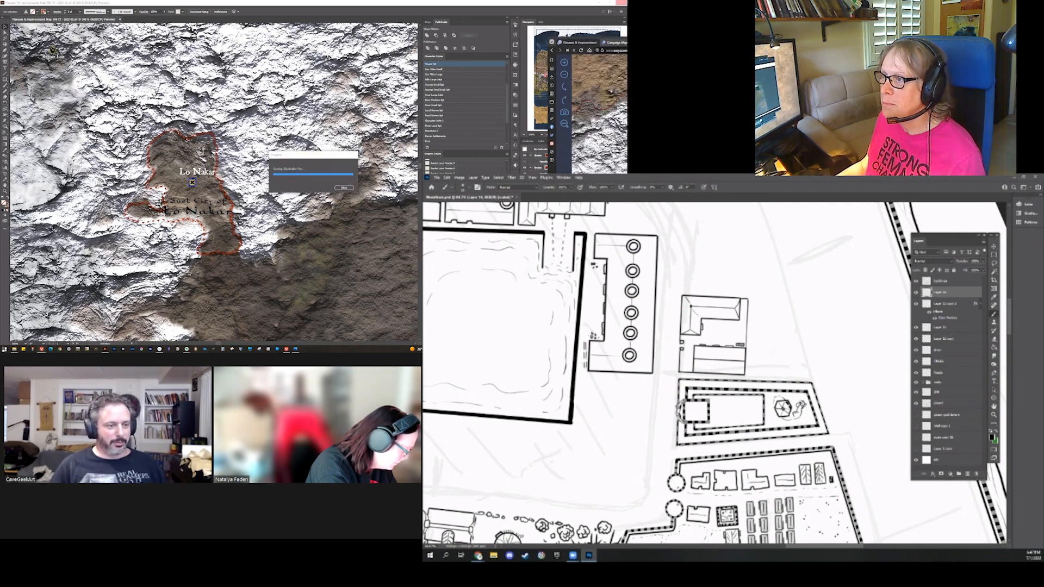
key(alt+Tab)
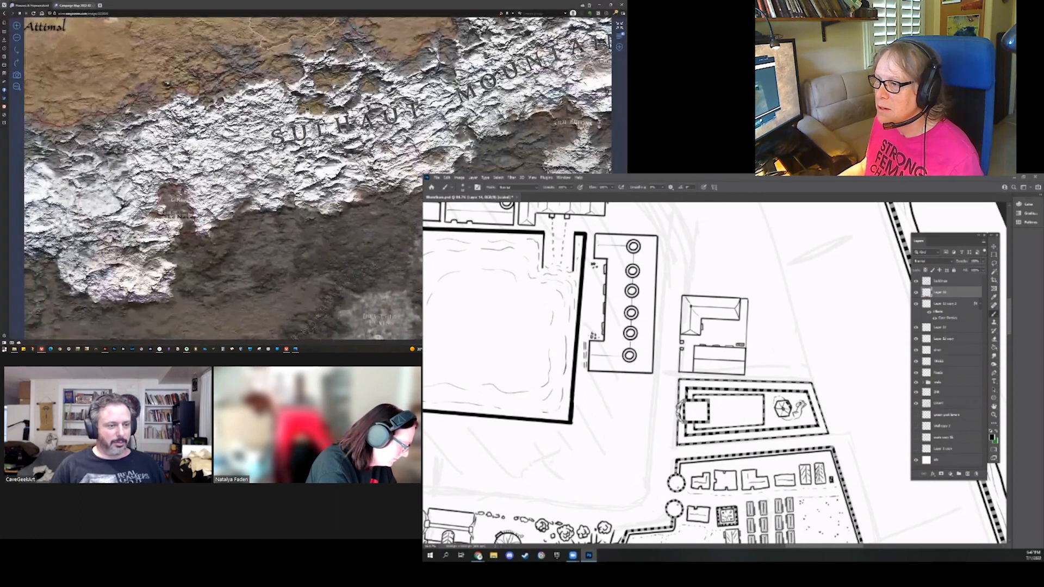
scroll(318, 179, down, 5)
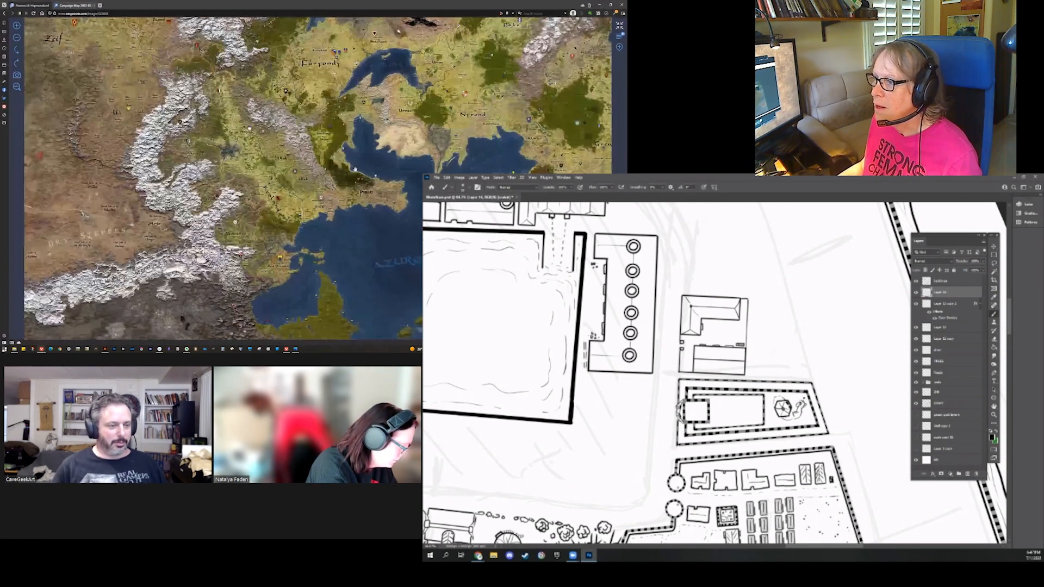
scroll(297, 175, up, 5)
drag(297, 175, 289, 195)
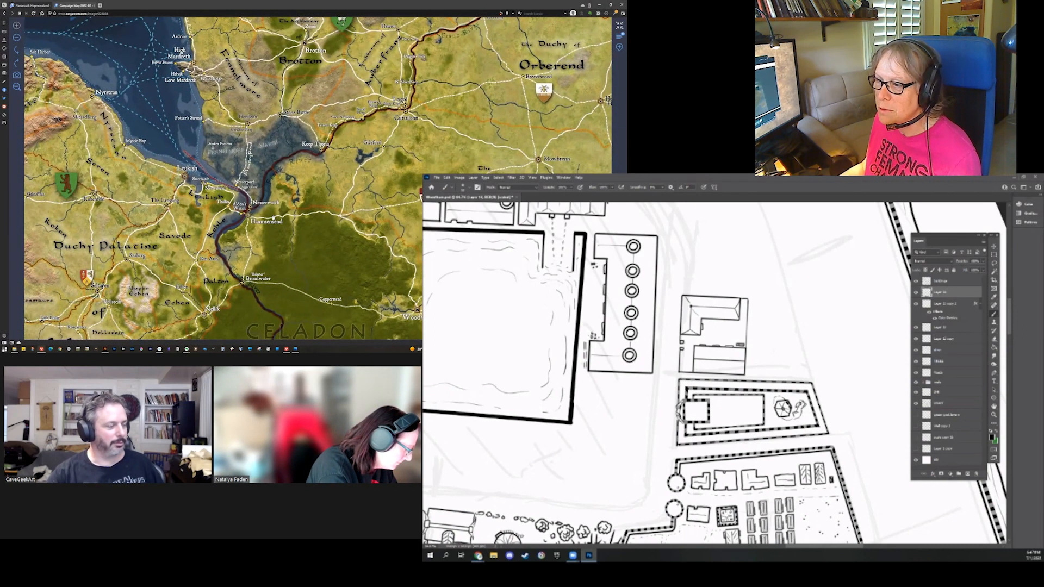
In Photoshop, add a new layer and draw a small slanted rectangular structure just east of the hexagon in the dashed-border plot
click(958, 472)
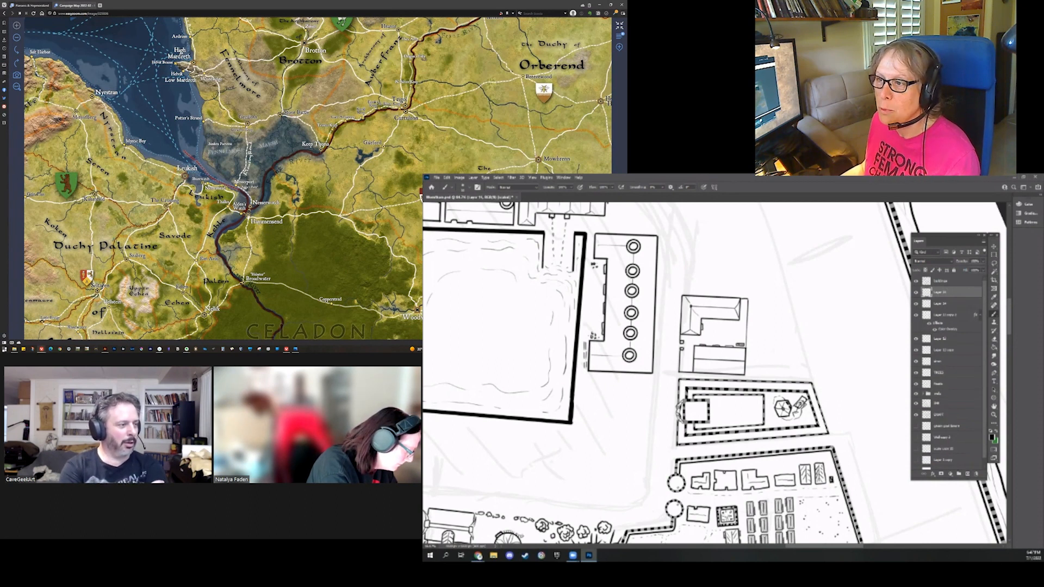
On the online campaign map, examine the Nyr Dyv coast, the Duchy Palatine of Urnst and the river along Celadon Forest
drag(286, 194, 300, 184)
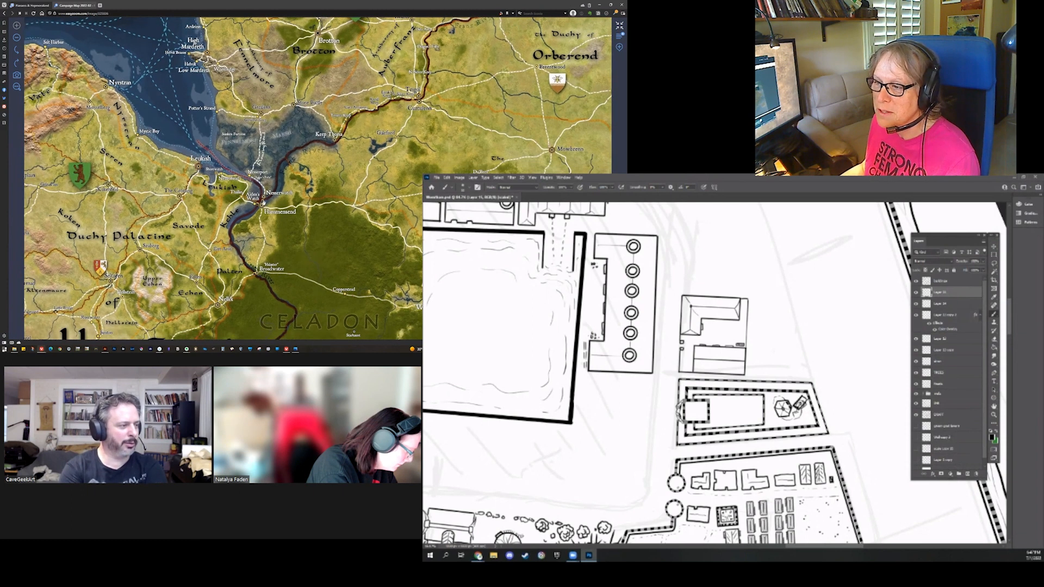
drag(311, 211, 256, 195)
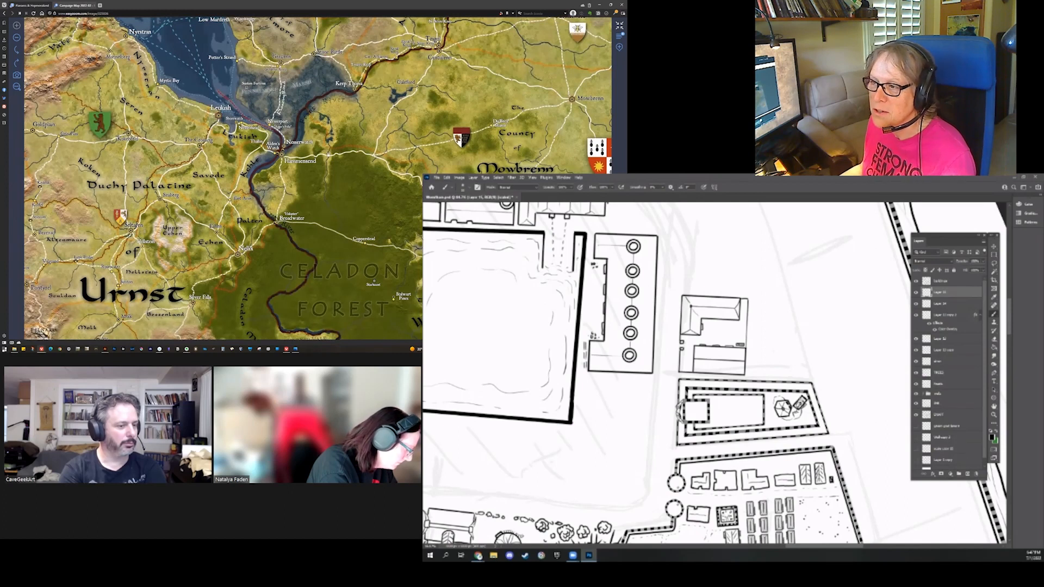
drag(326, 150, 315, 180)
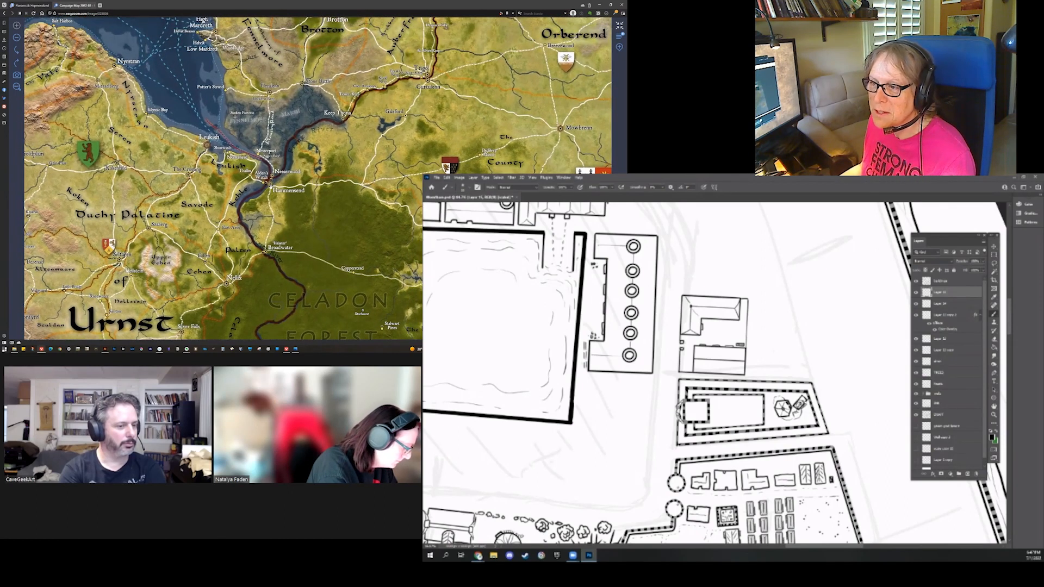
drag(324, 189, 369, 184)
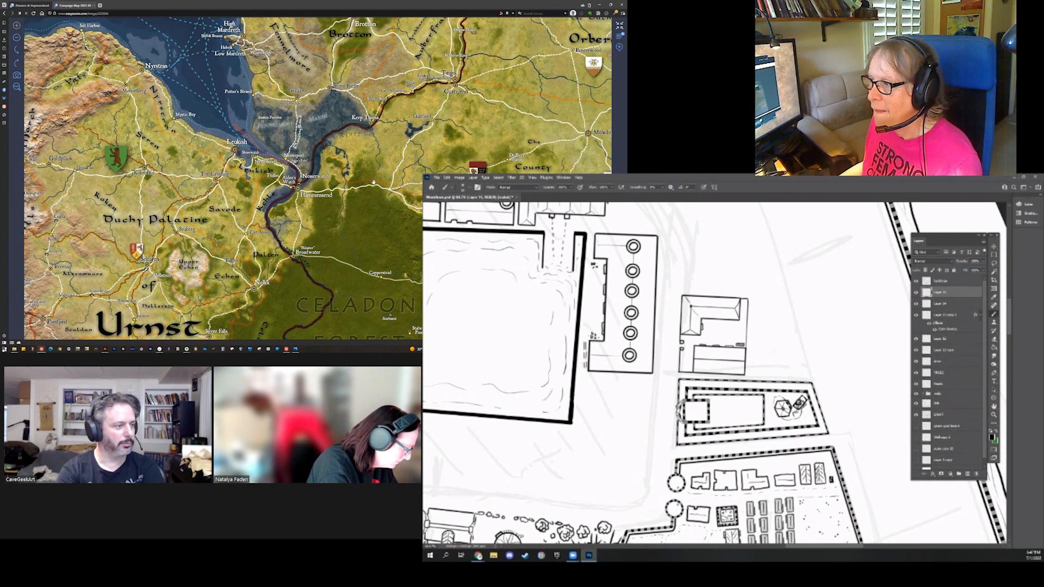
scroll(373, 181, down, 2)
drag(376, 177, 322, 239)
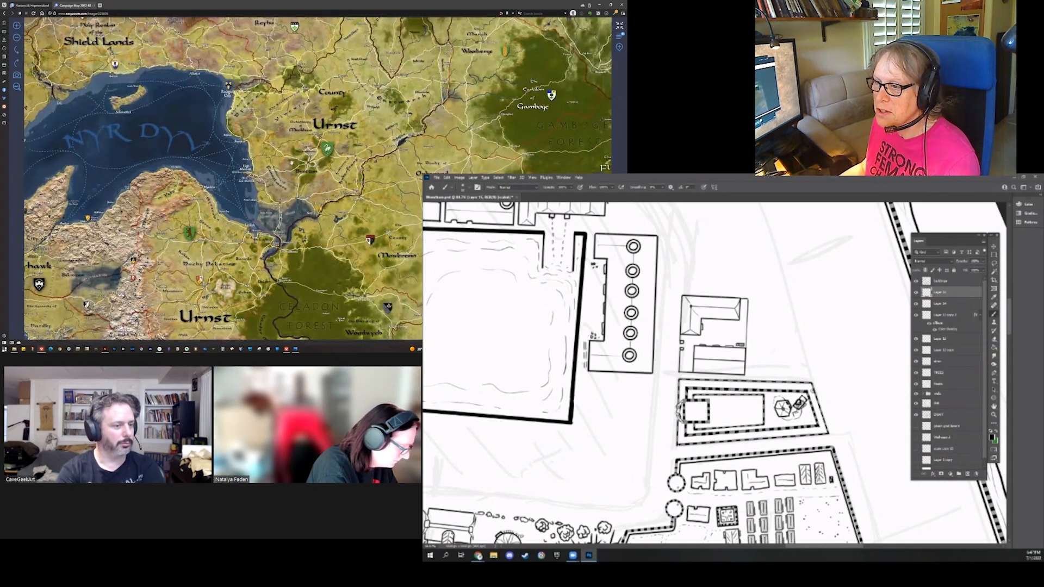
drag(238, 166, 294, 147)
drag(403, 251, 296, 168)
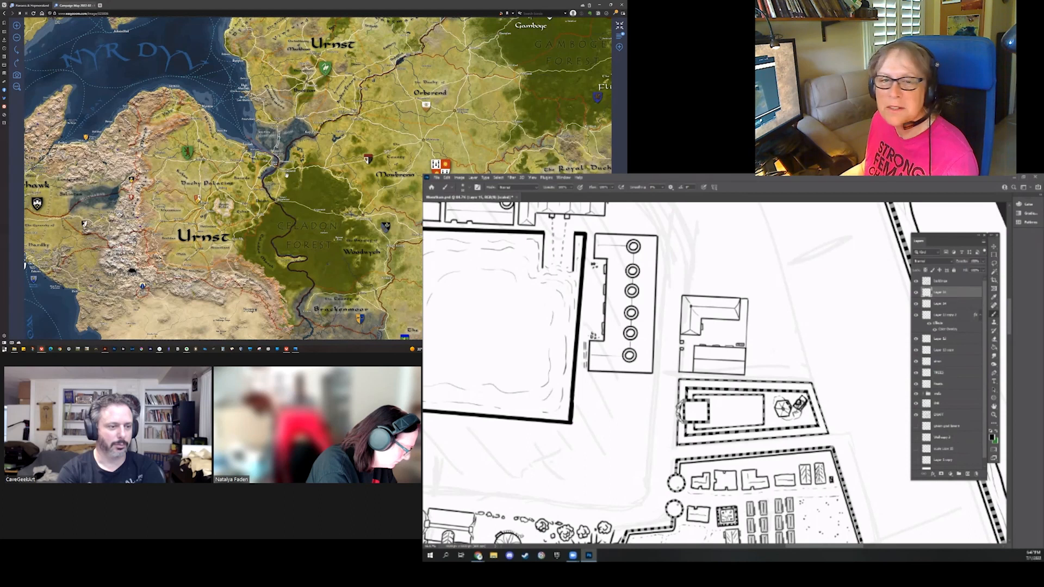
scroll(287, 175, up, 3)
In Photoshop, select the hexagon's layer and add line work along the north side of the hexagon
click(941, 305)
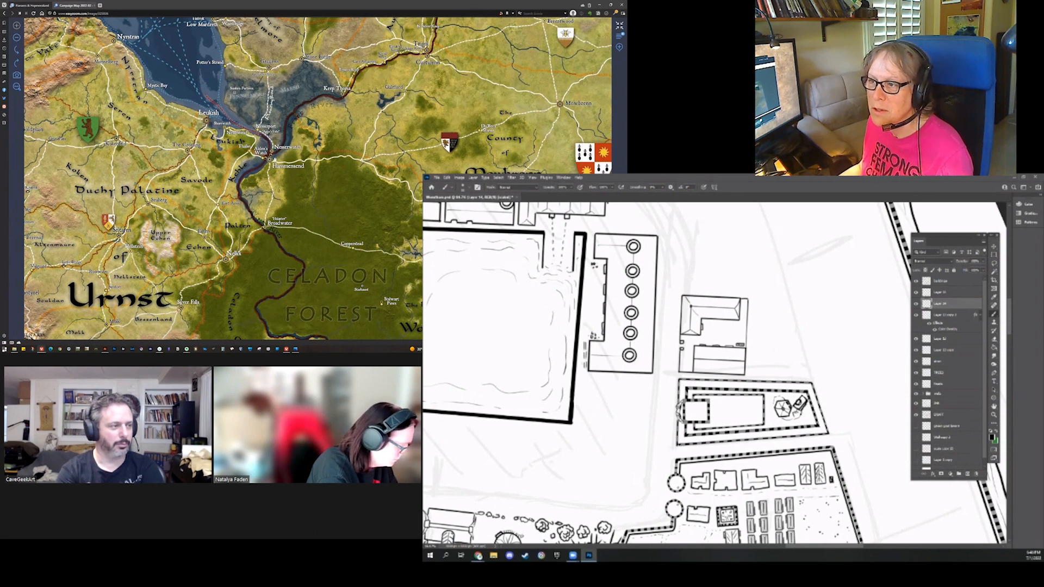
On the online campaign map, follow the river south from Nyr Dyv through Celadon Forest to the Gnatmarsh
drag(358, 187, 389, 189)
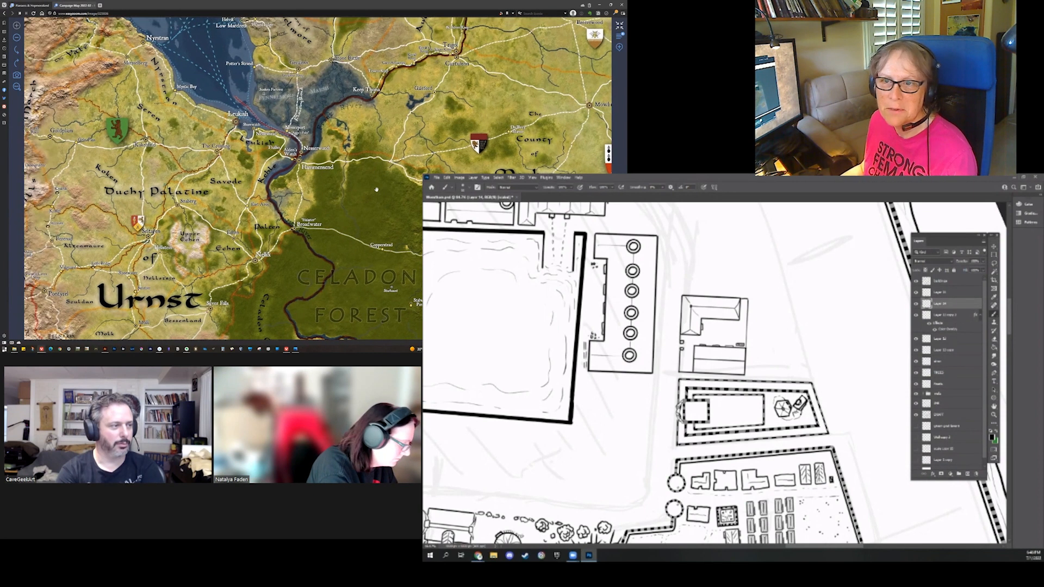
scroll(389, 189, down, 2)
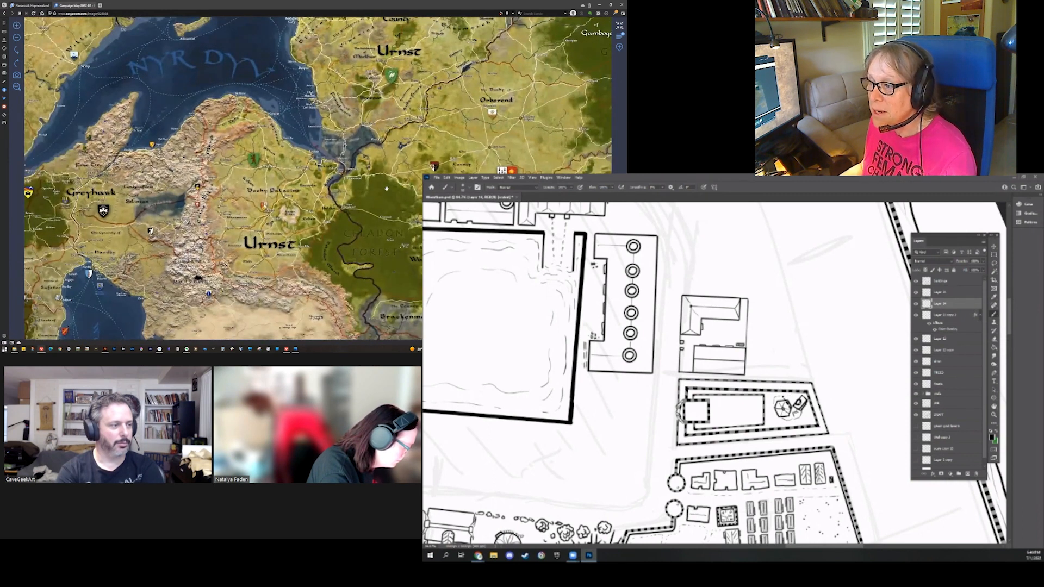
drag(380, 181, 323, 113)
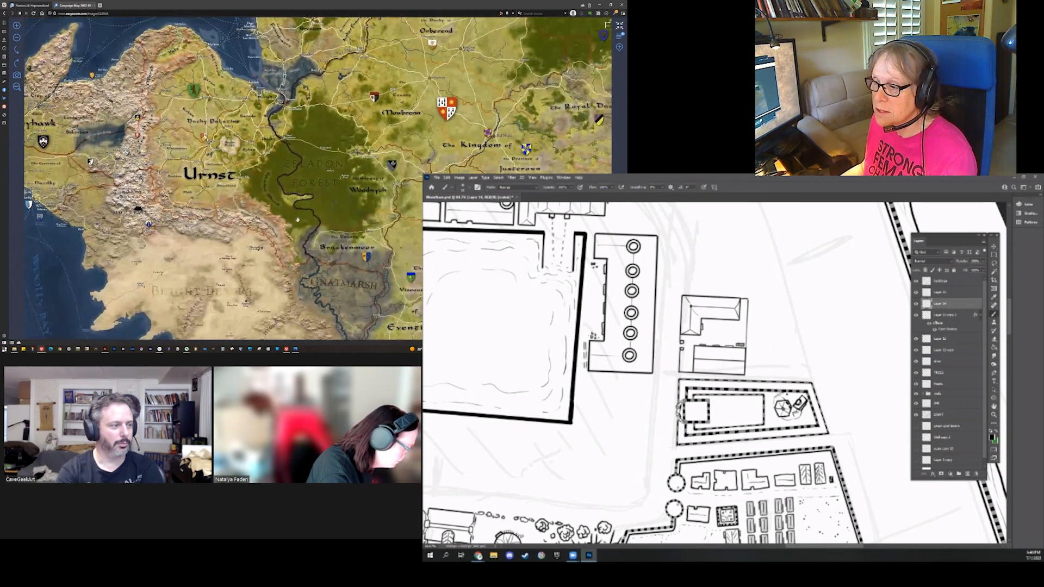
drag(330, 228, 316, 100)
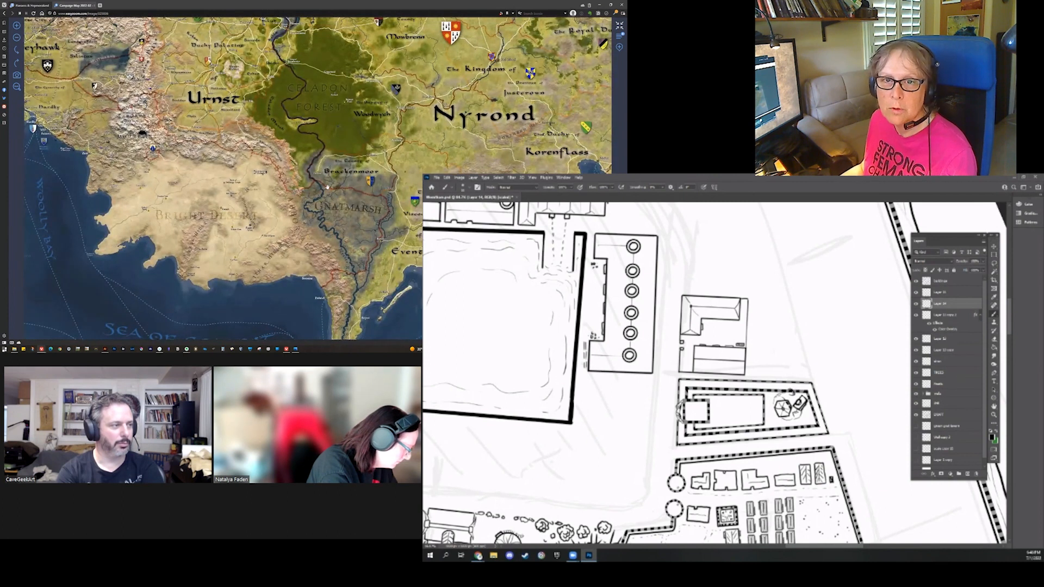
drag(323, 131, 328, 190)
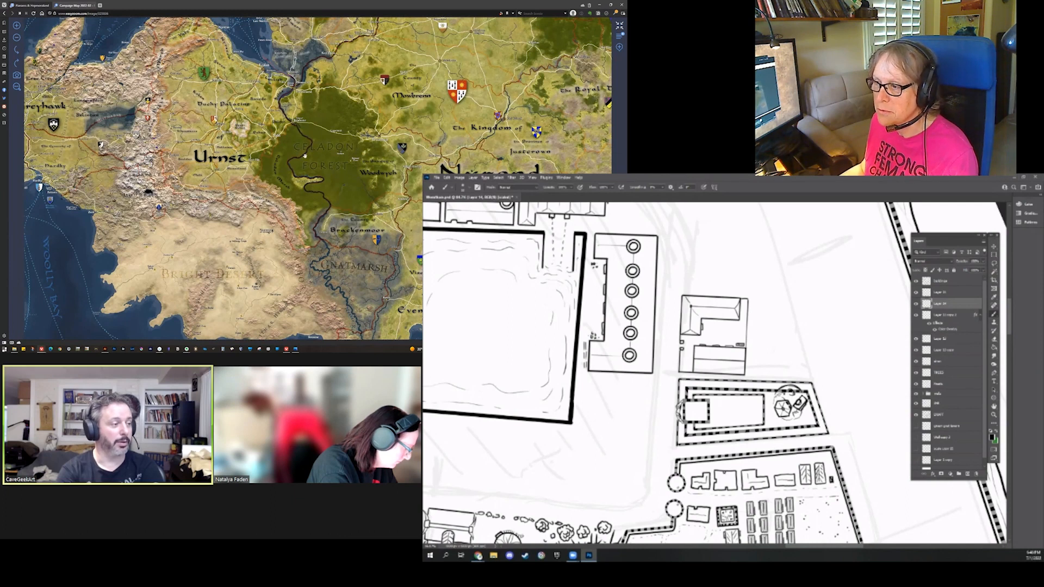
On the online campaign map, survey Furyondy and the lands around Nyr Dyv, then examine the Free City of Greyhawk region closely
scroll(348, 148, down, 3)
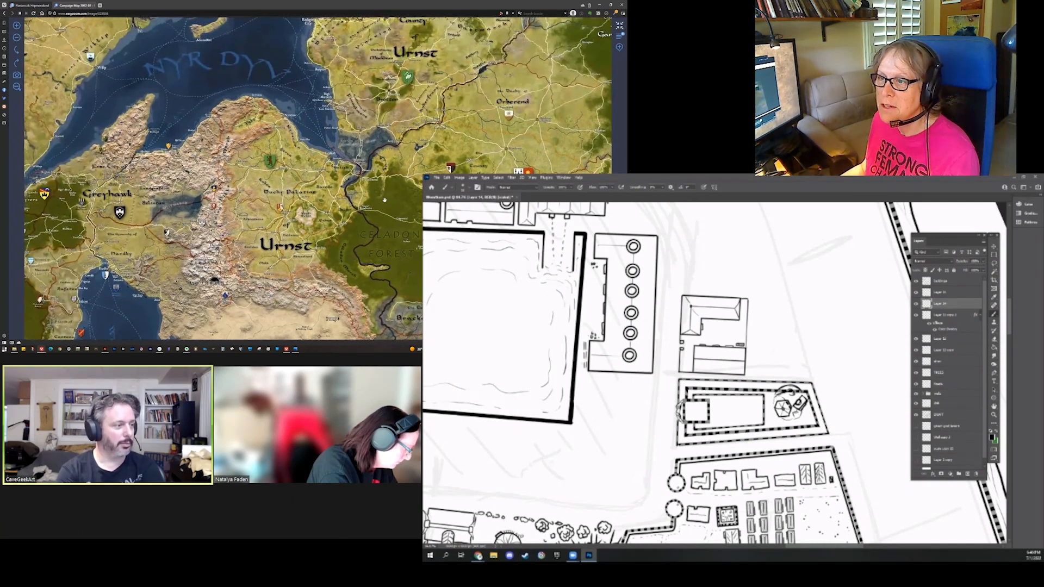
scroll(384, 201, down, 2)
drag(282, 128, 305, 180)
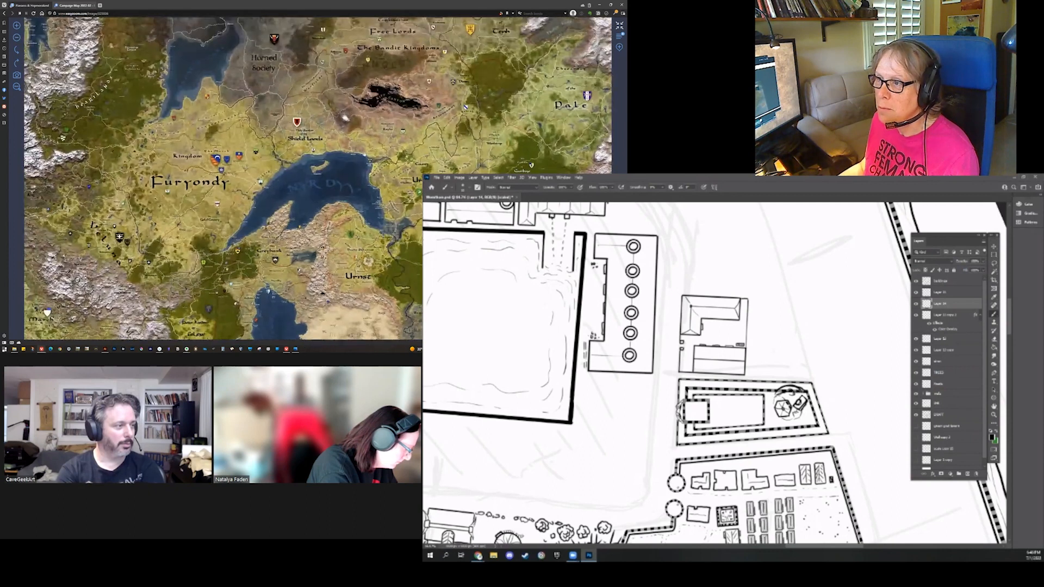
drag(343, 118, 417, 137)
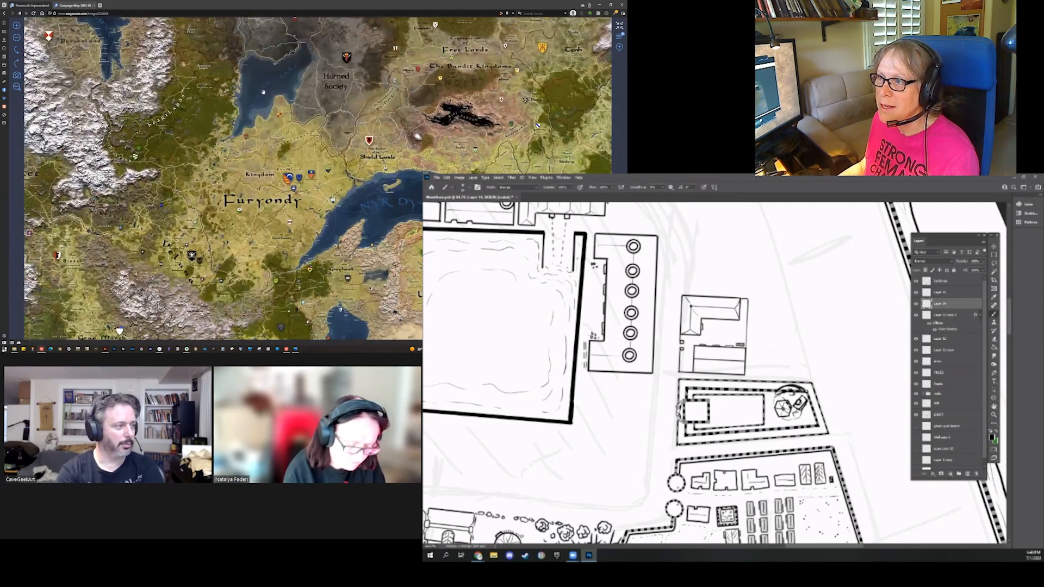
drag(260, 84, 300, 61)
drag(581, 103, 444, 161)
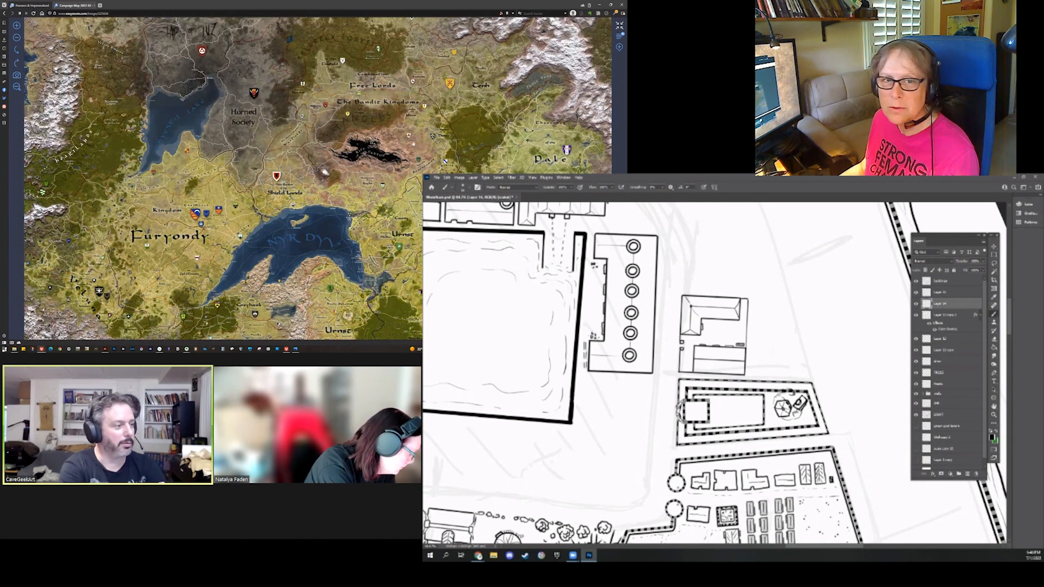
drag(253, 154, 299, 109)
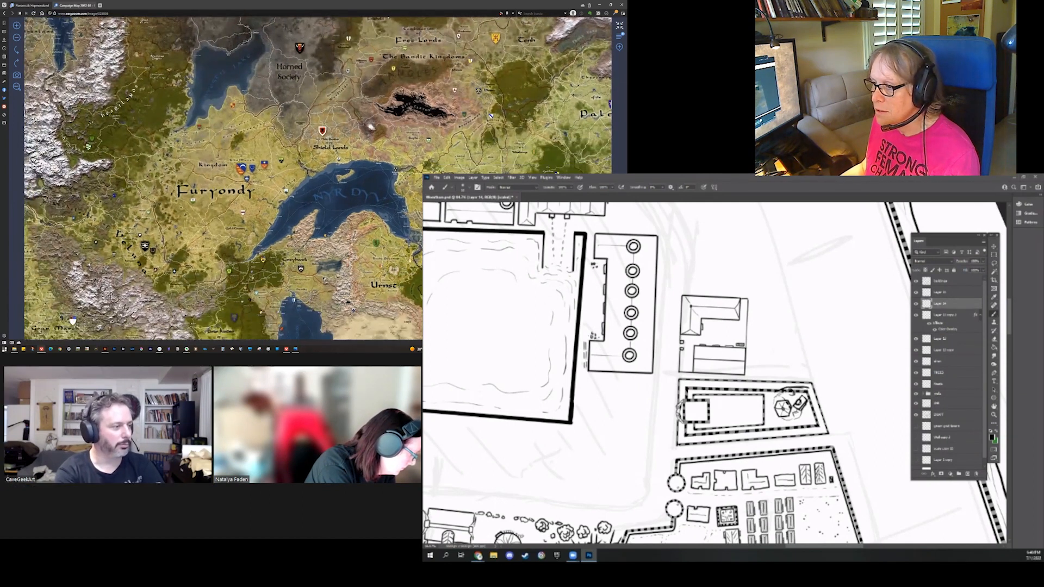
scroll(290, 306, up, 3)
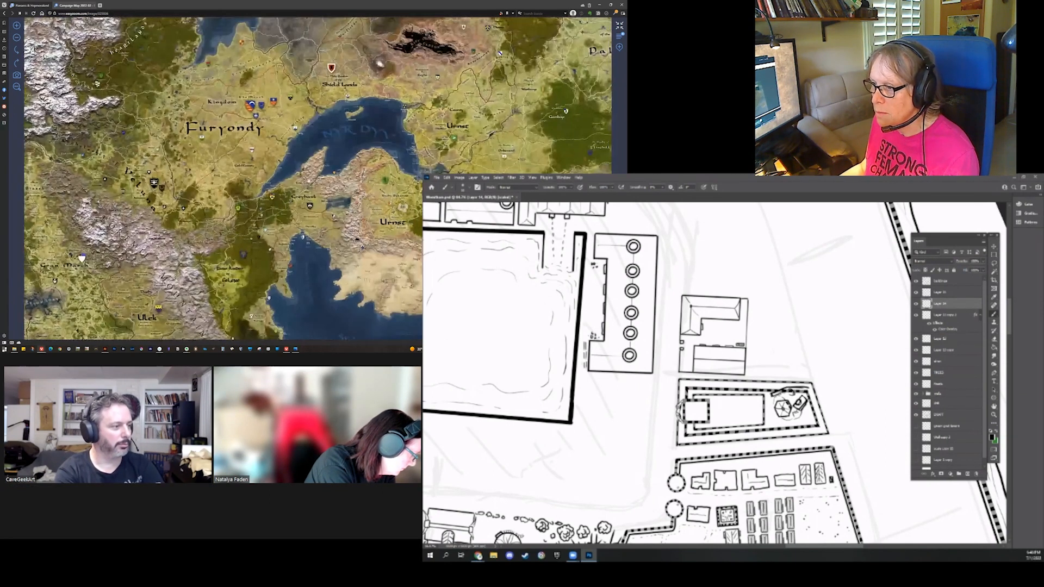
scroll(320, 223, up, 3)
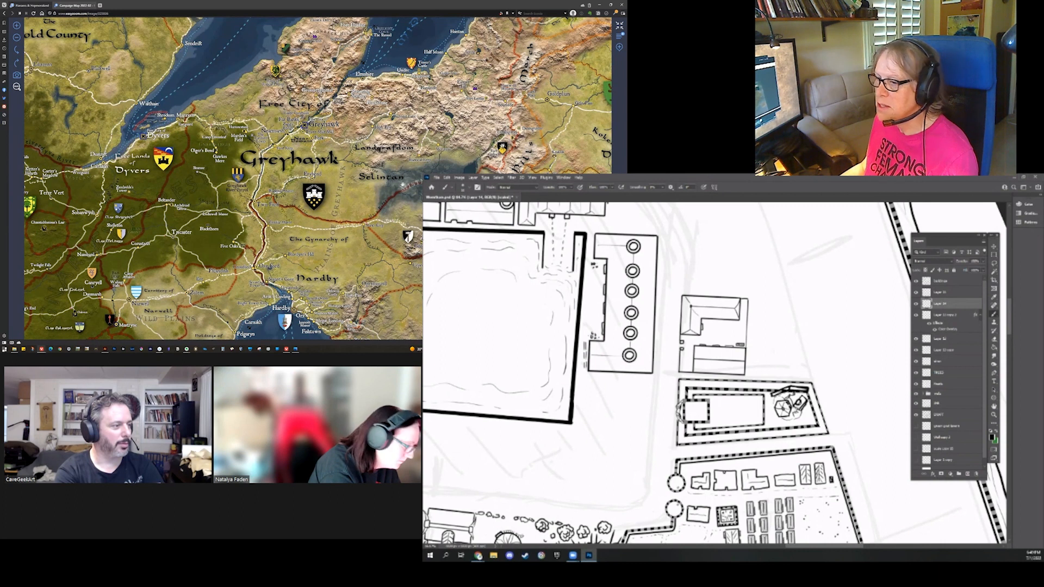
drag(356, 202, 321, 207)
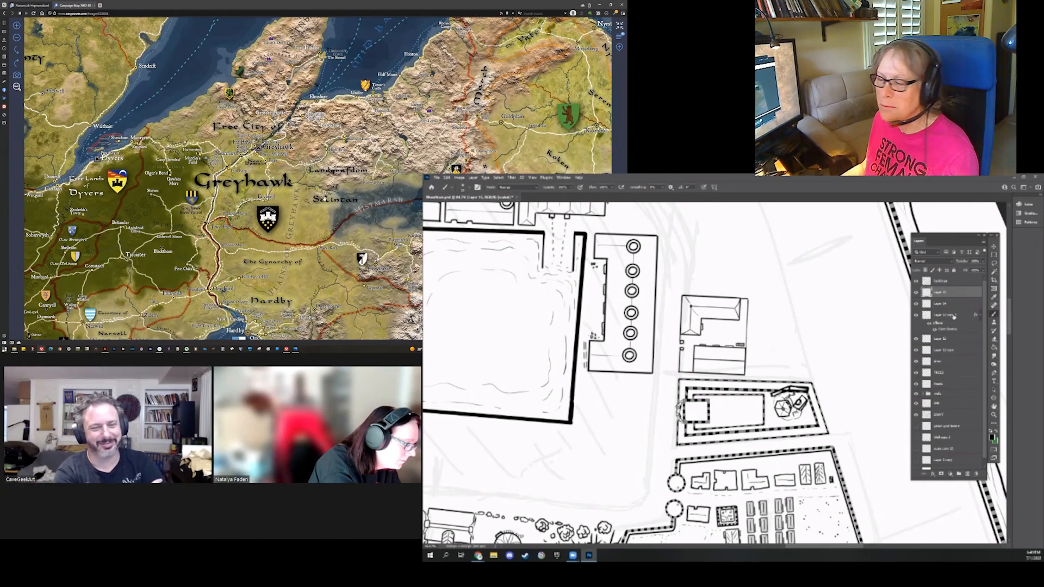
In Photoshop, briefly hide the hexagon's layer to check its contents, then reselect it and add a curved line around the hexagon
click(917, 304)
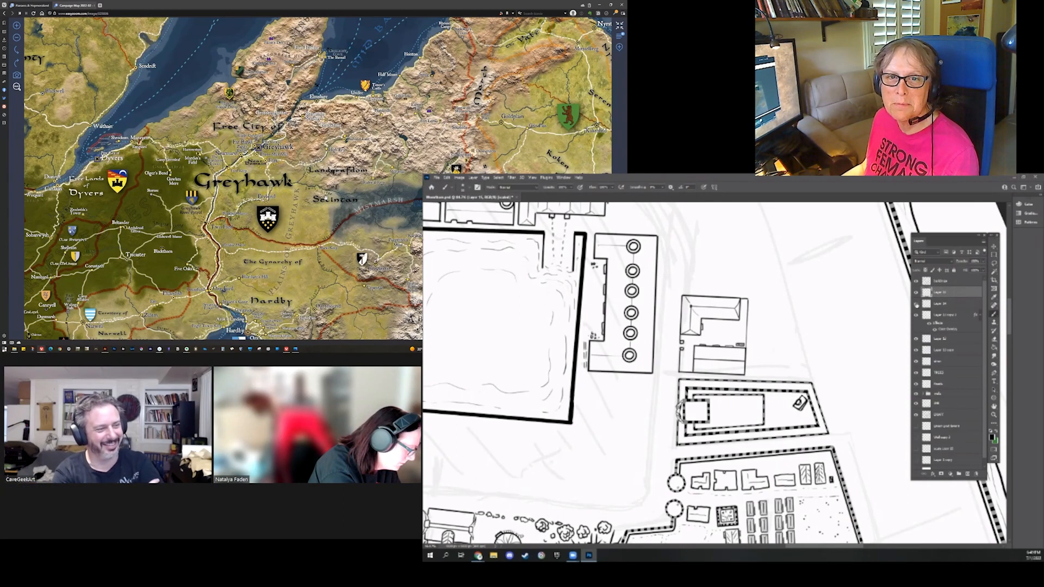
click(917, 304)
click(943, 303)
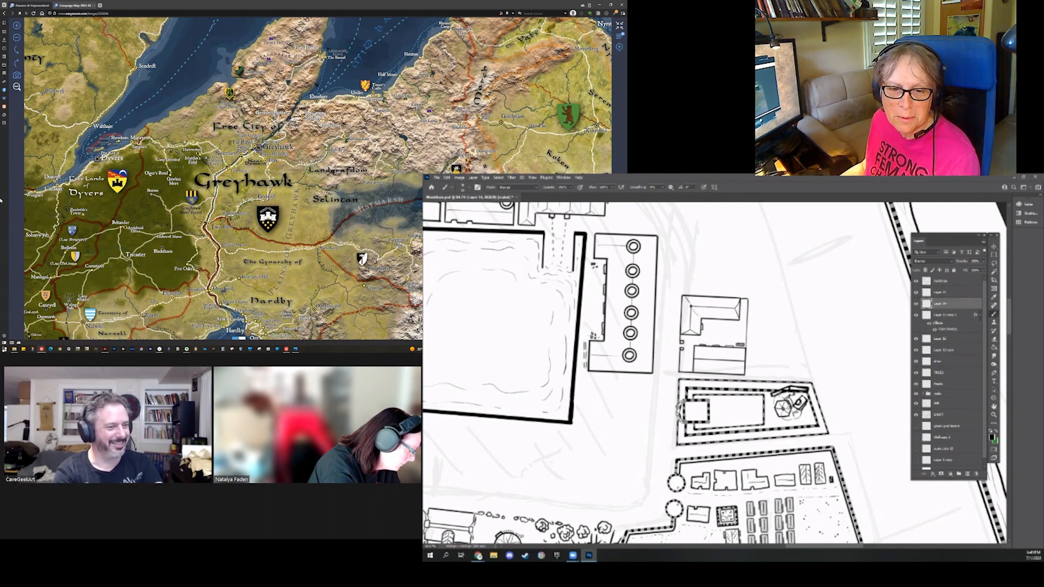
Minimize the browser's campaign map to return to the Lo Nakar map in Illustrator
click(611, 5)
drag(301, 47, 626, 76)
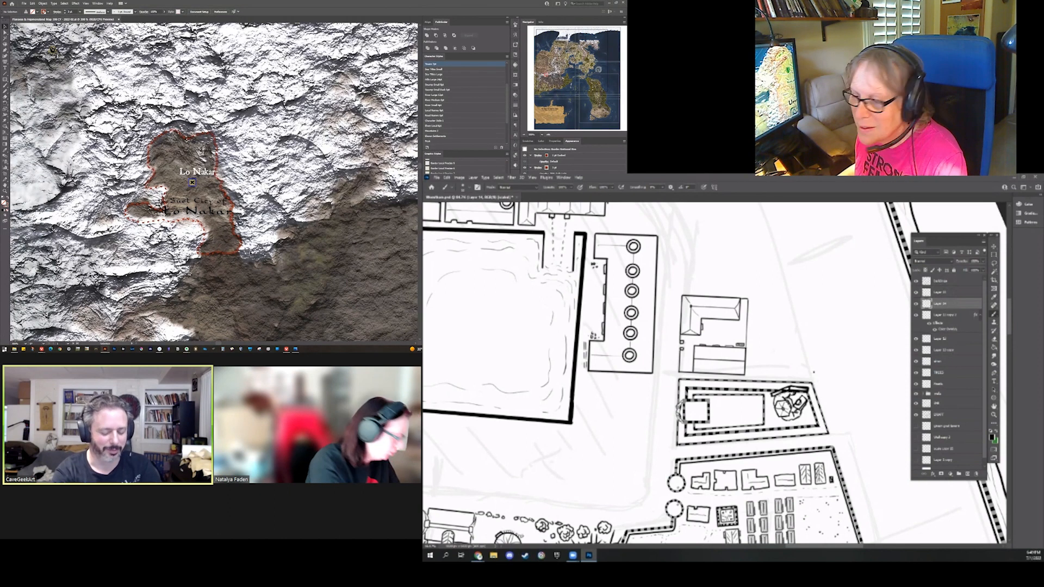
In Photoshop, make the hexagonal structure's layer active by picking it on the canvas, then rotate the map and return to the dashed-border plot
key(v)
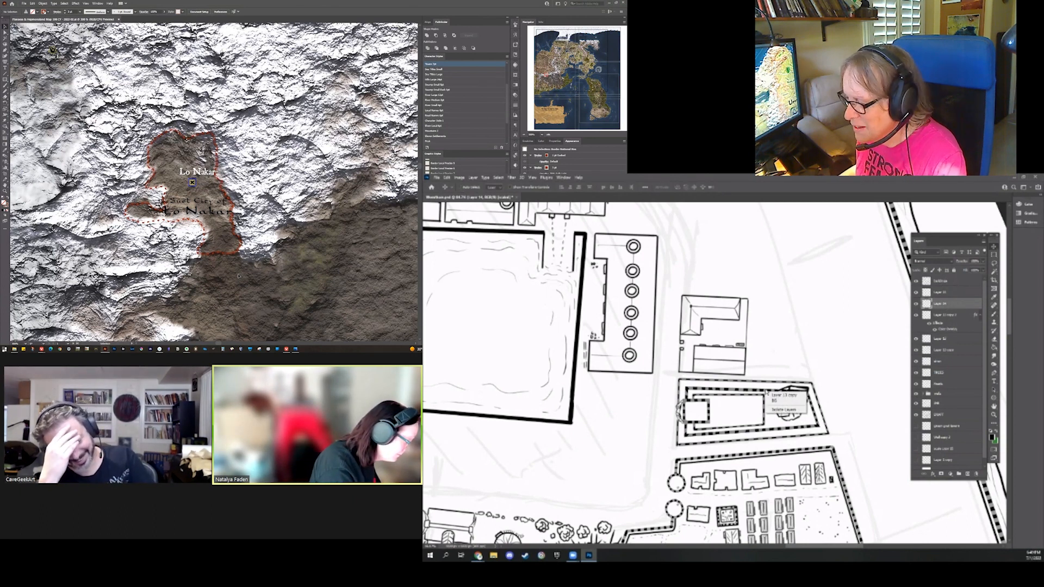
click(786, 402)
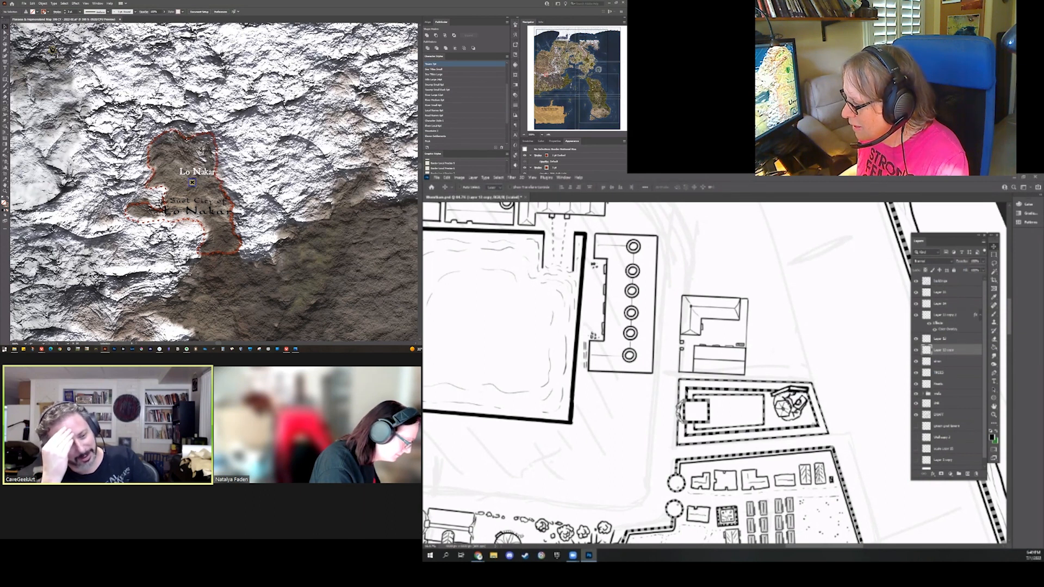
scroll(713, 373, down, 3)
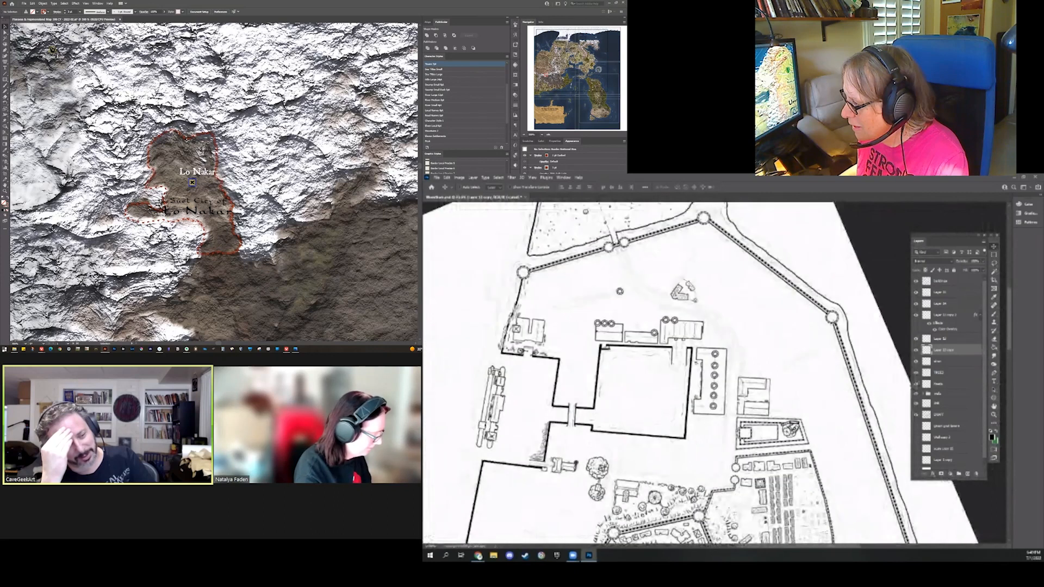
drag(713, 373, 742, 340)
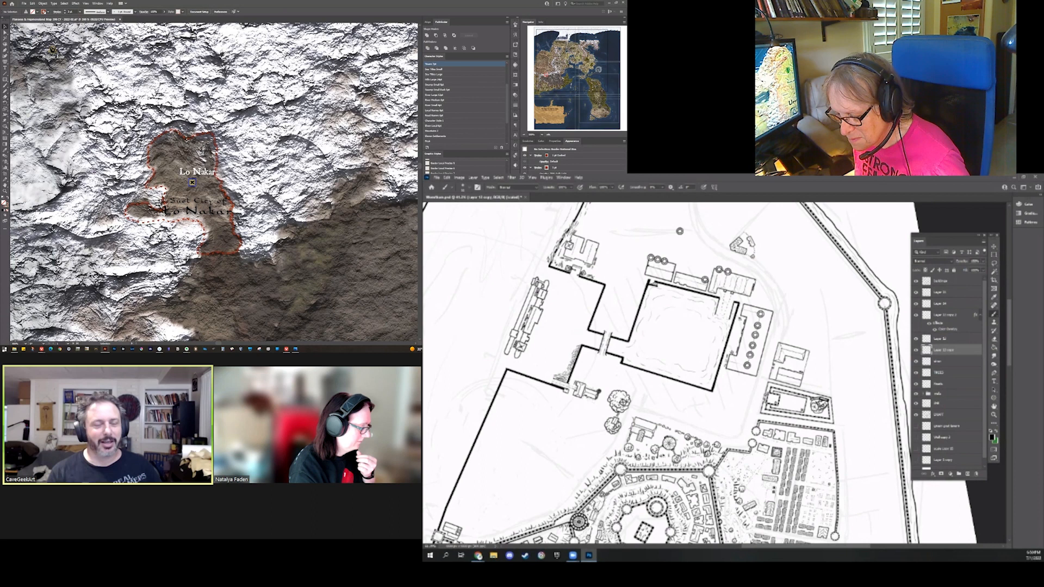
scroll(865, 419, up, 3)
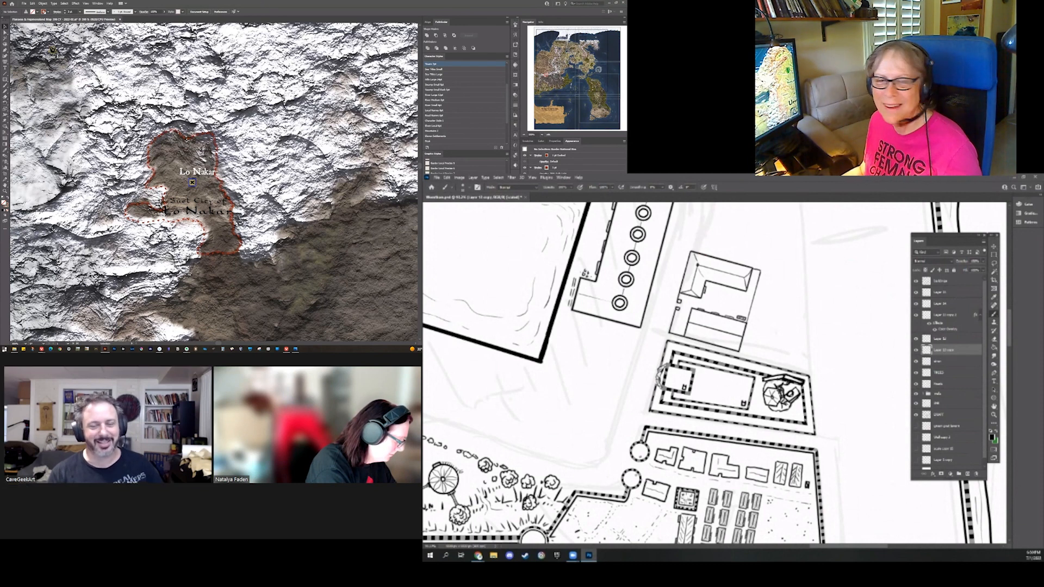
In Illustrator, move from Lo Nakar to the border northeast of Ekehold and briefly select artwork in the Barony of Ingmalt
click(584, 76)
drag(399, 318, 317, 205)
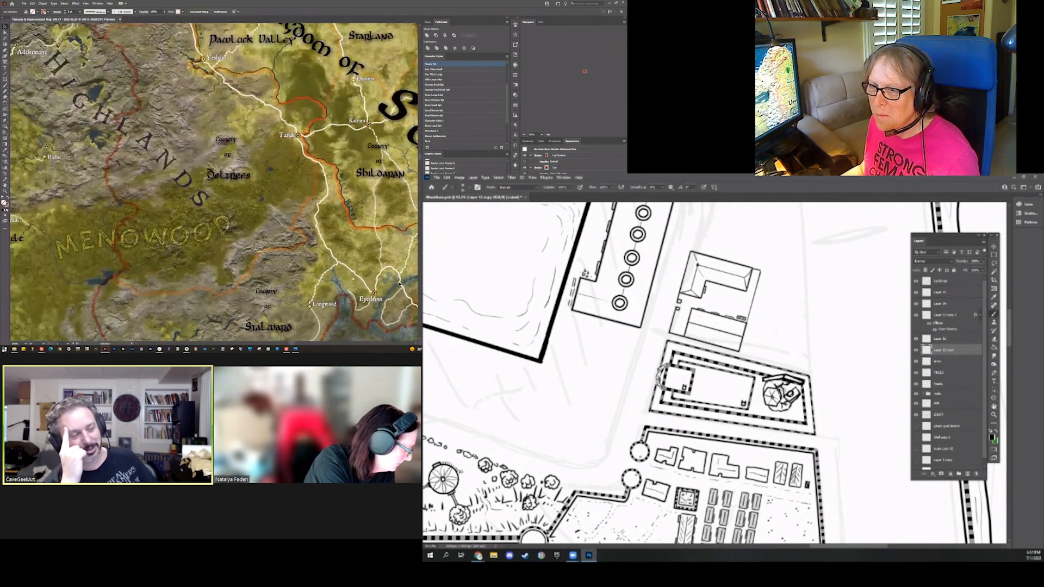
drag(115, 87, 341, 300)
drag(242, 177, 281, 256)
drag(322, 203, 336, 233)
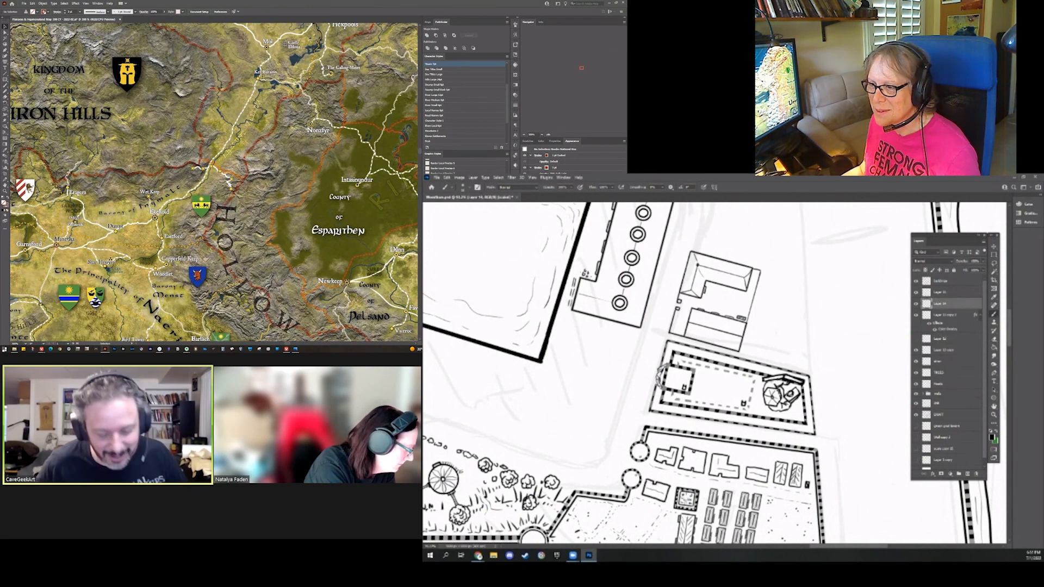
scroll(256, 152, up, 3)
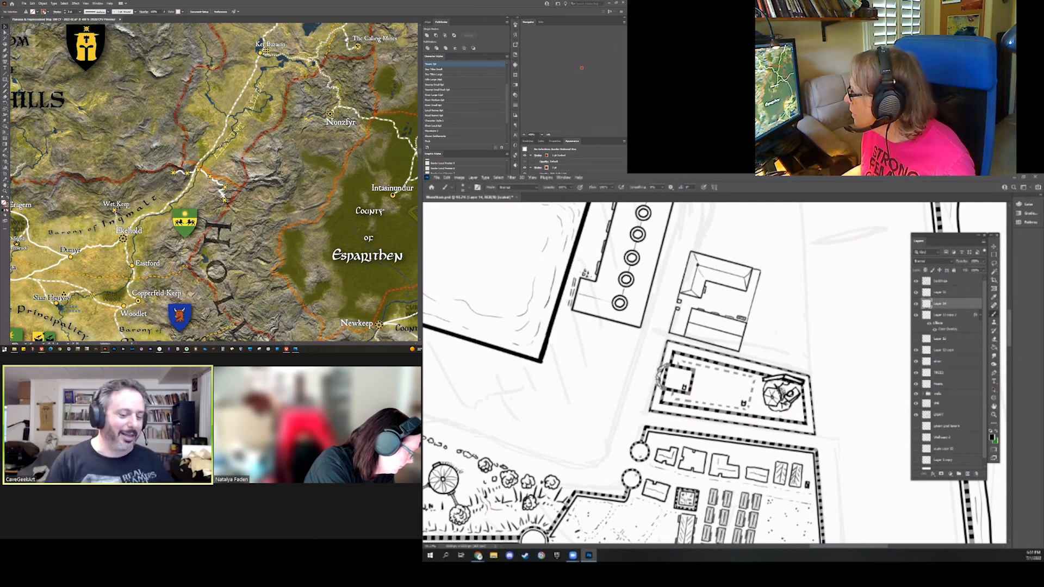
click(104, 226)
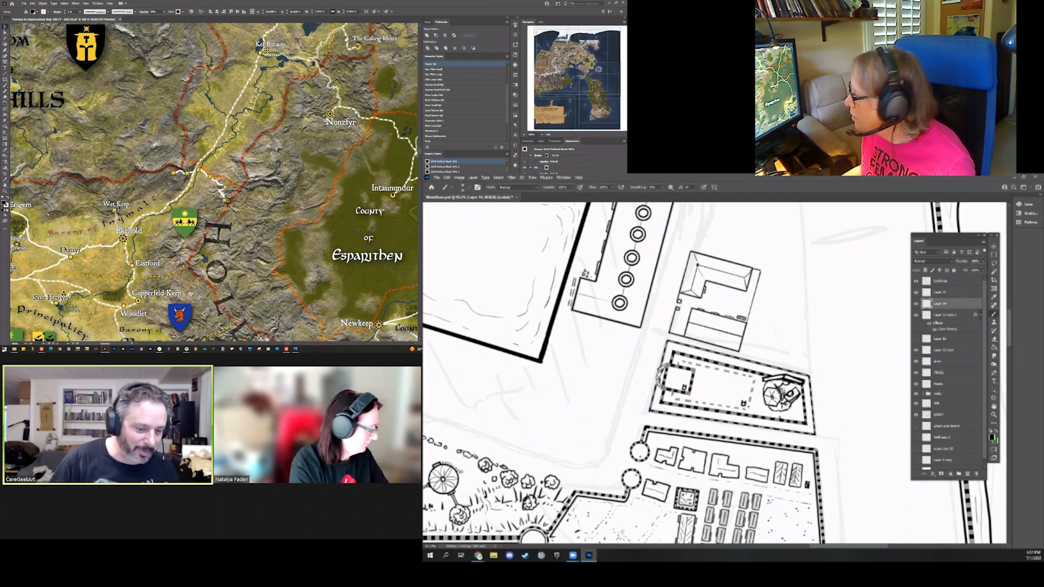
click(140, 200)
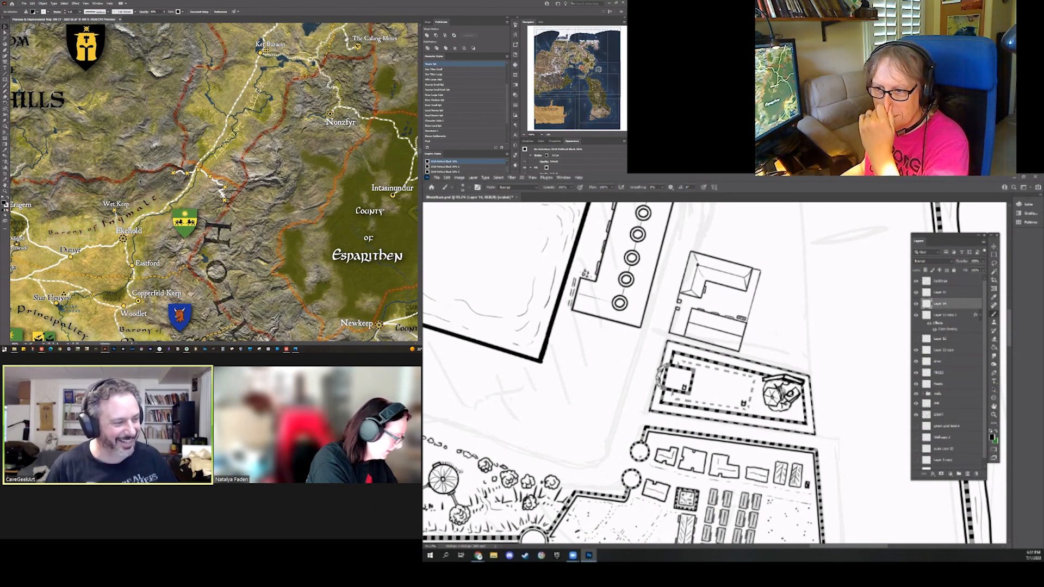
In Photoshop, merge the consecutive layers holding the plot's structures into one layer and name it dwarf
drag(707, 353, 751, 339)
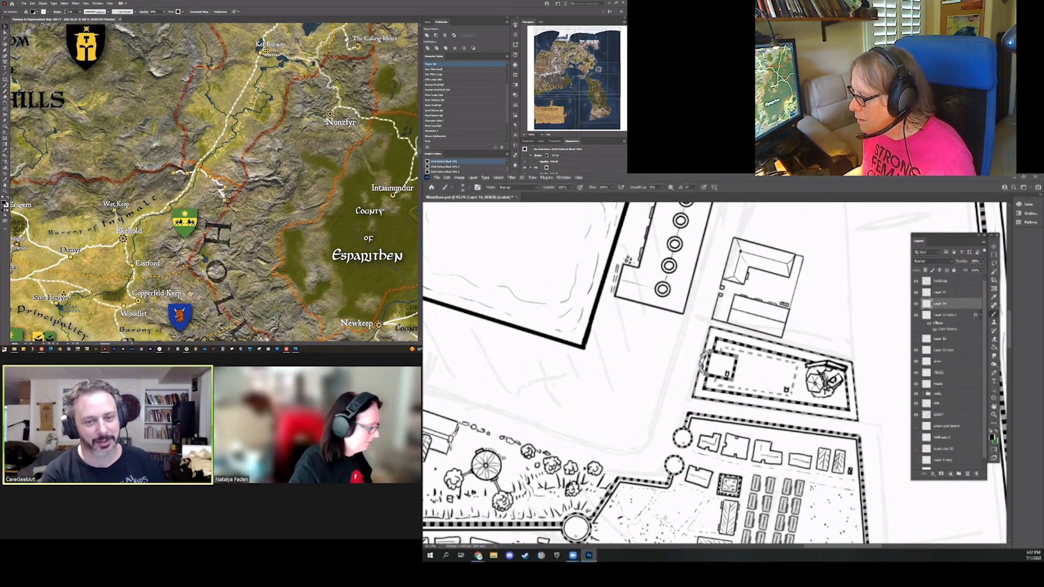
scroll(714, 373, right, 2)
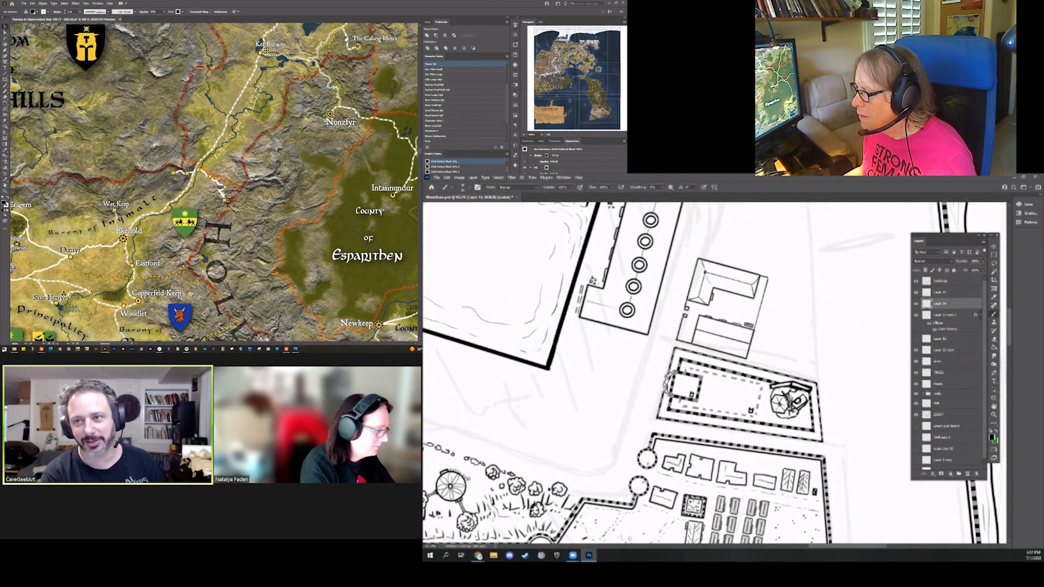
click(947, 292)
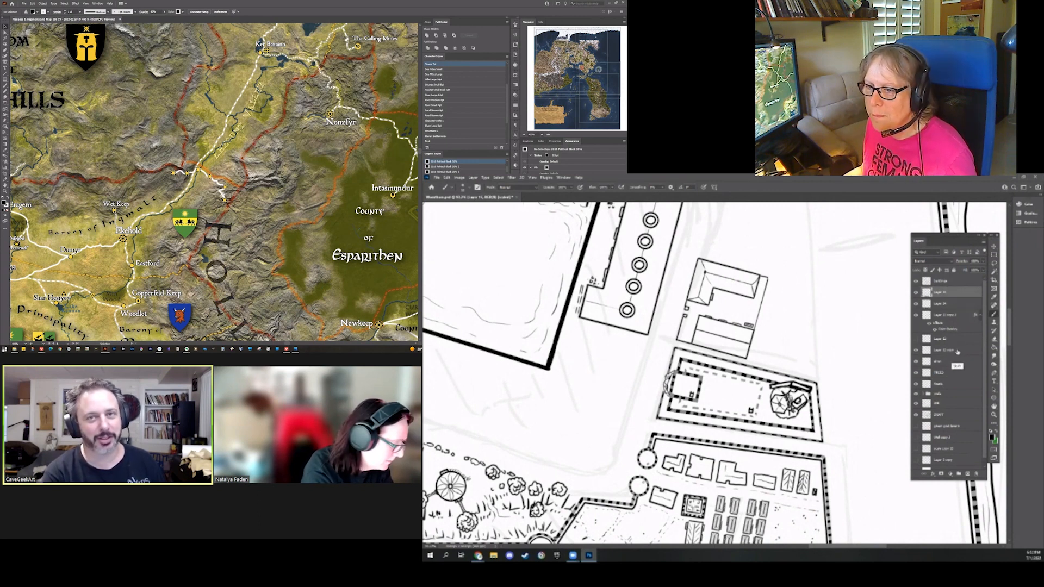
shift+click(959, 350)
key(ctrl+e)
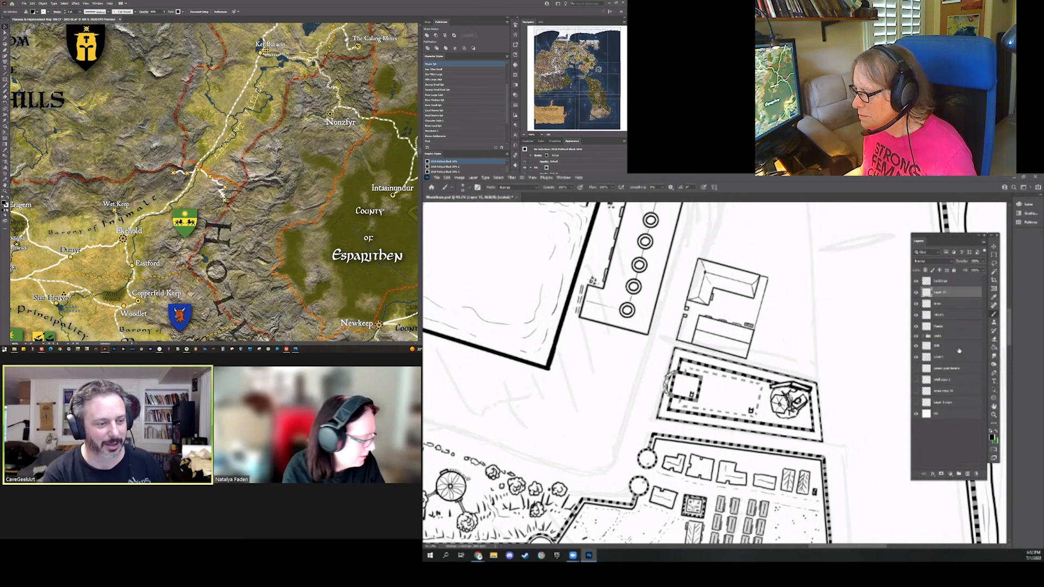
double_click(940, 292)
text(dwarf)
key(Return)
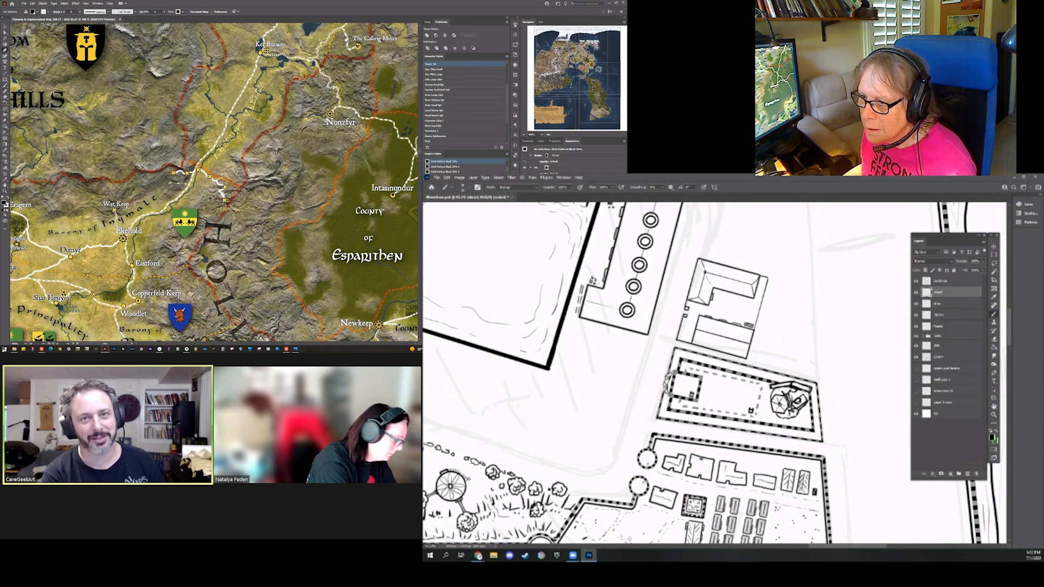
In Illustrator, draw a short curved path beside the string of settlements northeast of Ekehold and adjust its end point
click(203, 190)
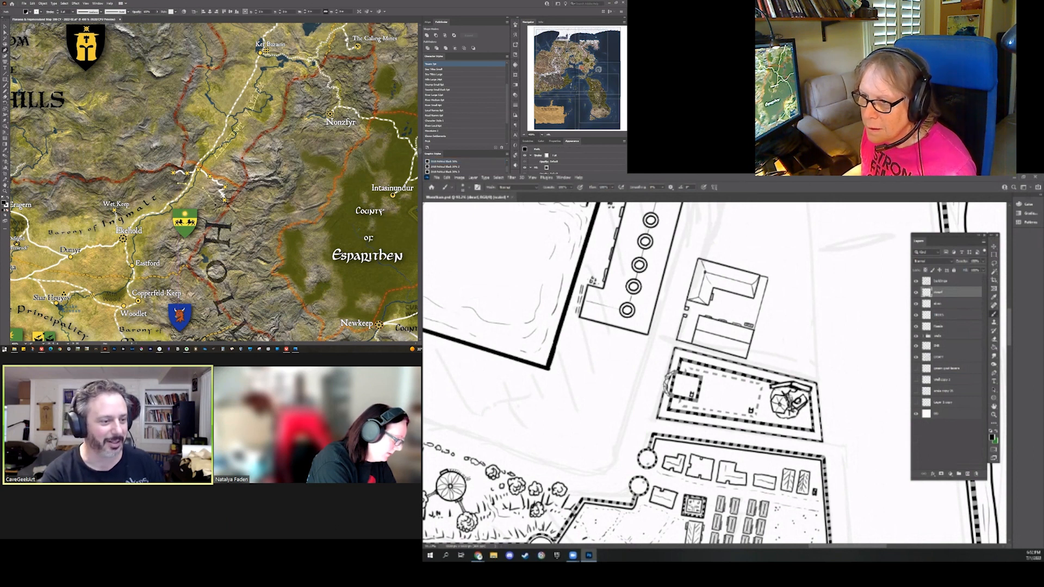
drag(216, 205, 217, 205)
click(5, 26)
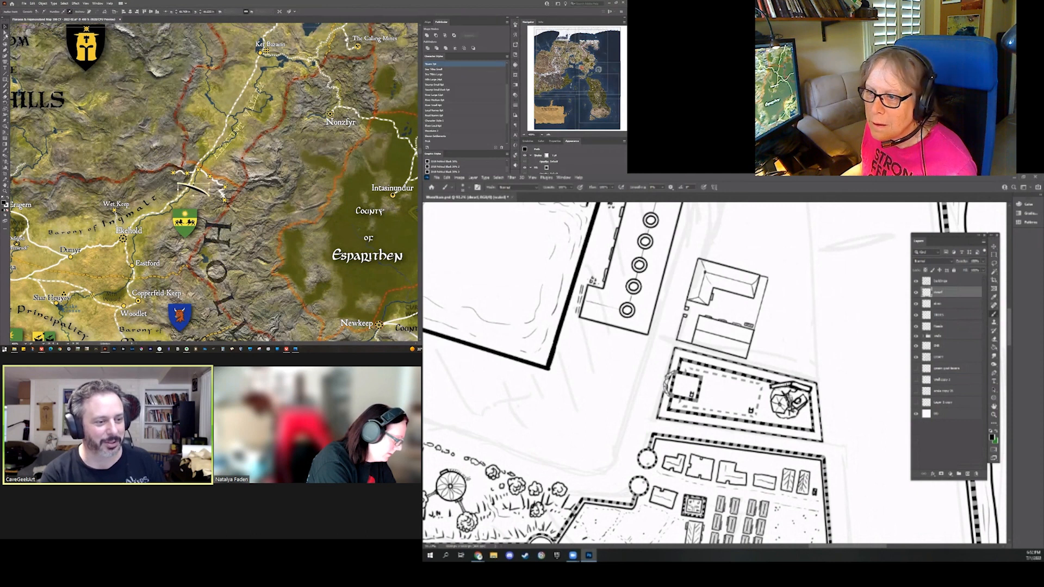
click(6, 33)
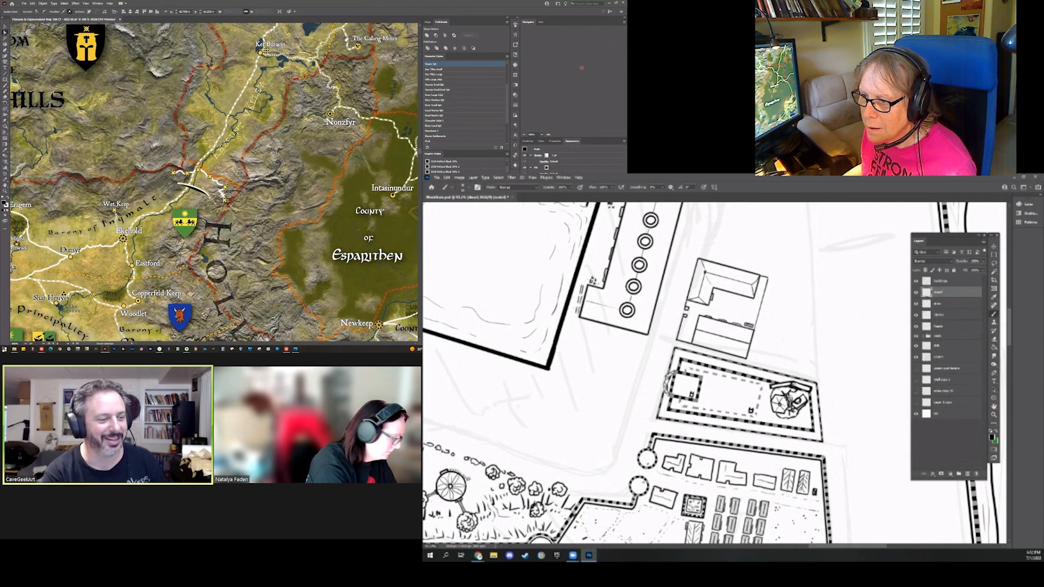
drag(219, 199, 221, 200)
scroll(715, 373, down, 5)
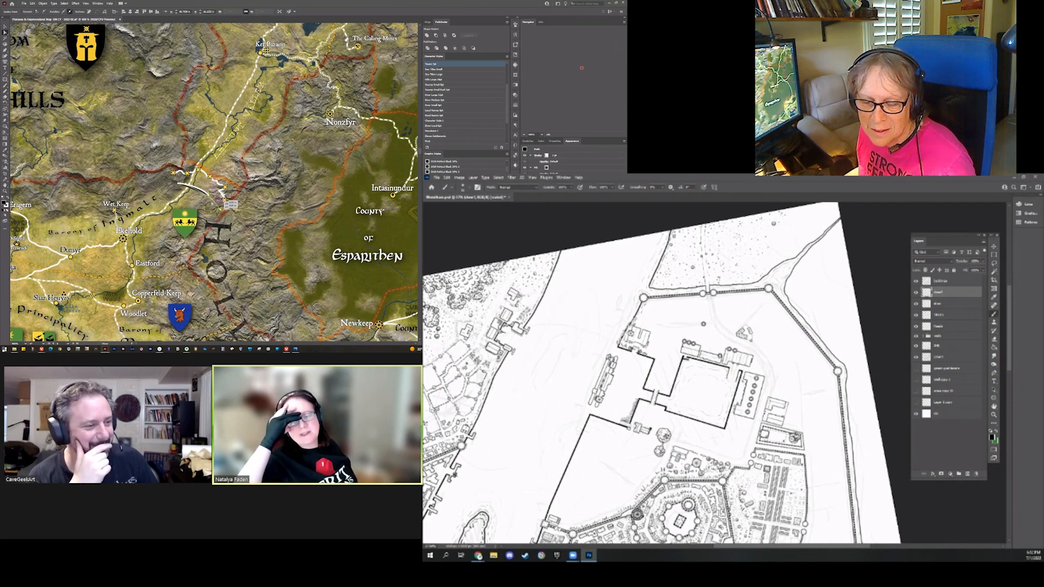
drag(221, 201, 221, 201)
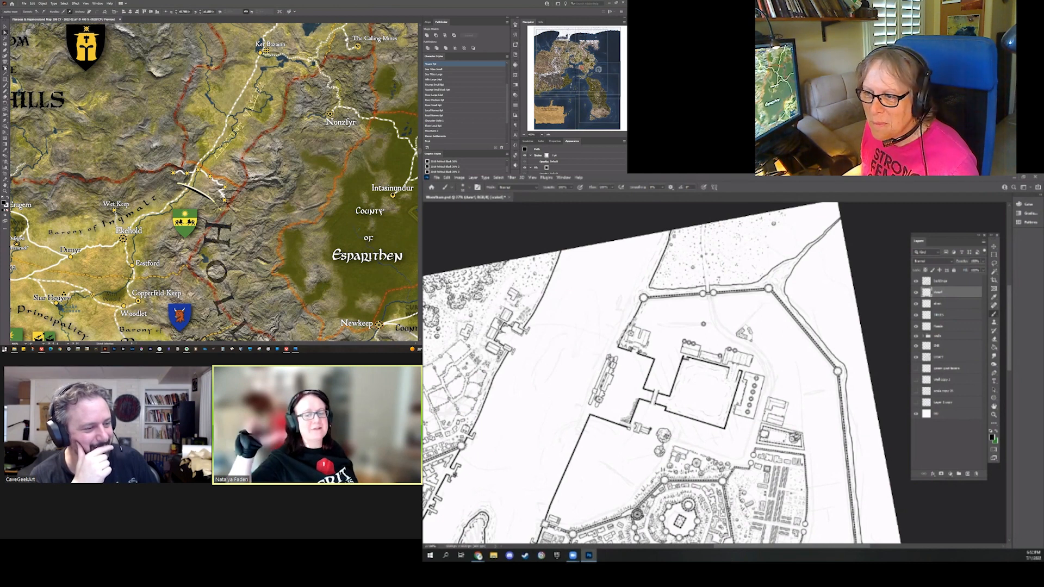
Add the text label "Eddri Line" along the curved path northeast of Ekehold
click(4, 68)
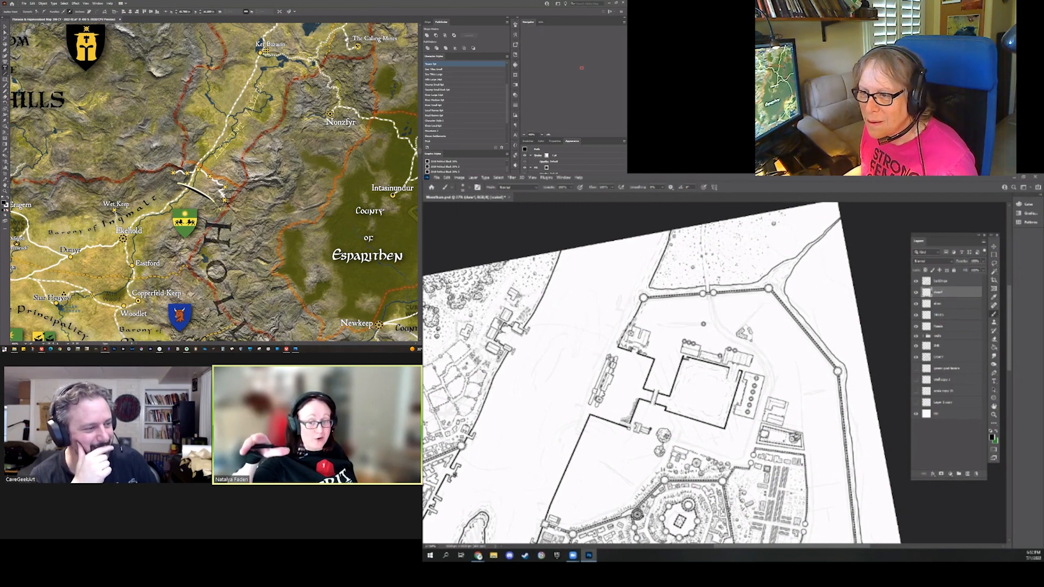
click(201, 188)
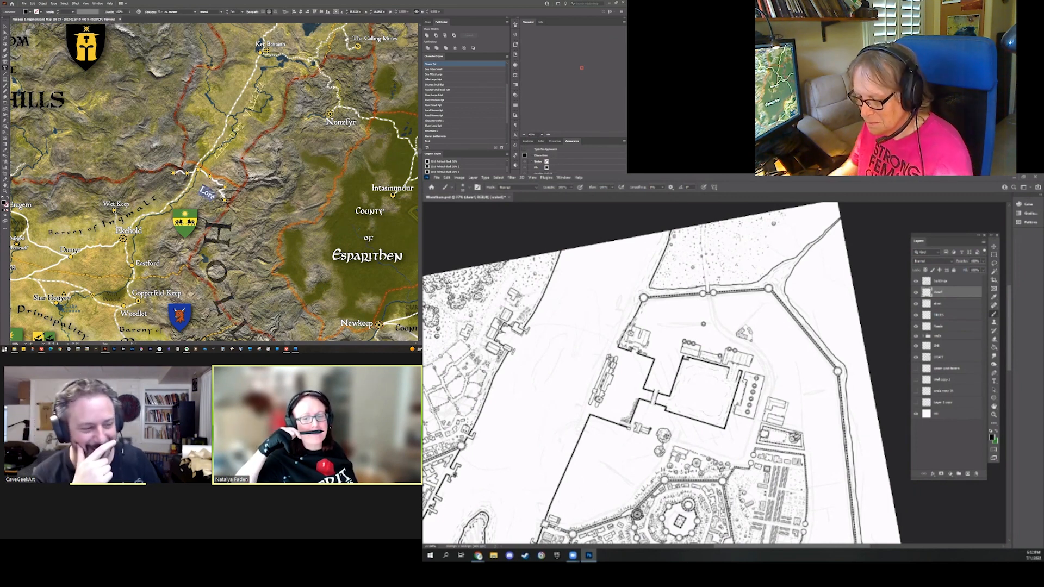
text(Edd)
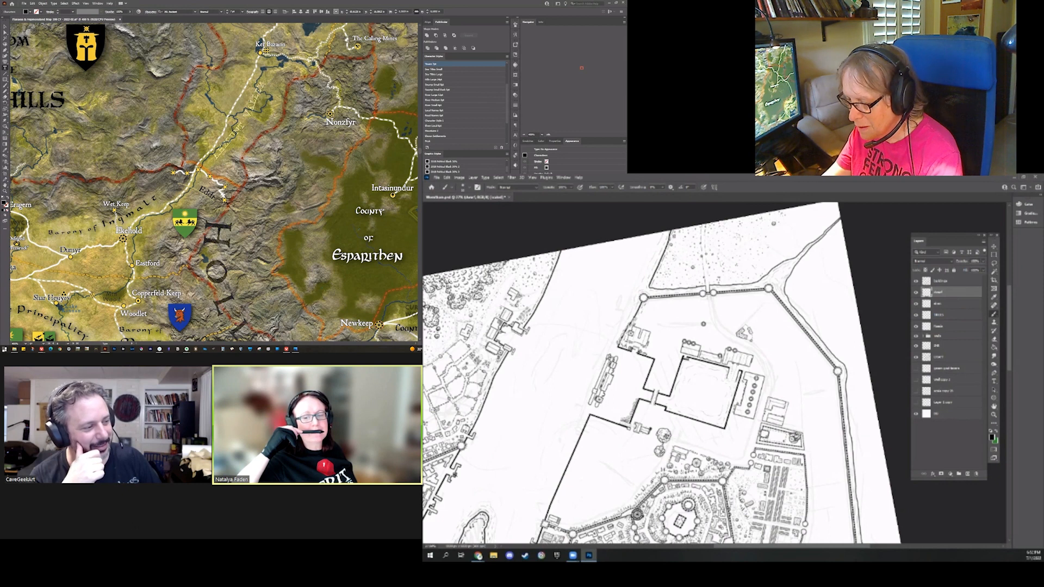
text(r)
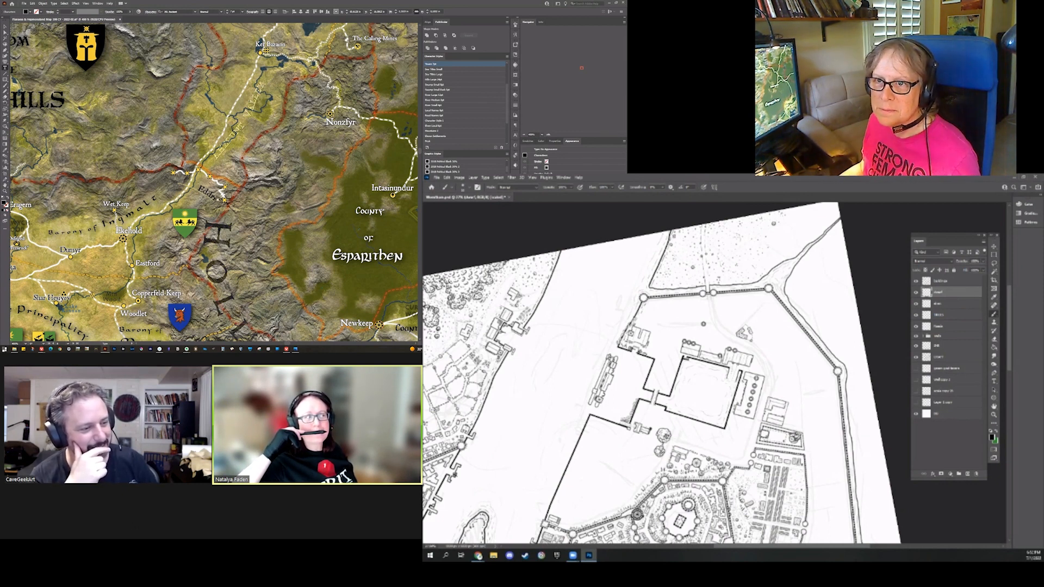
key(Escape)
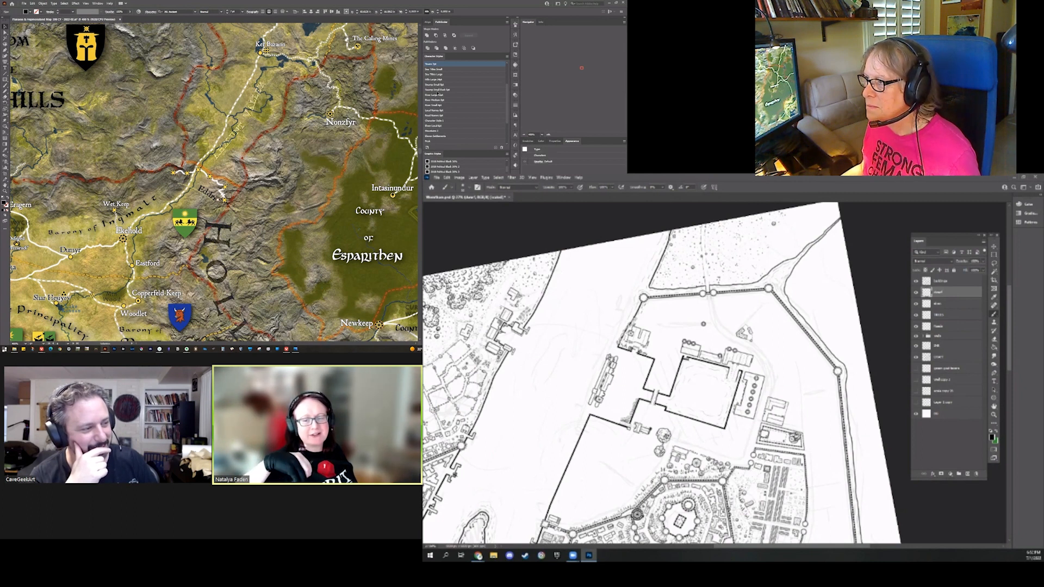
Apply the small-settlements character style to the Eddri Line label and deselect it
click(436, 89)
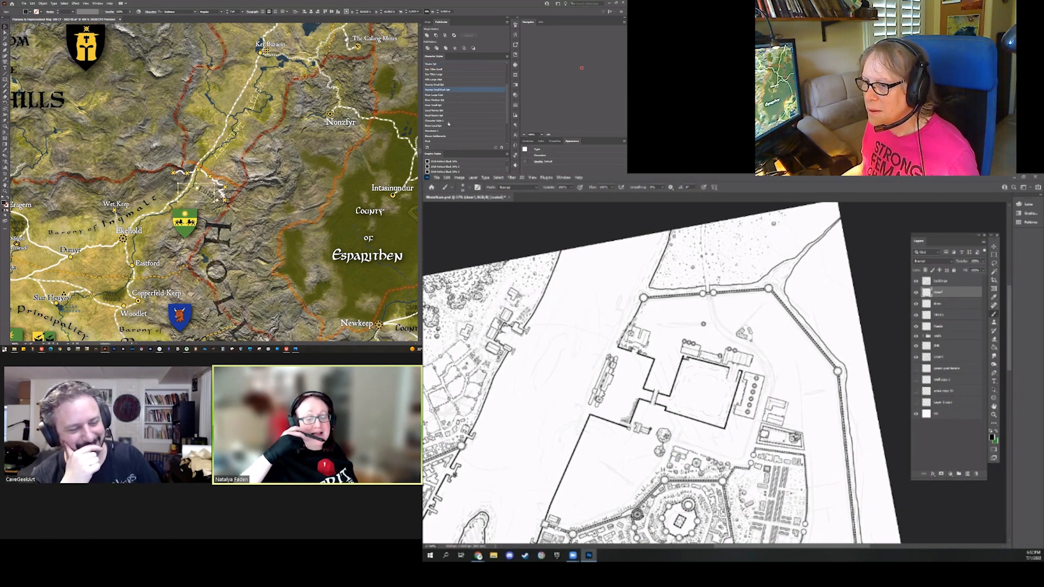
scroll(449, 130, up, 3)
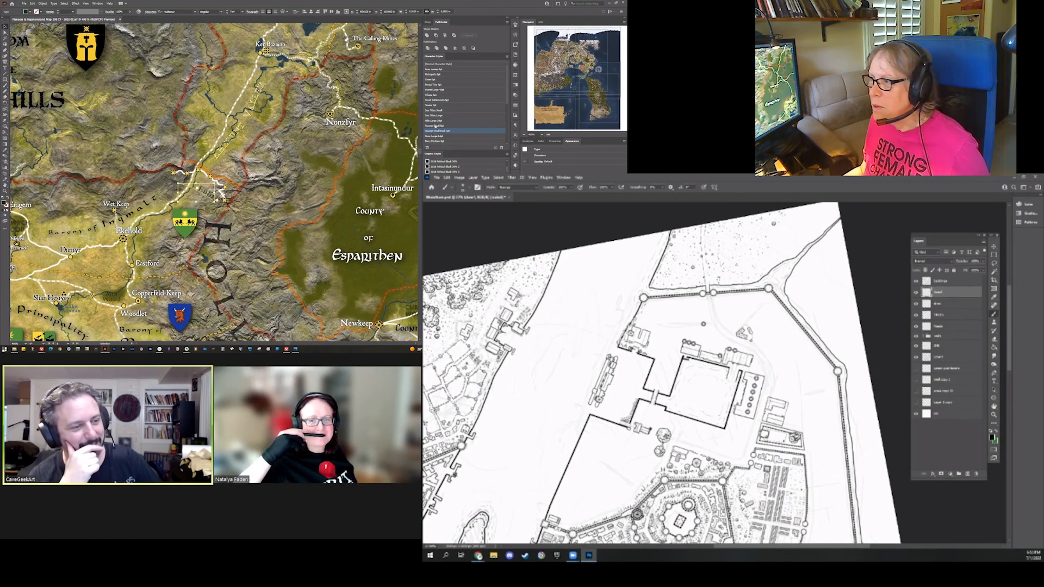
click(438, 101)
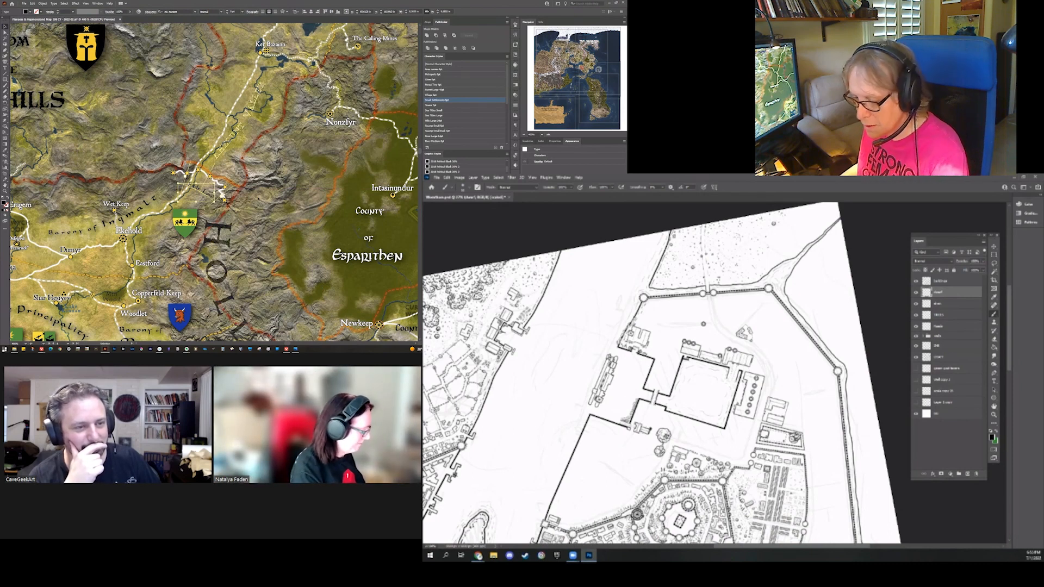
key(ctrl+shift+a)
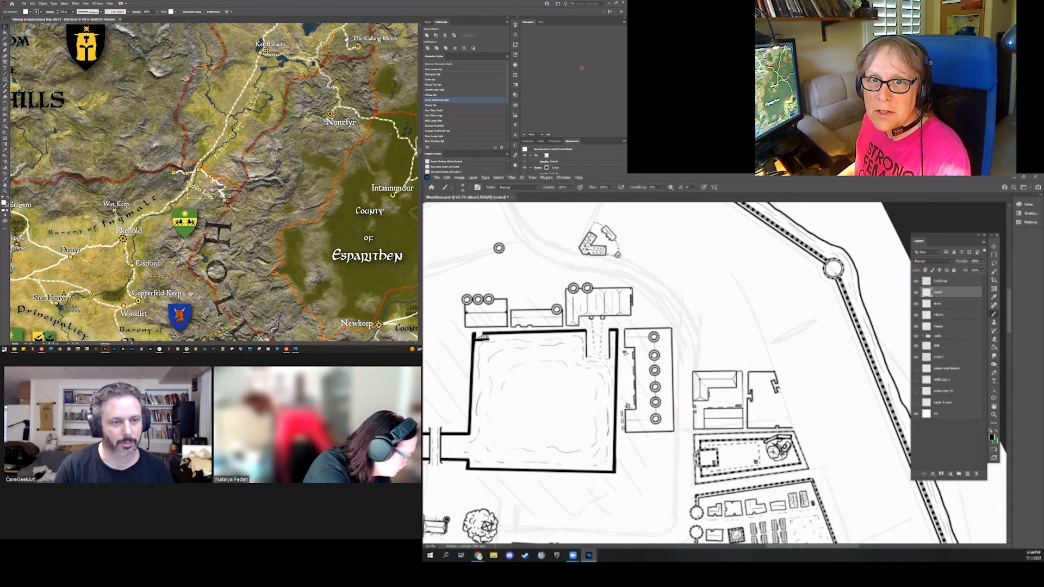
Inspect the finished Eddri Line label up close, then survey the wider map from the Iron Hills up to Nyr Dyv
scroll(253, 211, up, 2)
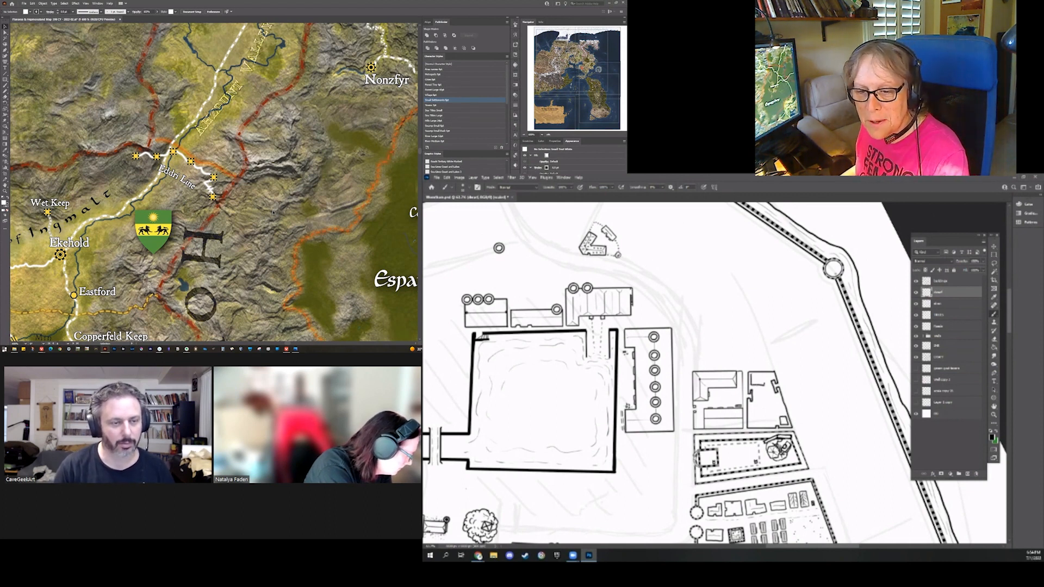
scroll(273, 212, down, 2)
scroll(273, 212, down, 2)
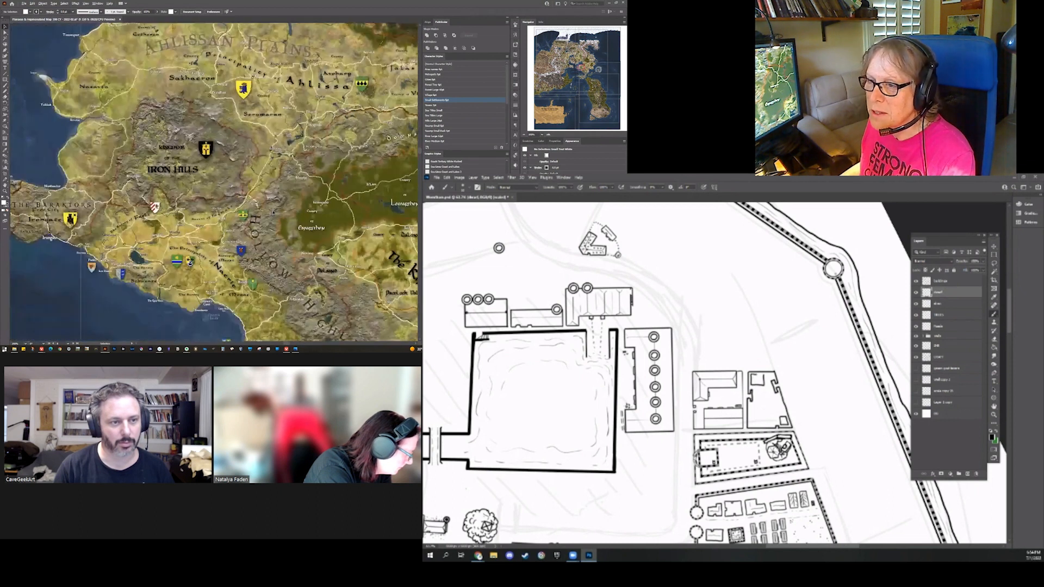
scroll(273, 212, down, 1)
scroll(273, 213, down, 1)
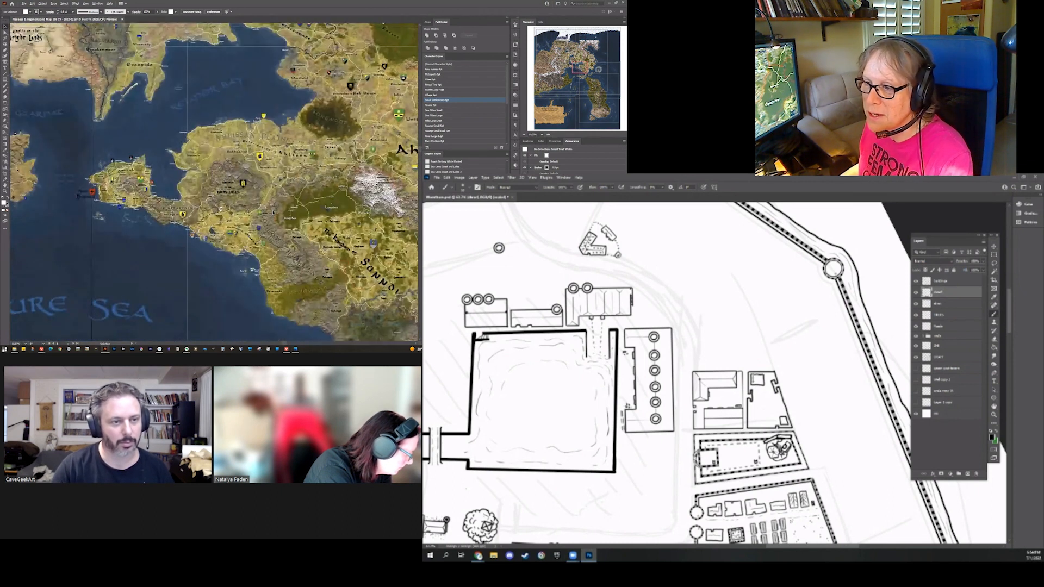
drag(146, 139, 284, 254)
drag(202, 157, 289, 257)
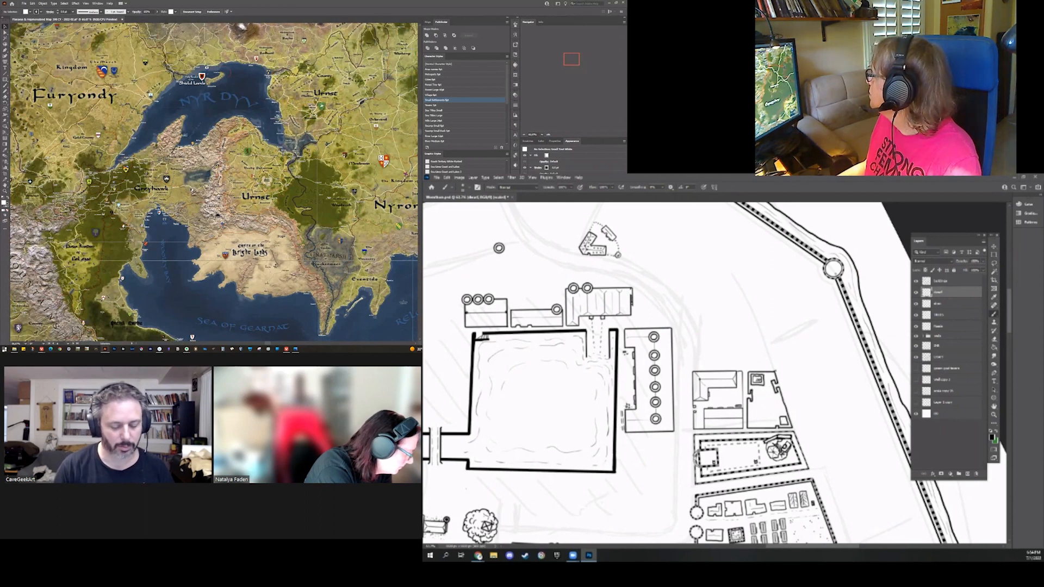
Switch to the online campaign map in the browser and survey it from the Eddri Line across the Sea of Gearnat to Nyr Dyv and Greyhawk
drag(627, 68, 422, 46)
click(481, 46)
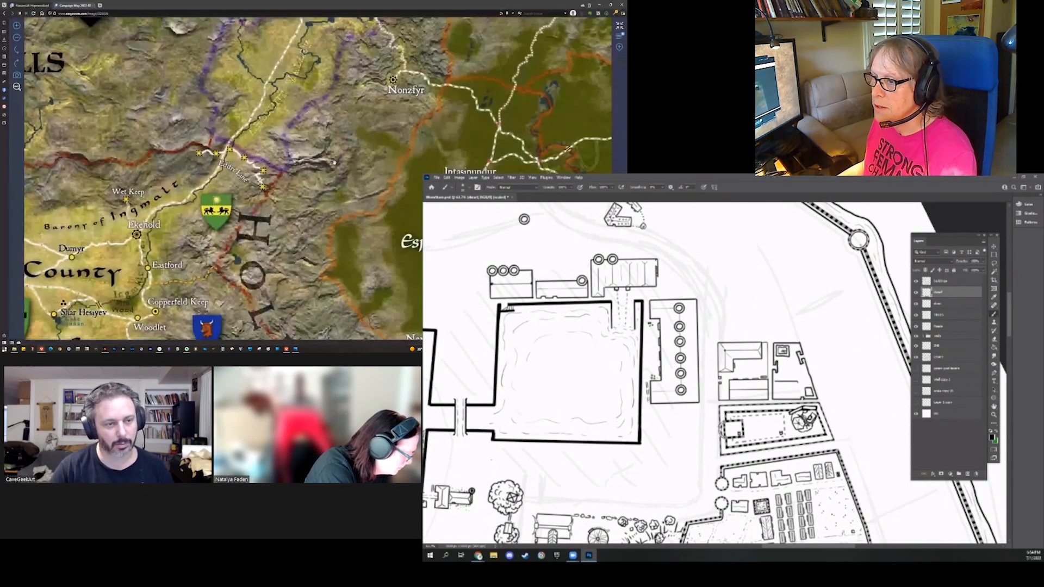
scroll(334, 162, down, 6)
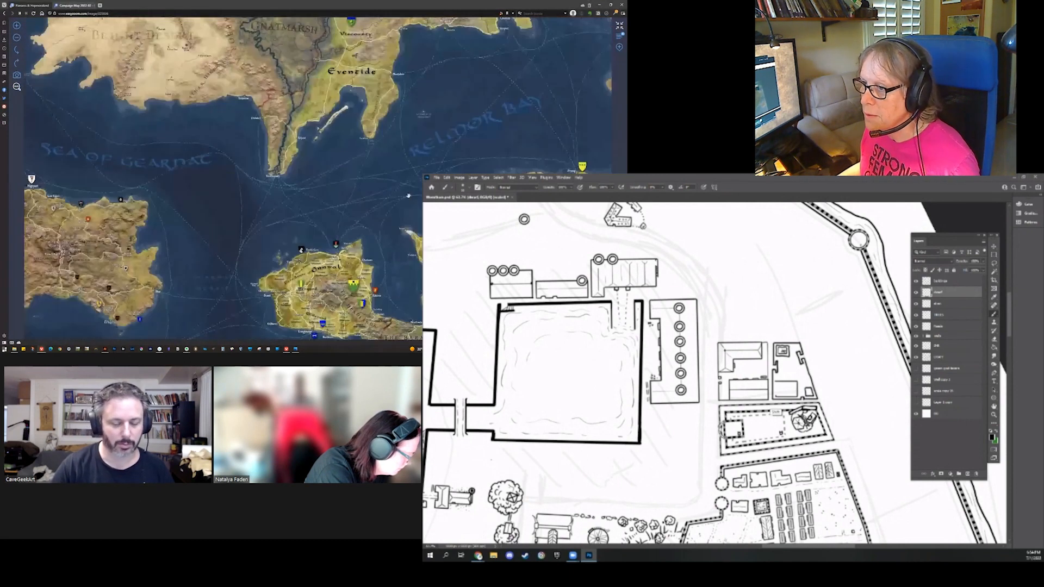
drag(408, 196, 588, 293)
drag(304, 103, 379, 213)
drag(337, 90, 337, 155)
drag(347, 71, 313, 157)
drag(283, 98, 271, 150)
drag(290, 157, 308, 127)
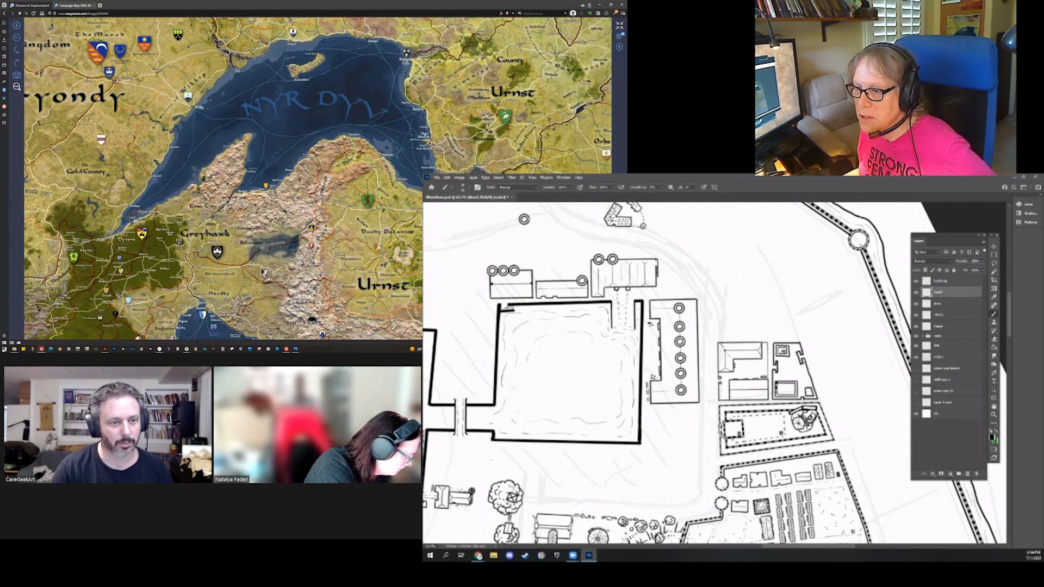
drag(387, 111, 403, 97)
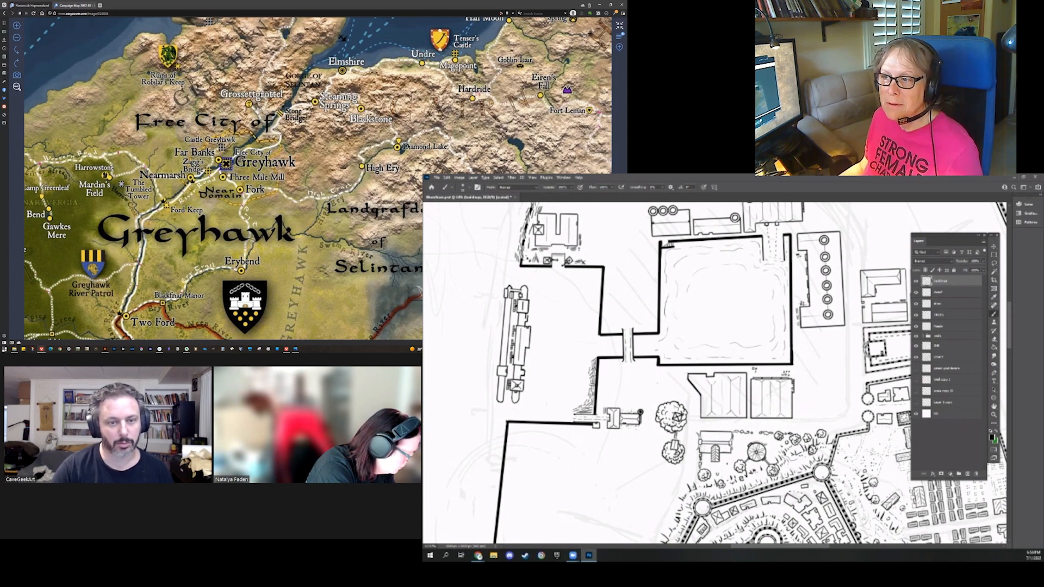
drag(390, 18, 353, 40)
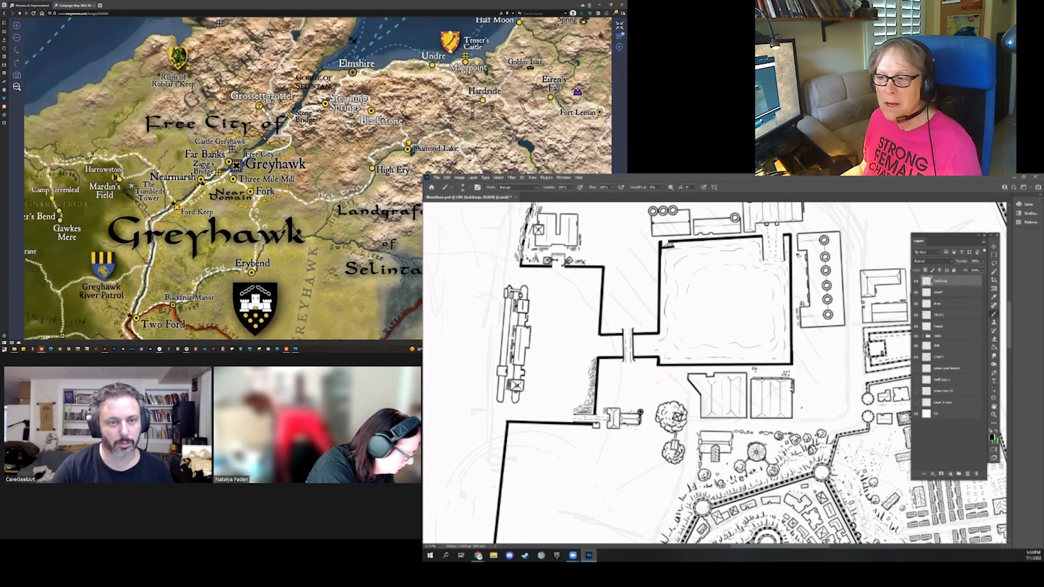
Switch to Photoshop and draw a walled plot with buildings on the buildings layer, just south of the long tank building beside the square basin
scroll(715, 373, right, 2)
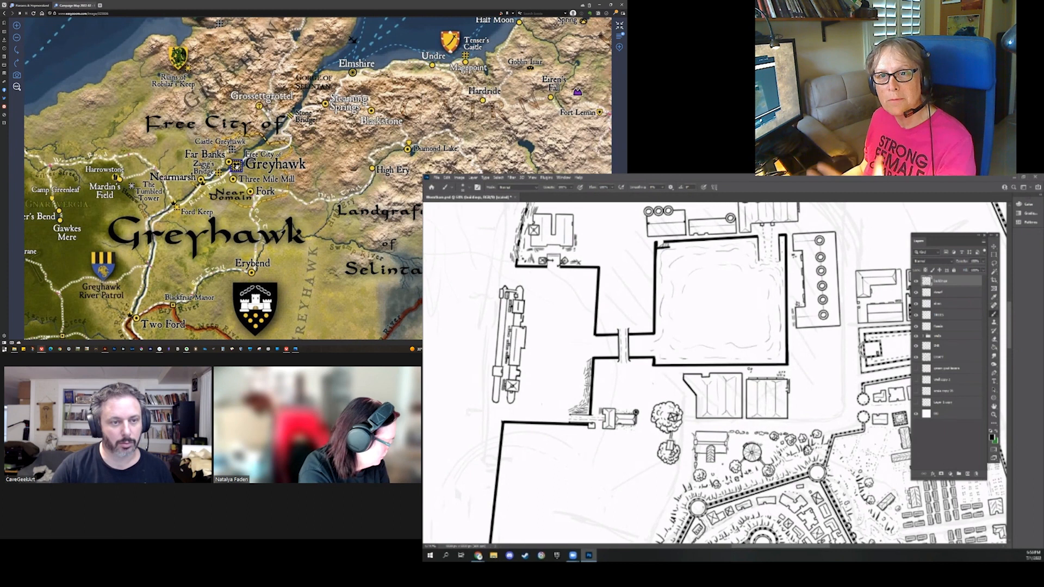
scroll(715, 373, right, 2)
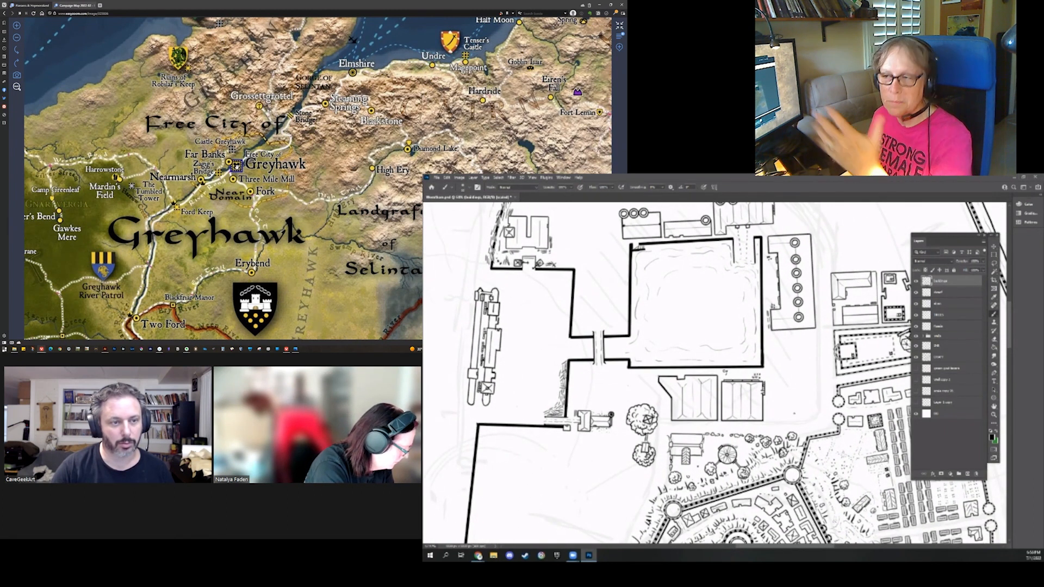
scroll(715, 373, right, 4)
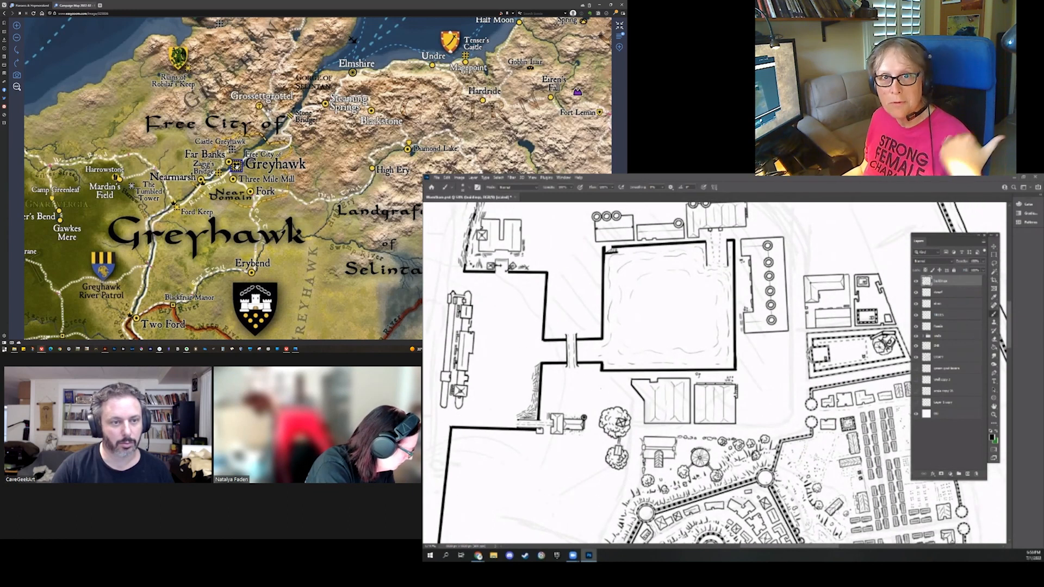
scroll(303, 112, down, 3)
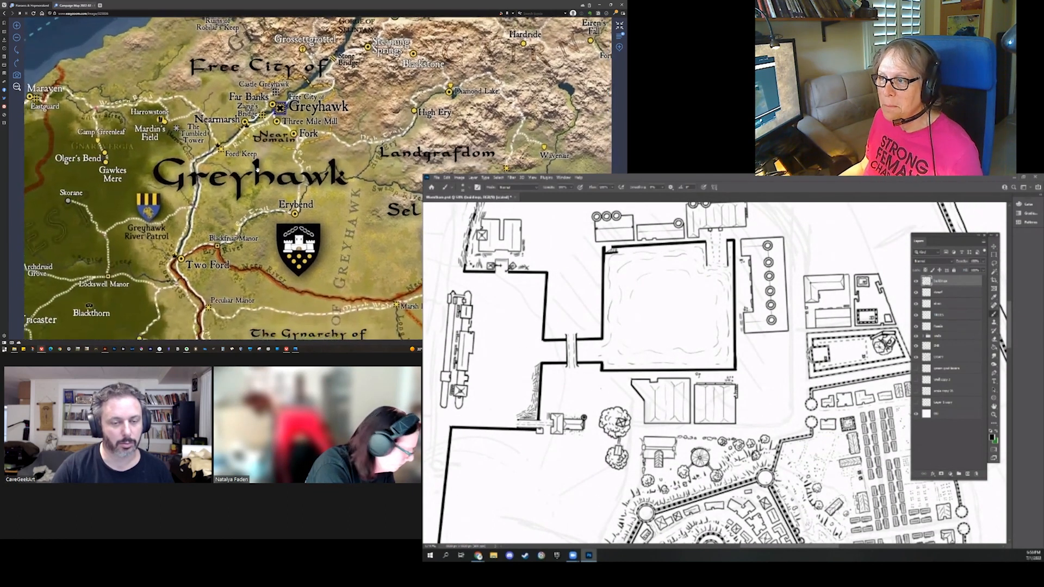
click(935, 346)
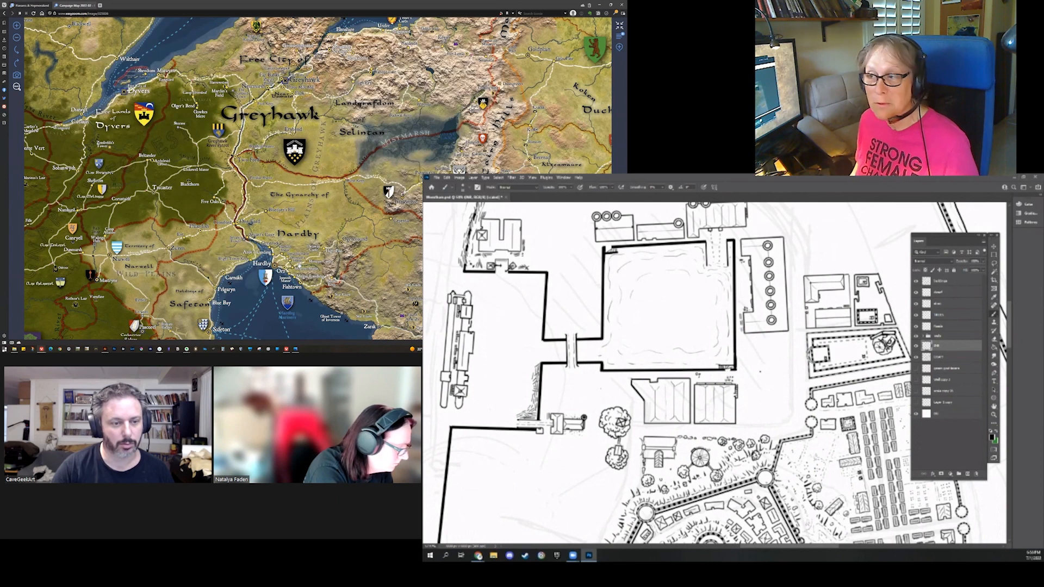
click(948, 282)
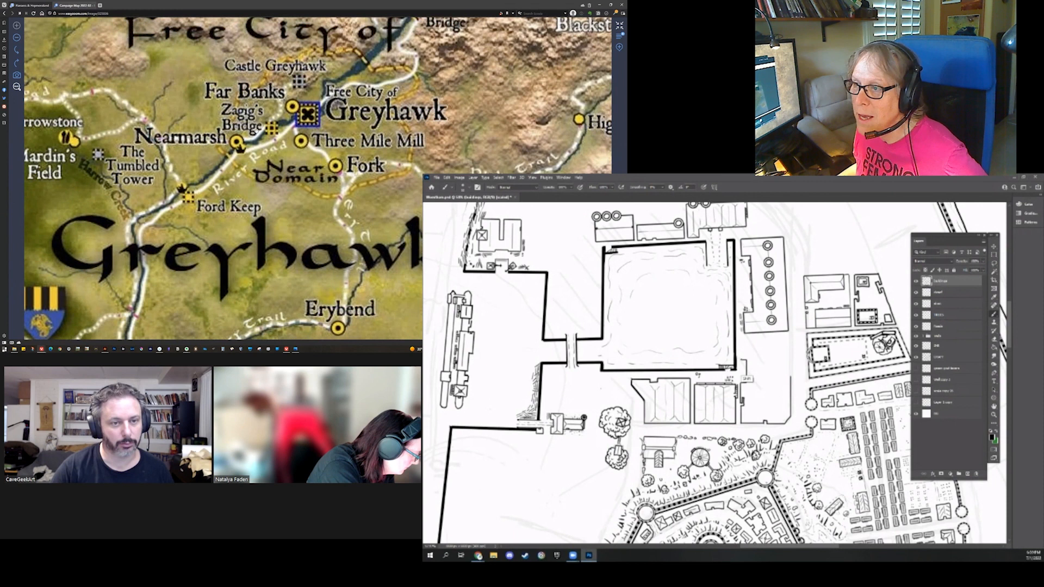
drag(743, 341, 761, 341)
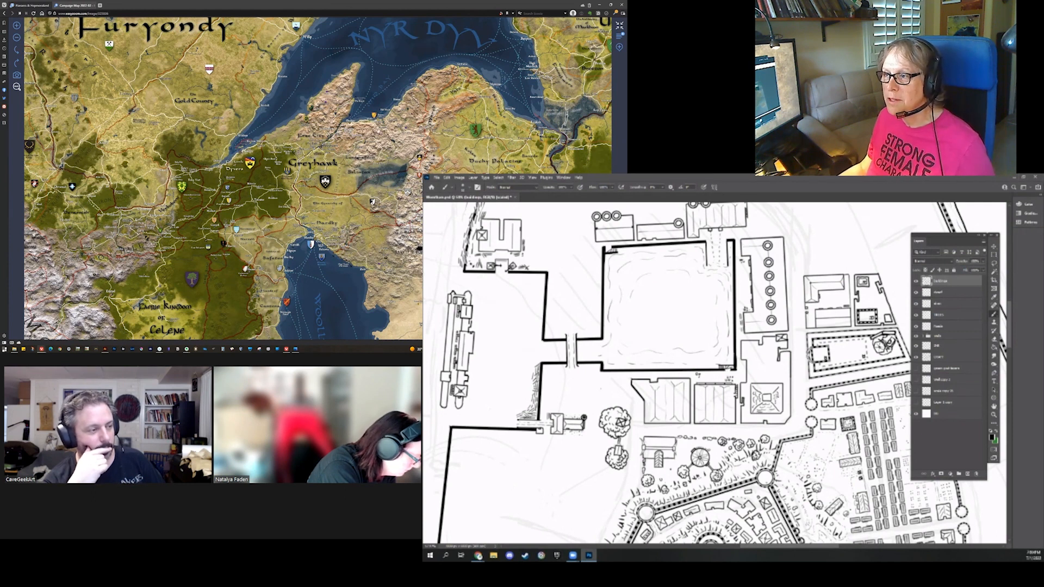
In the online map, examine the regions from Furyondy and Nyr Dyv down to the Bright Desert and the Sea of Gearnat
scroll(318, 180, down, 3)
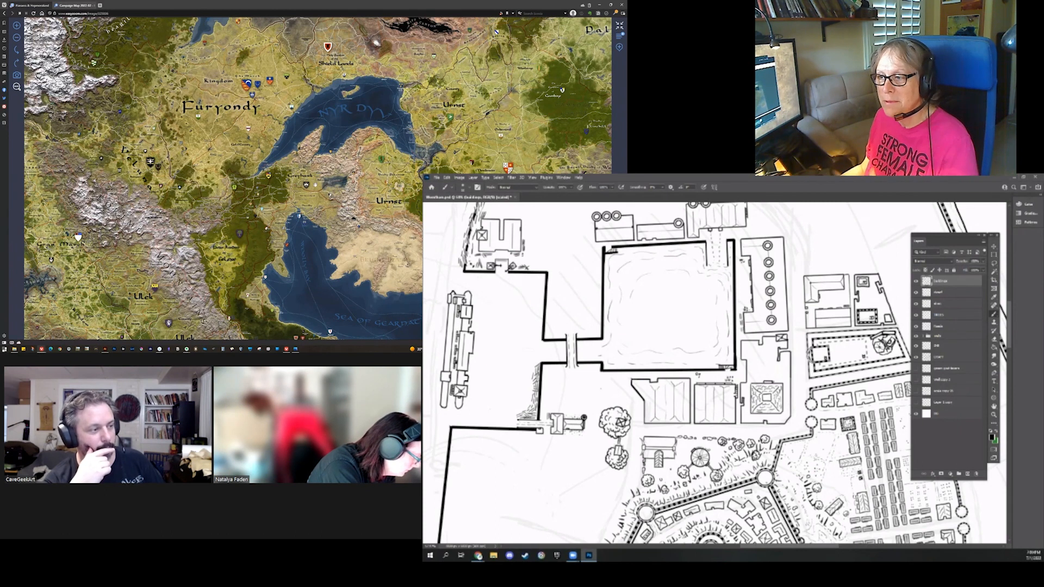
scroll(312, 192, up, 3)
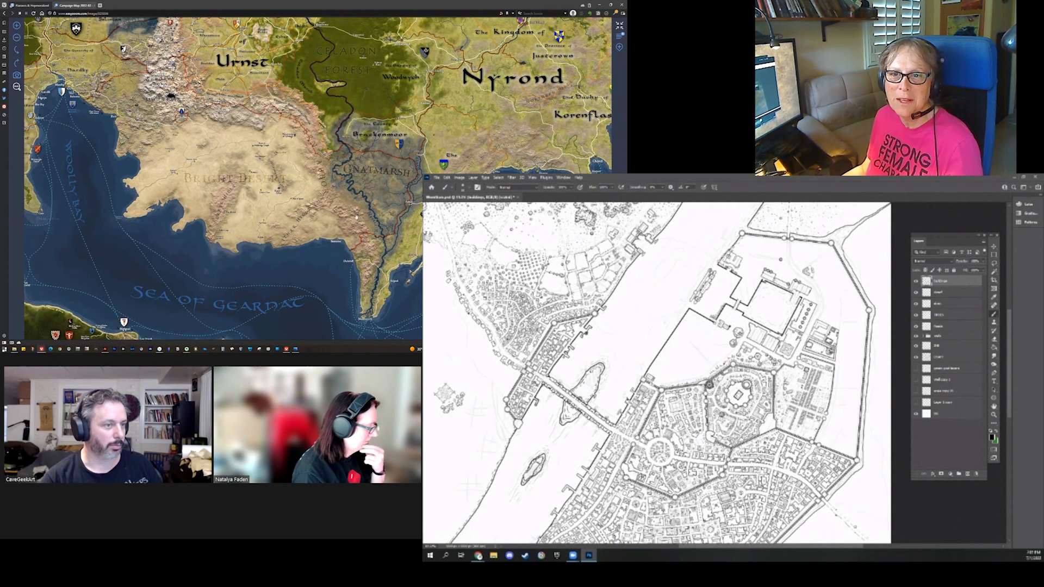
drag(356, 217, 356, 241)
drag(330, 173, 343, 200)
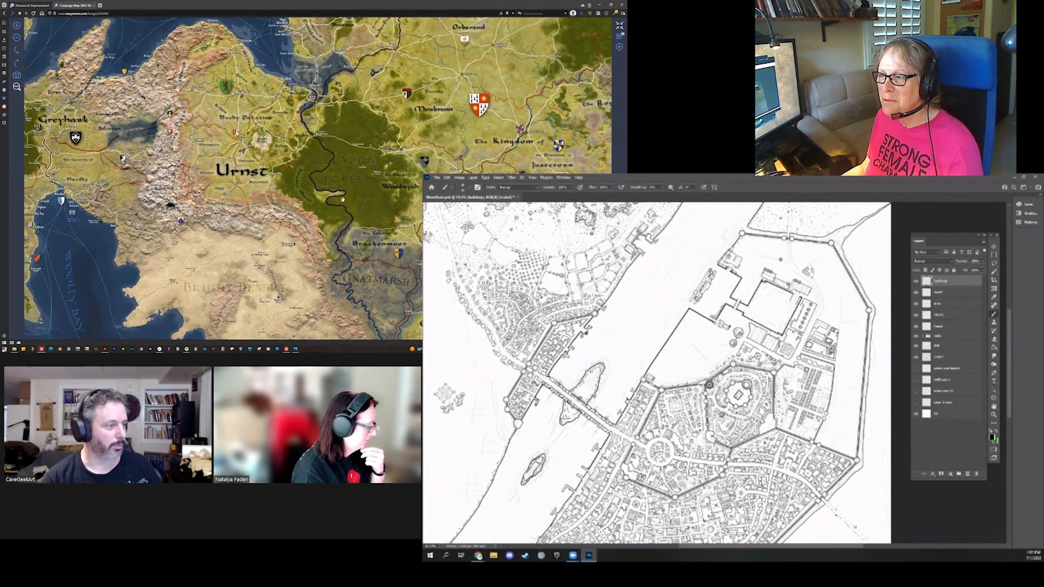
In the town map, use the fourth layer from the top to sketch short strokes along the riverbank beside the northern corner tower
scroll(703, 407, up, 3)
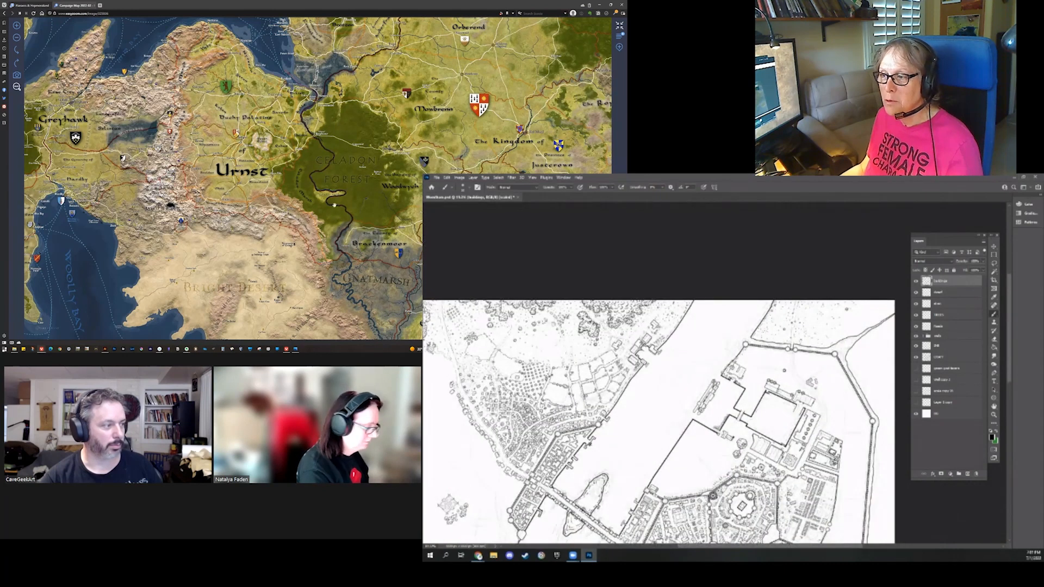
scroll(704, 408, up, 3)
click(945, 315)
drag(324, 221, 323, 206)
scroll(722, 393, up, 3)
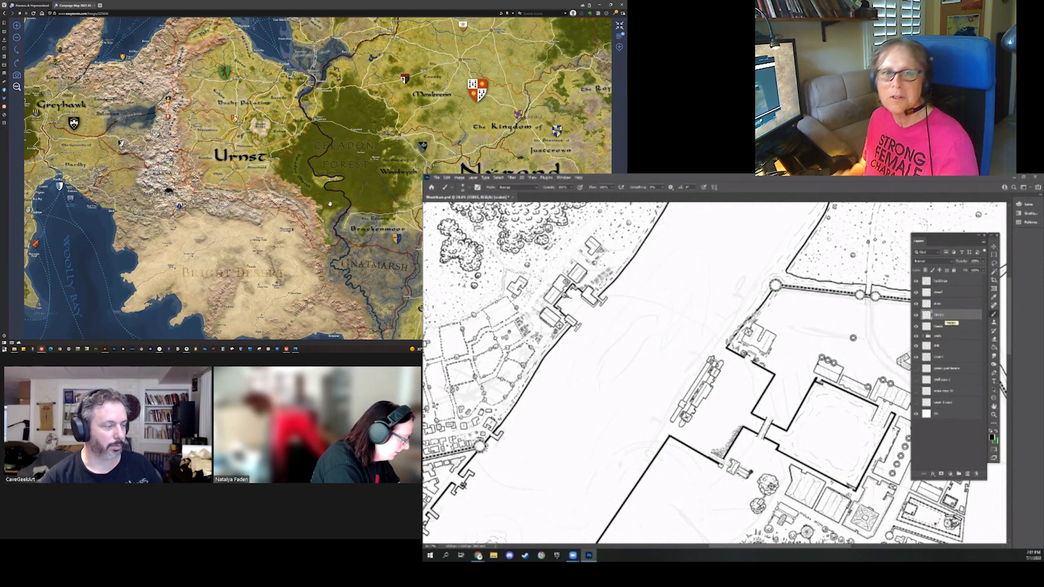
scroll(715, 373, up, 2)
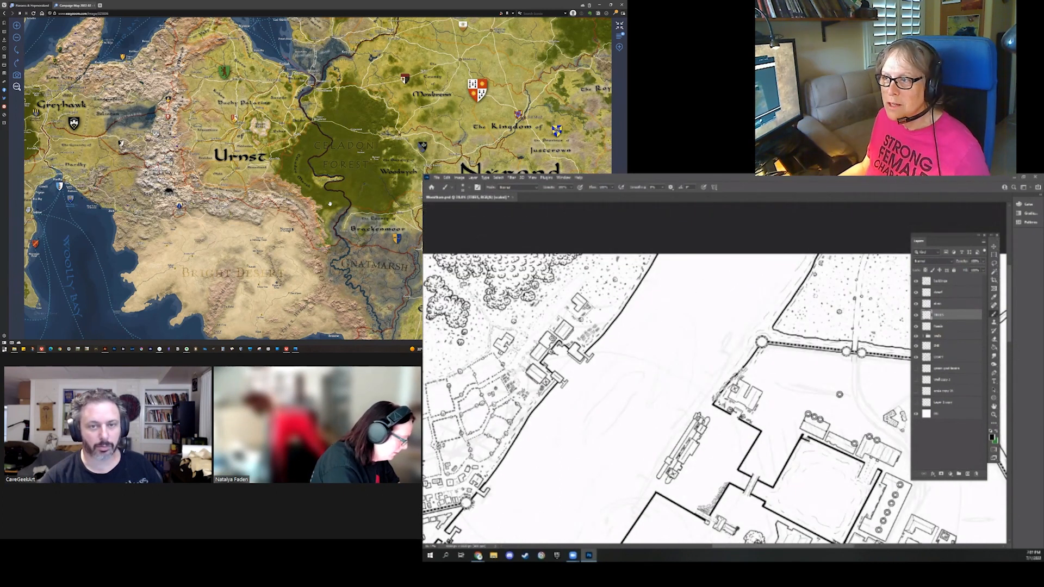
Survey the online map around Greyhawk, Urnst, the Woolly Bay and the Bright Desert
drag(305, 188, 390, 209)
drag(253, 210, 287, 223)
drag(194, 124, 223, 116)
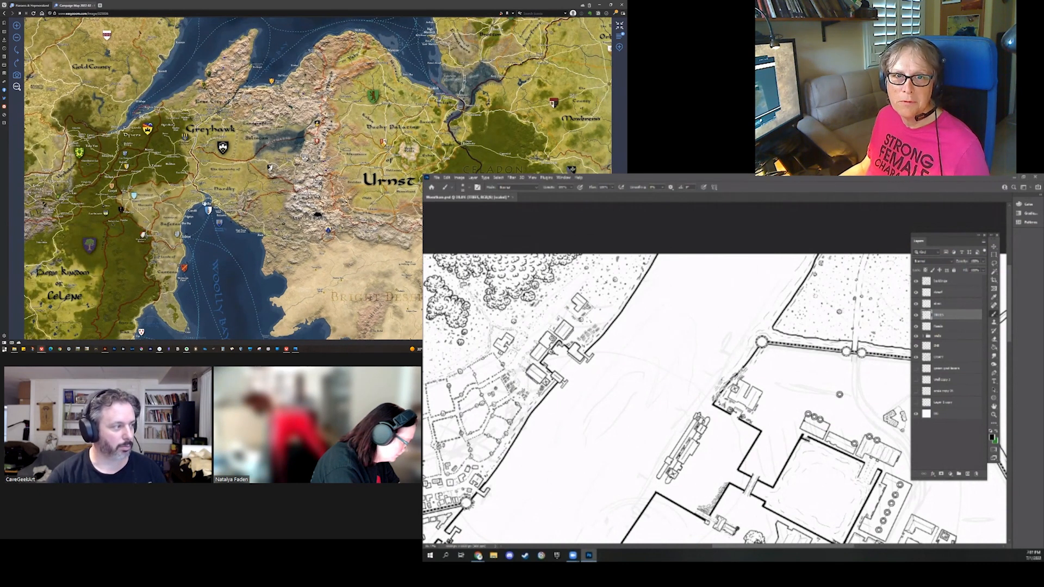
drag(326, 228, 237, 153)
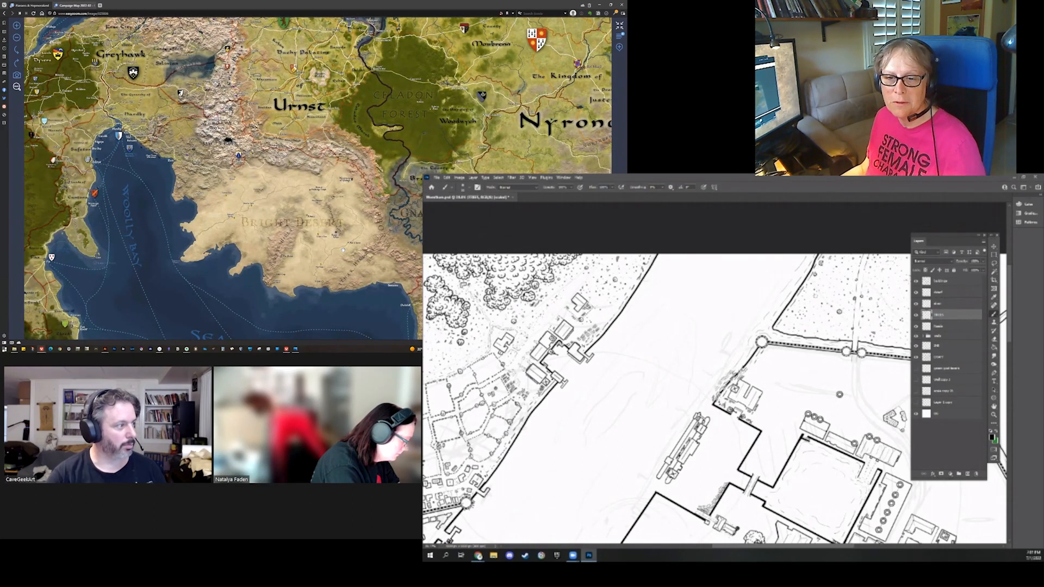
drag(237, 153, 317, 225)
drag(272, 163, 308, 174)
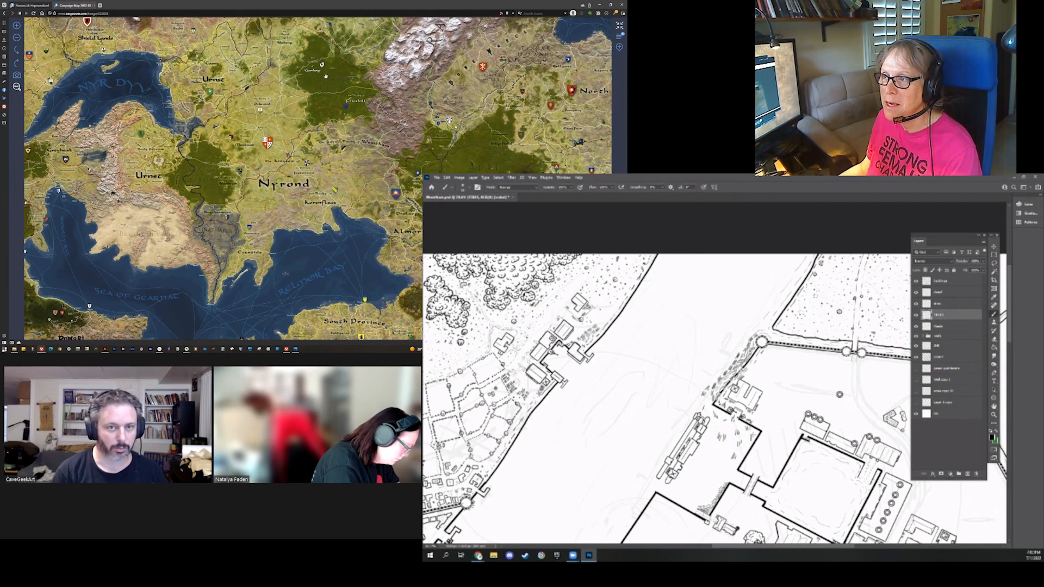
Examine Nyrond and its surroundings on the online map, and look back west over Urnst and Nyr Dyv
scroll(200, 187, up, 3)
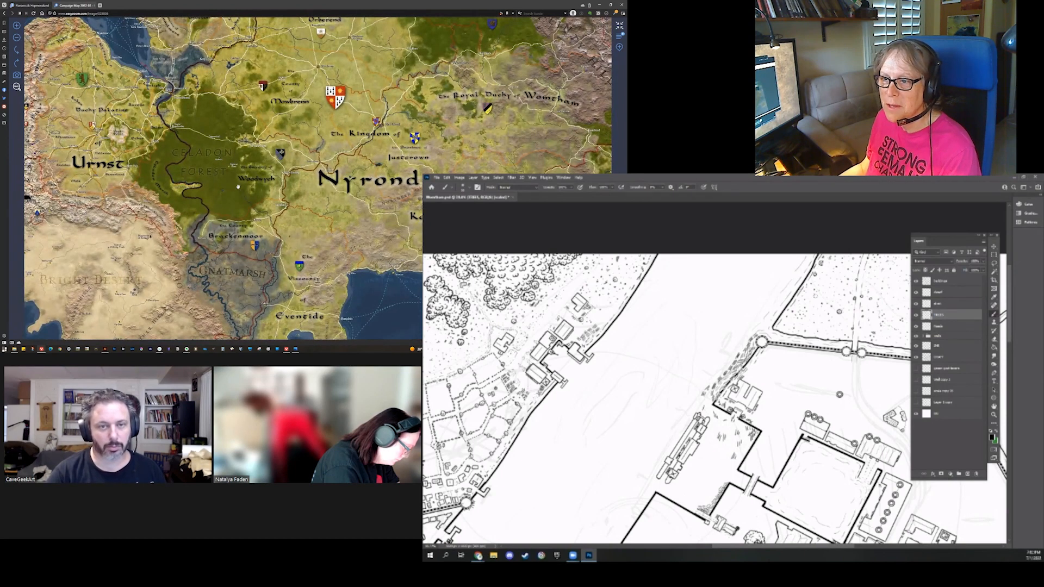
drag(314, 198, 274, 189)
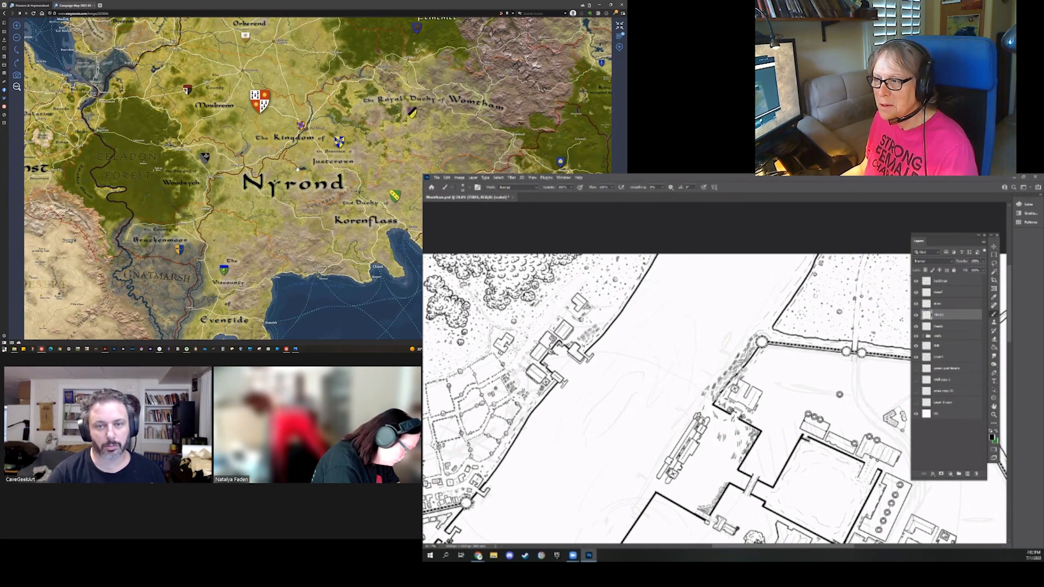
drag(302, 168, 290, 184)
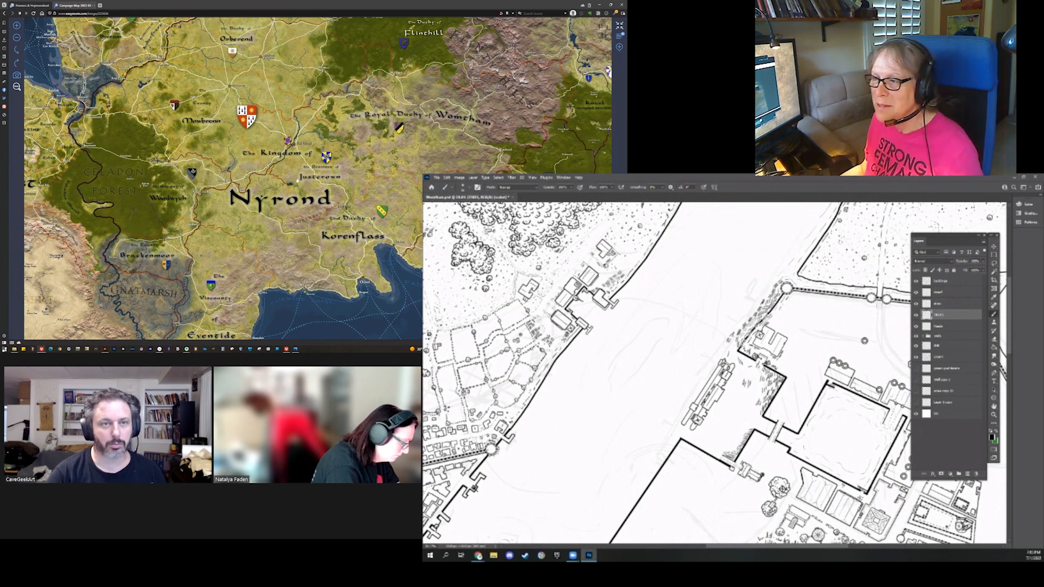
scroll(297, 180, down, 2)
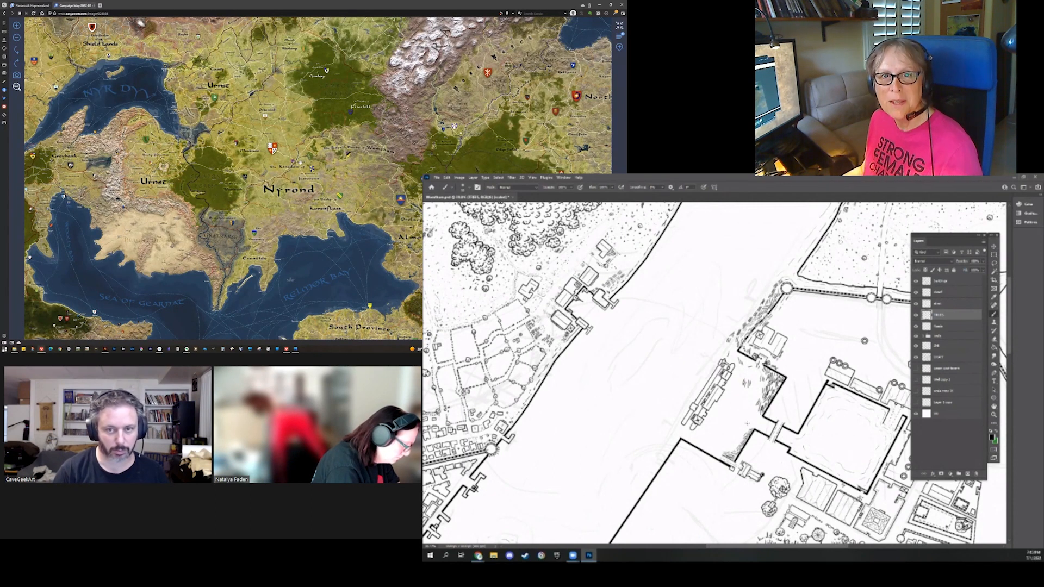
drag(211, 194, 290, 187)
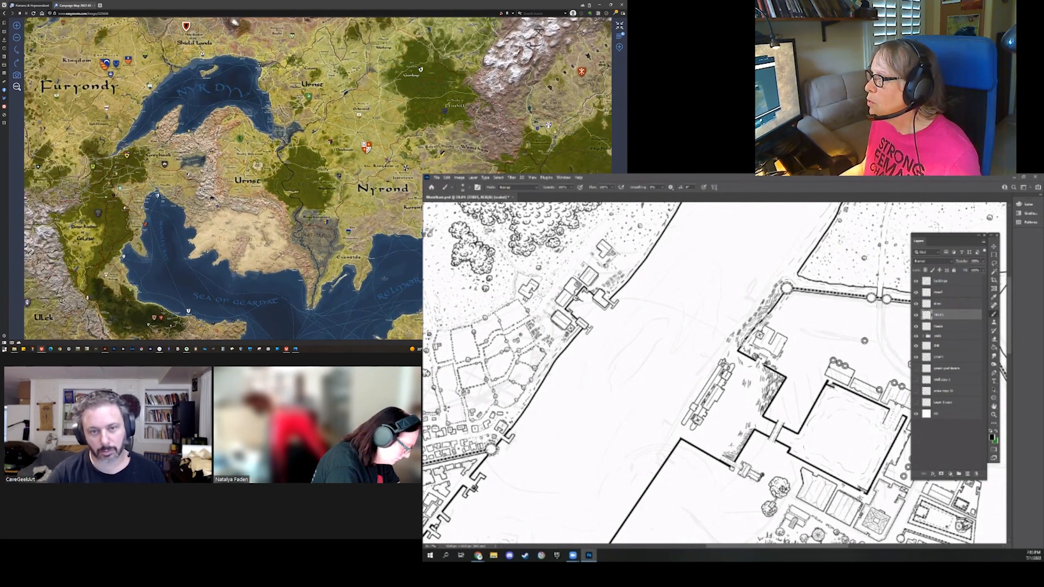
Return to the world map in Illustrator and inspect the area around the Kingdom of the Iron Hills
click(610, 4)
drag(368, 47, 626, 52)
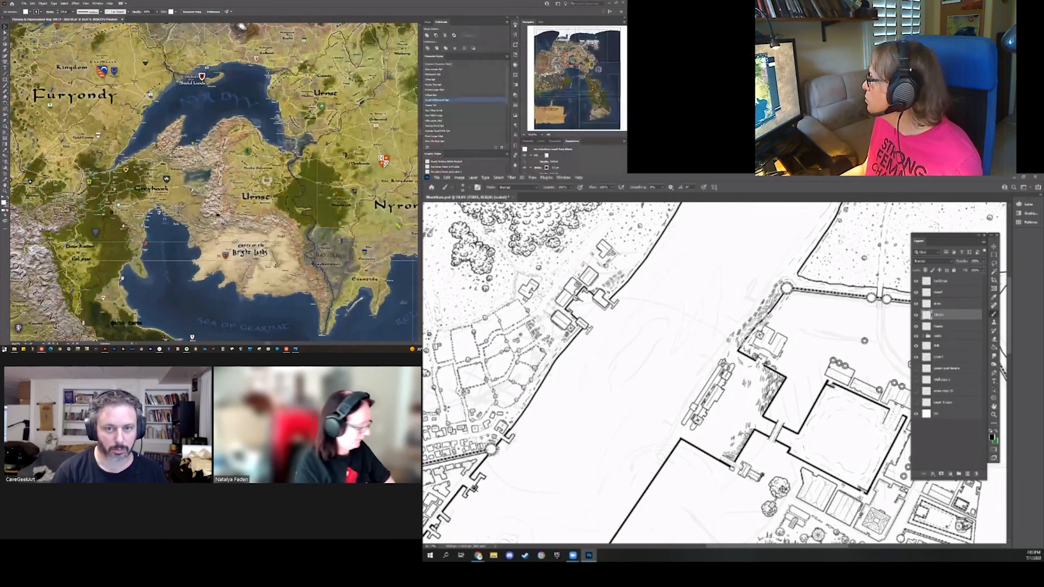
scroll(789, 440, down, 2)
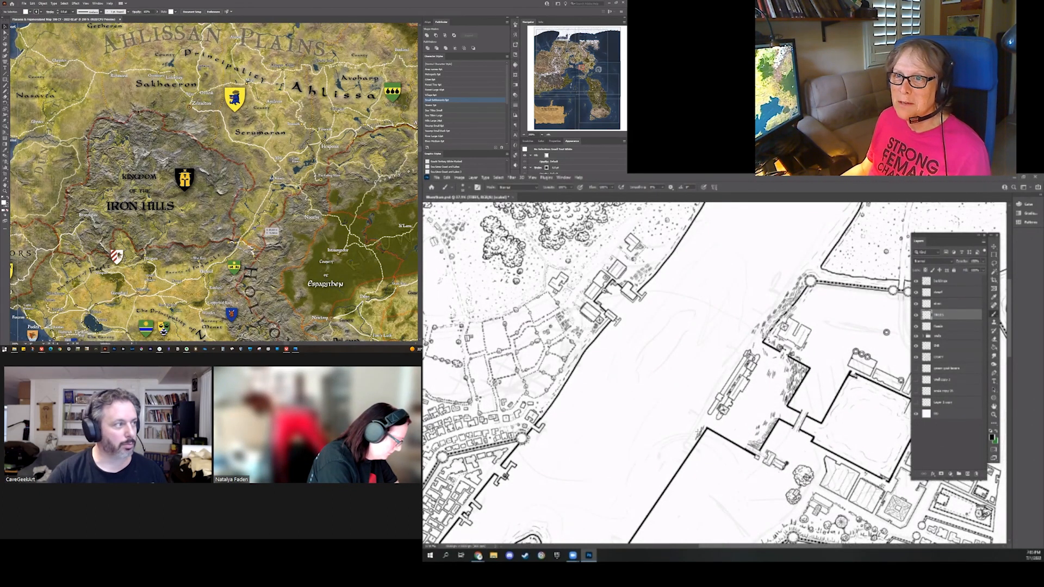
Export the world map from Illustrator and save the document
click(24, 3)
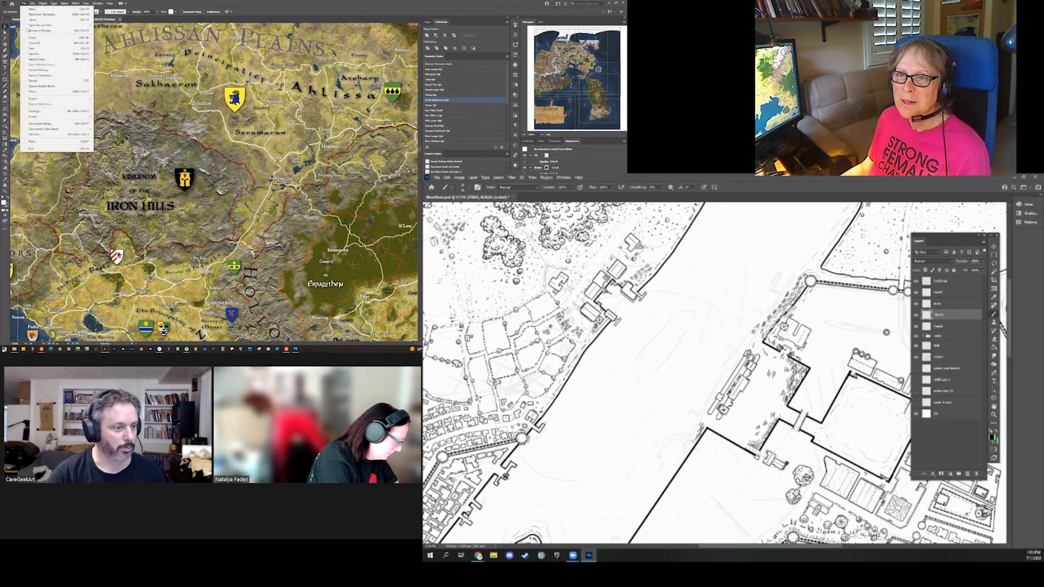
click(138, 106)
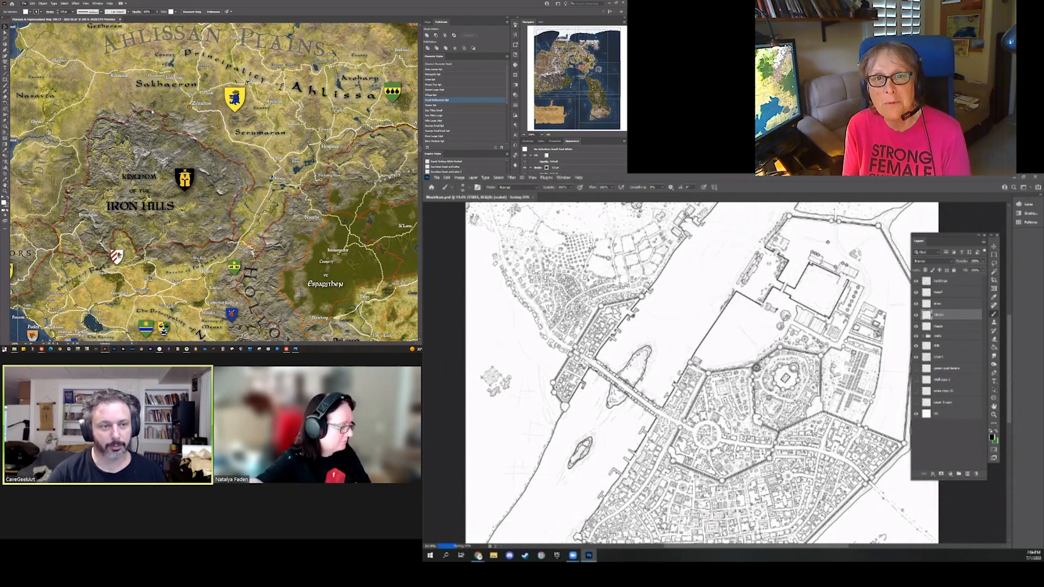
key(ctrl+s)
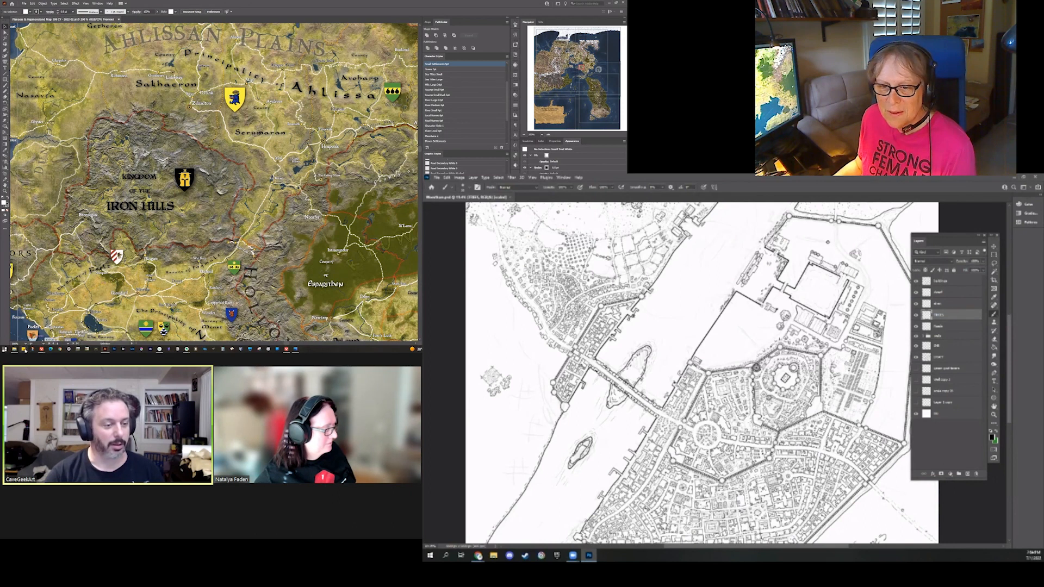
Open Sticky Notes
click(25, 350)
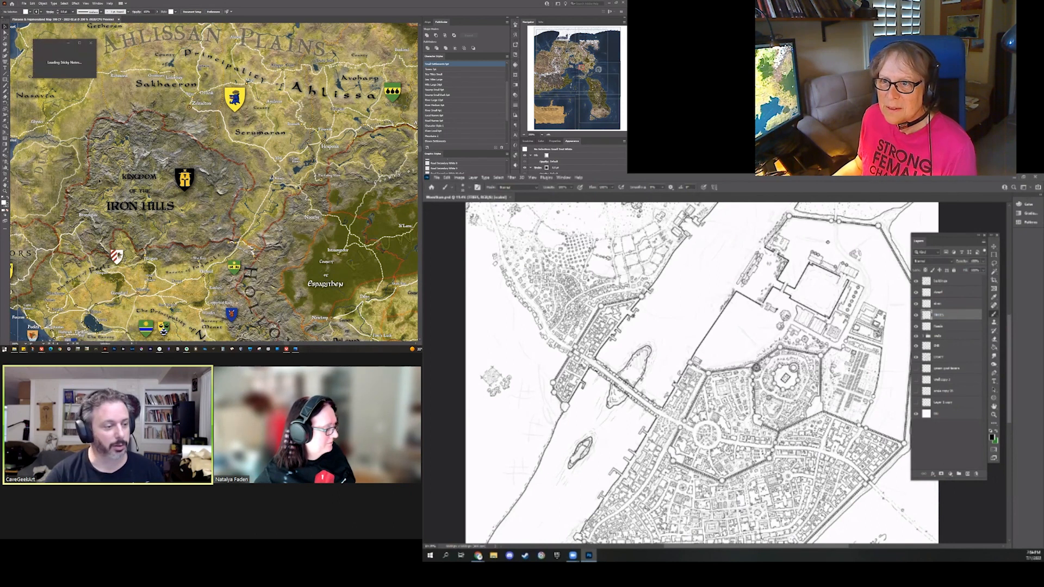